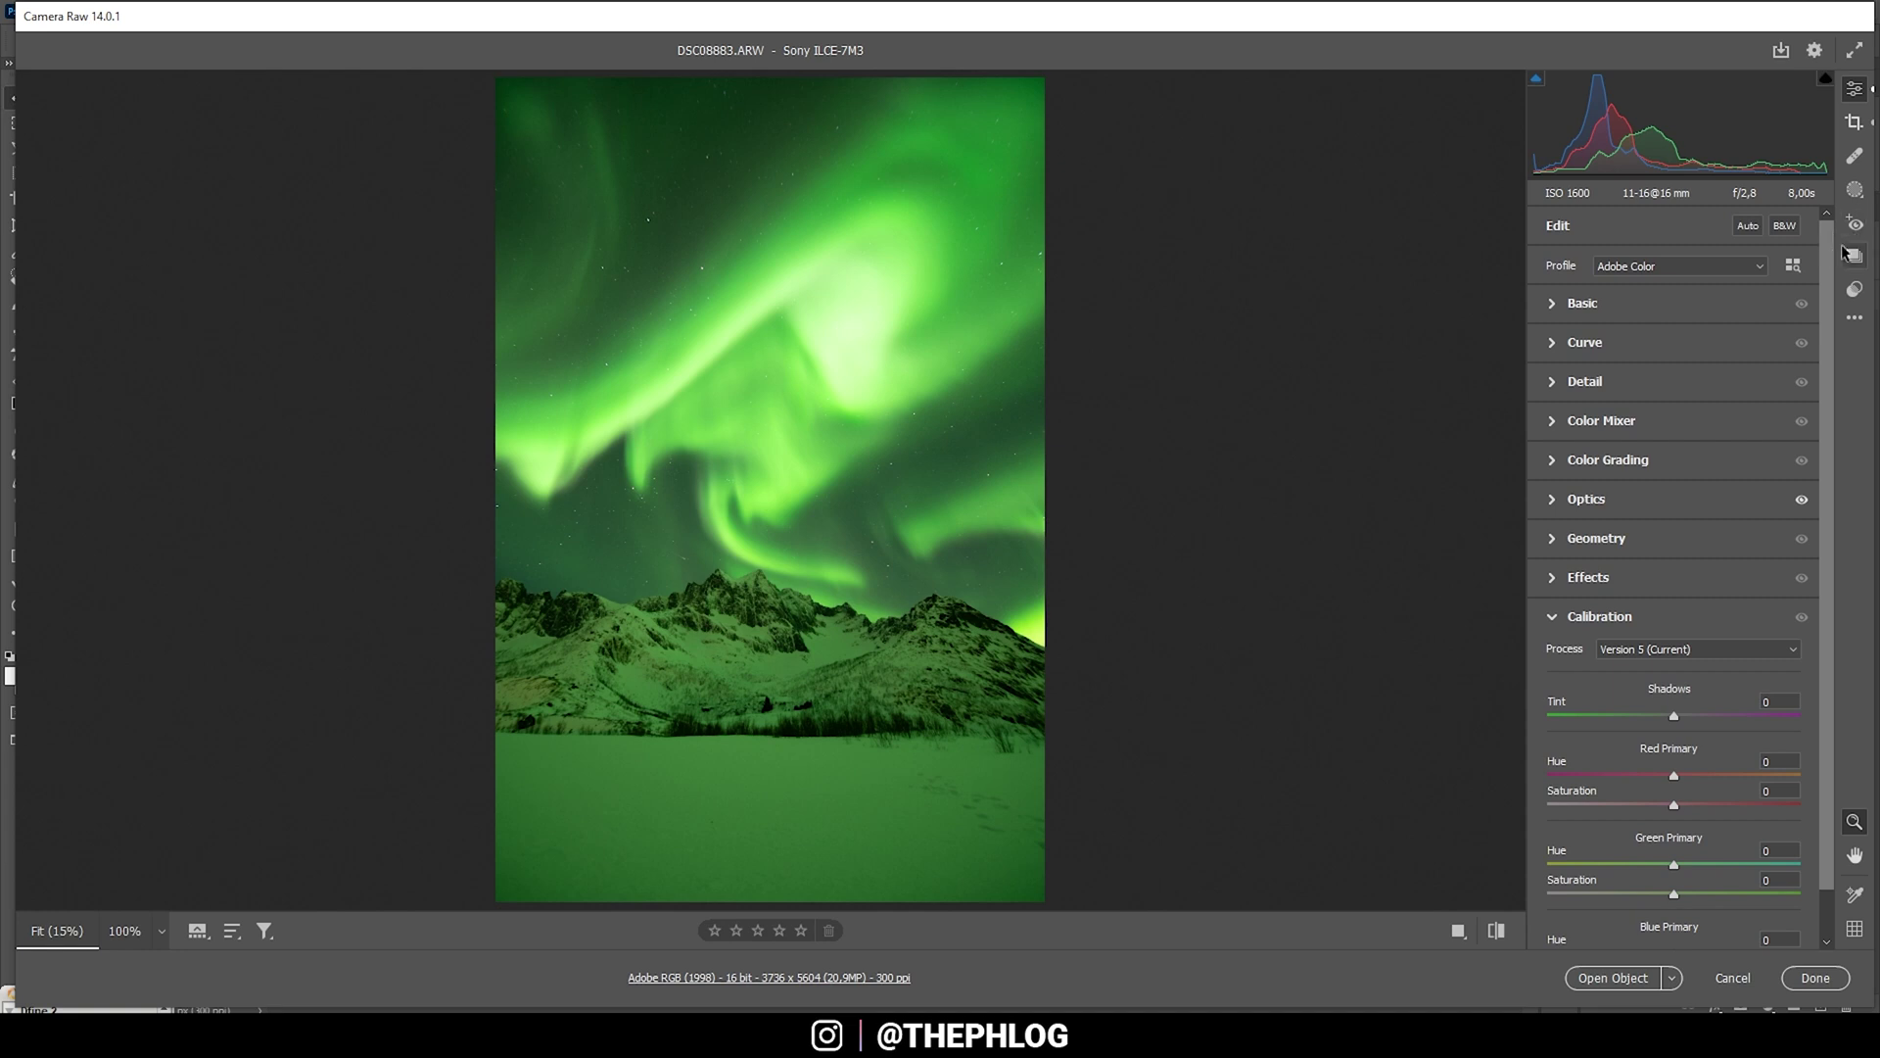
# Apply the Adobe Standard profile and set white balance to Temperature 5000 and Tint +30
pyautogui.click(1650, 267)
pyautogui.click(1647, 348)
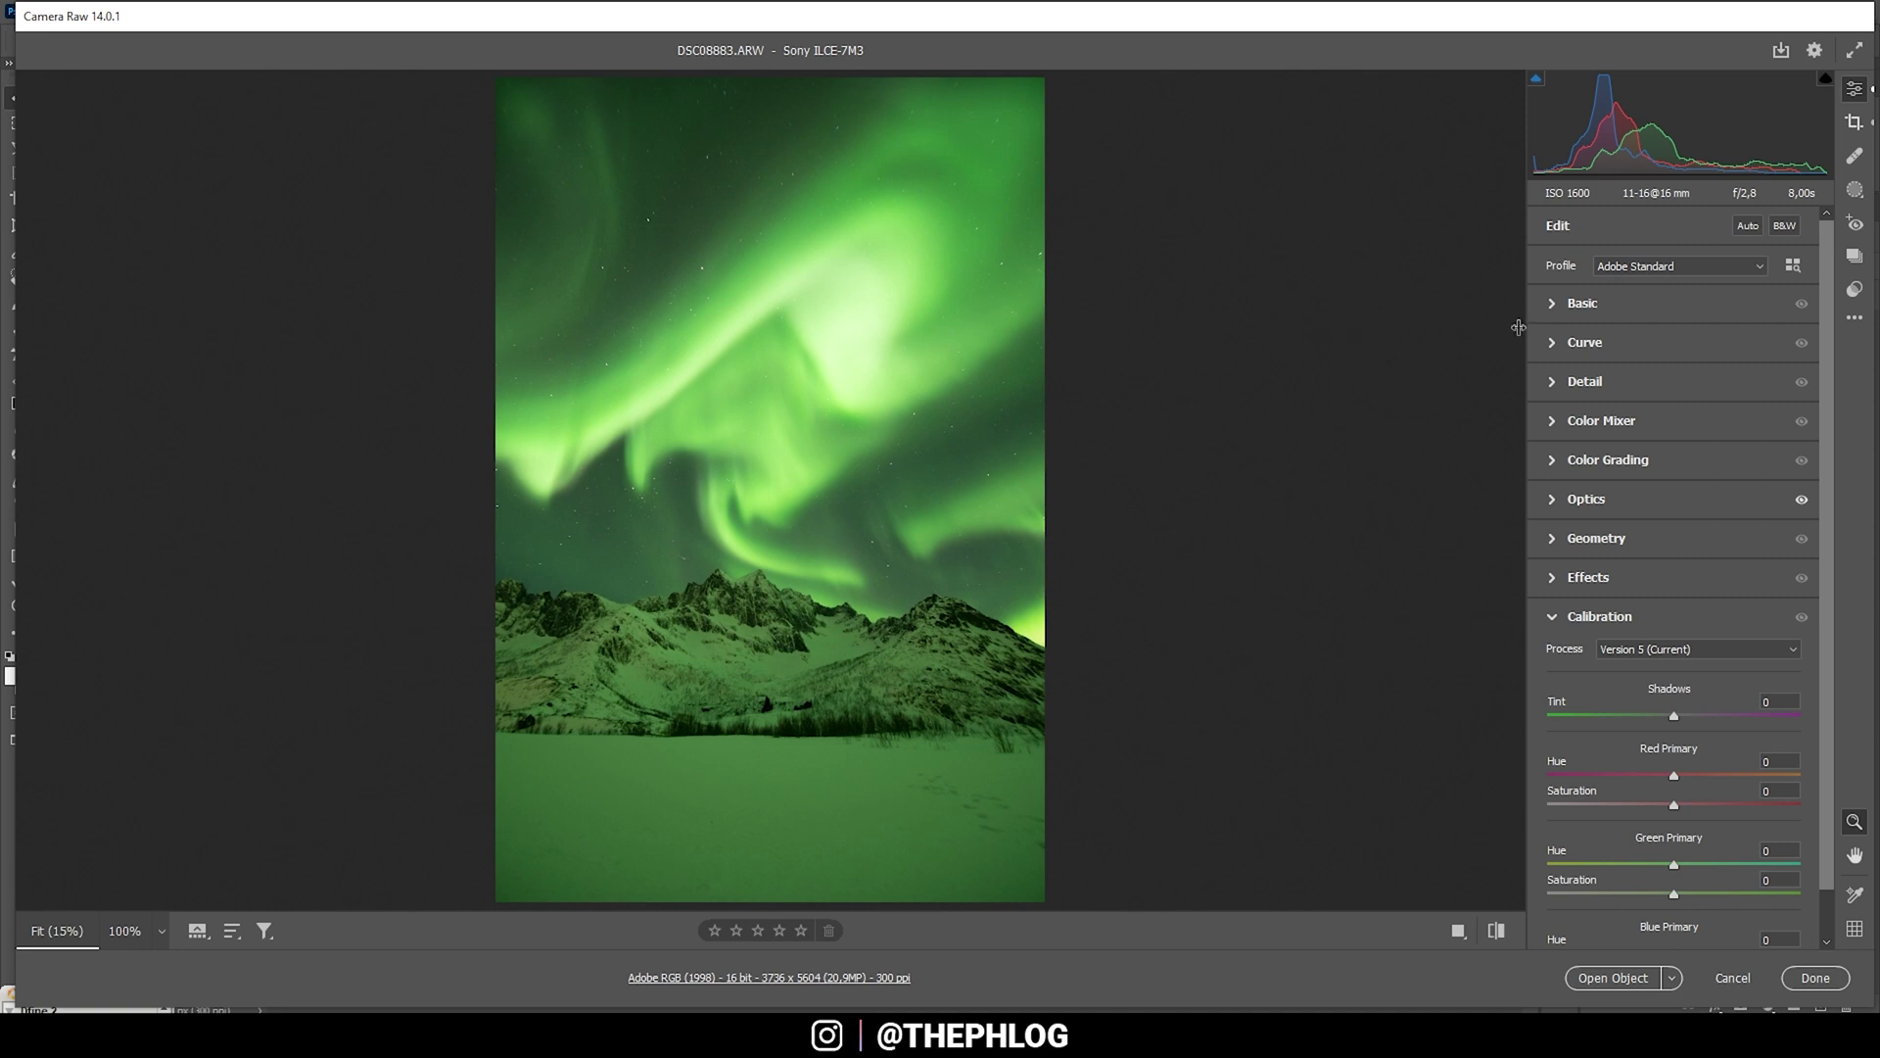
pyautogui.click(1550, 306)
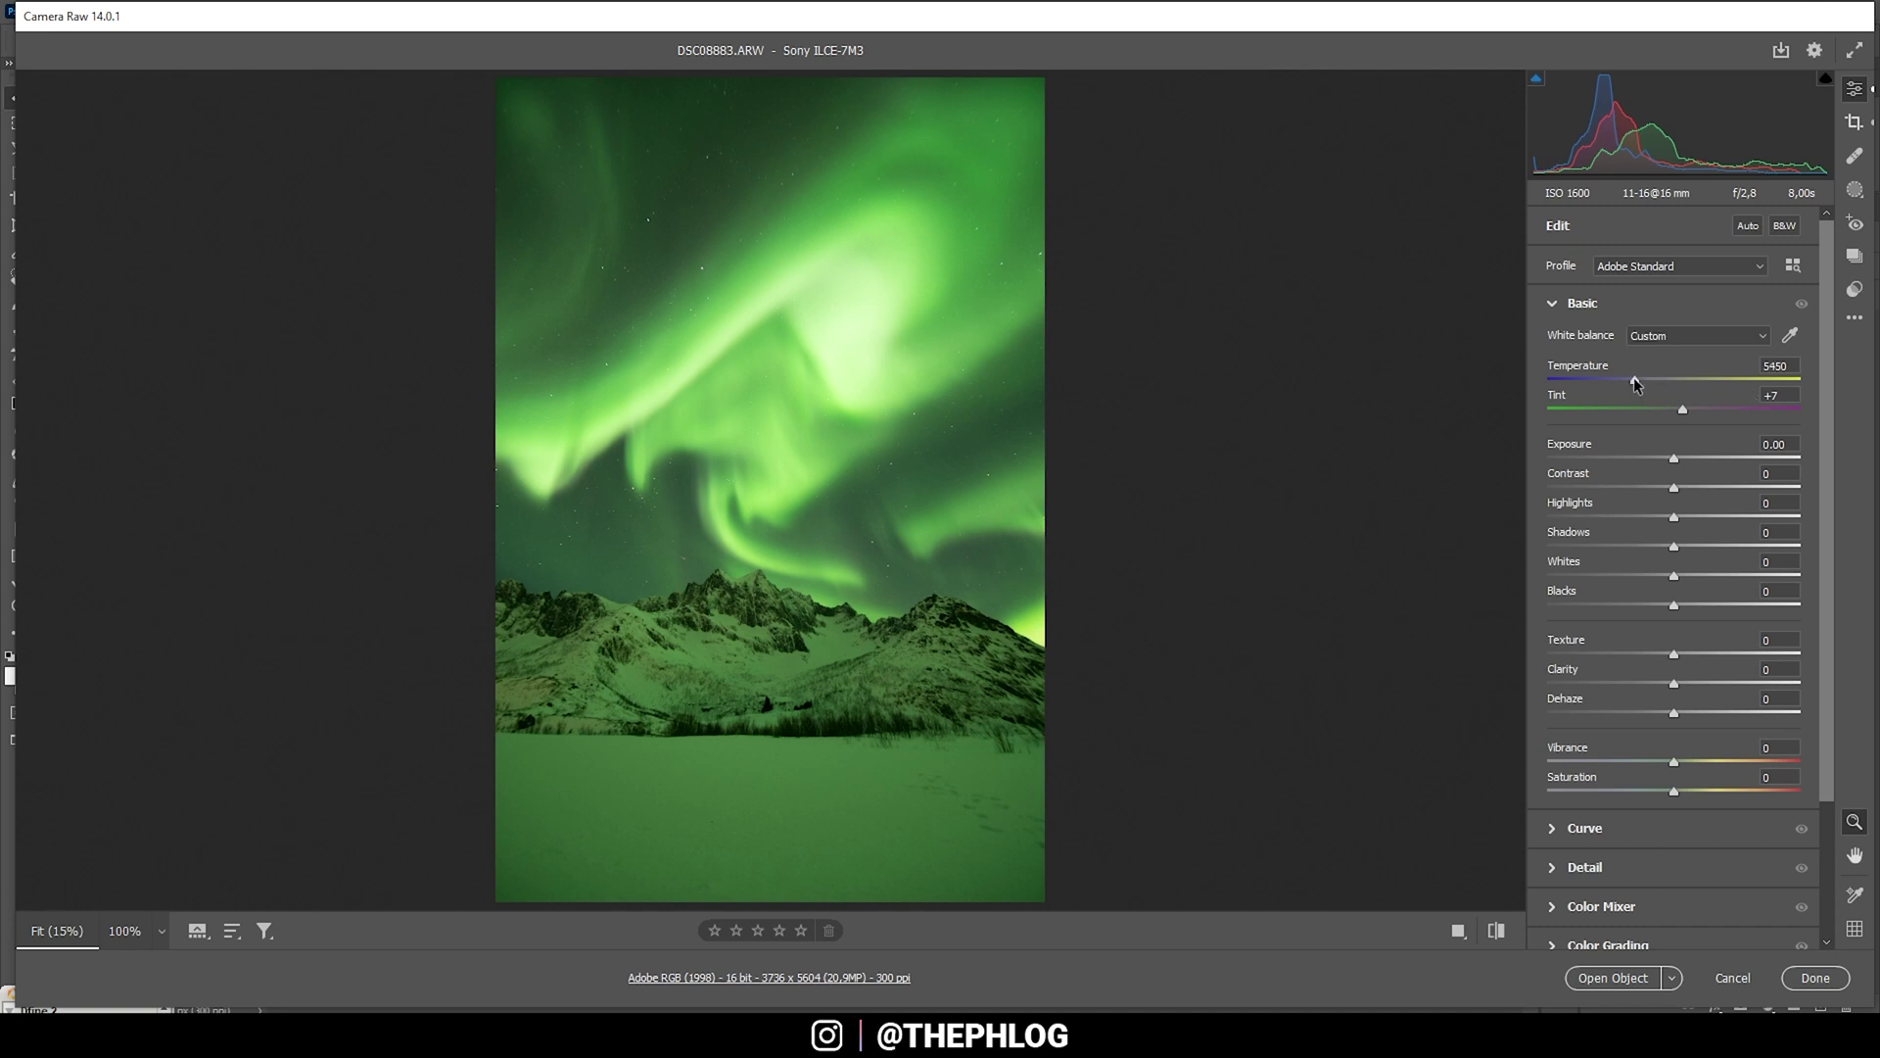
pyautogui.moveTo(1634, 378); pyautogui.dragTo(1622, 376)
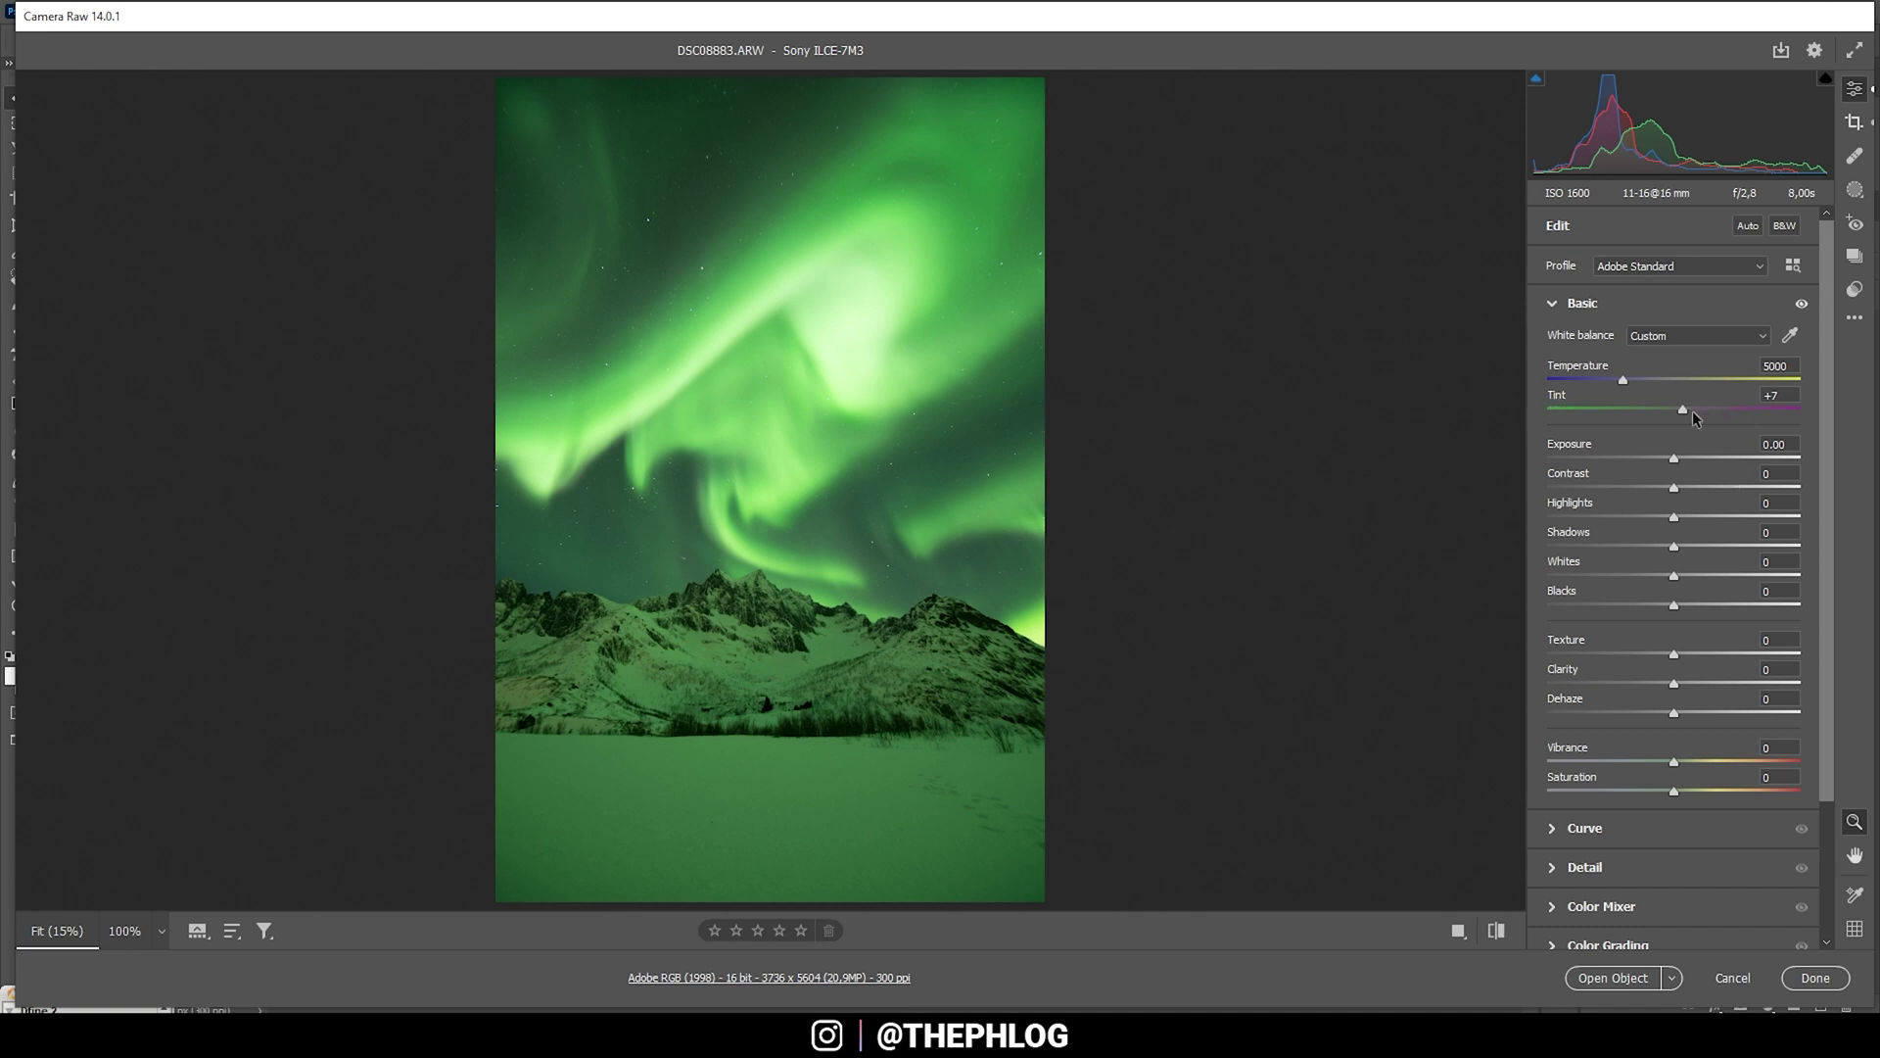
pyautogui.moveTo(1684, 411); pyautogui.dragTo(1716, 411)
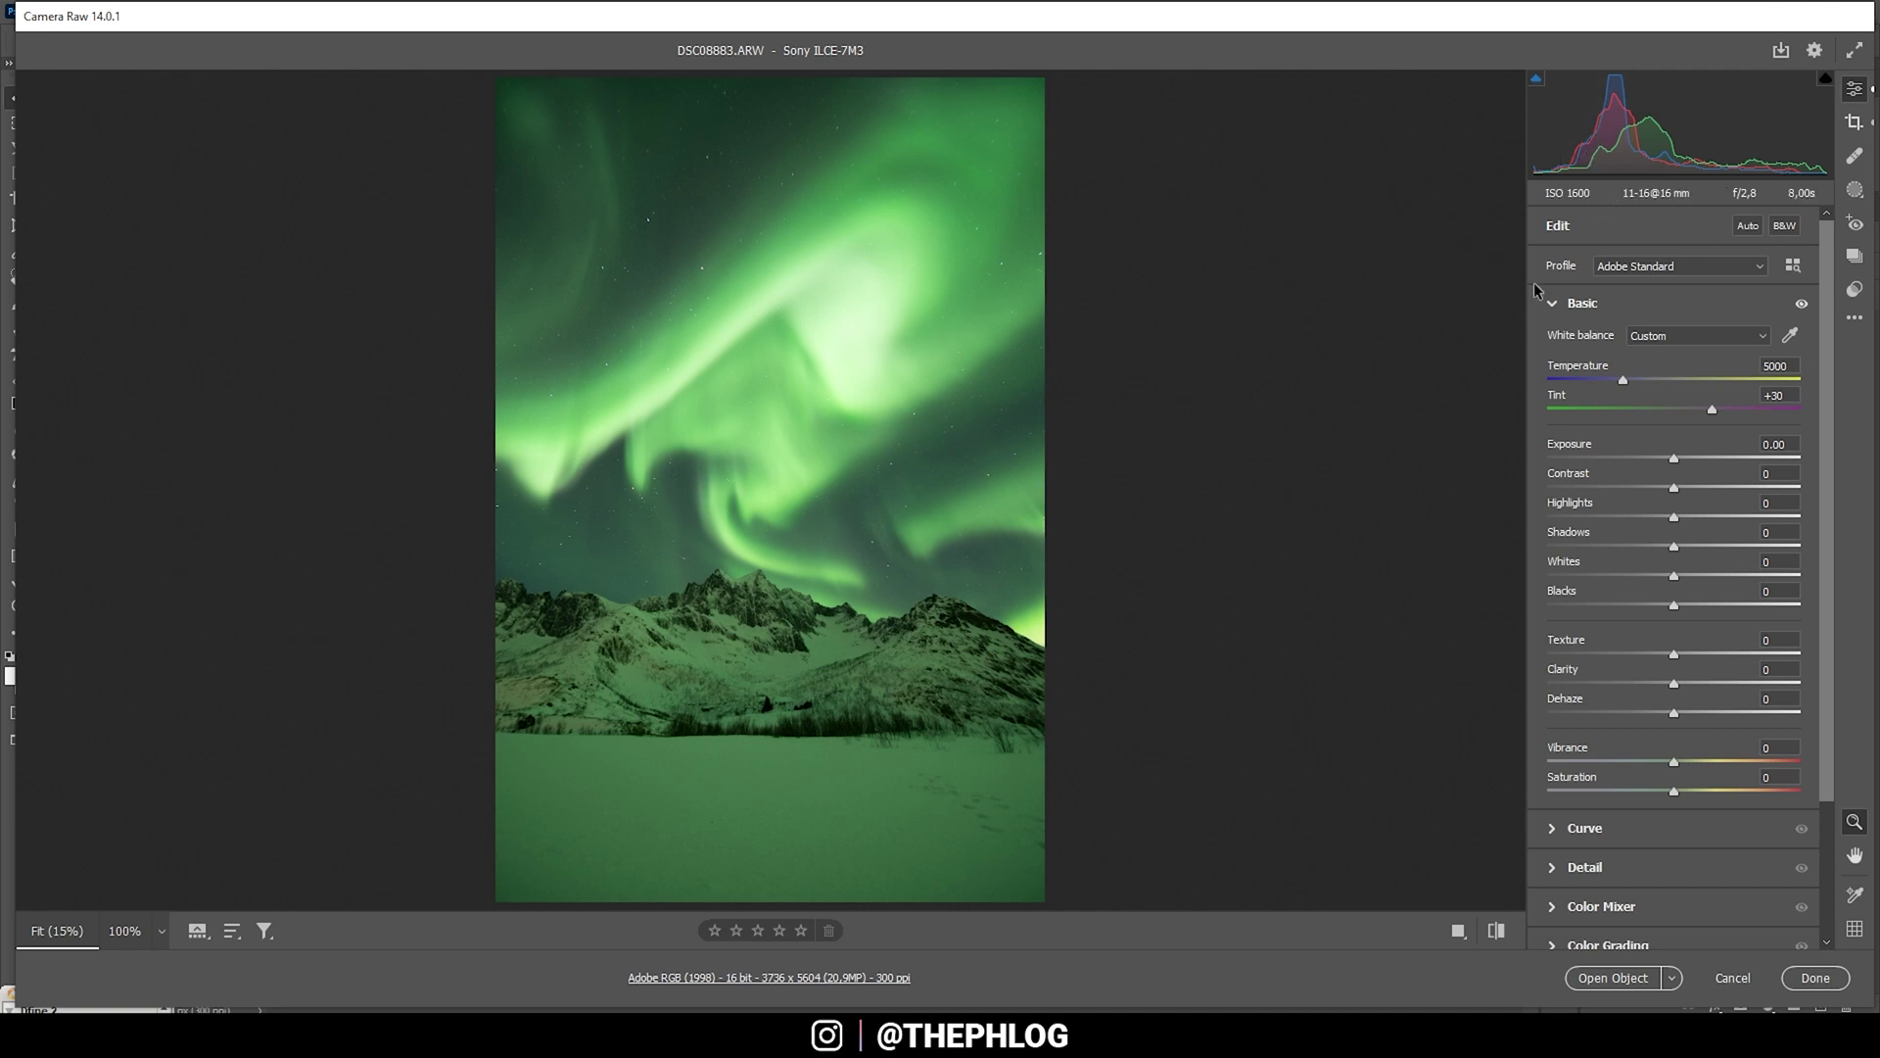
# Set Exposure +0.20, Highlights -100, Shadows -30, Blacks +14 and Contrast +17
pyautogui.moveTo(1673, 457); pyautogui.dragTo(1681, 458)
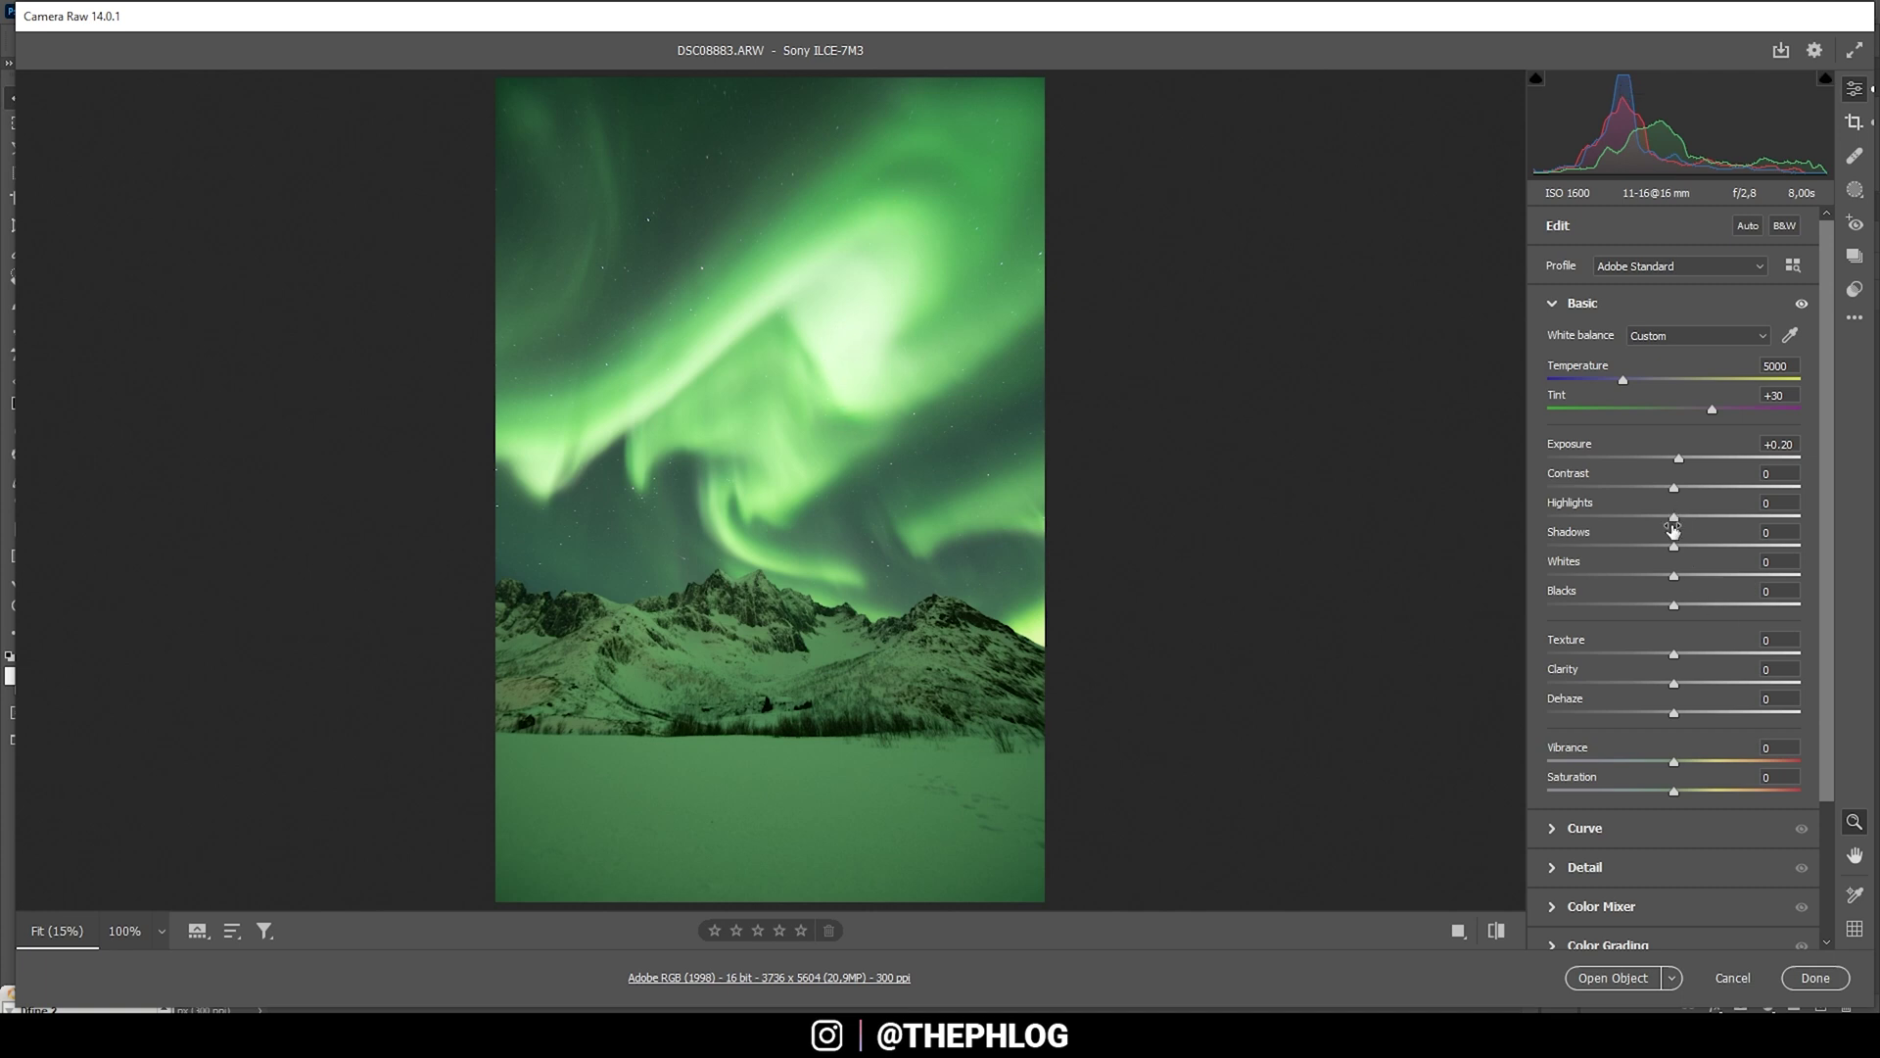
pyautogui.moveTo(1676, 518); pyautogui.dragTo(1530, 513)
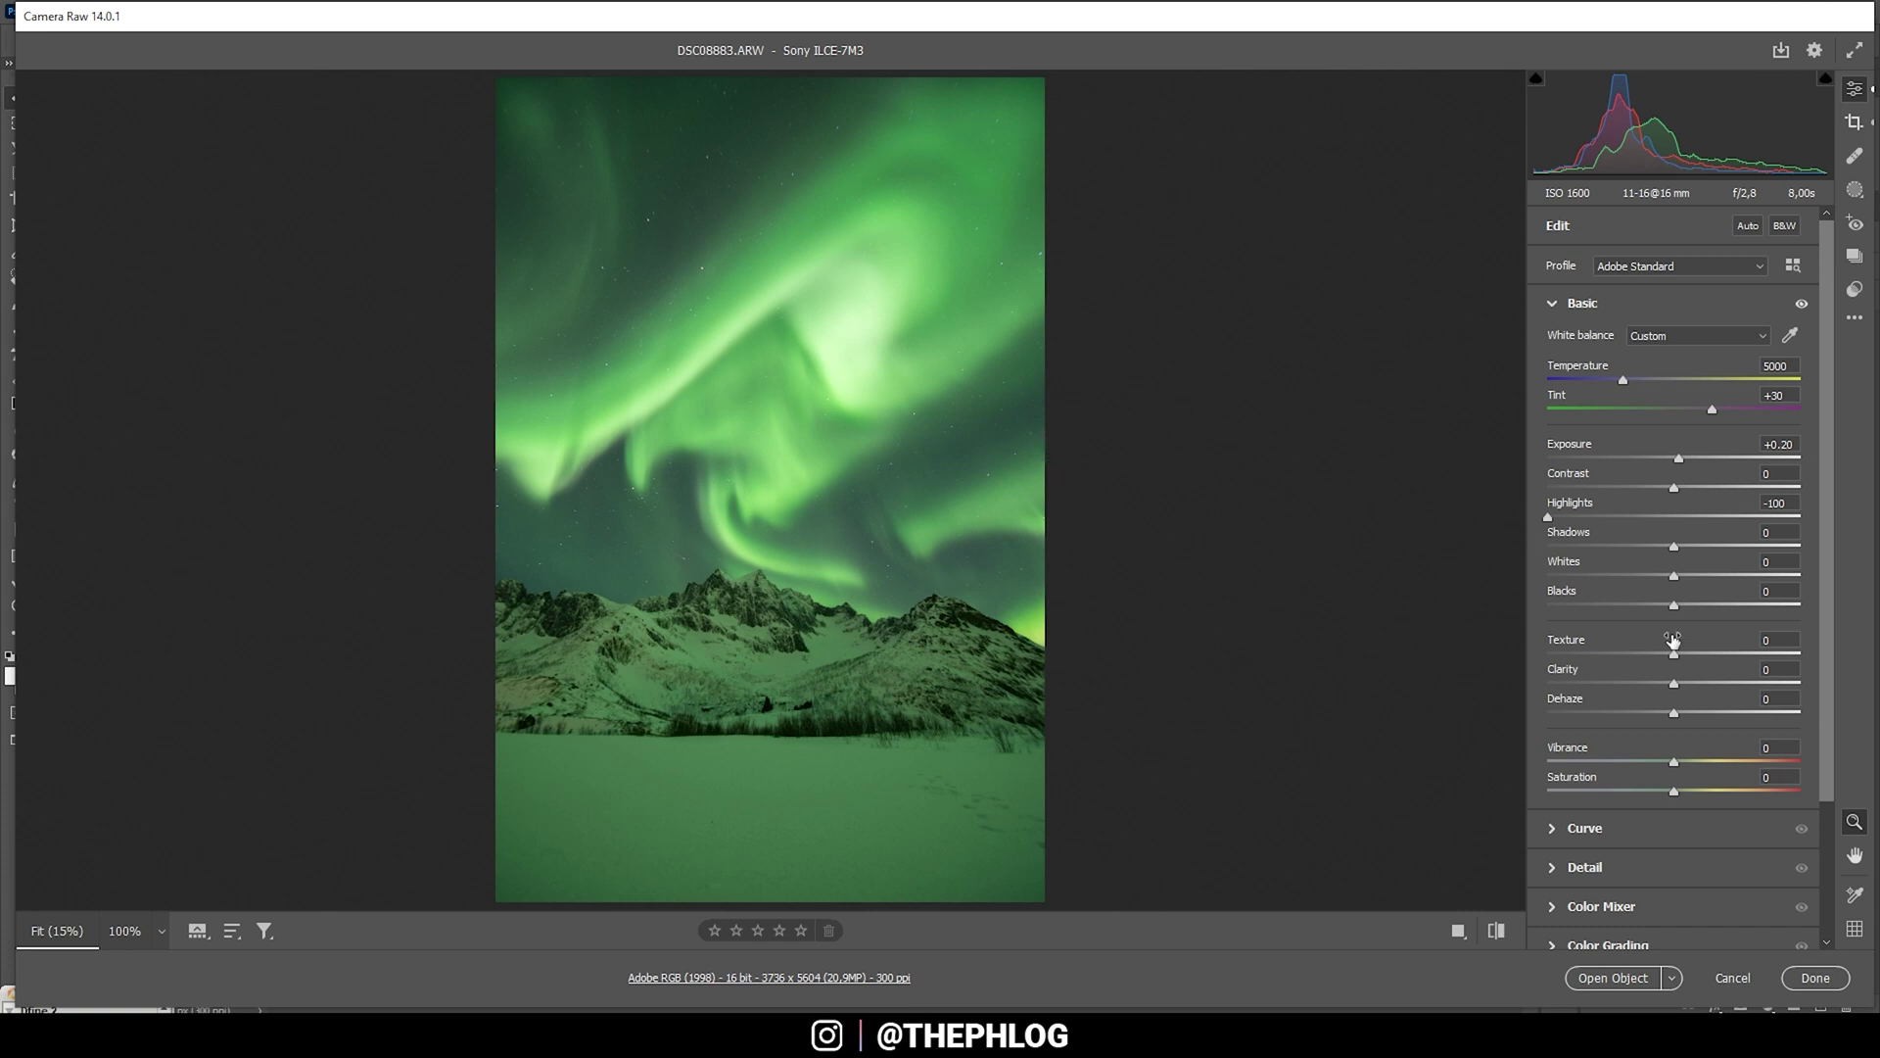
pyautogui.moveTo(1673, 547); pyautogui.dragTo(1635, 550)
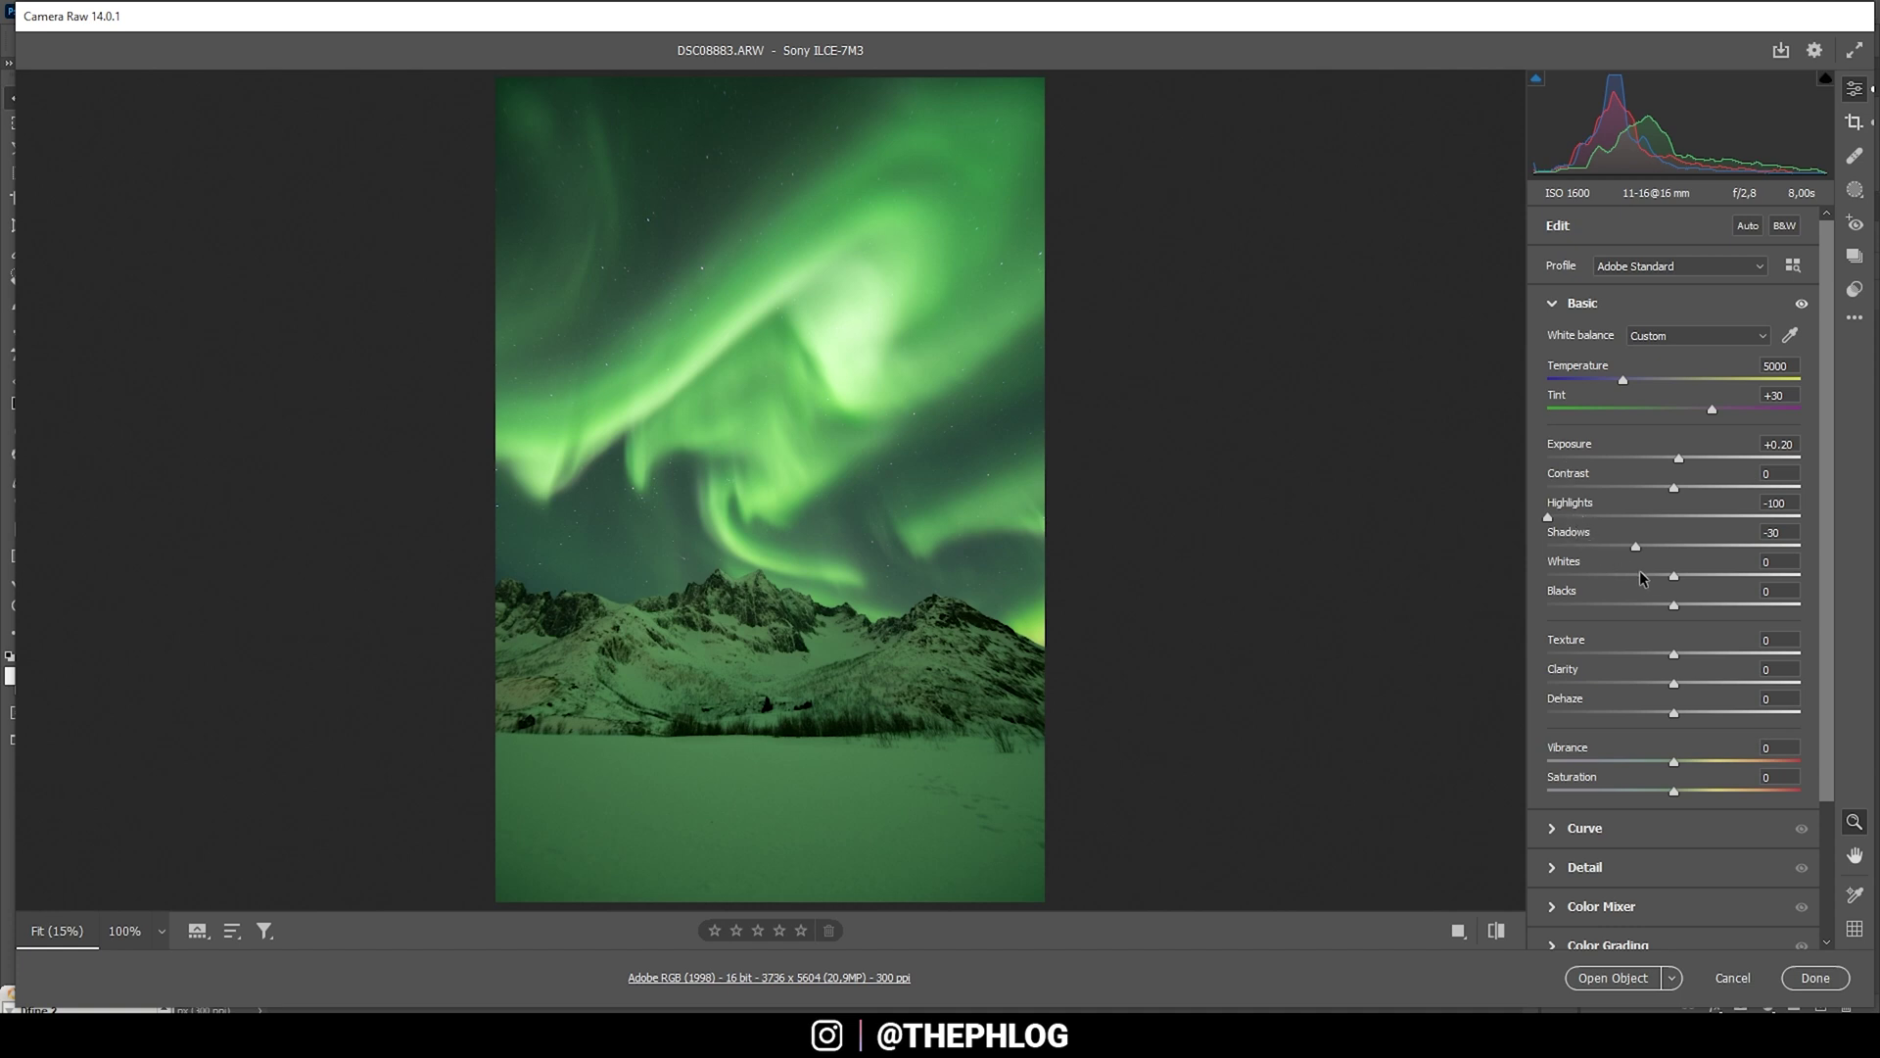
pyautogui.moveTo(1674, 605); pyautogui.dragTo(1684, 604)
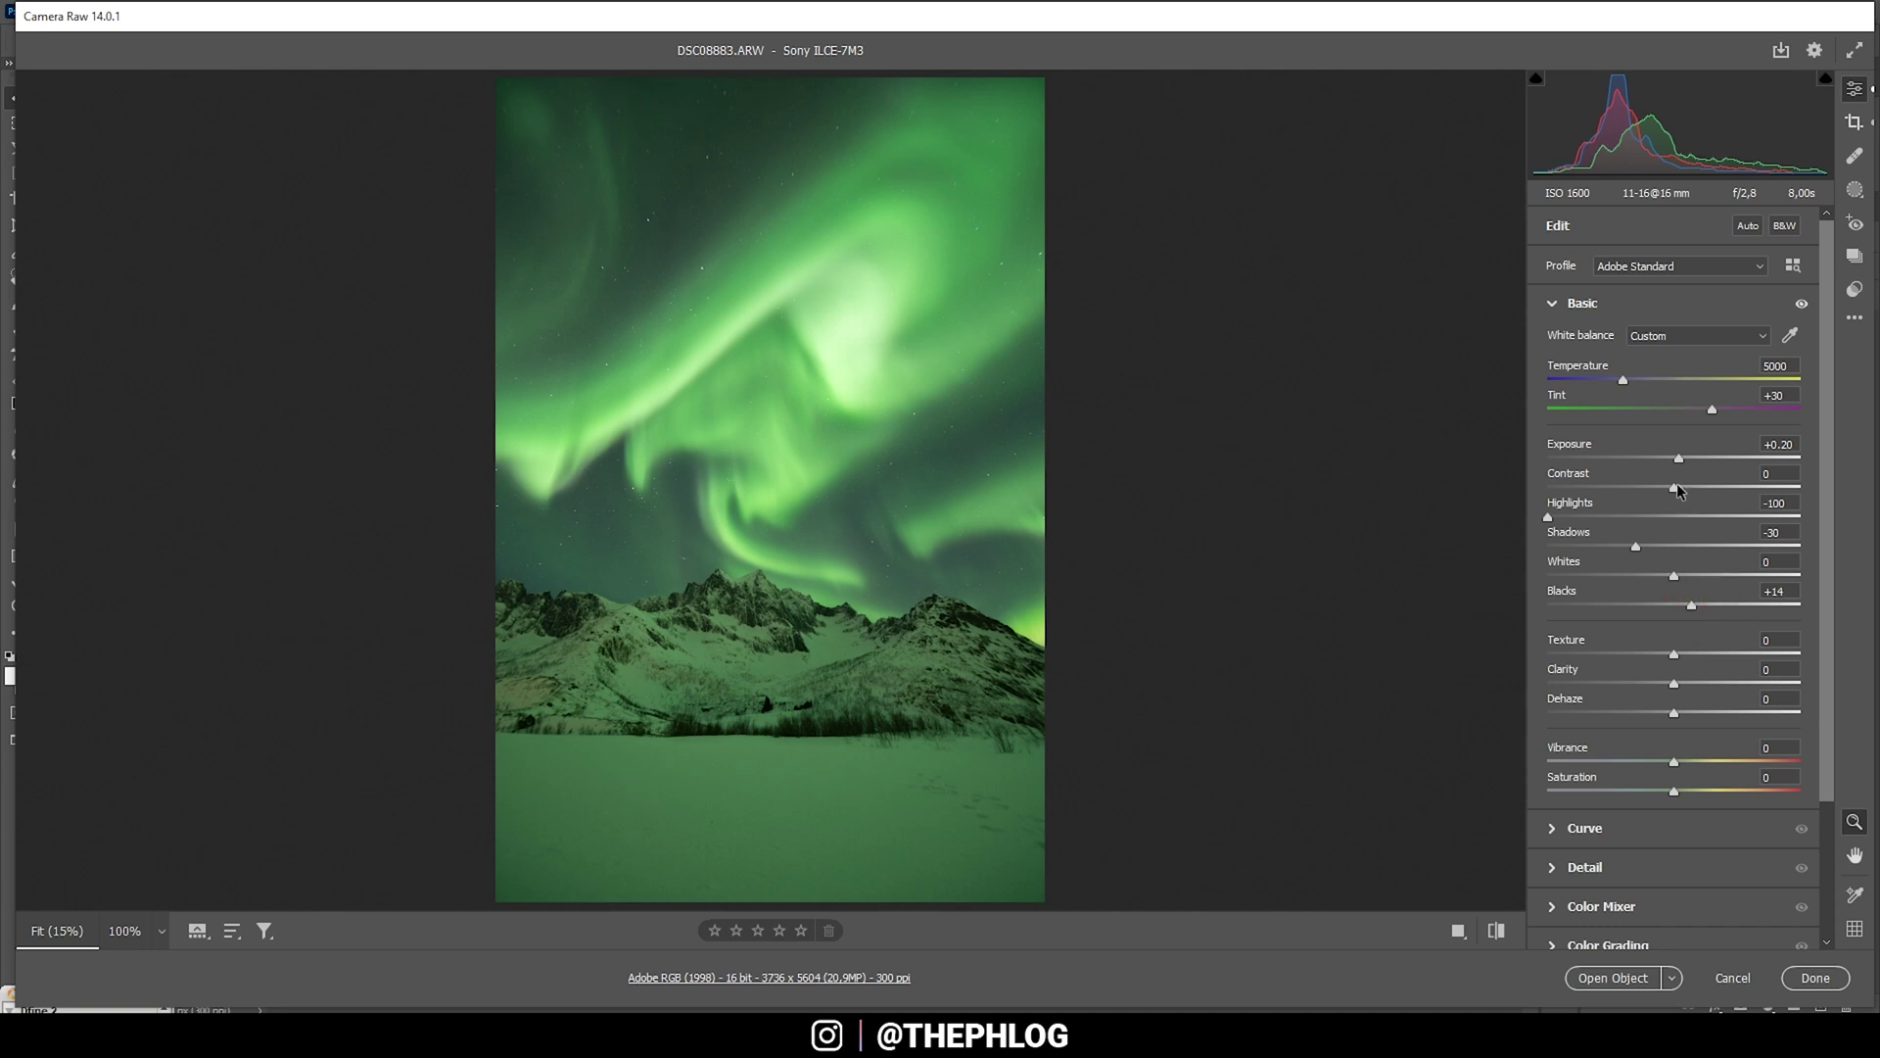
pyautogui.moveTo(1677, 484); pyautogui.dragTo(1688, 484)
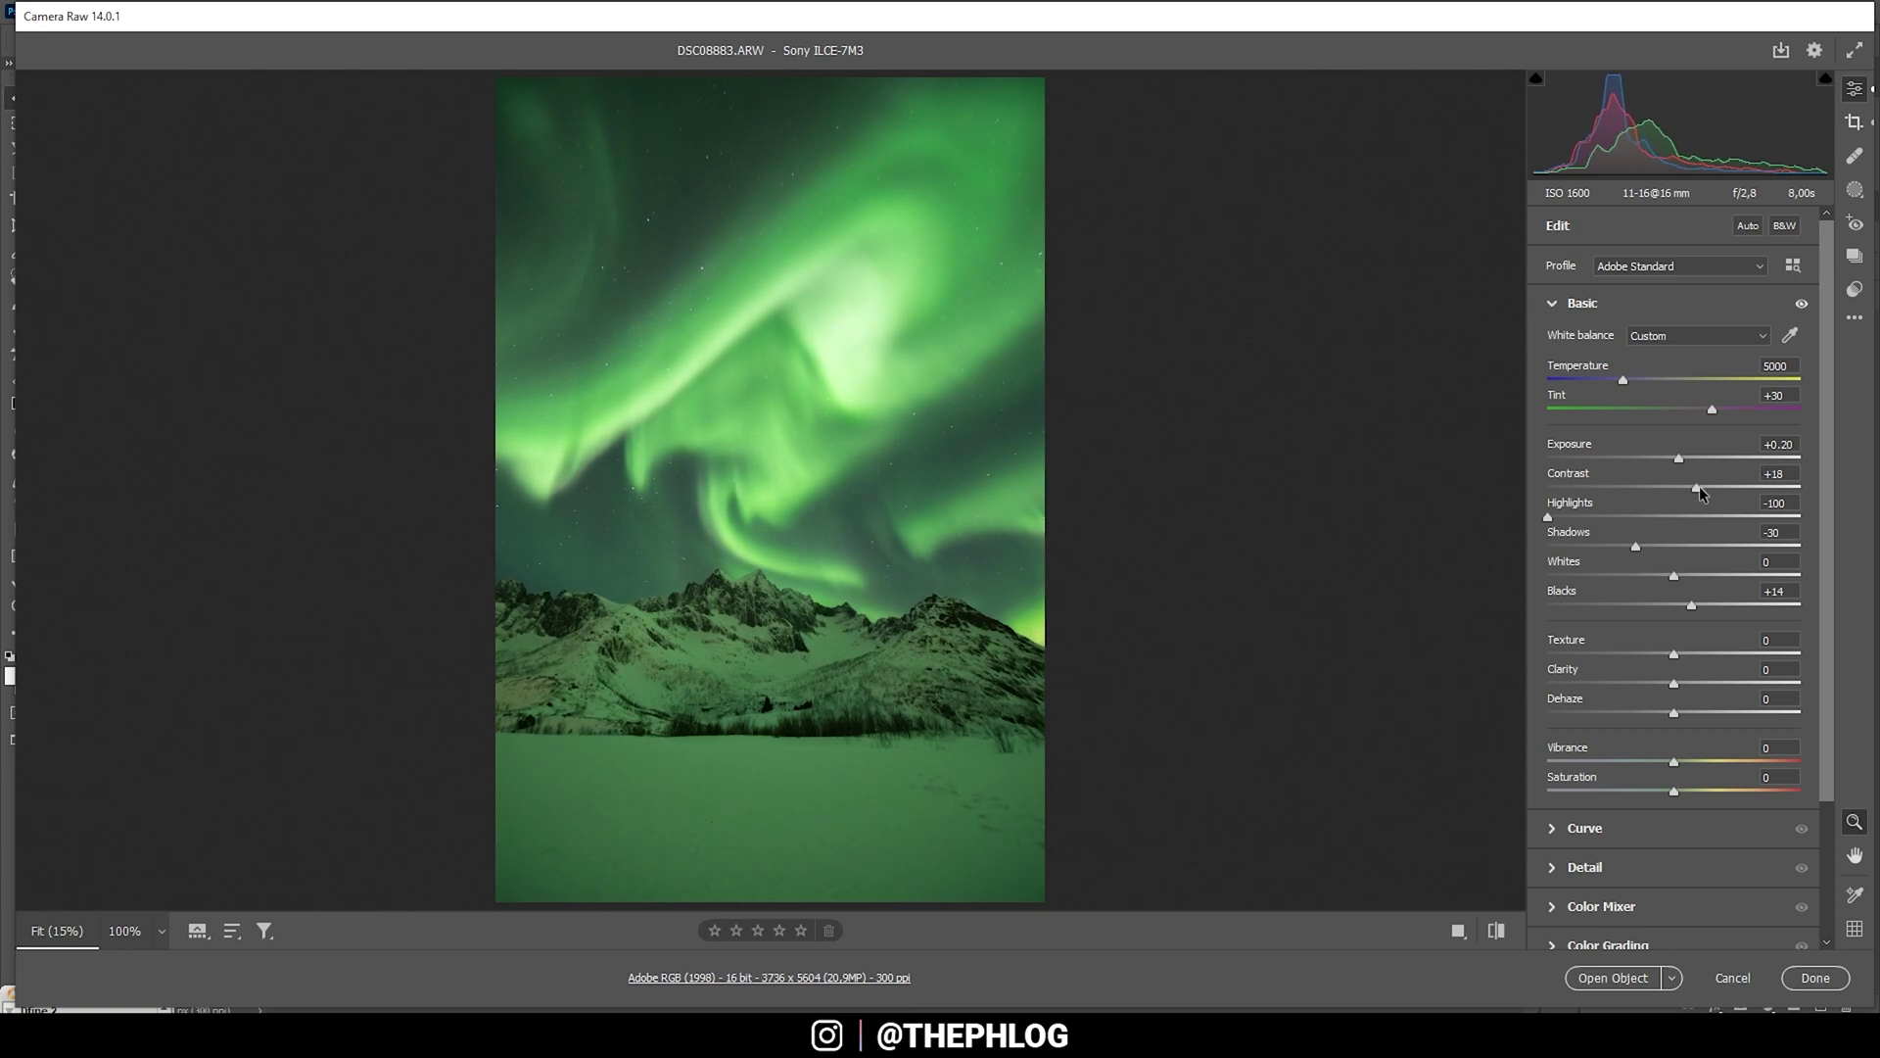
pyautogui.moveTo(1695, 486); pyautogui.dragTo(1697, 485)
# Toggle between the original and edited views to compare the photo
pyautogui.click(1495, 932)
pyautogui.click(1496, 933)
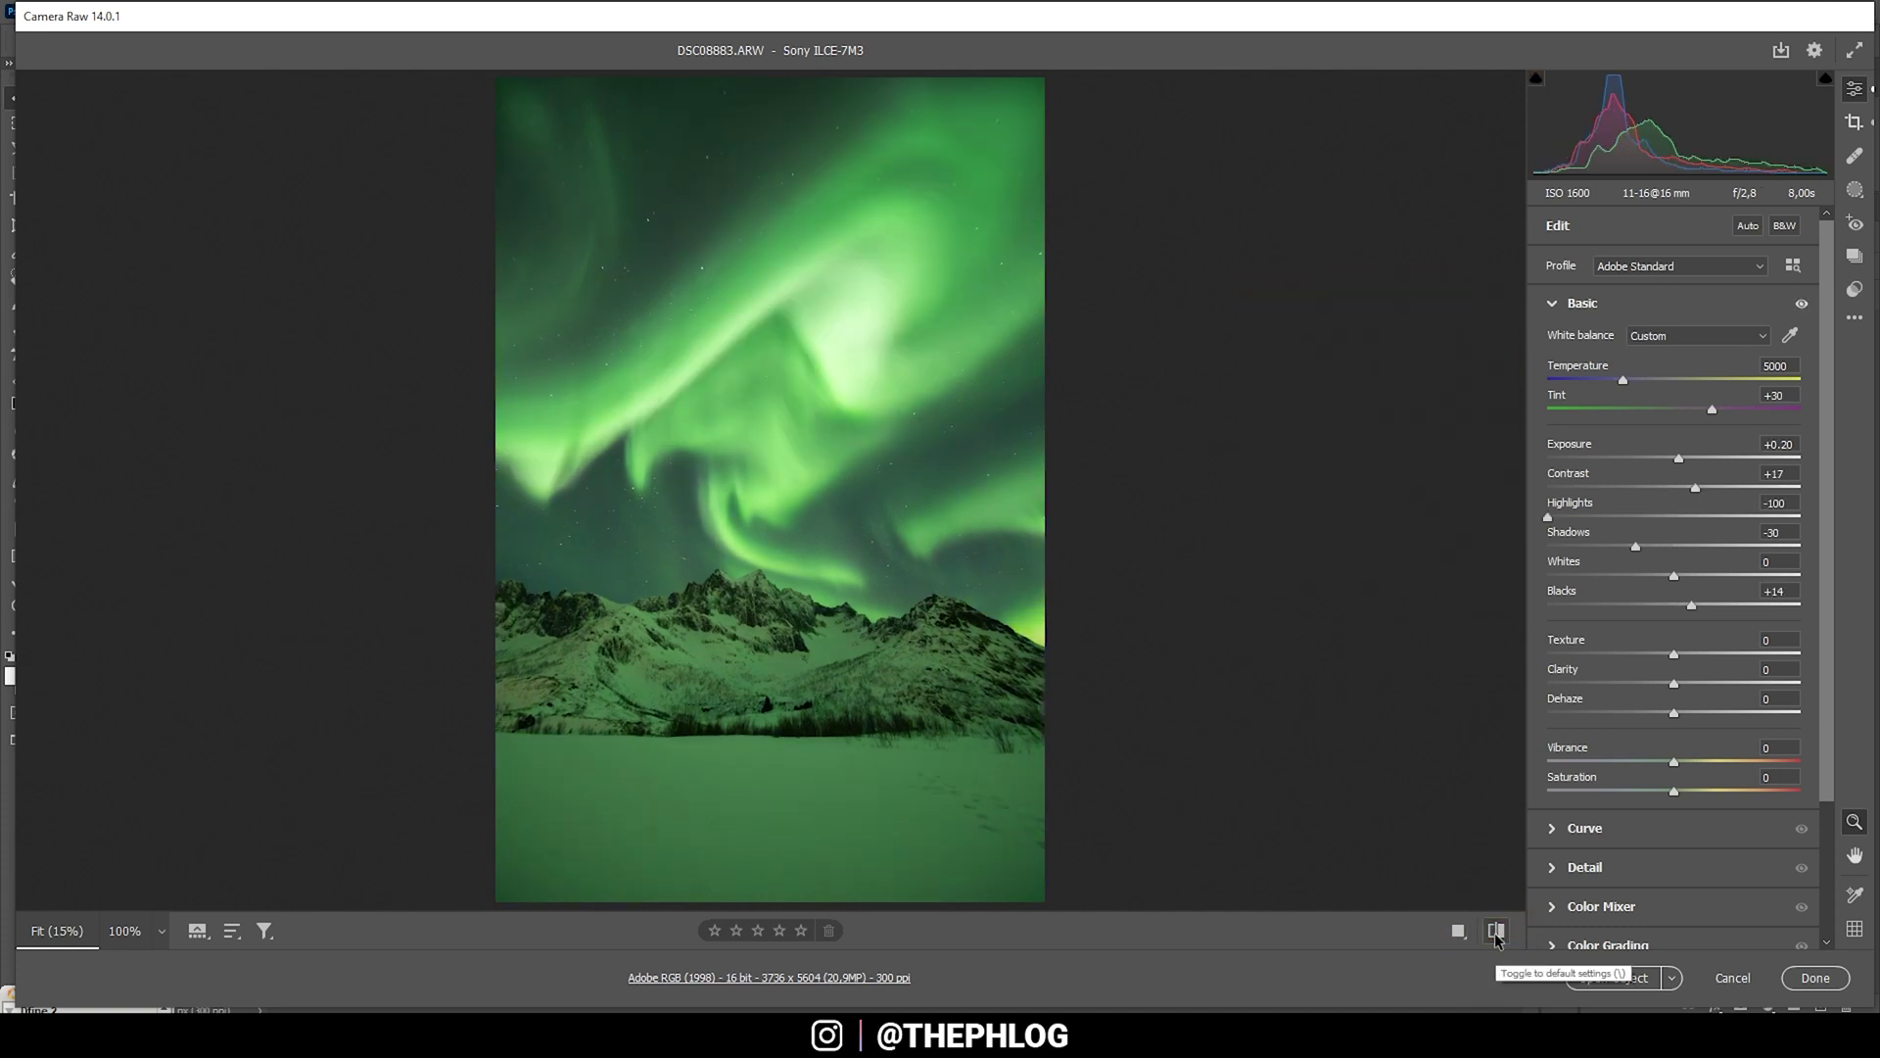
pyautogui.click(1495, 933)
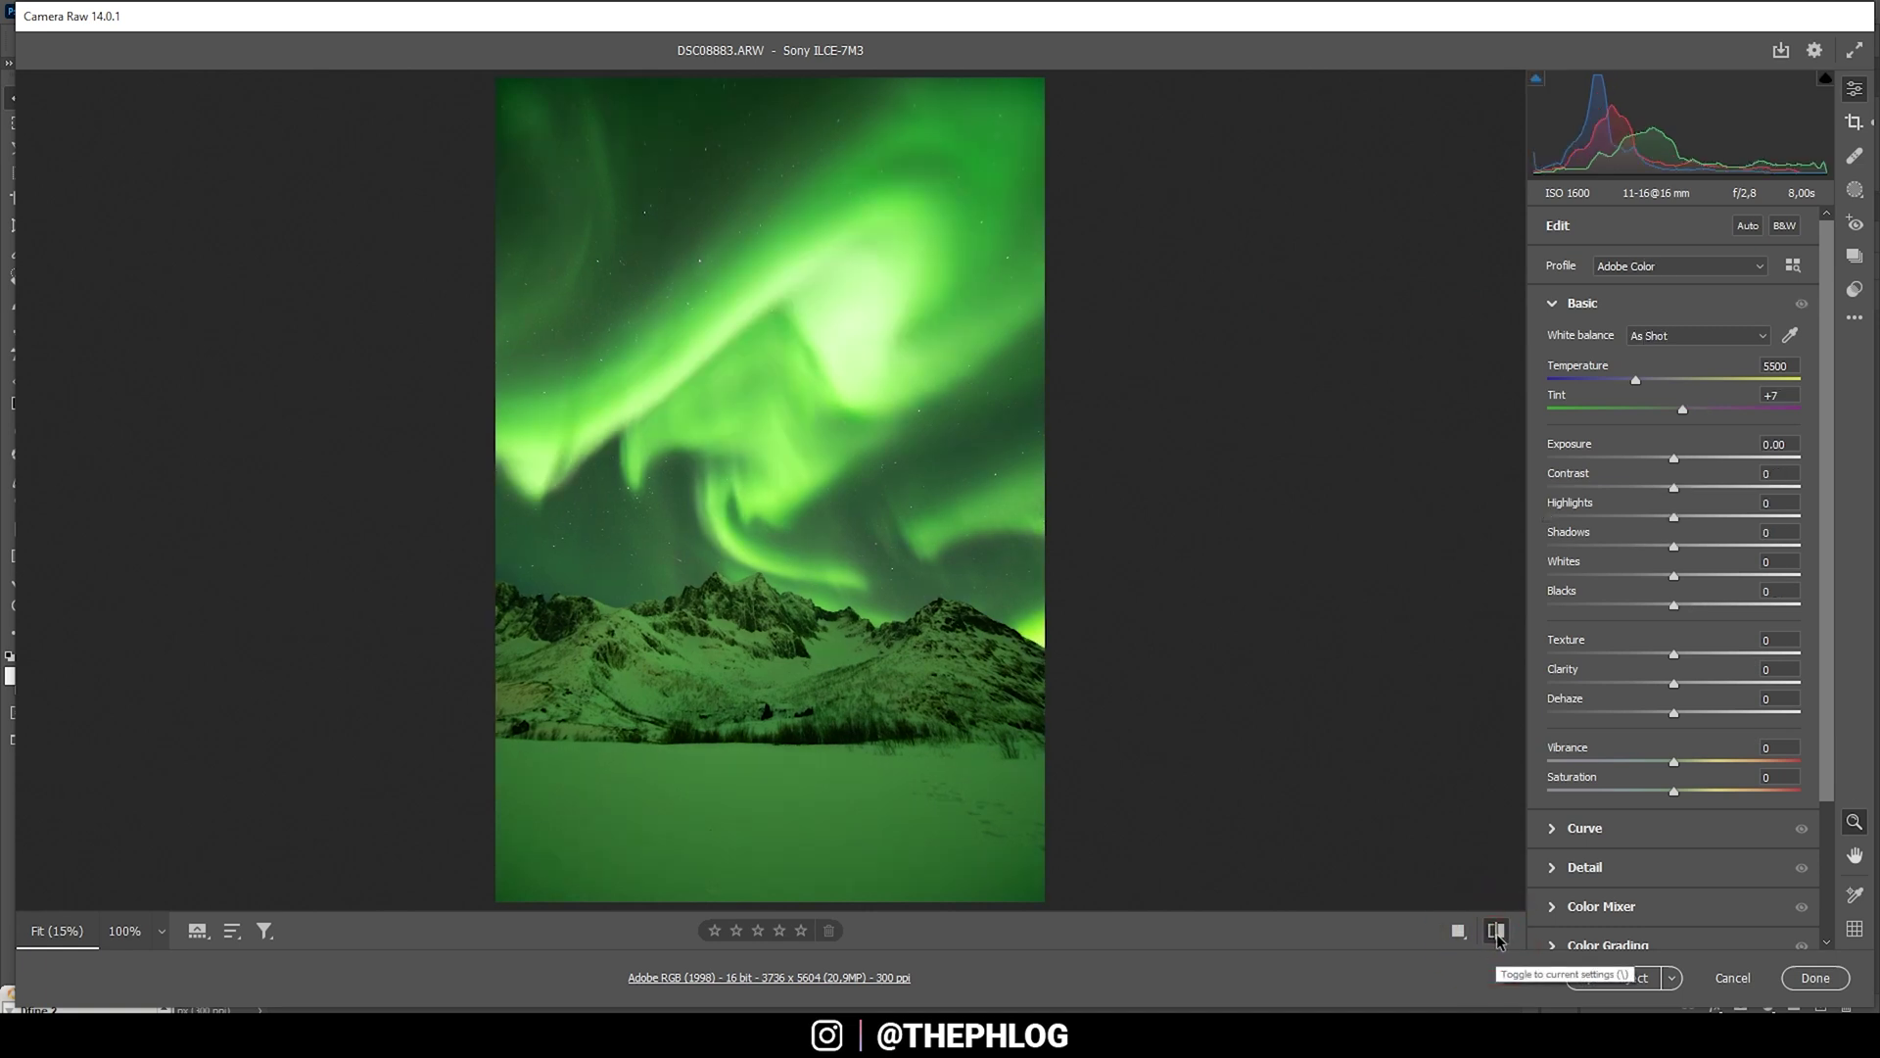
pyautogui.click(1495, 932)
pyautogui.click(1495, 933)
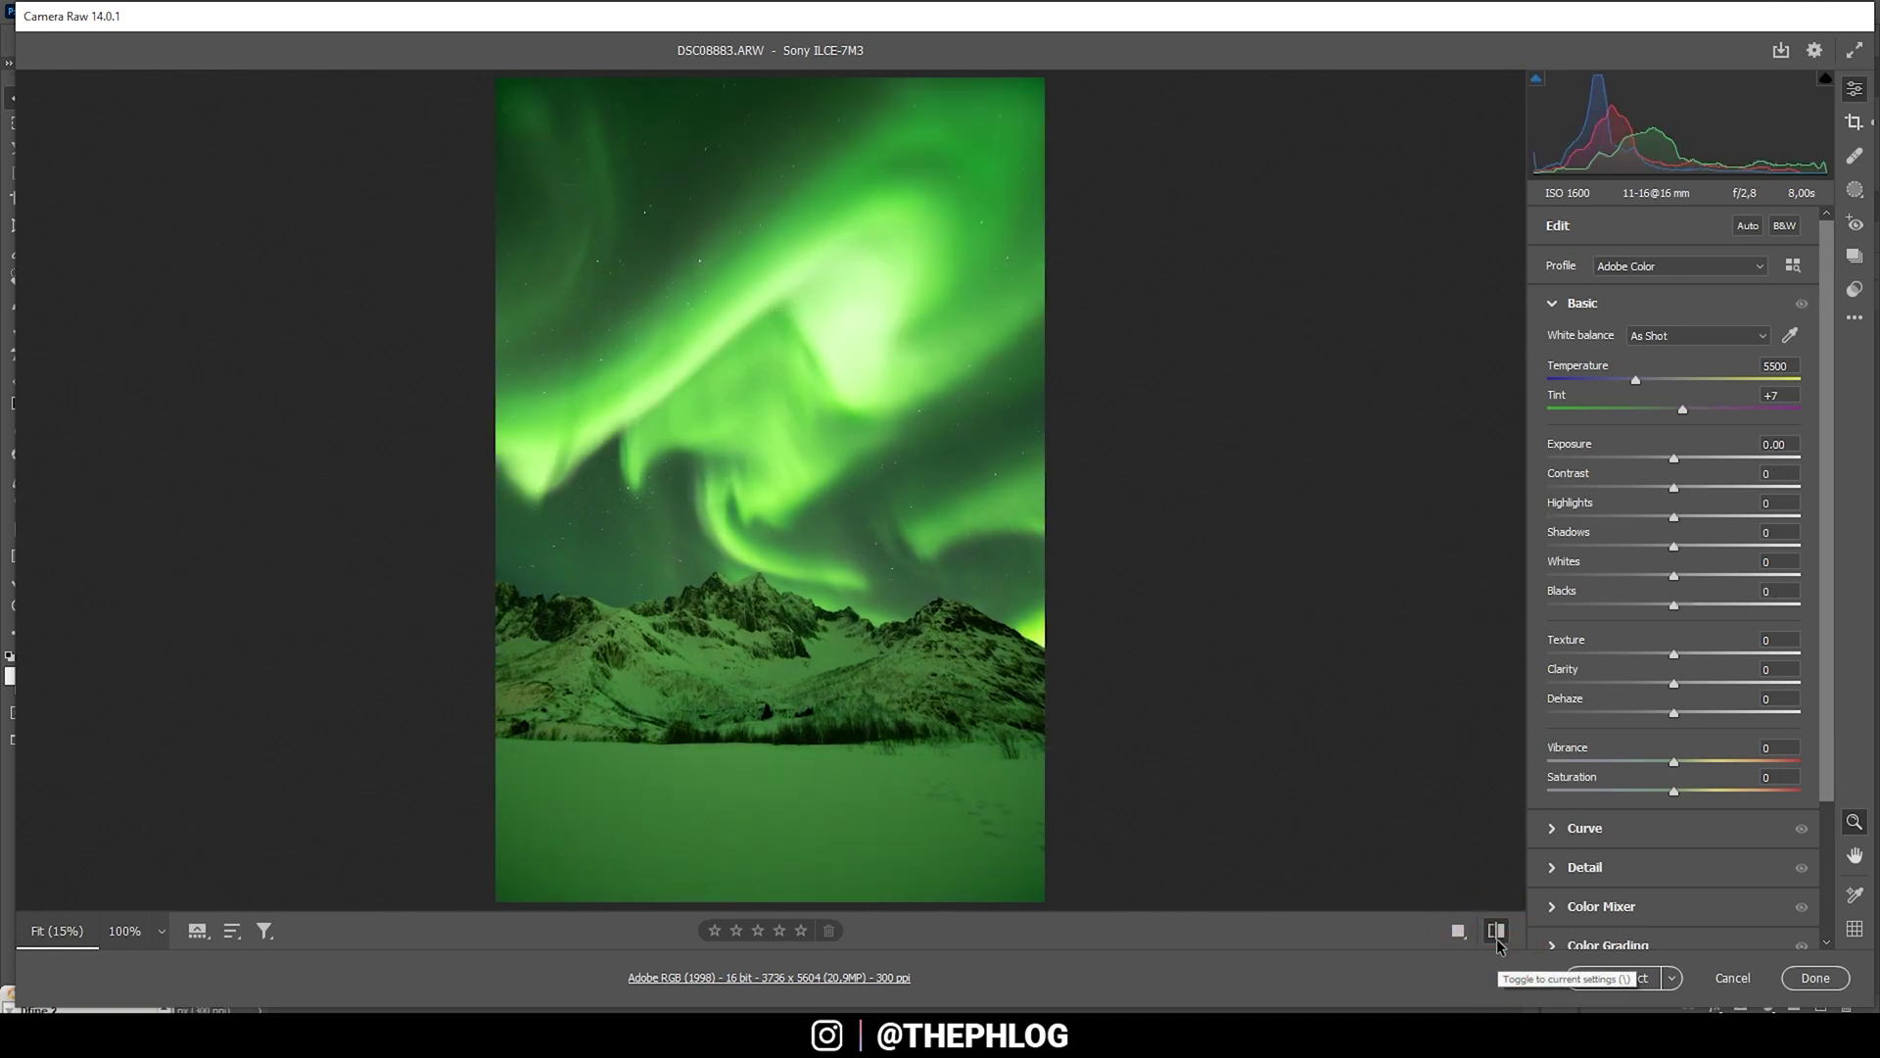
pyautogui.click(1495, 932)
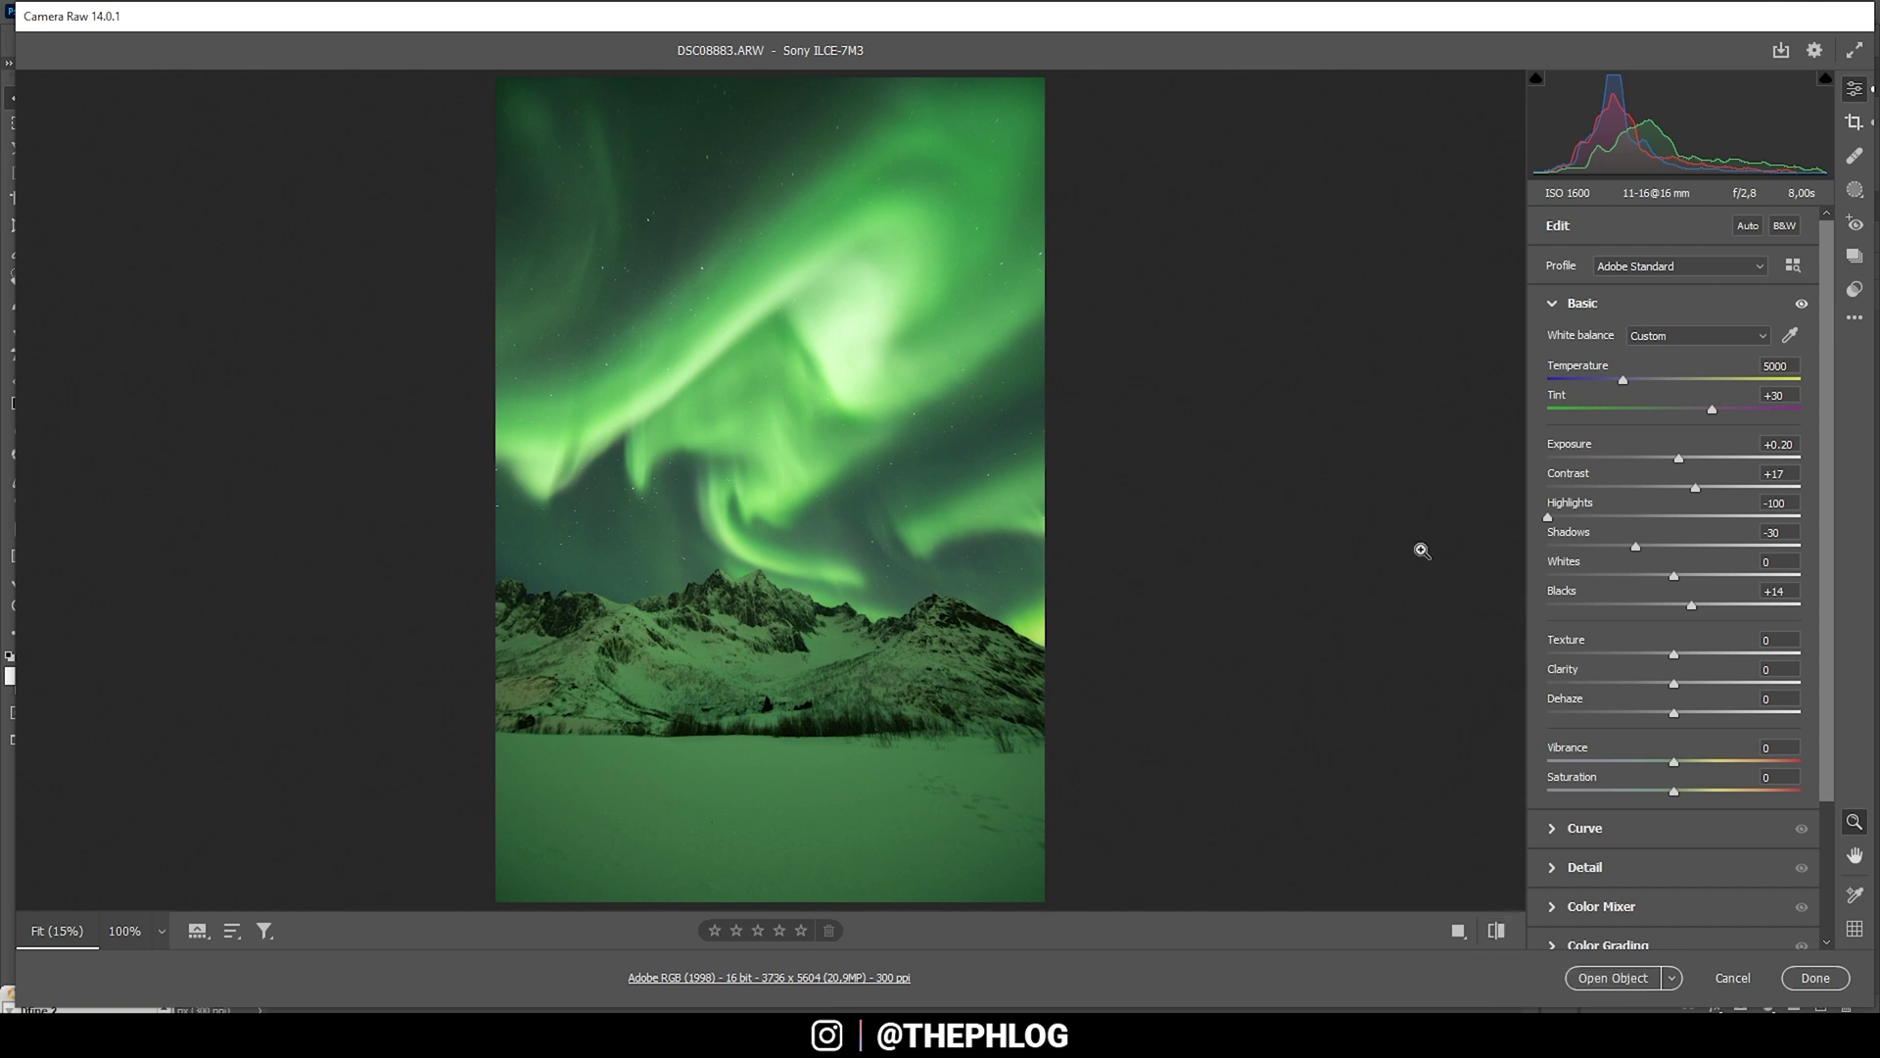
# Set Texture and Clarity to +9, Vibrance +12 and Saturation +5, checking against the original
pyautogui.moveTo(1676, 658); pyautogui.dragTo(1687, 689)
pyautogui.moveTo(1670, 760); pyautogui.dragTo(1688, 762)
pyautogui.moveTo(1675, 792); pyautogui.dragTo(1681, 794)
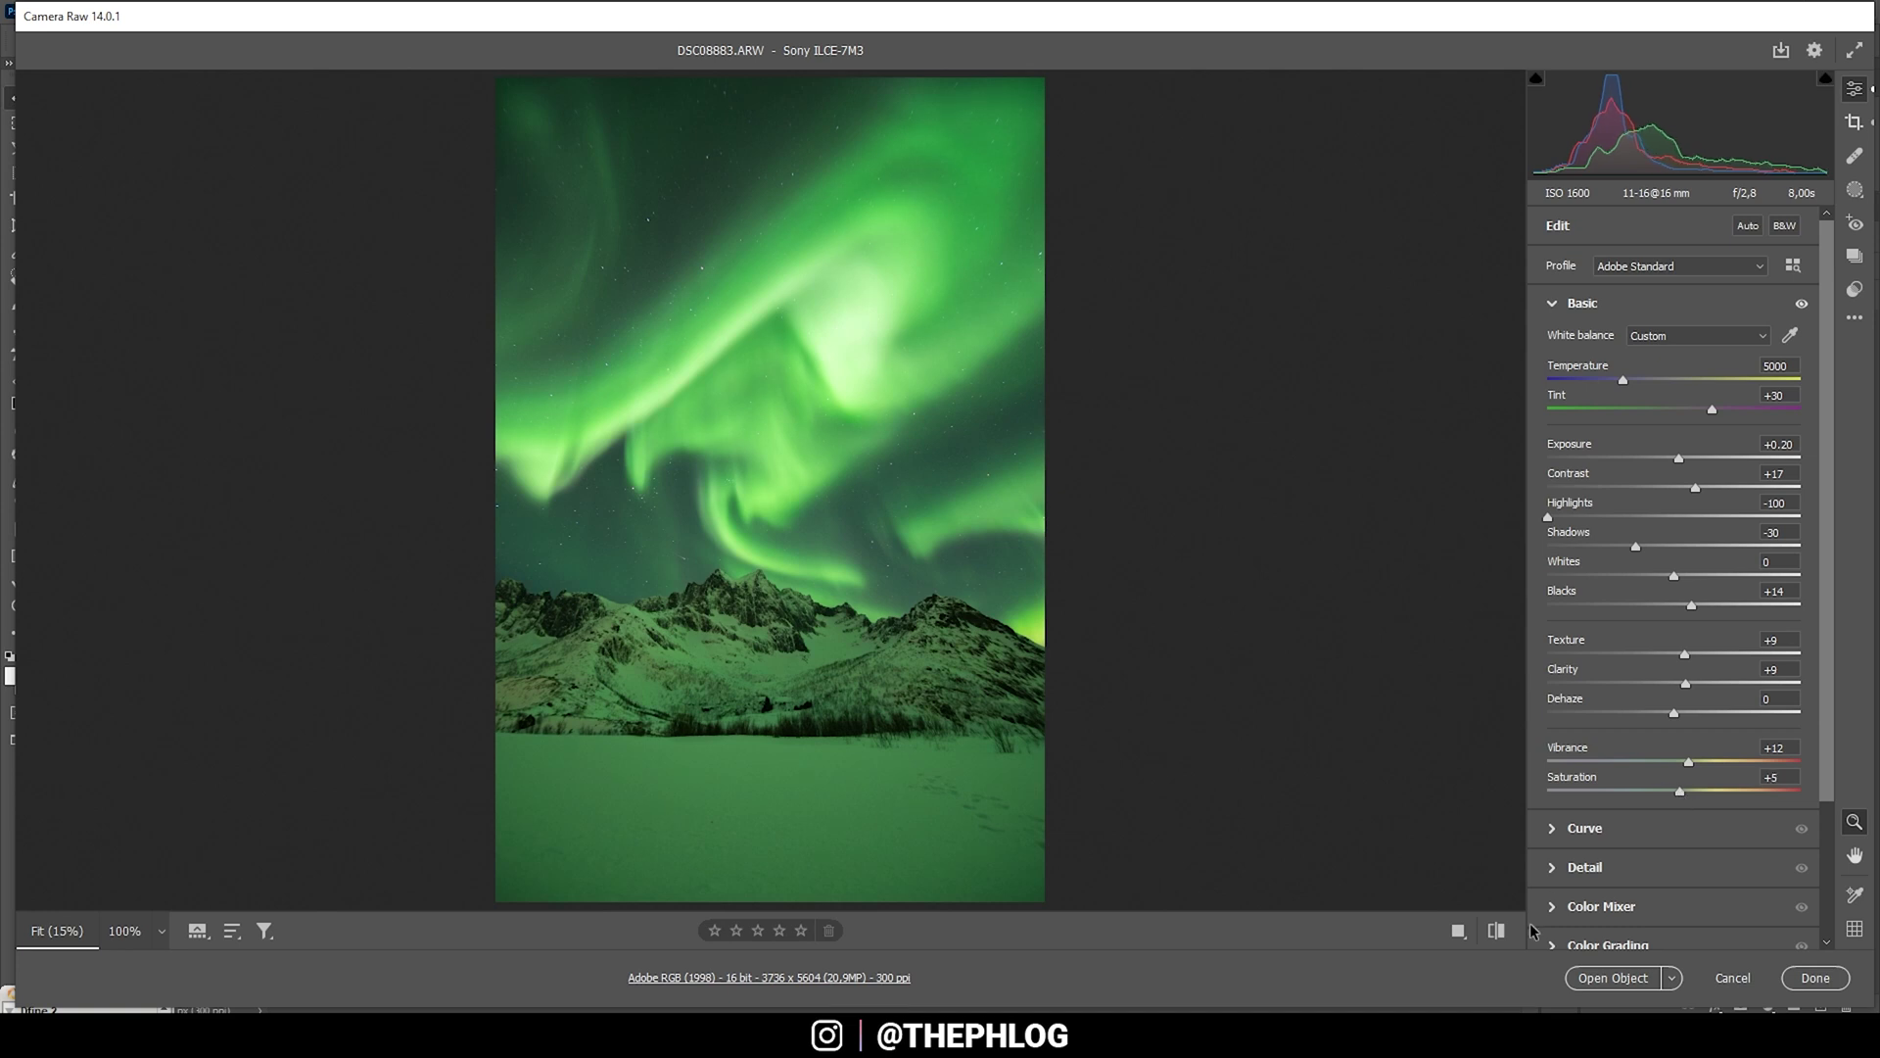
pyautogui.click(1496, 931)
pyautogui.click(1497, 930)
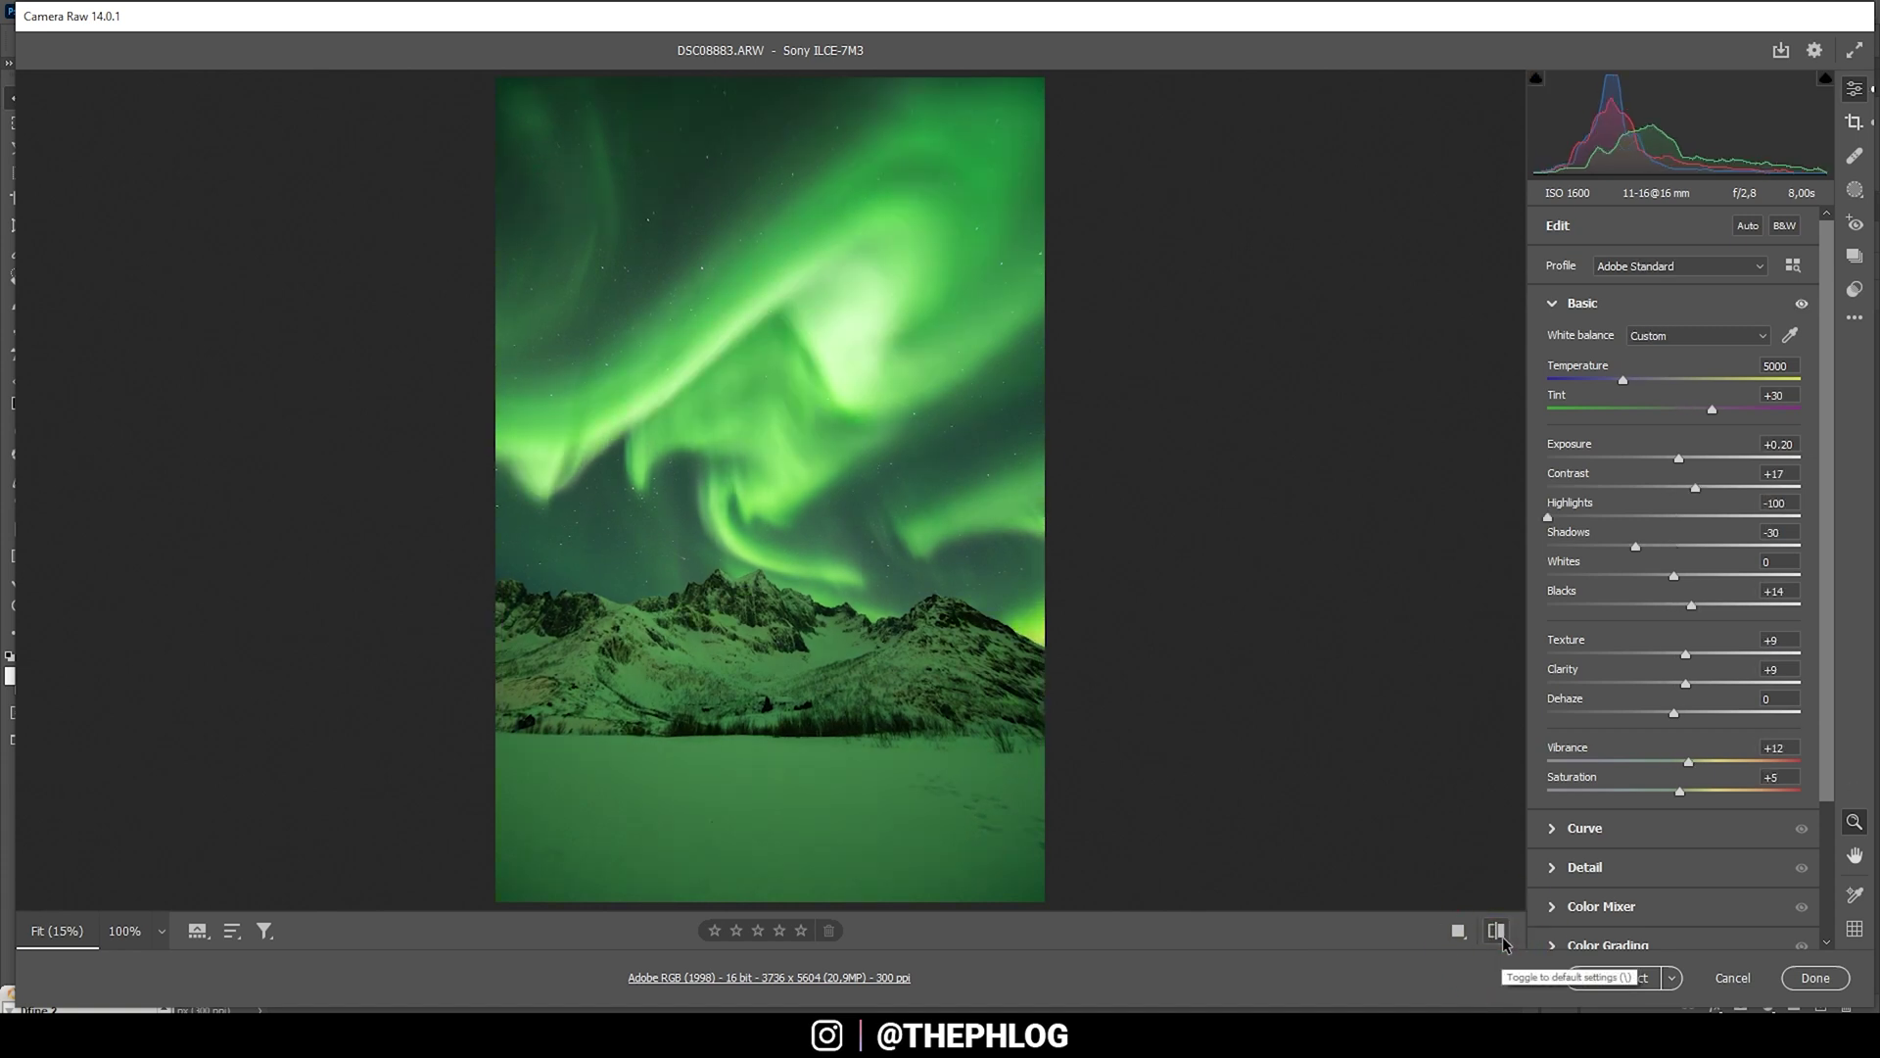
pyautogui.click(1497, 930)
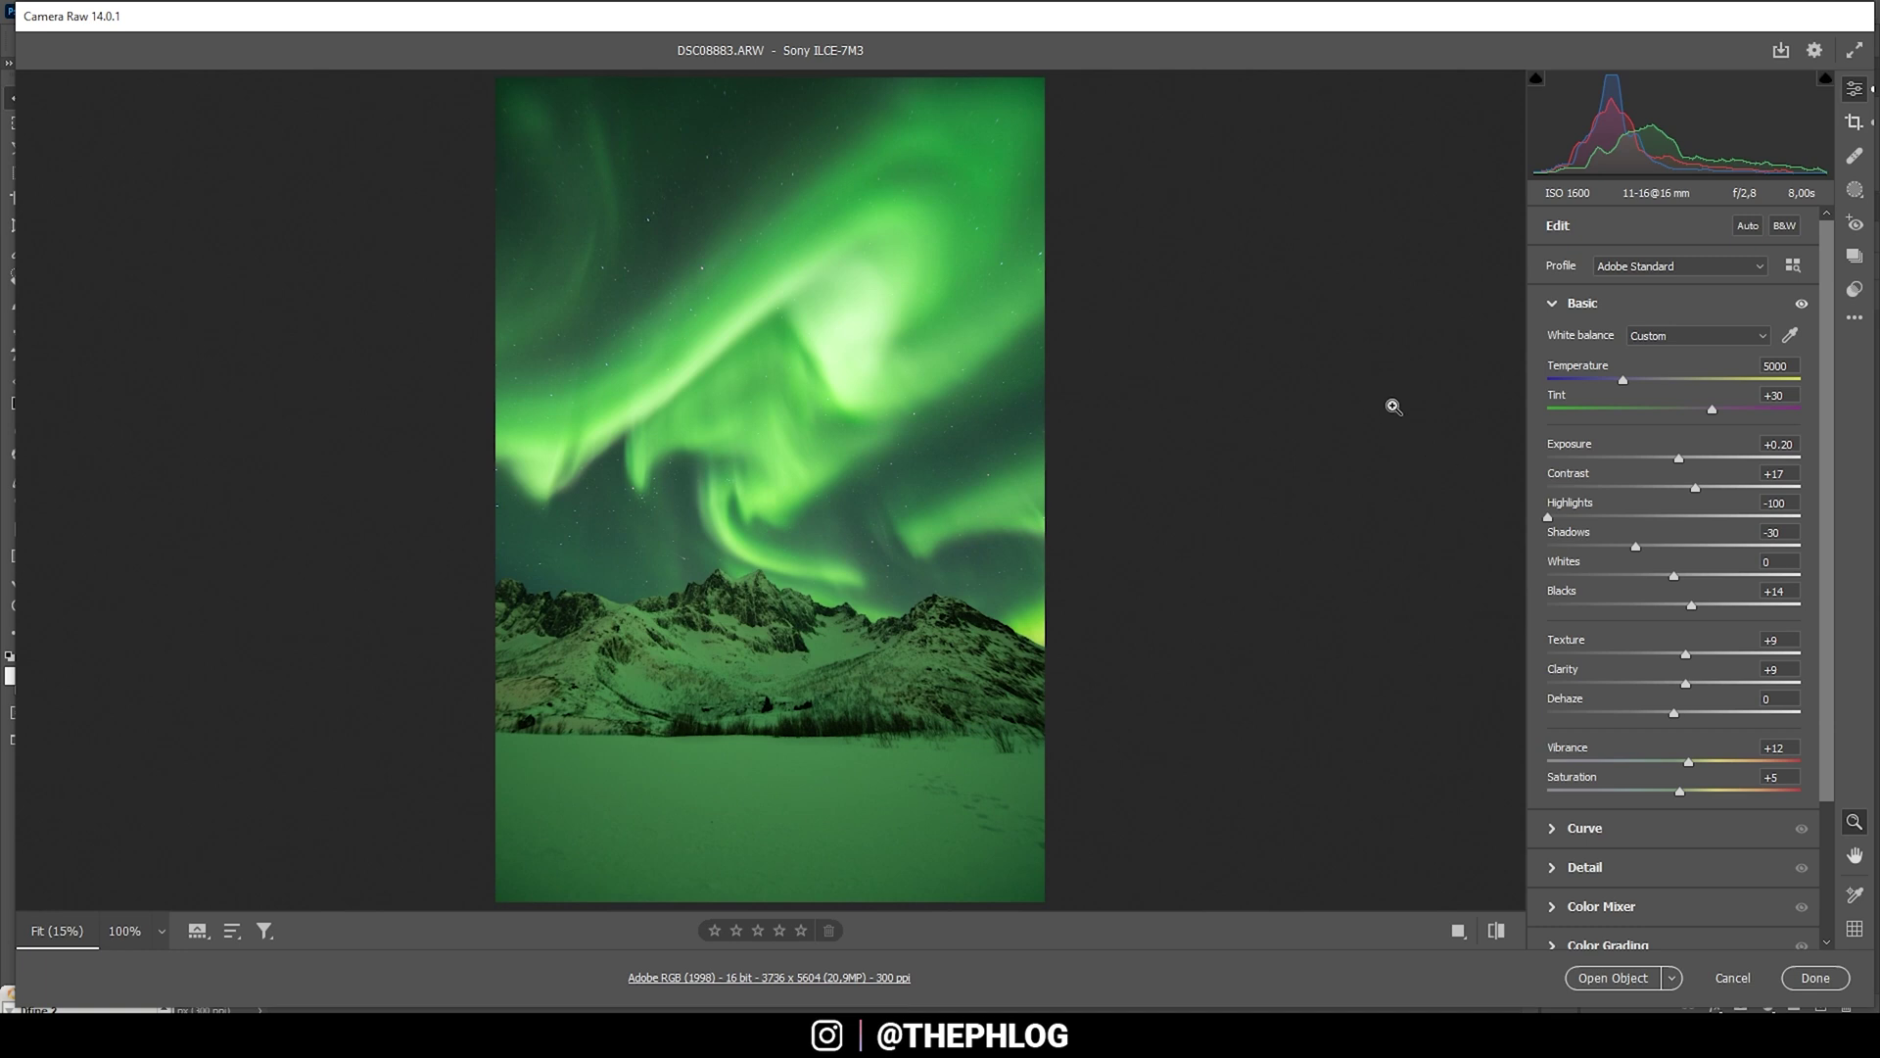
pyautogui.click(1860, 193)
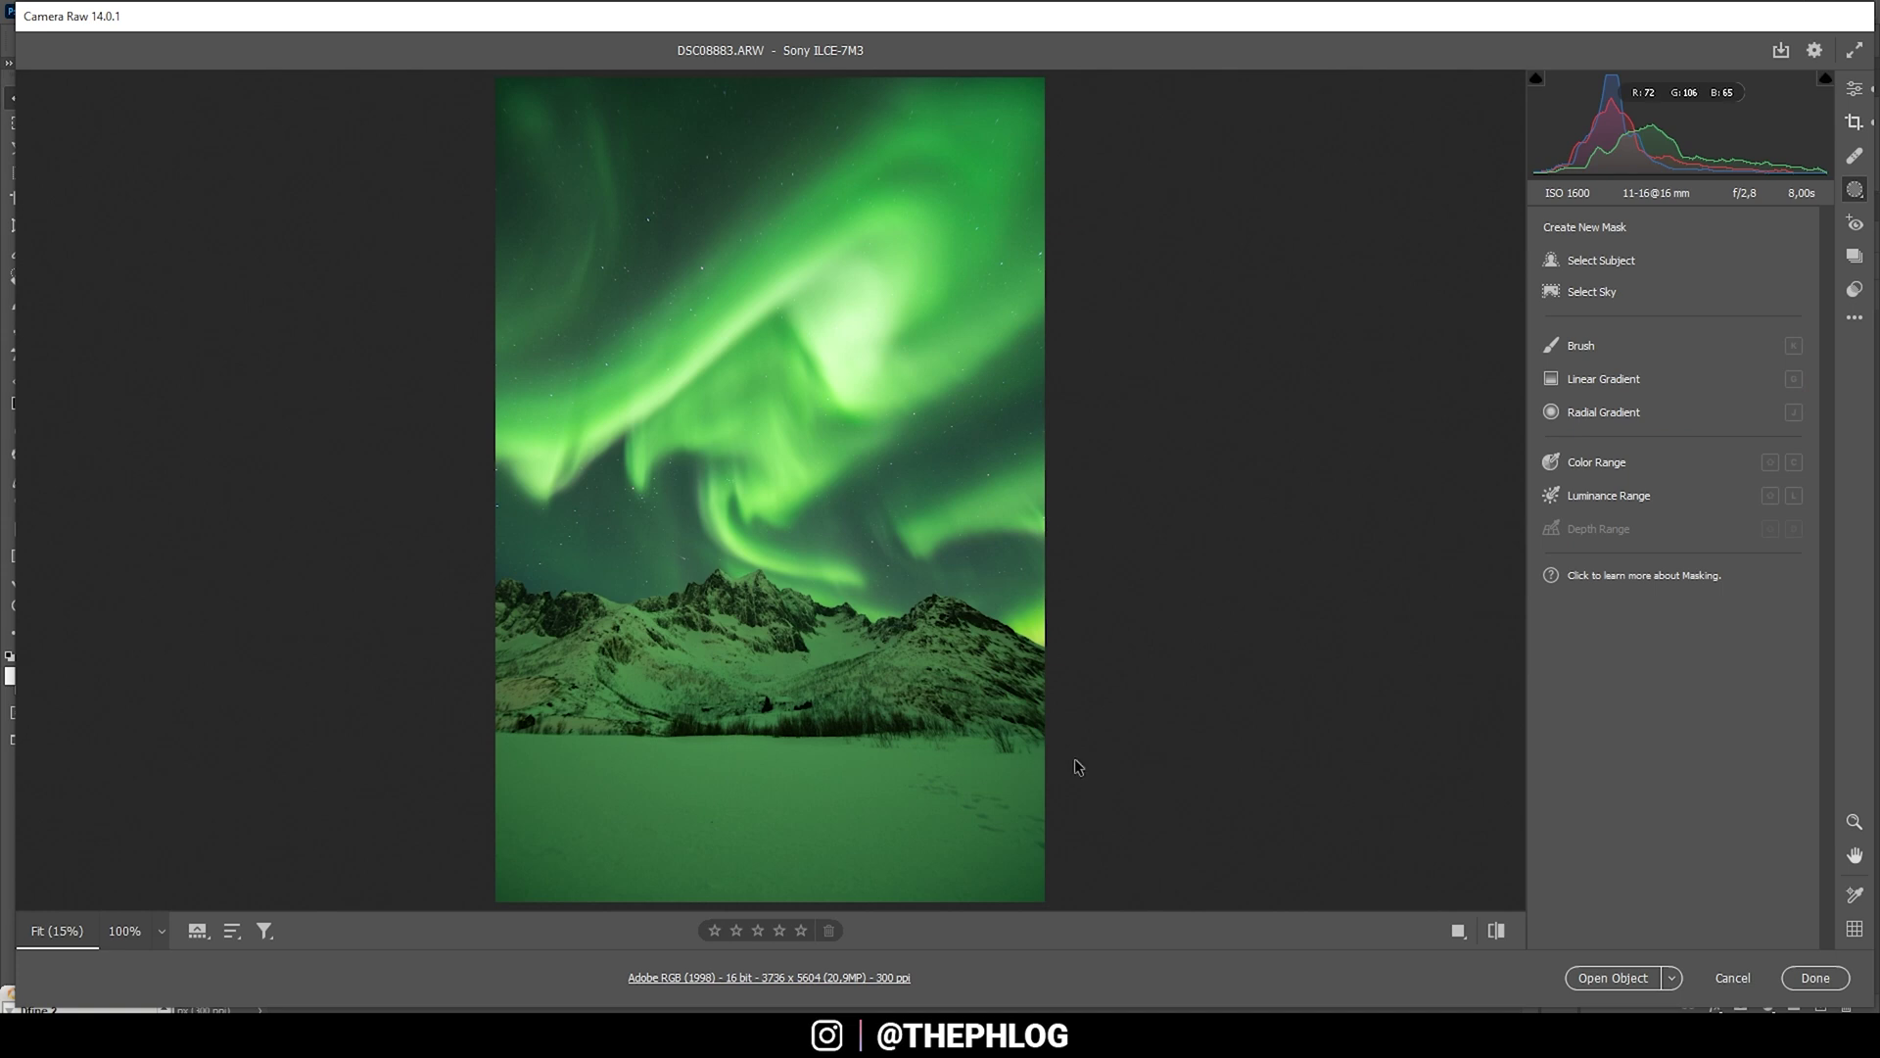
# Add a linear gradient over the snowy foreground with Highlights +50, Whites +28 and Tint +26
pyautogui.click(1622, 385)
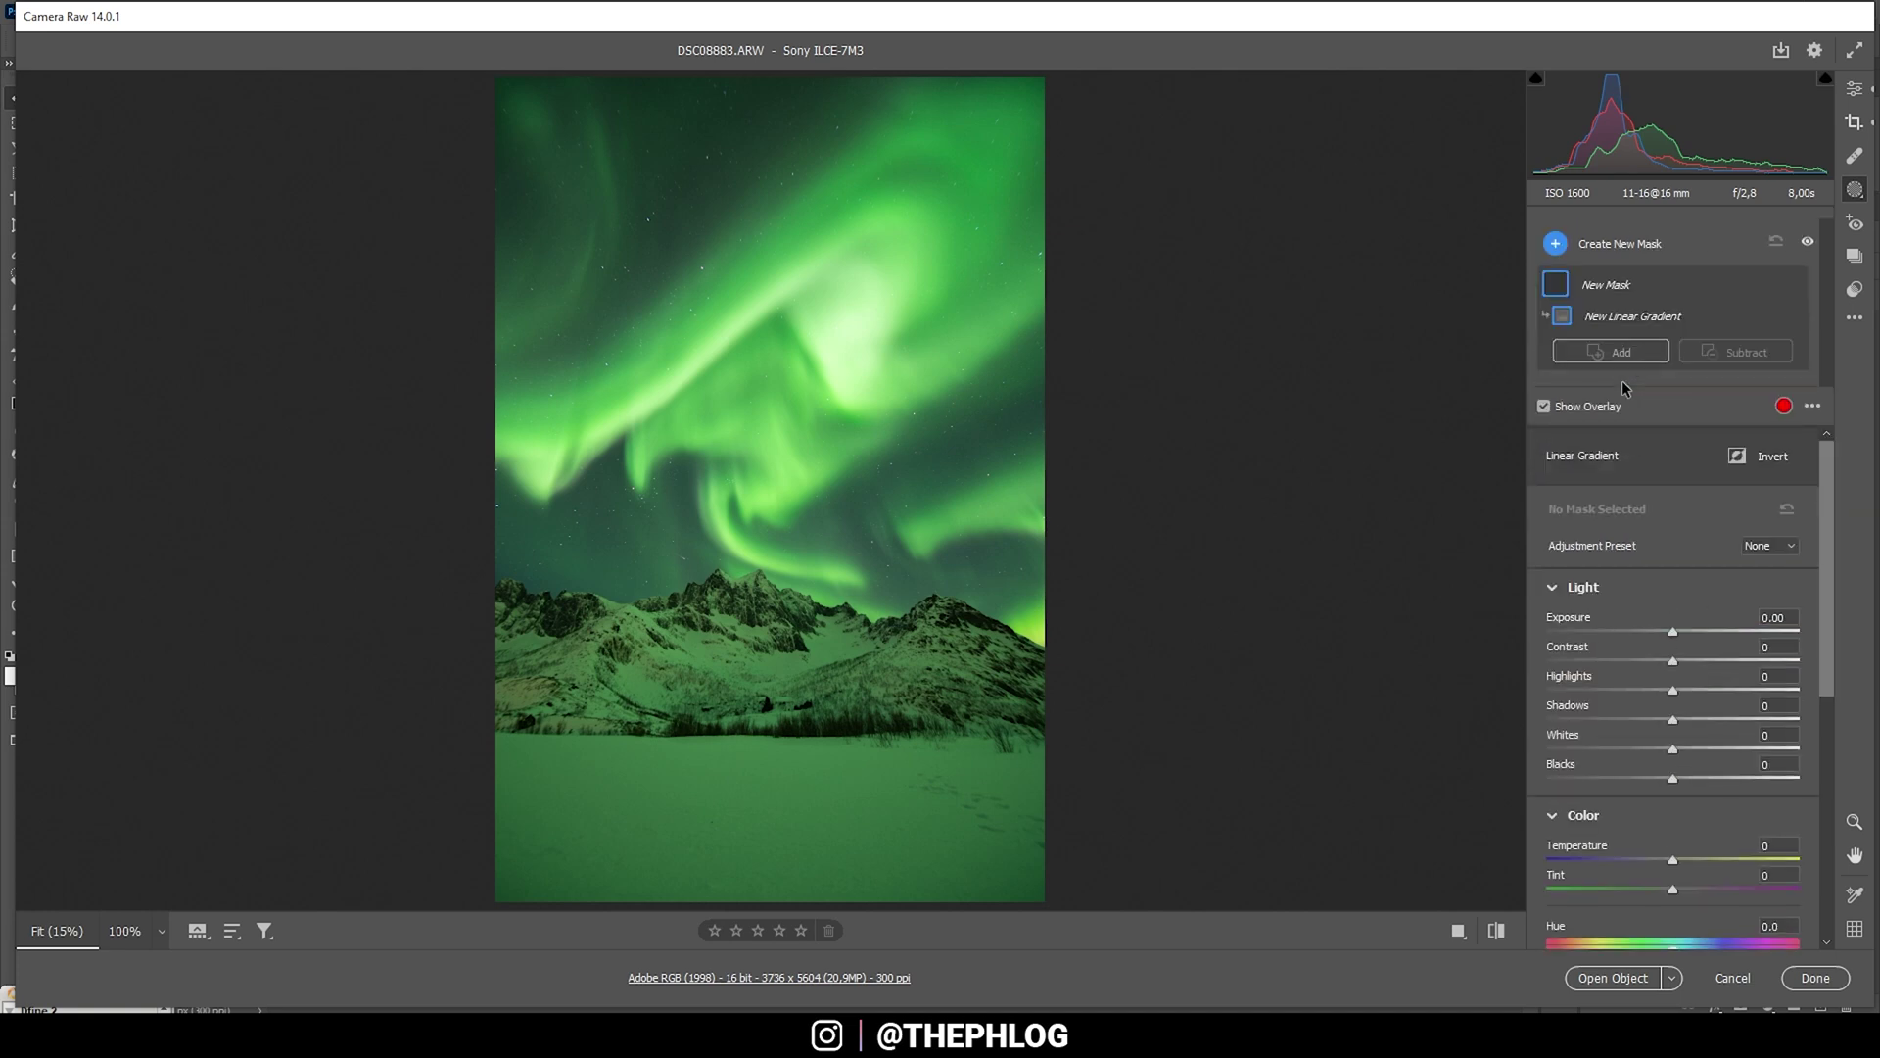
pyautogui.moveTo(759, 751); pyautogui.dragTo(759, 686)
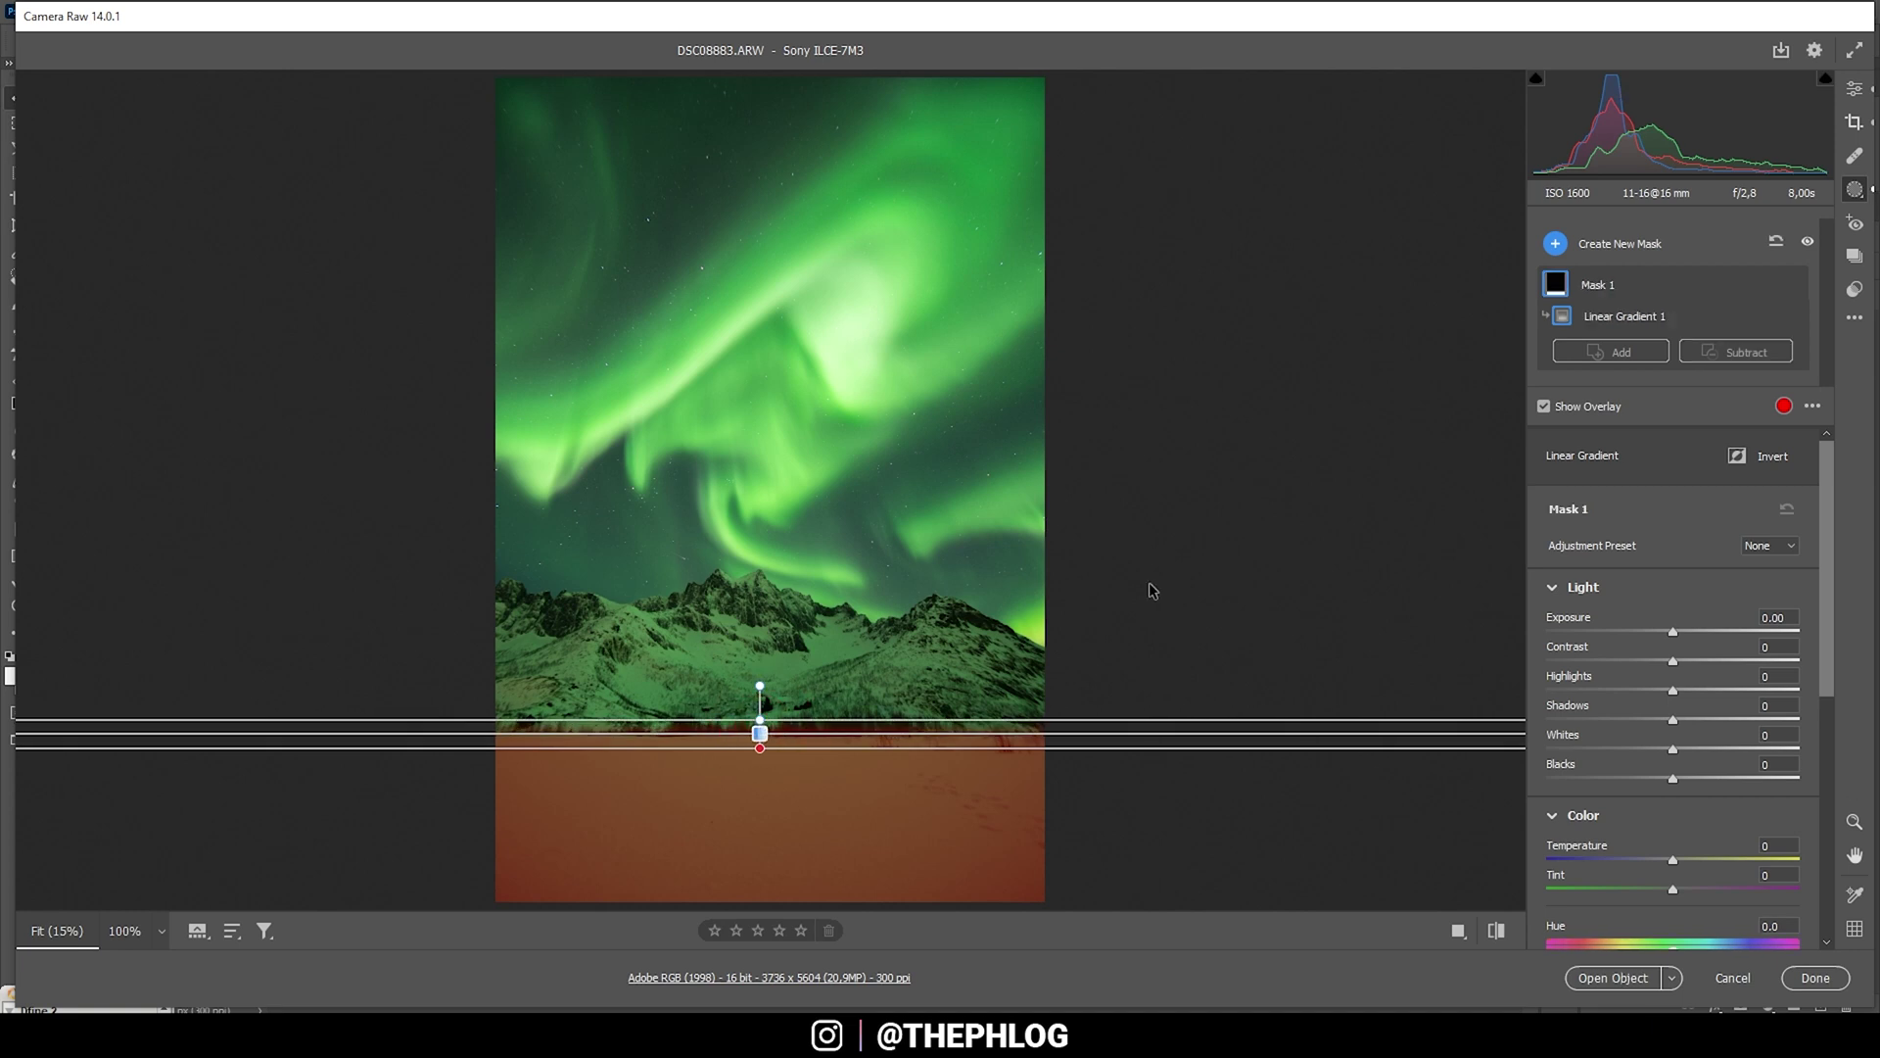
pyautogui.moveTo(1674, 692); pyautogui.dragTo(1697, 692)
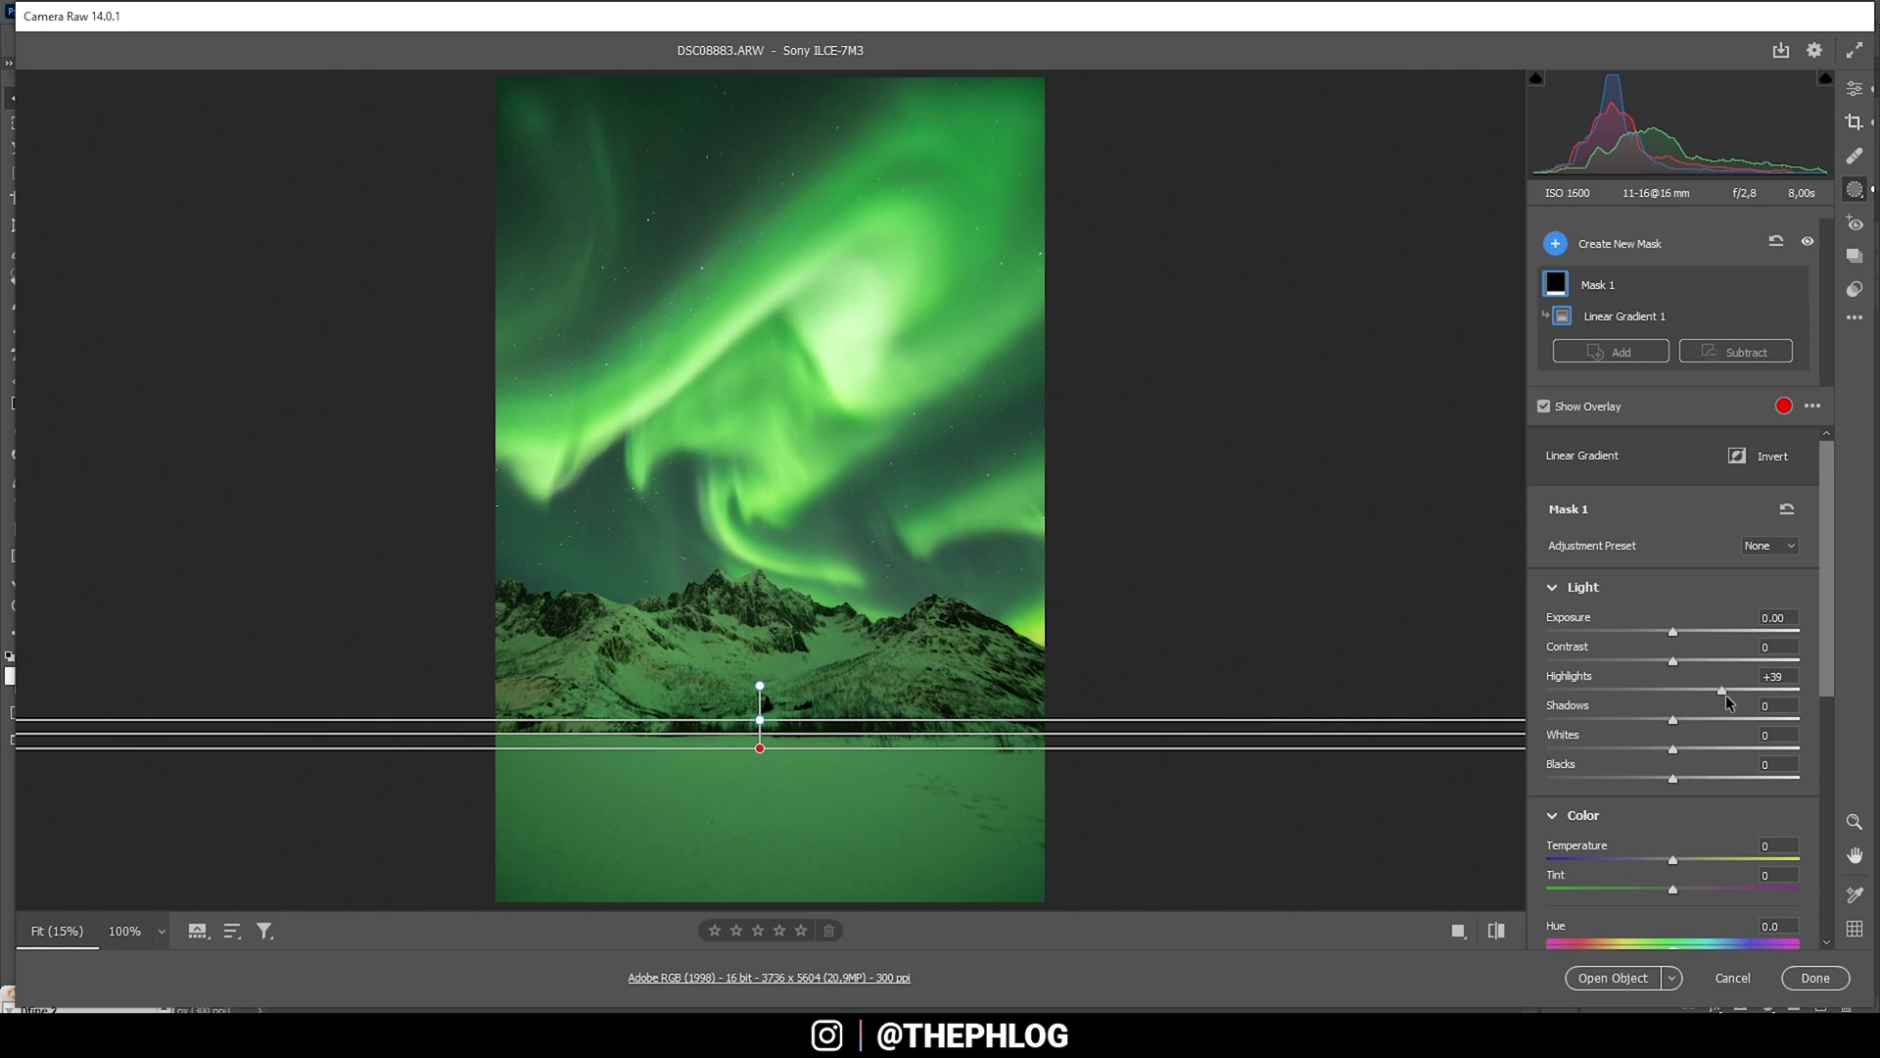
pyautogui.moveTo(1725, 694); pyautogui.dragTo(1737, 692)
pyautogui.moveTo(1673, 749); pyautogui.dragTo(1712, 749)
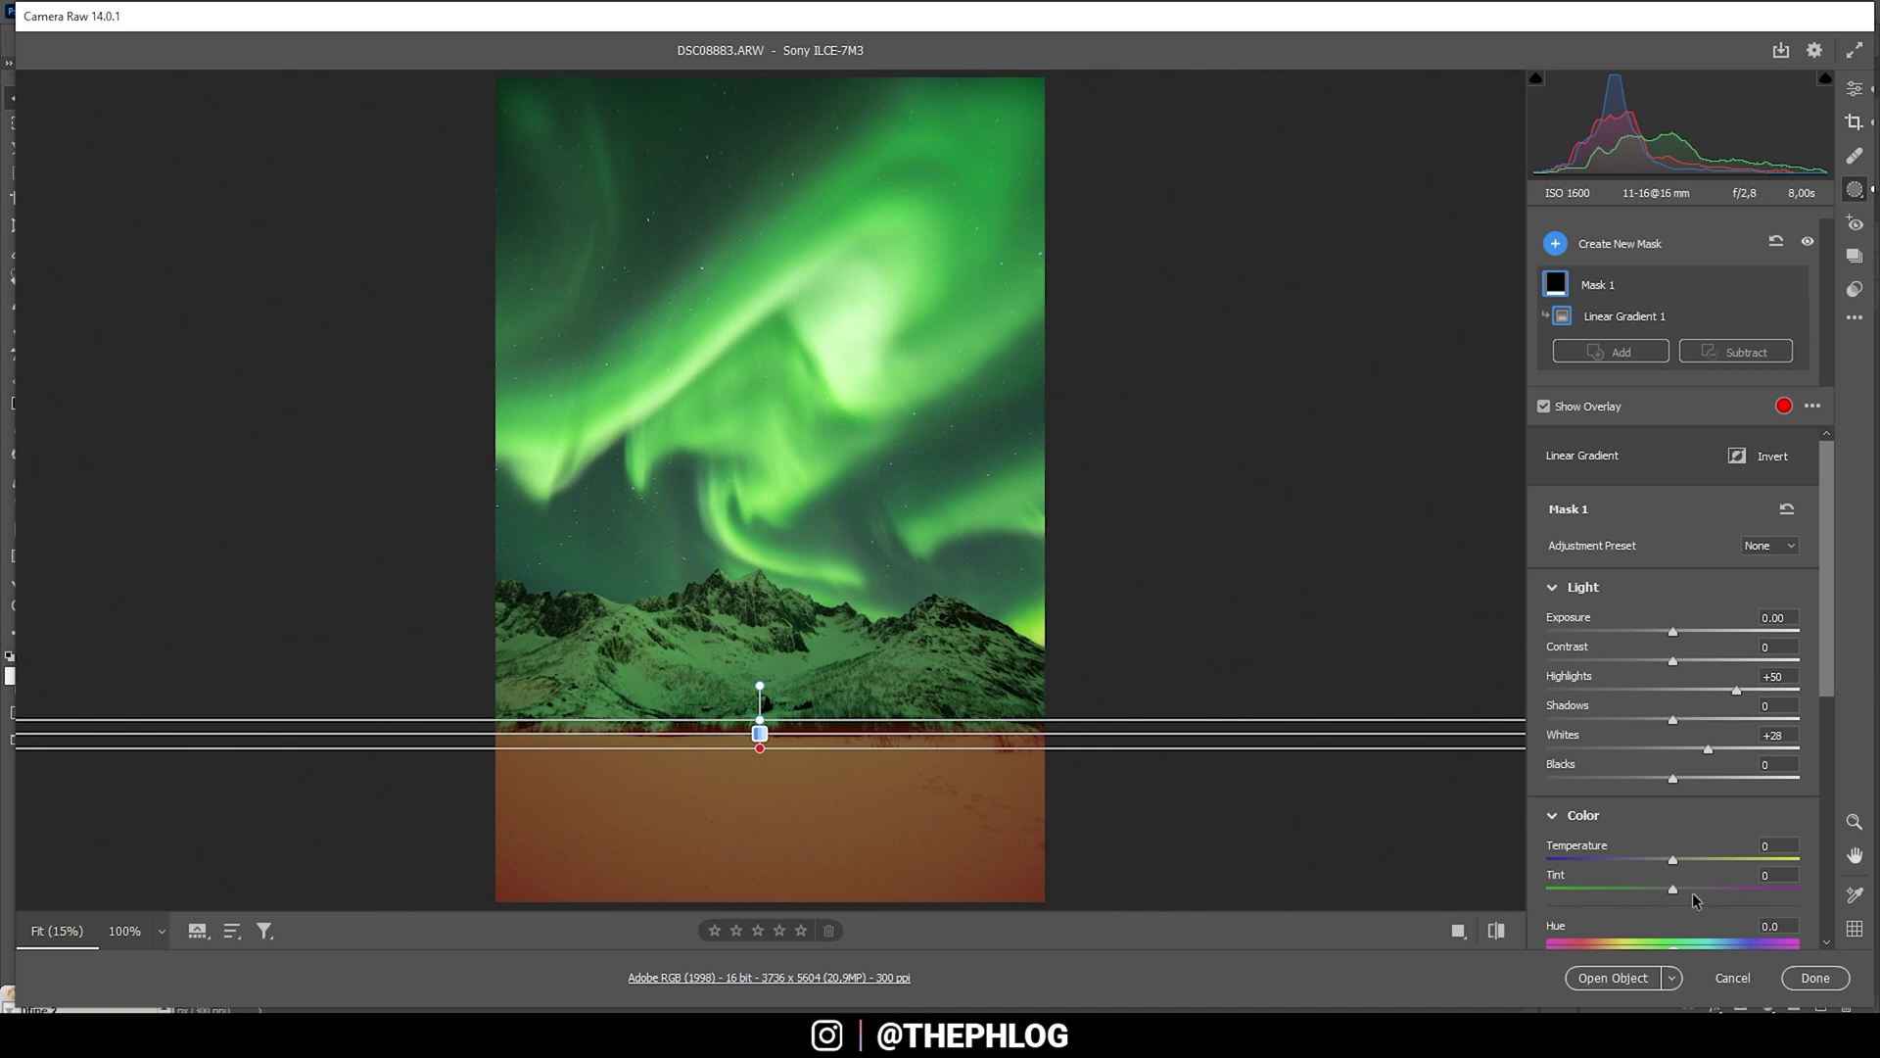
pyautogui.moveTo(1670, 889); pyautogui.dragTo(1709, 897)
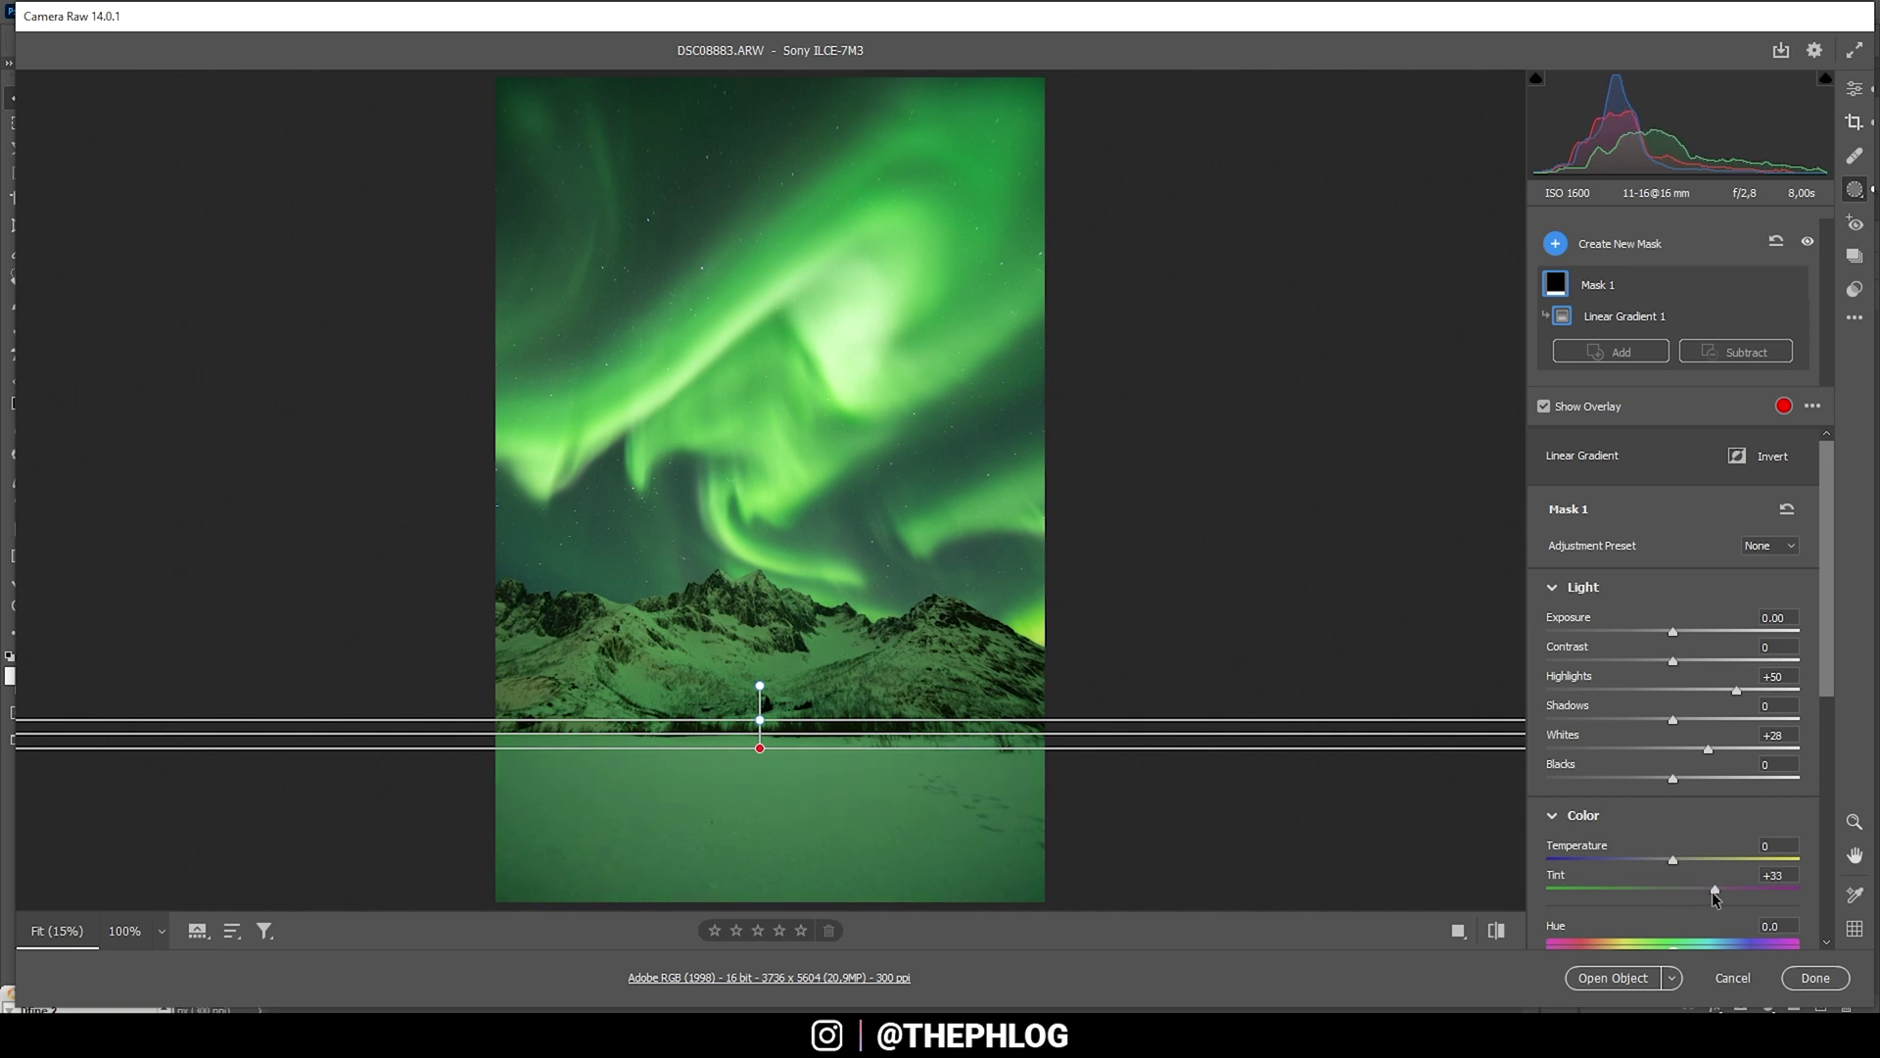
pyautogui.moveTo(1707, 891); pyautogui.dragTo(1703, 891)
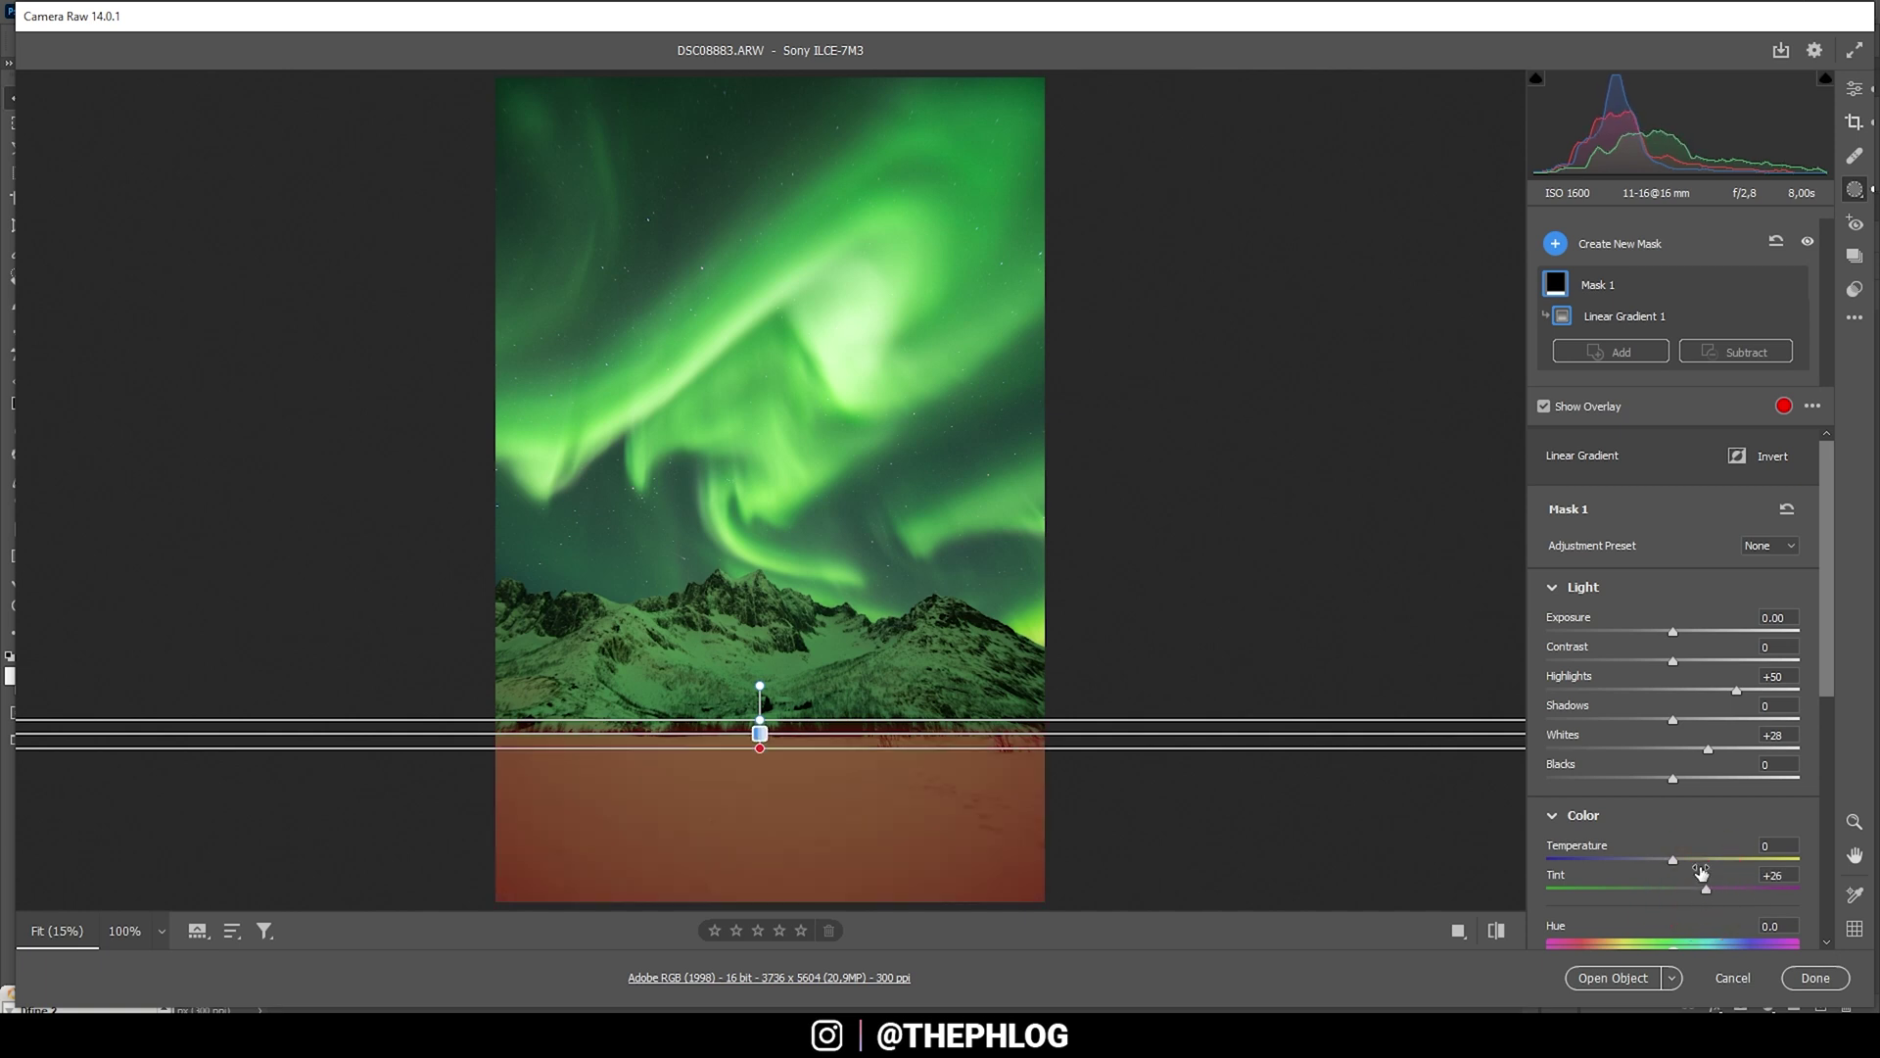
pyautogui.click(1854, 88)
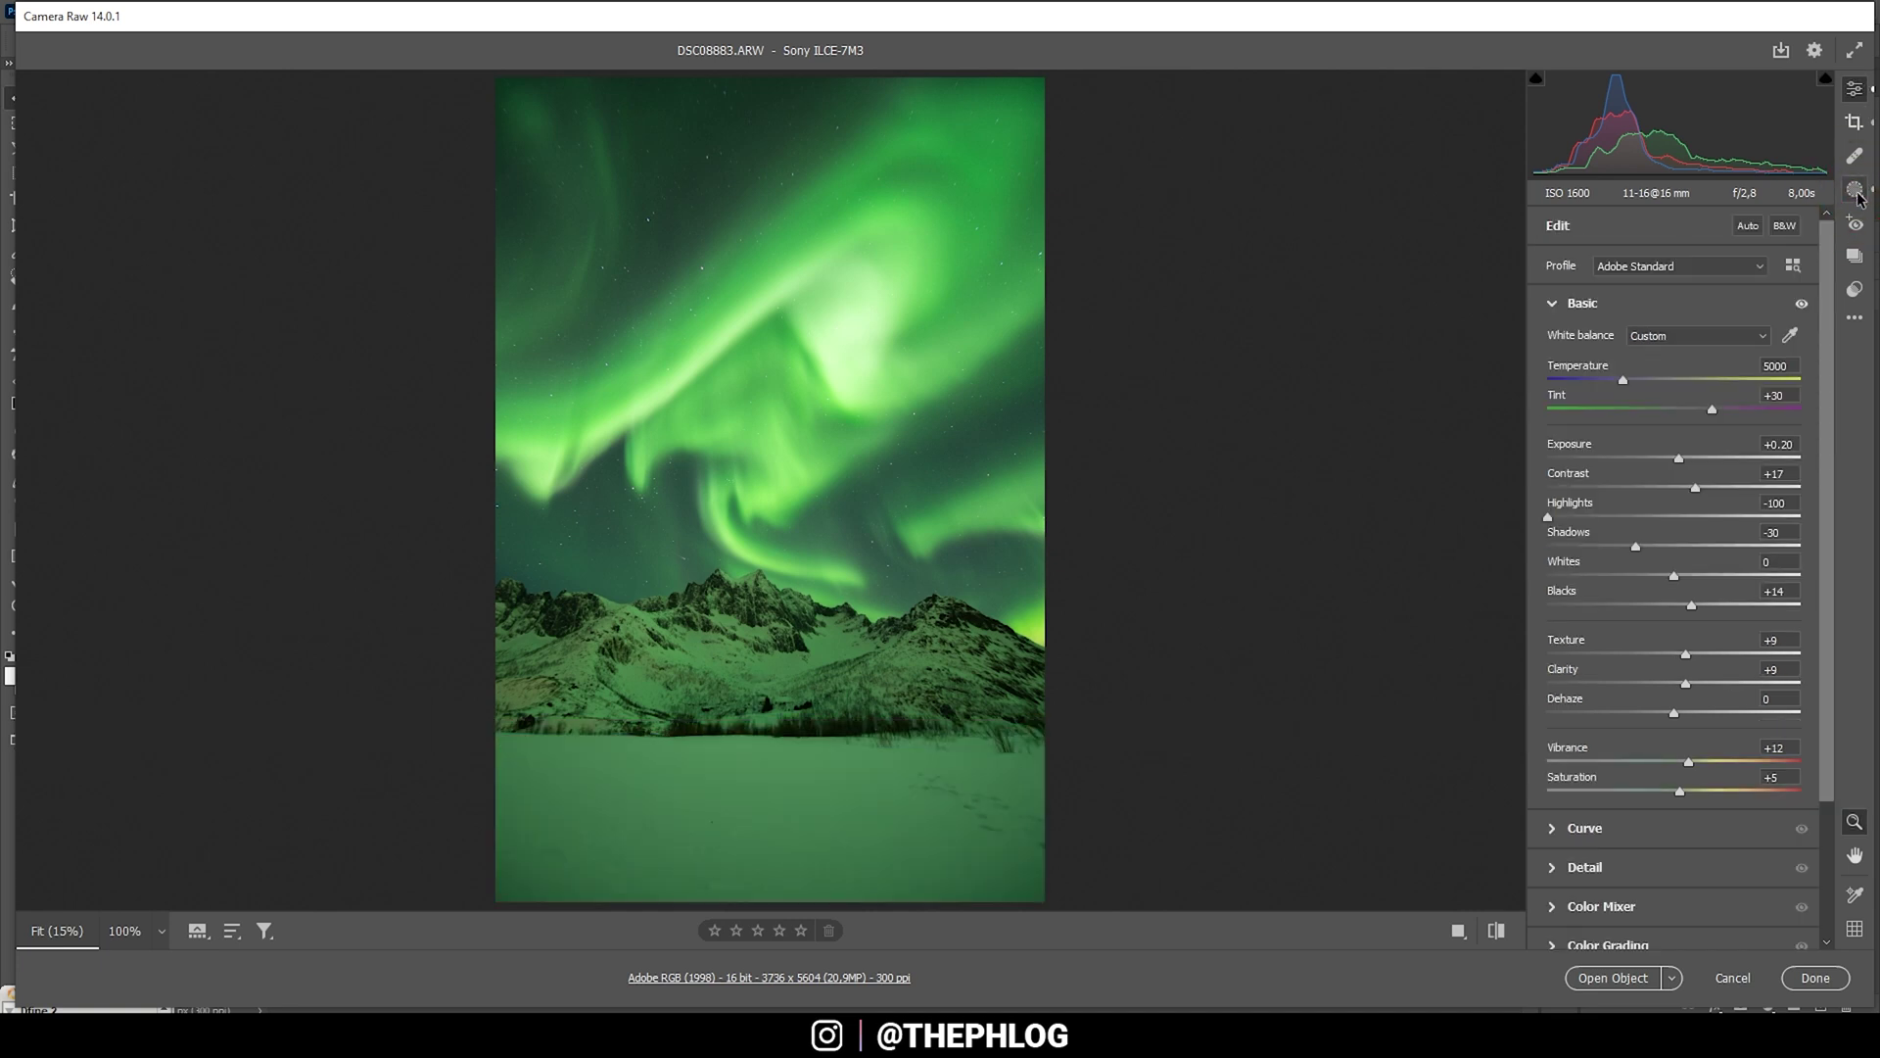
# Create a new linear gradient mask dragged down over the upper sky
pyautogui.click(1855, 189)
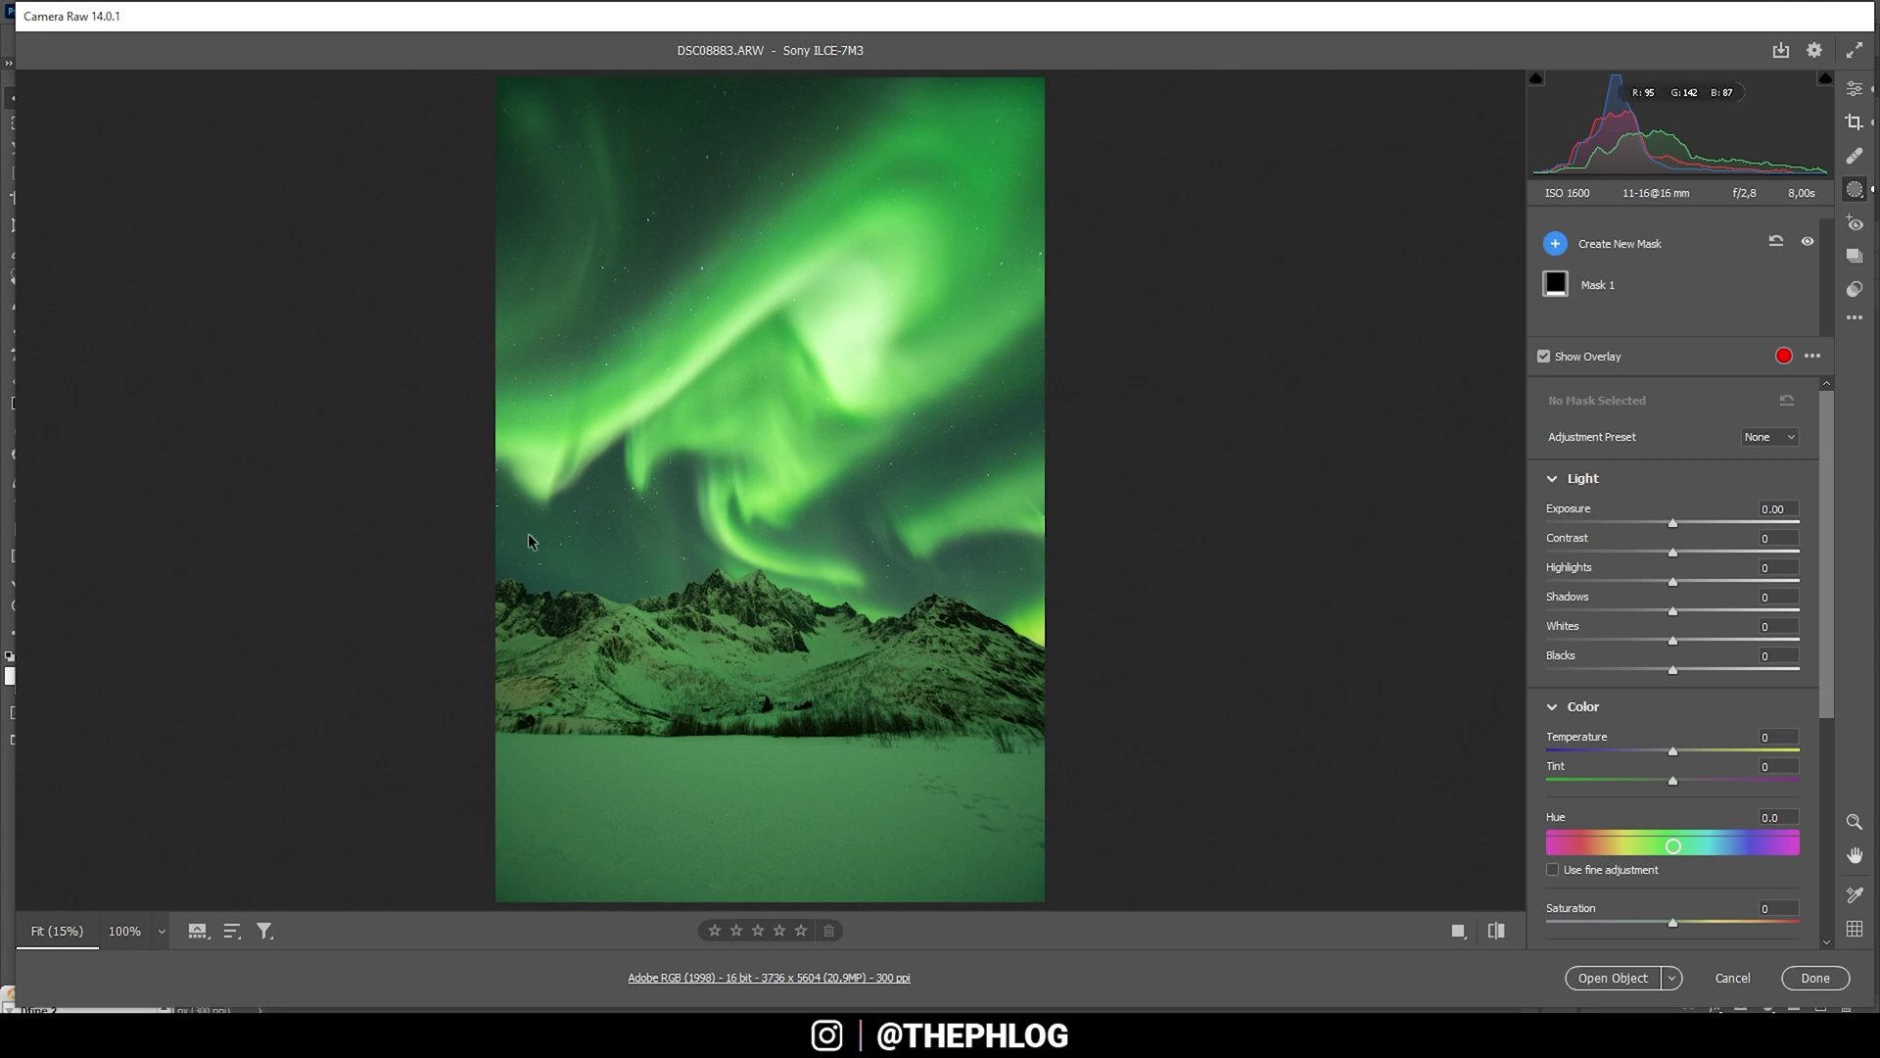
pyautogui.click(1556, 243)
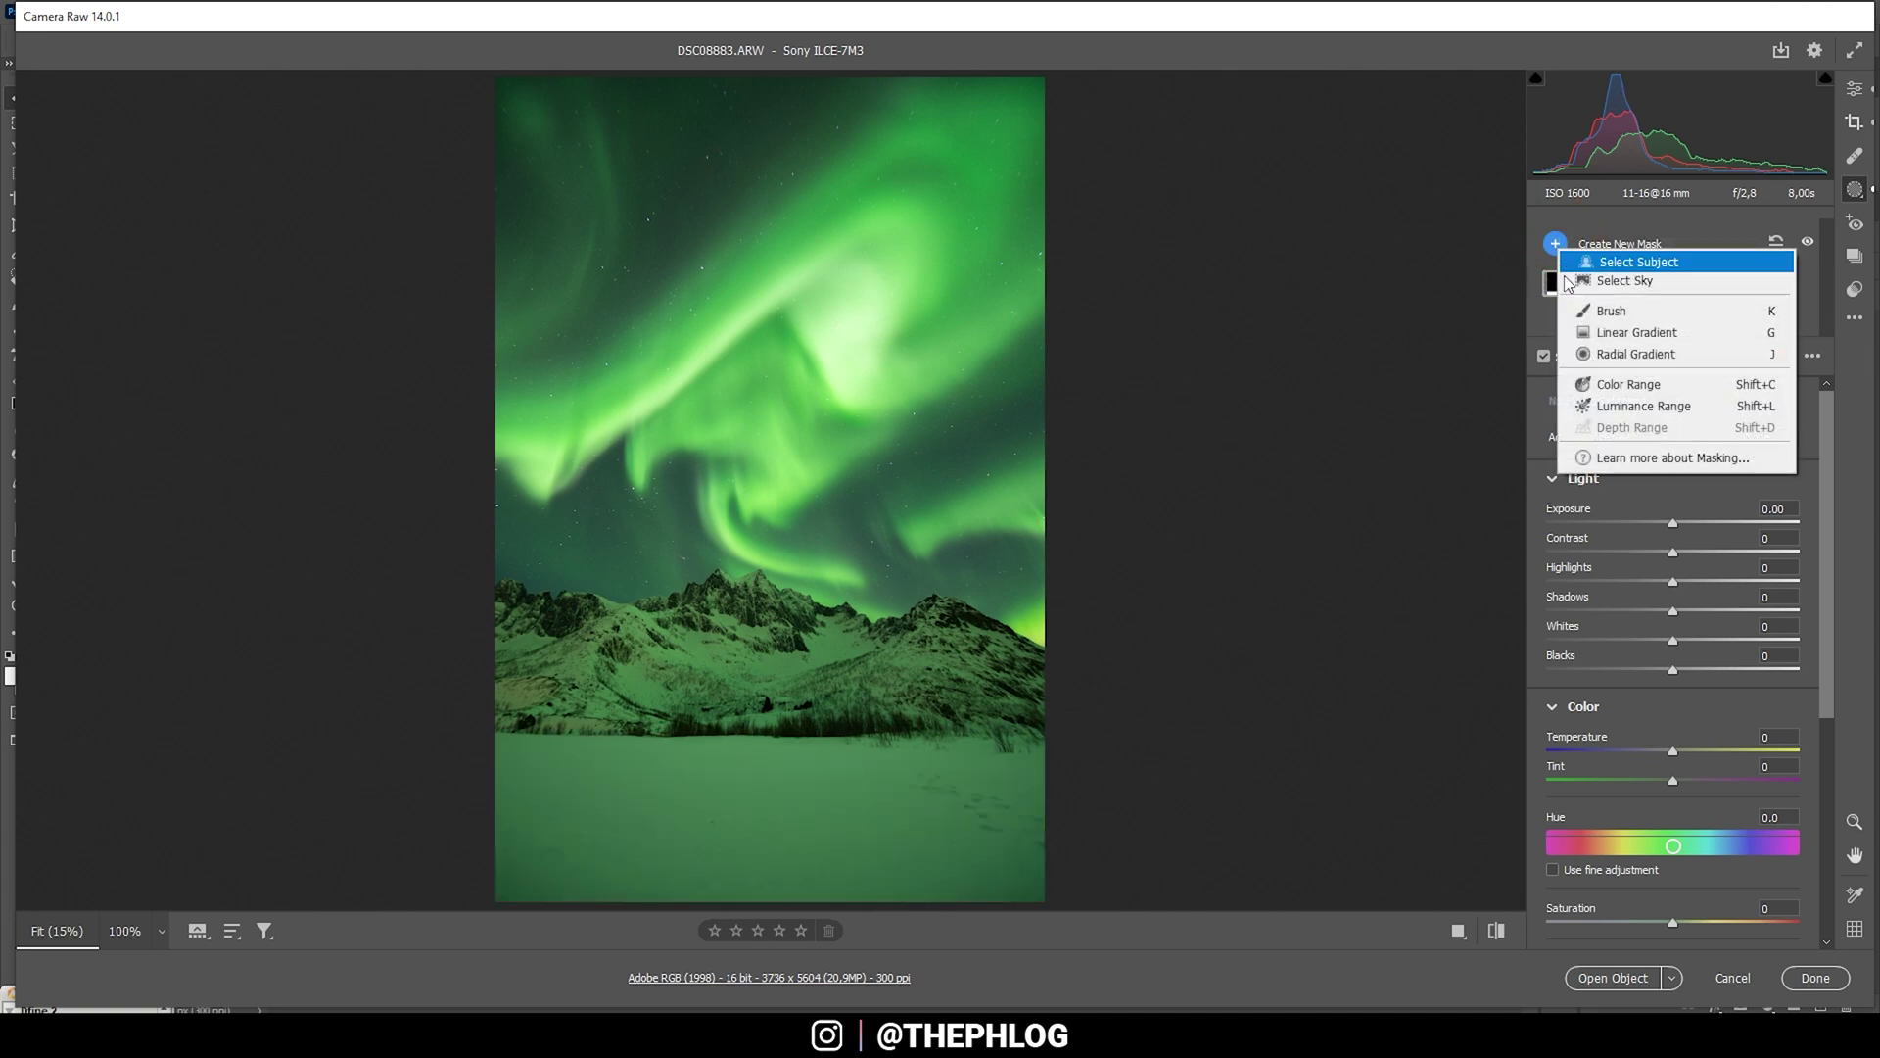
pyautogui.click(1622, 344)
pyautogui.moveTo(762, 372); pyautogui.dragTo(762, 619)
pyautogui.moveTo(764, 495); pyautogui.dragTo(764, 516)
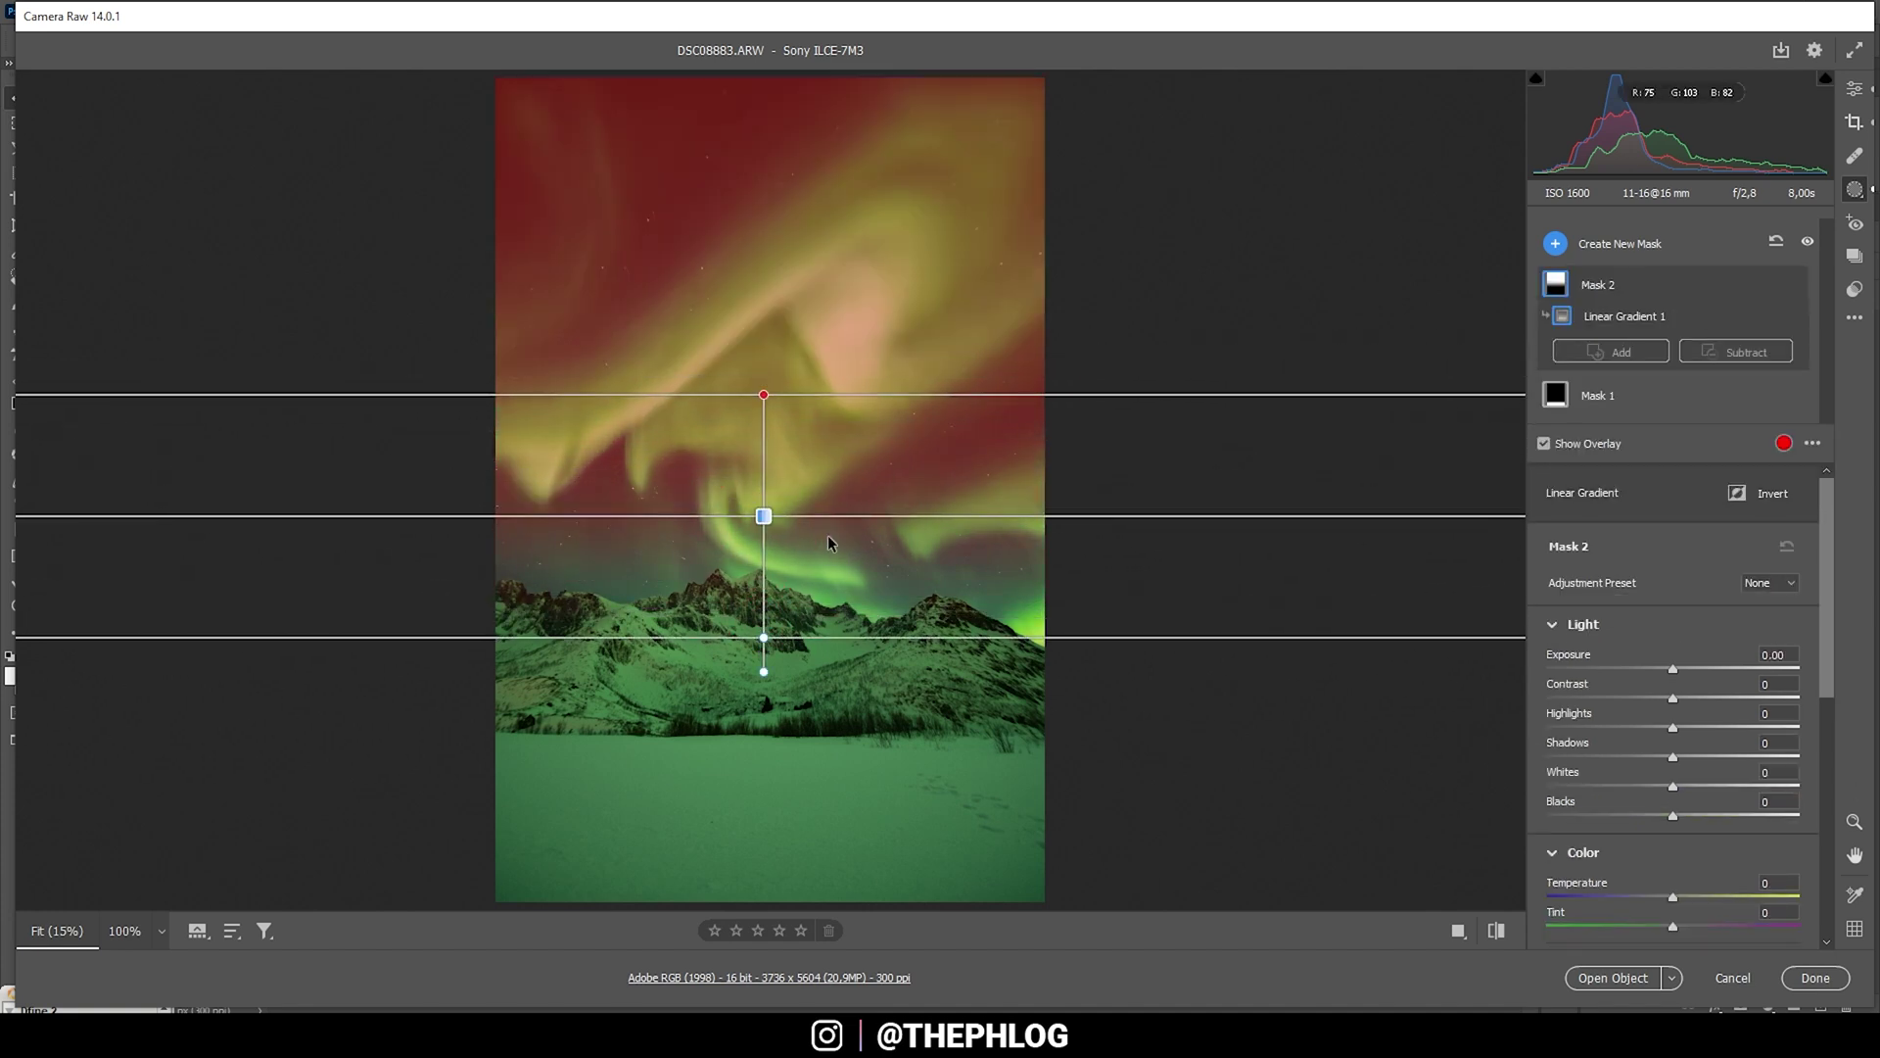
# Give the sky mask Texture +10 and Clarity +24
pyautogui.scroll(-3, 1730, 803)
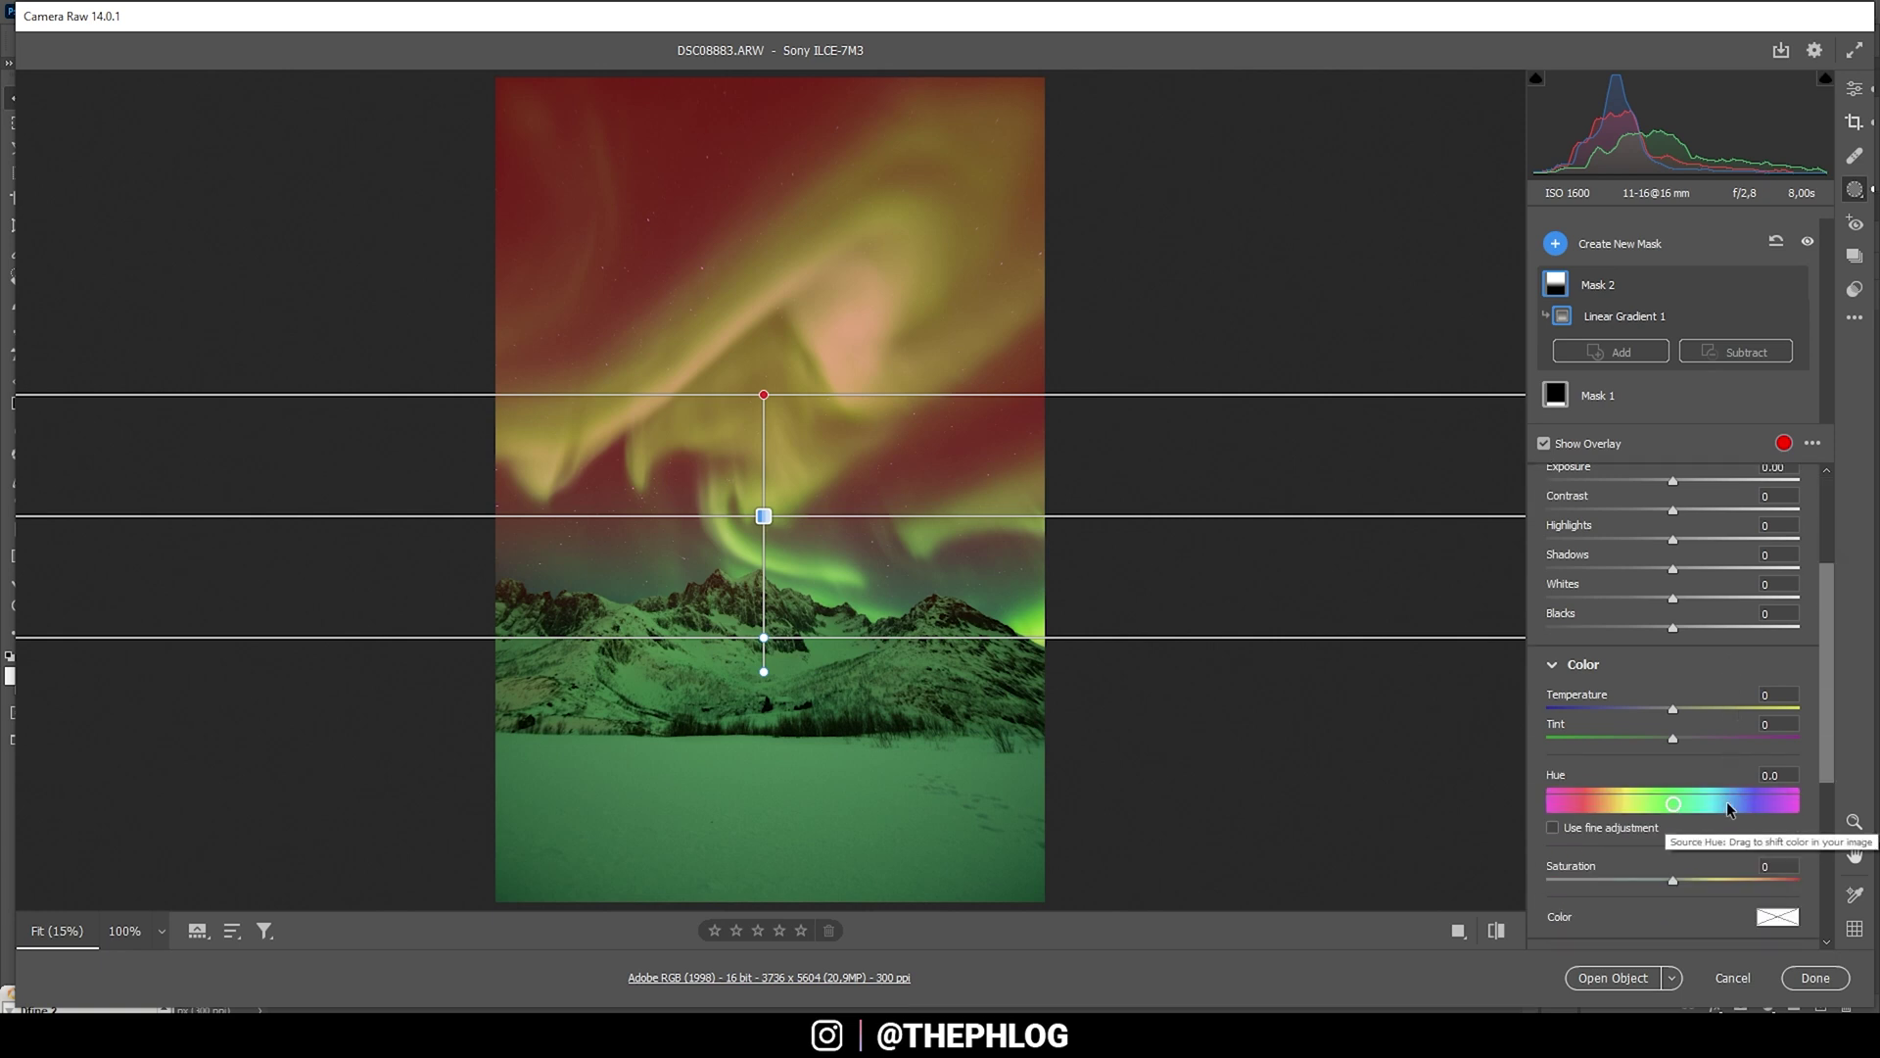
pyautogui.scroll(-3, 1729, 808)
pyautogui.moveTo(1674, 863)
pyautogui.mouseDown()
pyautogui.moveTo(1692, 889)
pyautogui.moveTo(1751, 895)
pyautogui.mouseUp()
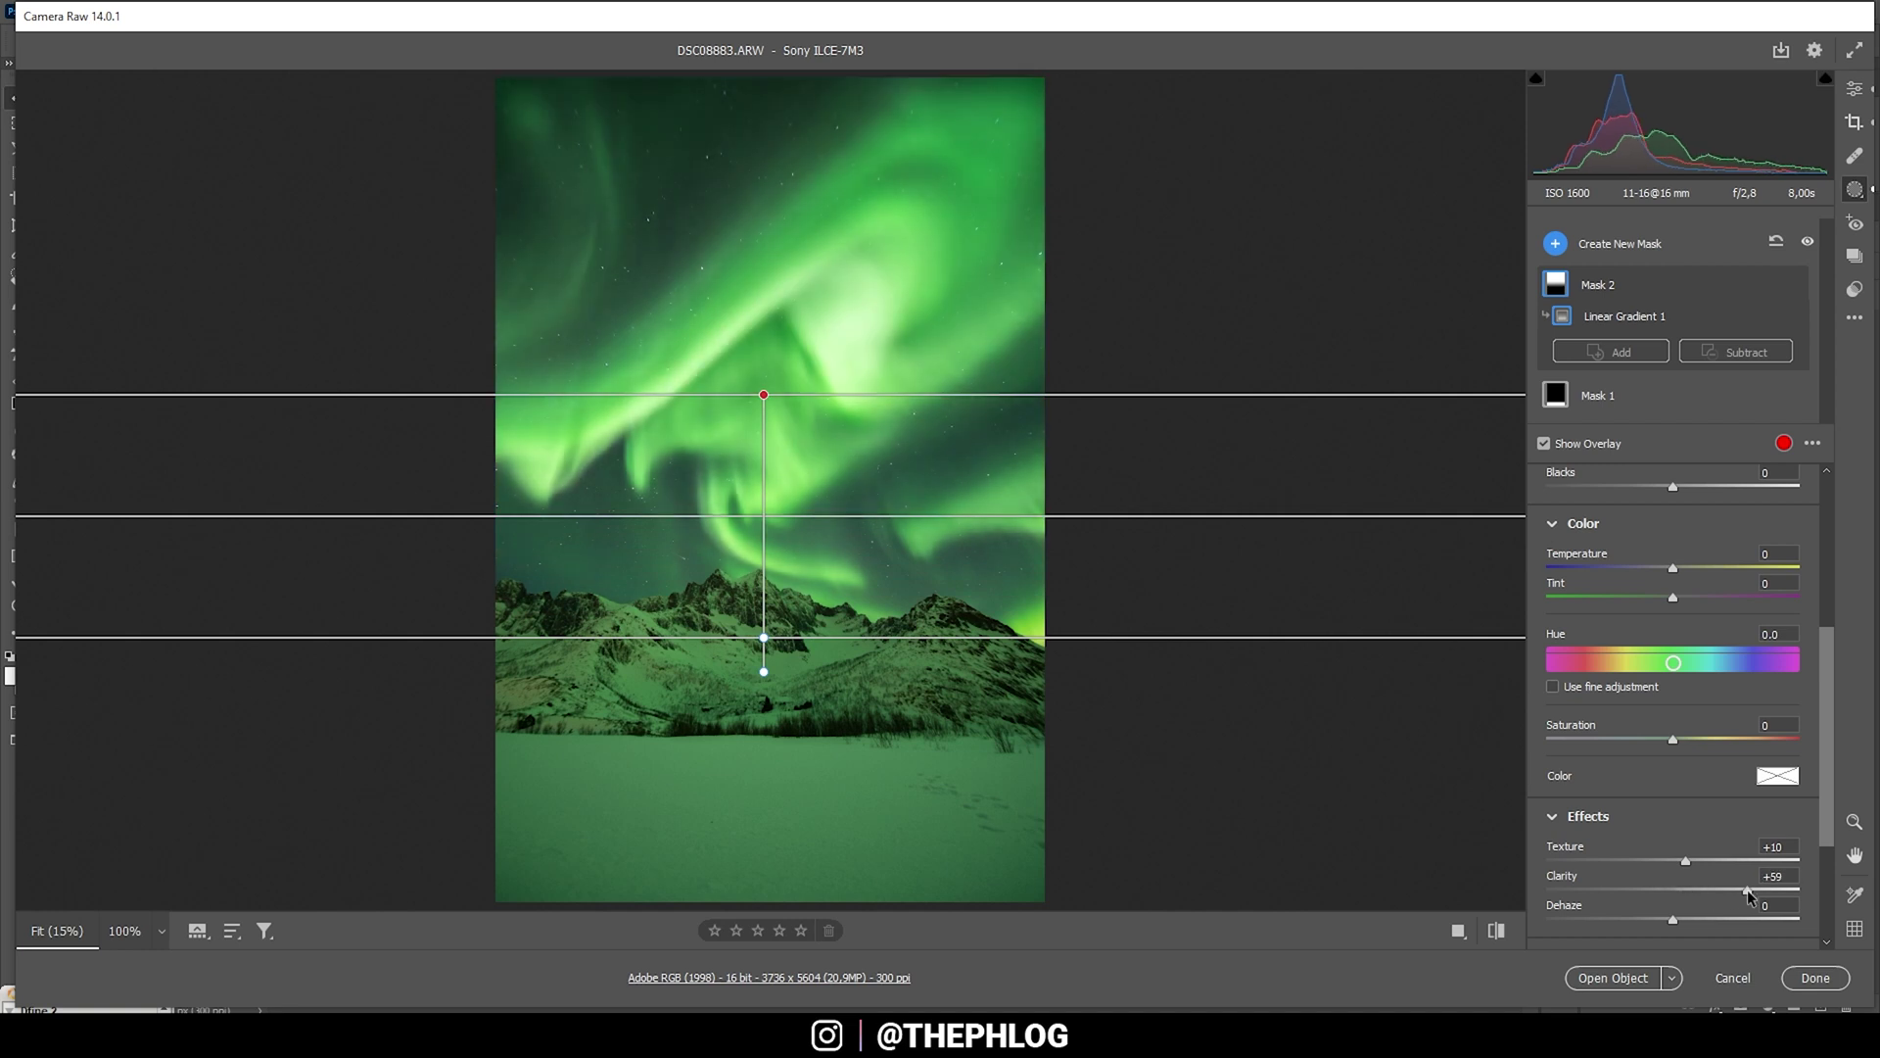
pyautogui.moveTo(1747, 893); pyautogui.dragTo(1754, 898)
pyautogui.moveTo(1740, 896)
pyautogui.mouseDown()
pyautogui.moveTo(1705, 902)
pyautogui.moveTo(1726, 901)
pyautogui.mouseUp()
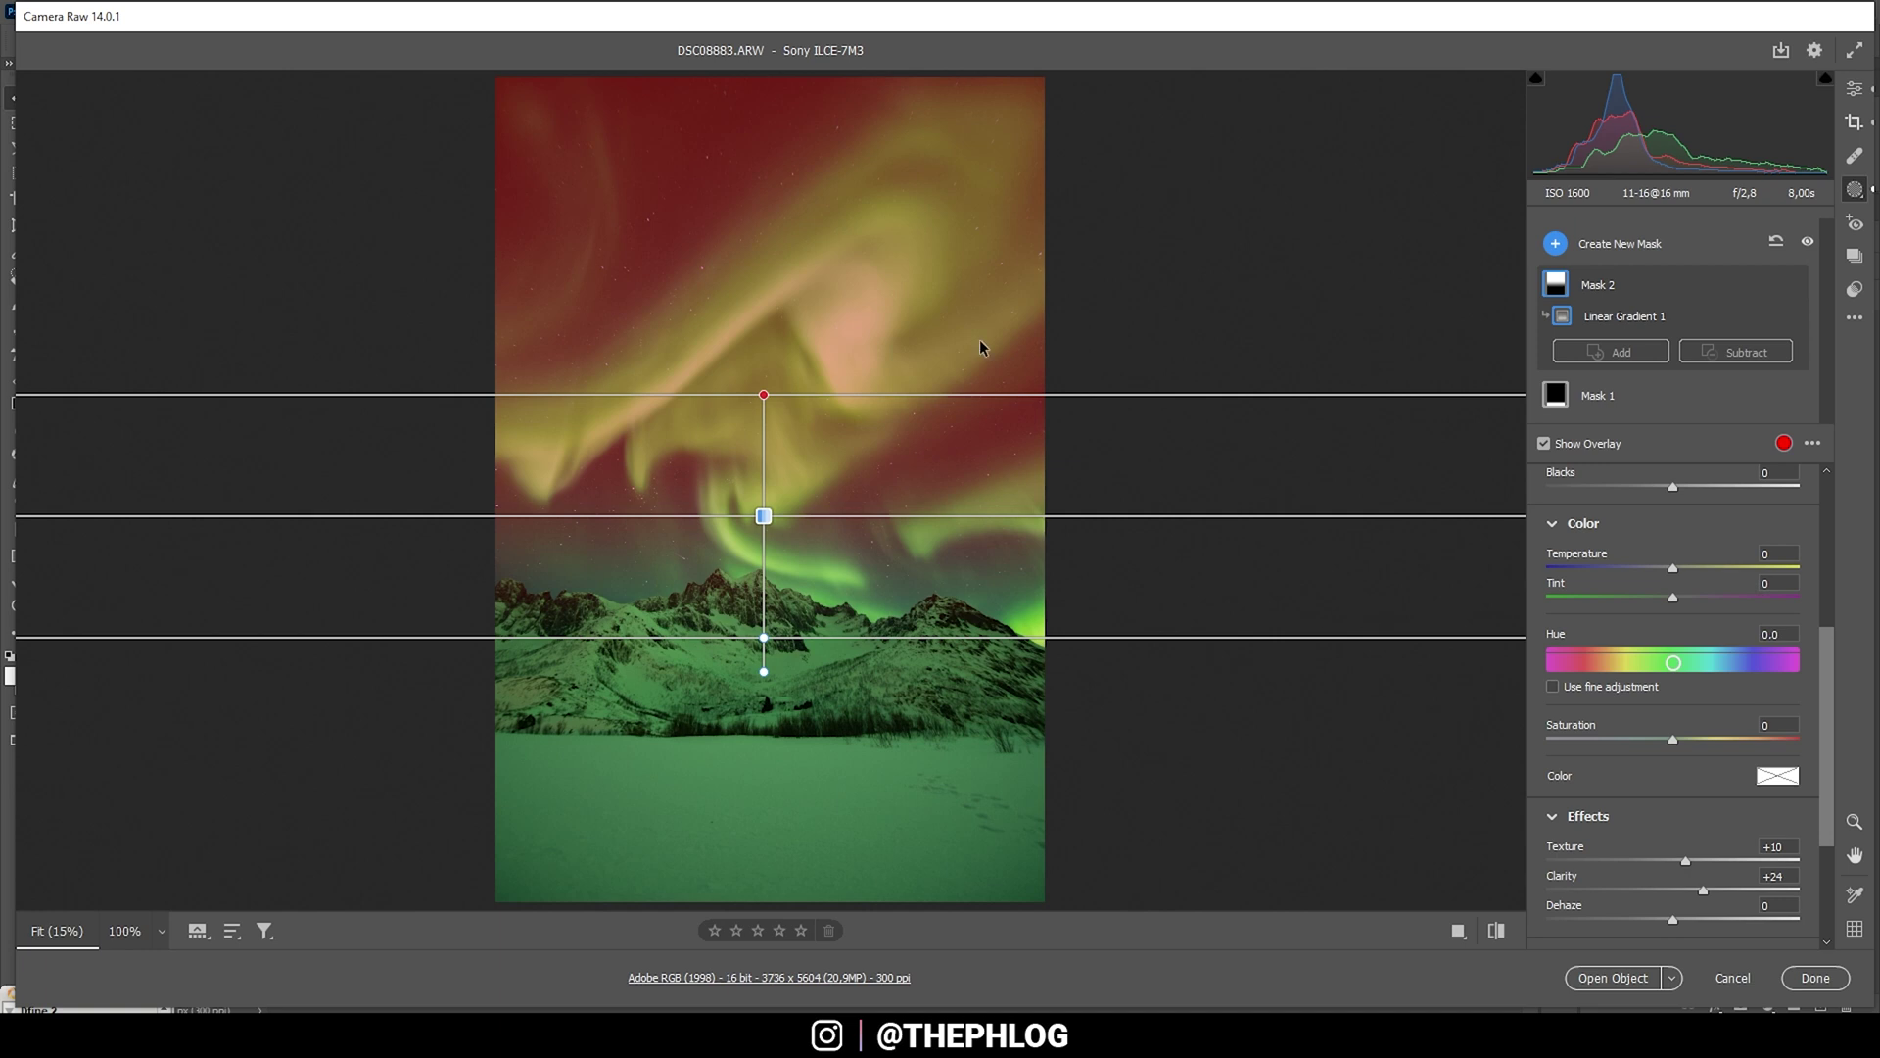
pyautogui.click(1855, 88)
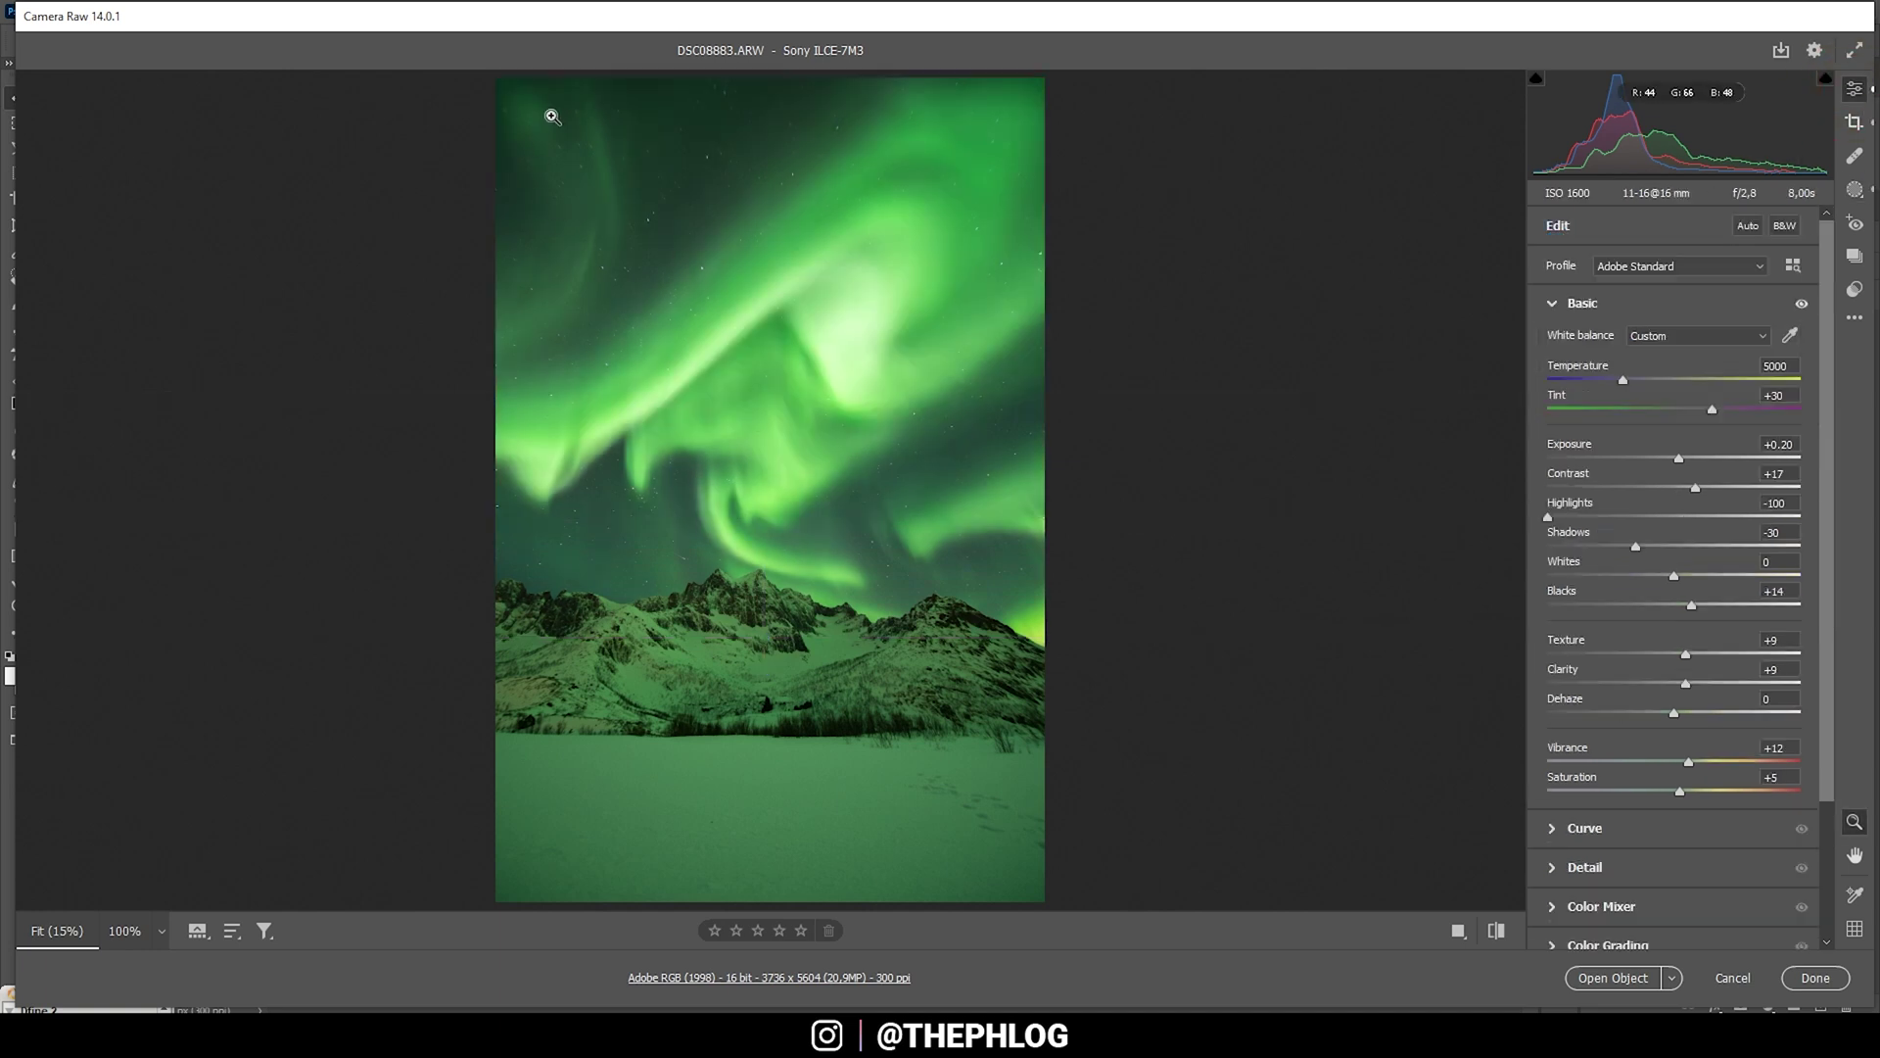
# Create a Luminance Range mask whose range covers only the darker tones, excluding the bright aurora
pyautogui.click(1855, 189)
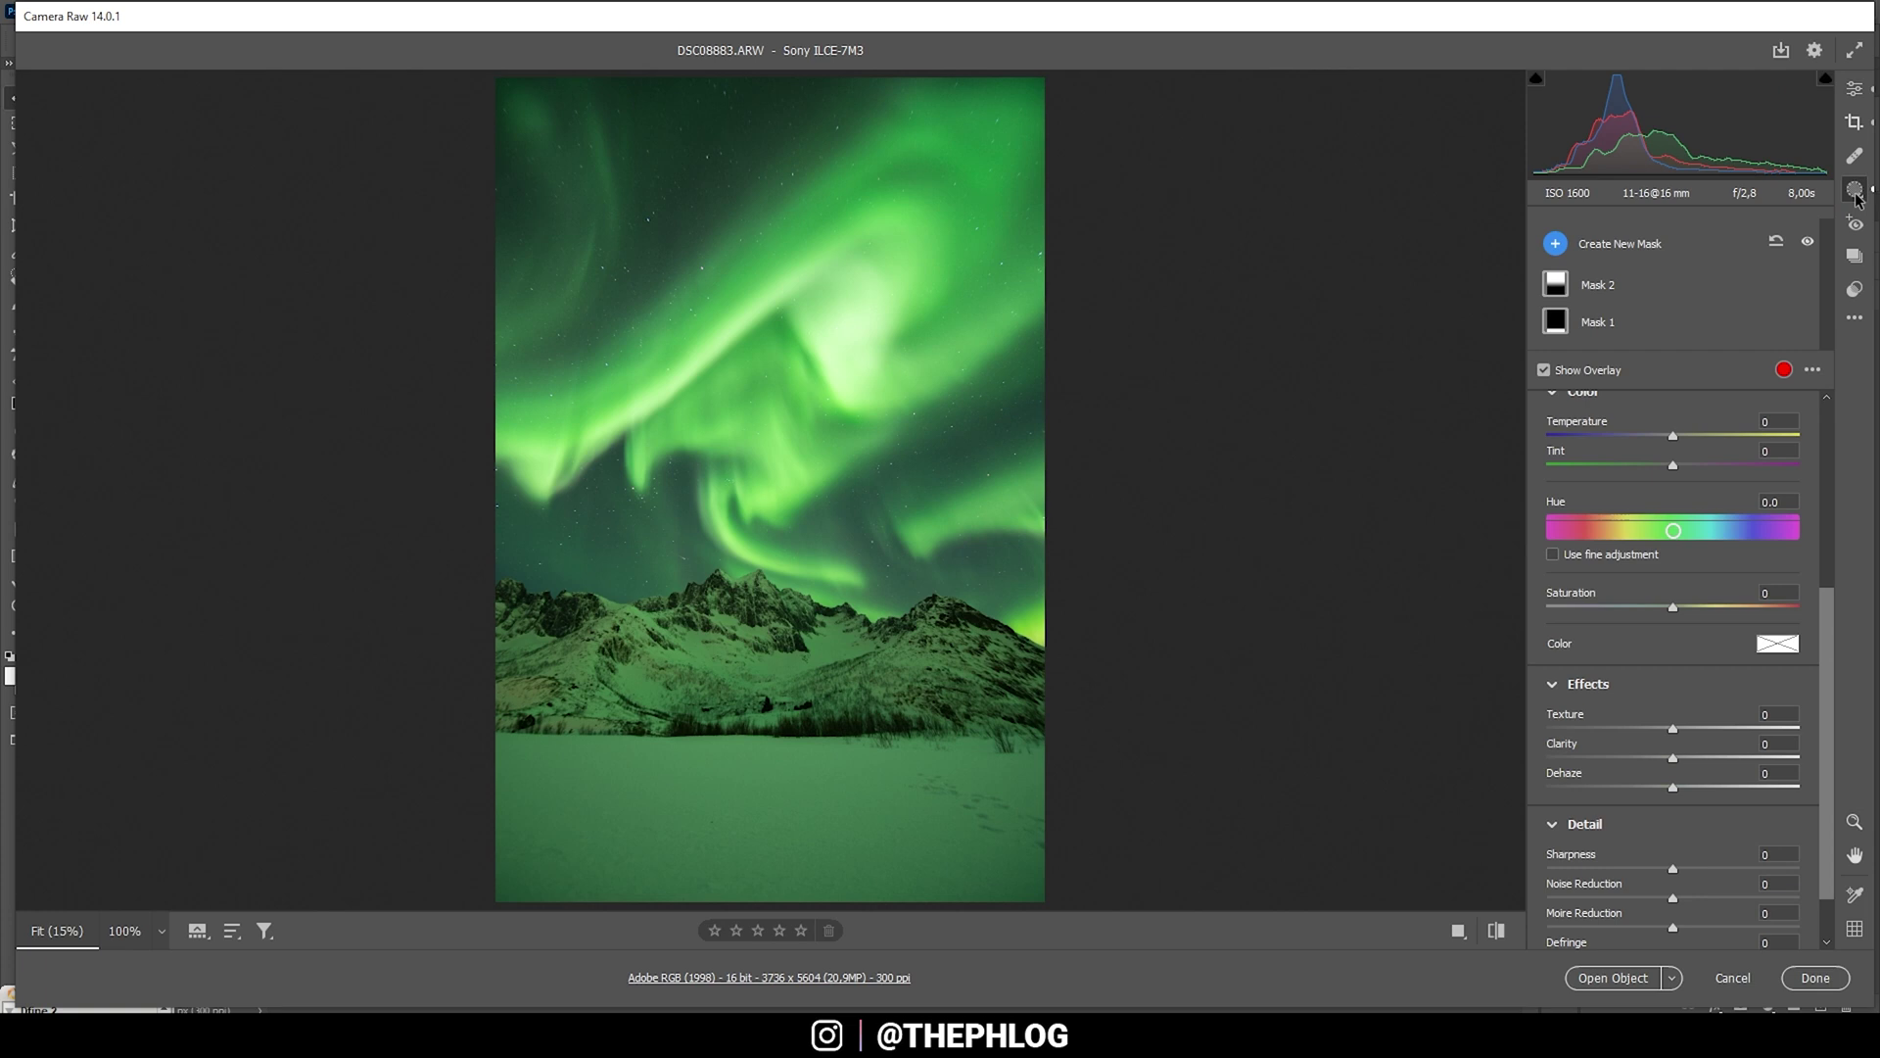
pyautogui.click(1566, 243)
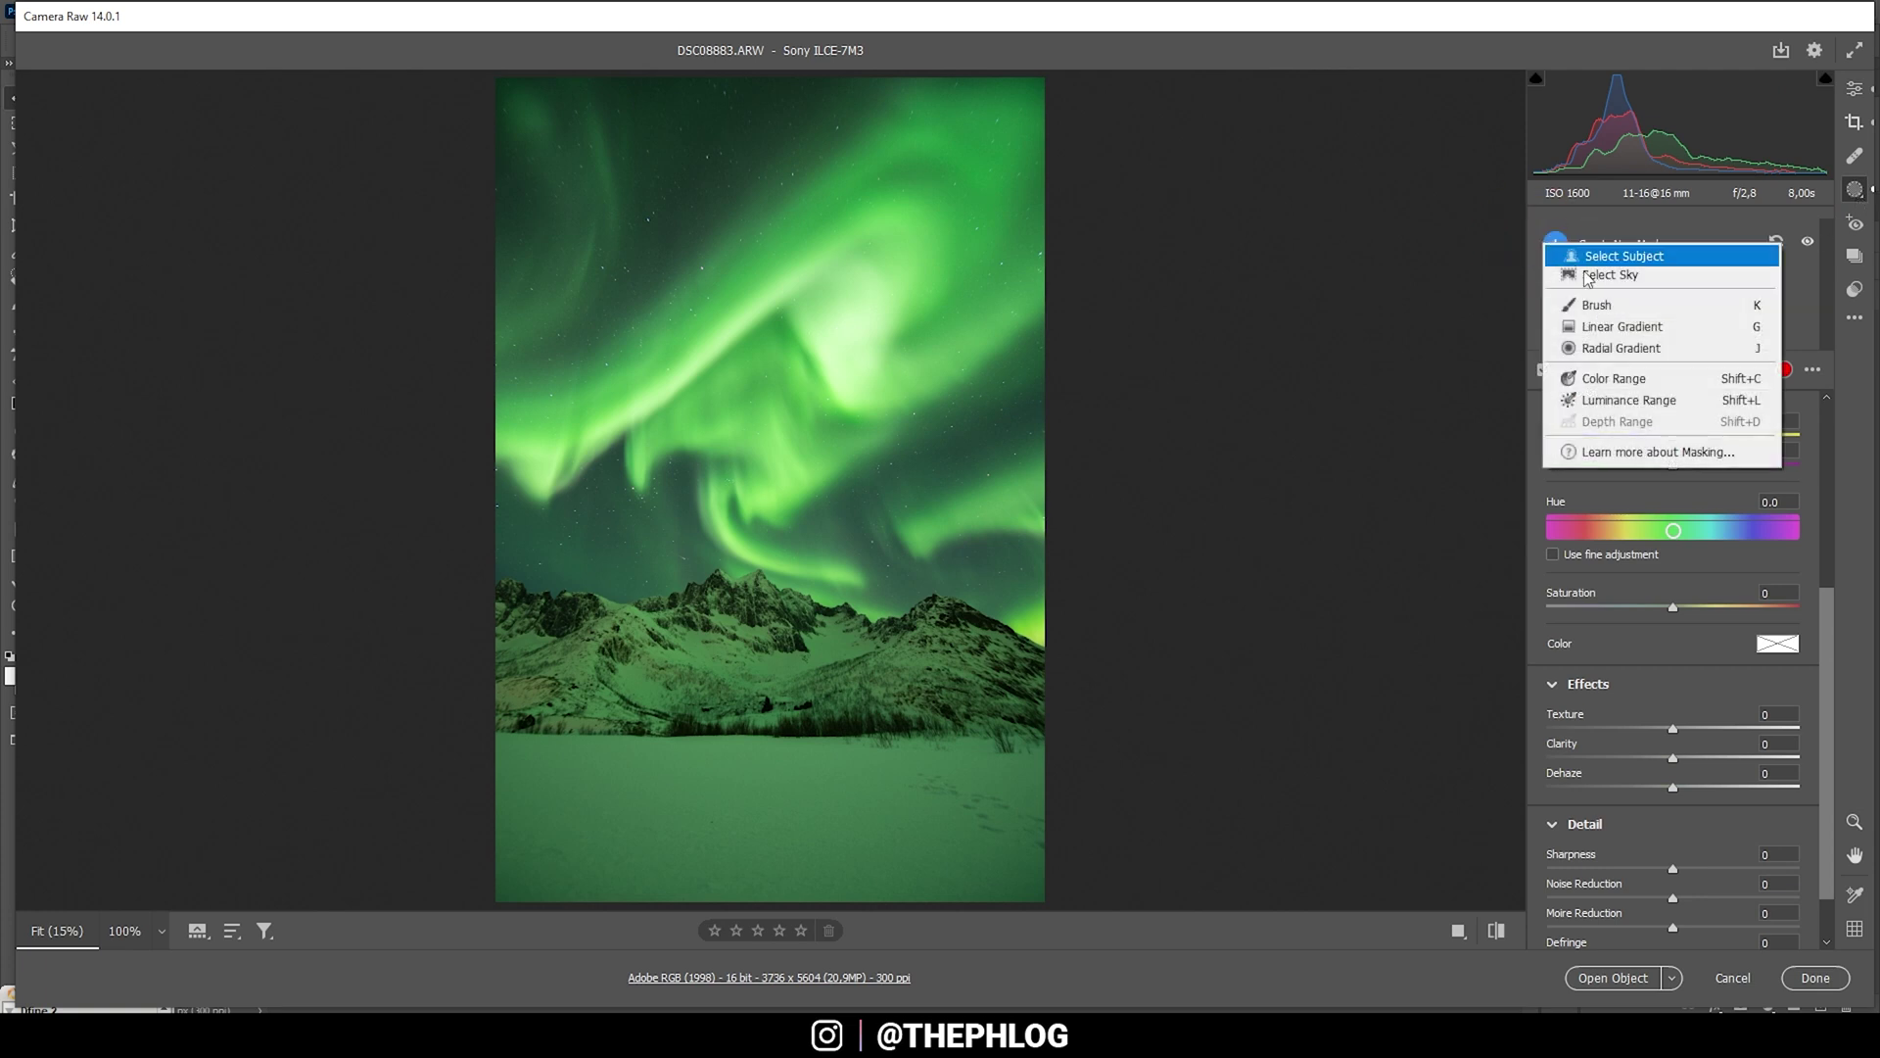
pyautogui.click(1624, 402)
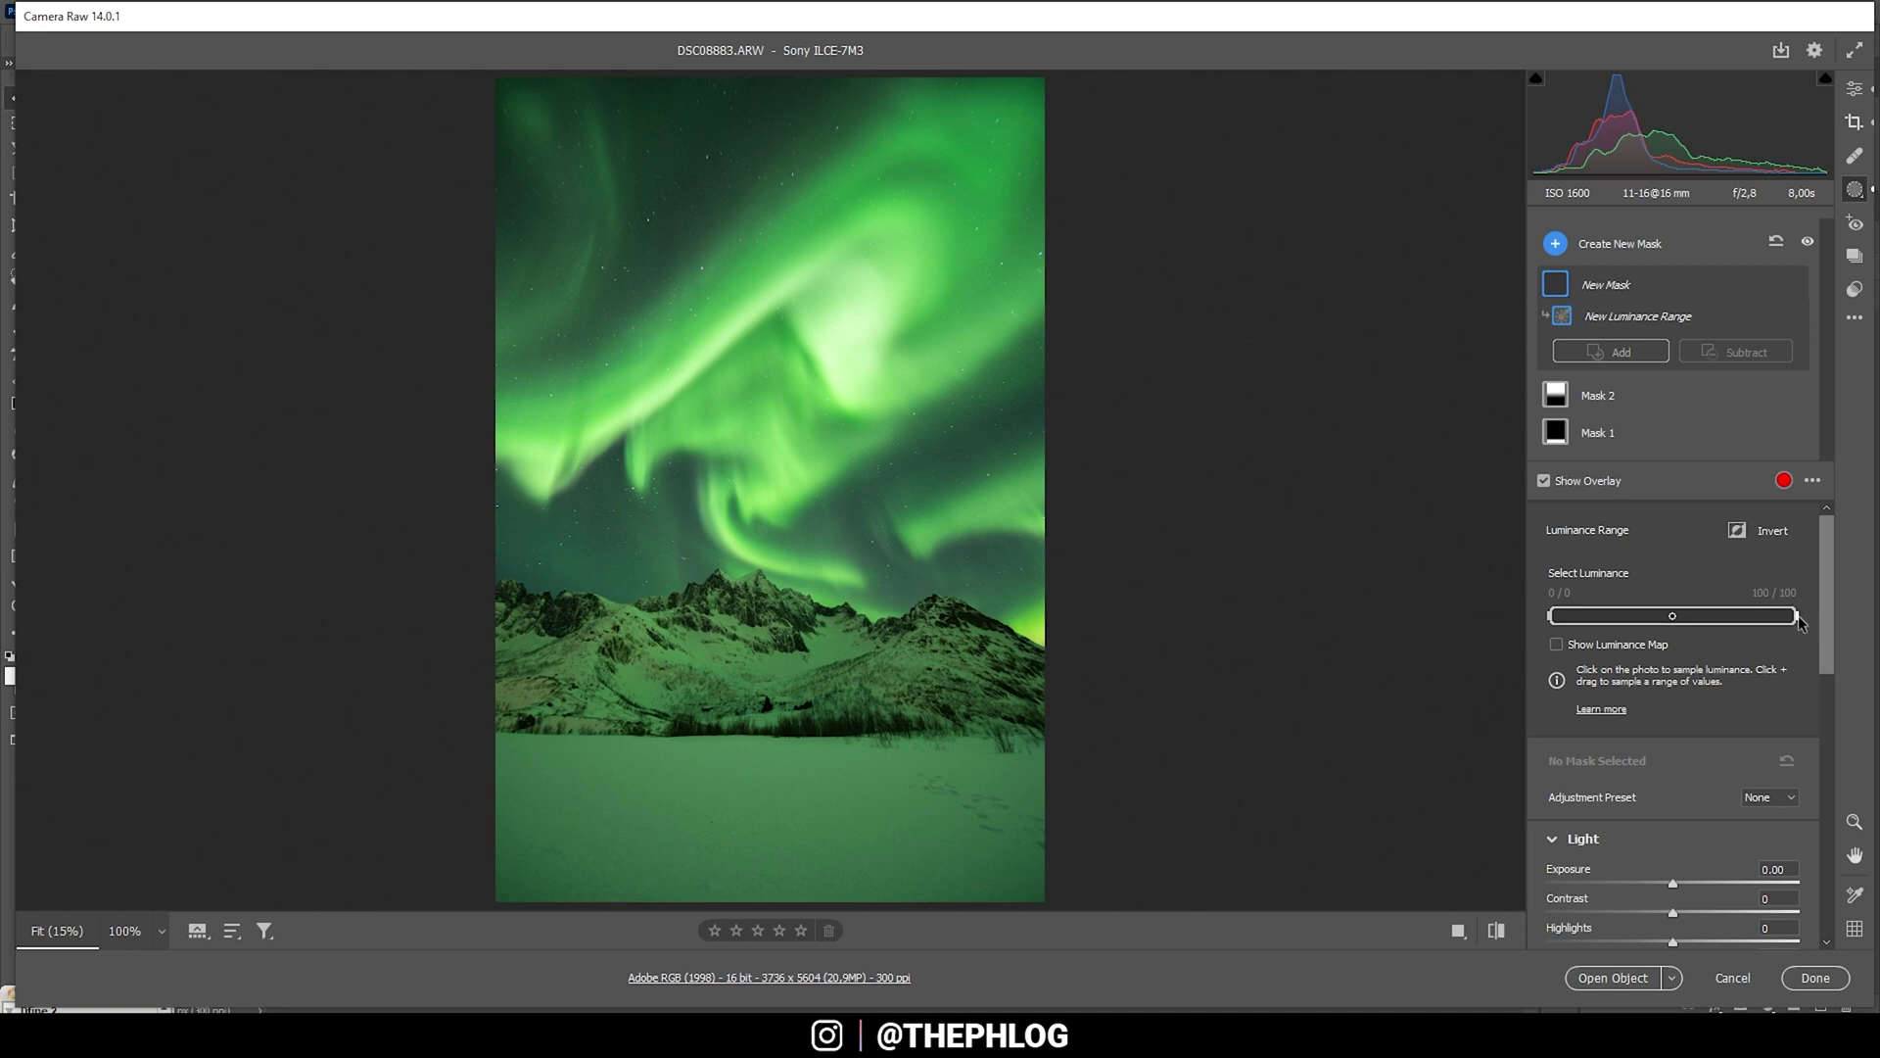
pyautogui.moveTo(1798, 615); pyautogui.dragTo(1613, 615)
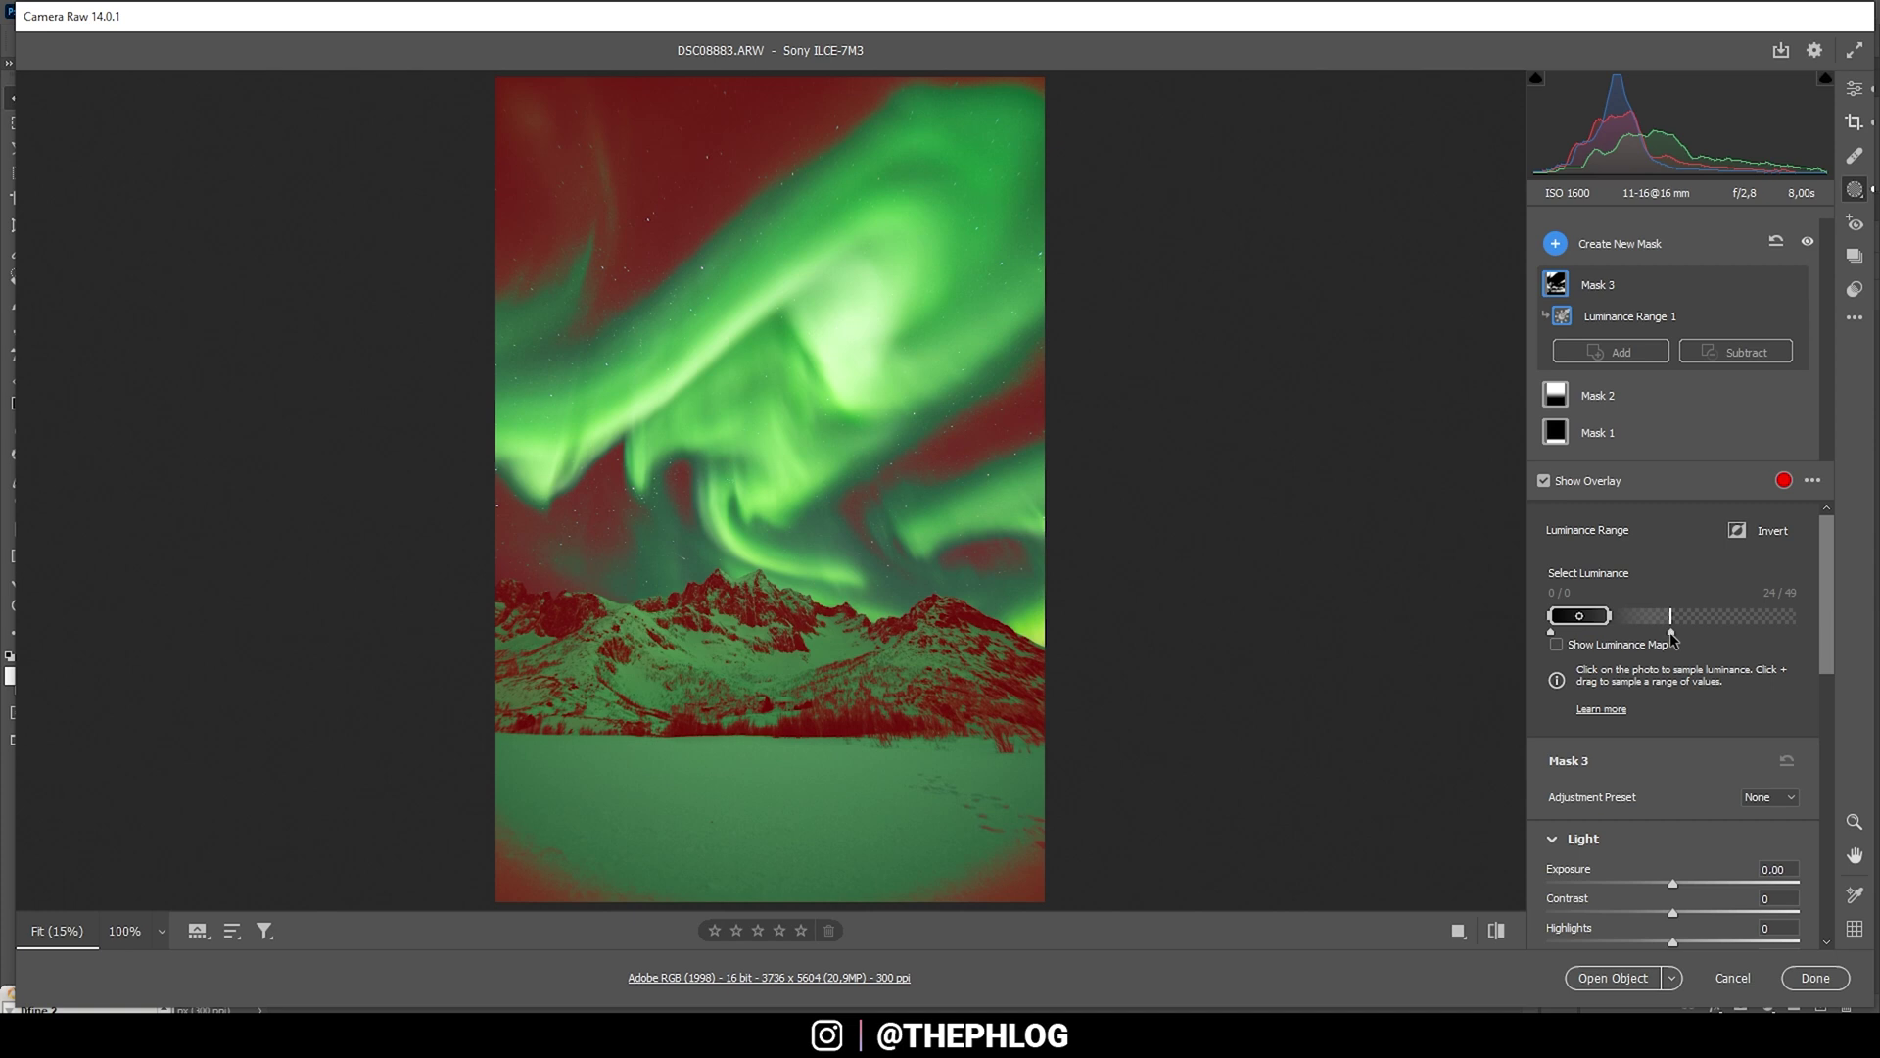
pyautogui.moveTo(1670, 633); pyautogui.dragTo(1675, 633)
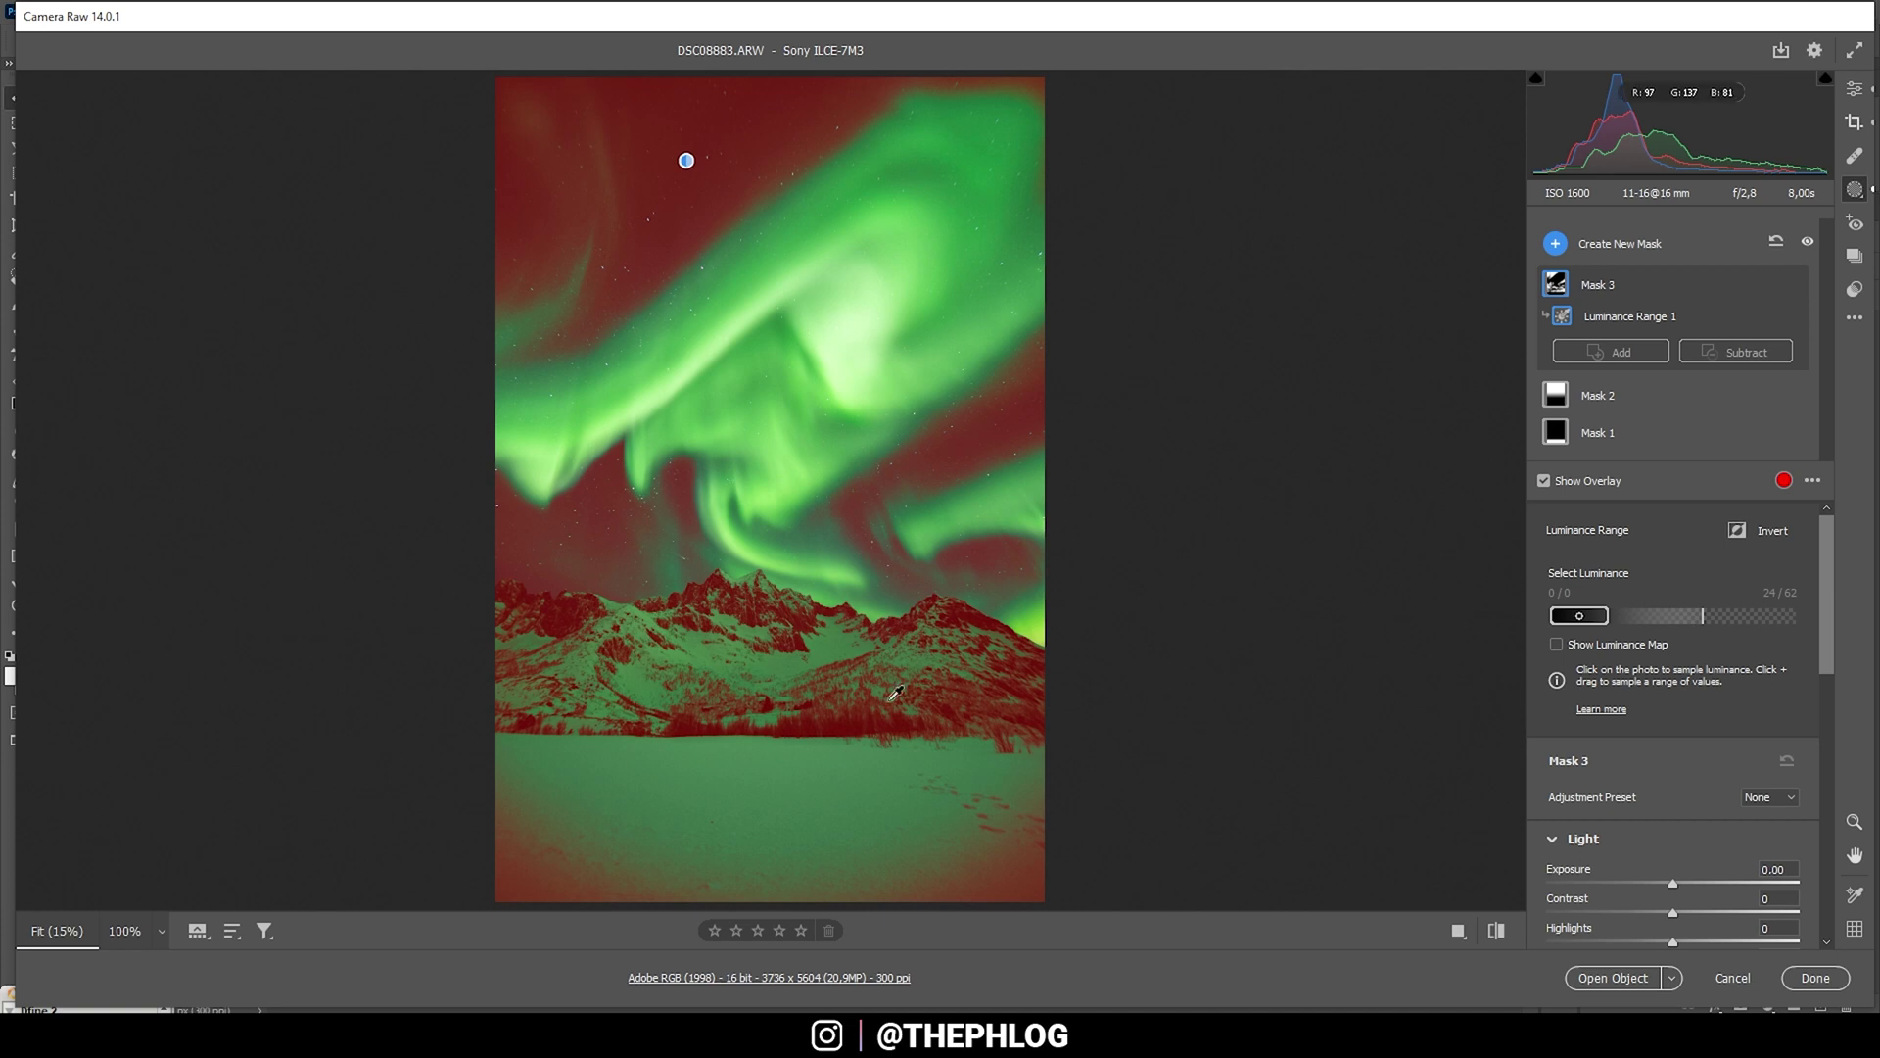
pyautogui.click(1736, 352)
# Subtract a linear gradient from the mountains in Mask 3, then set Blacks -8 and Temperature -22
pyautogui.click(1750, 439)
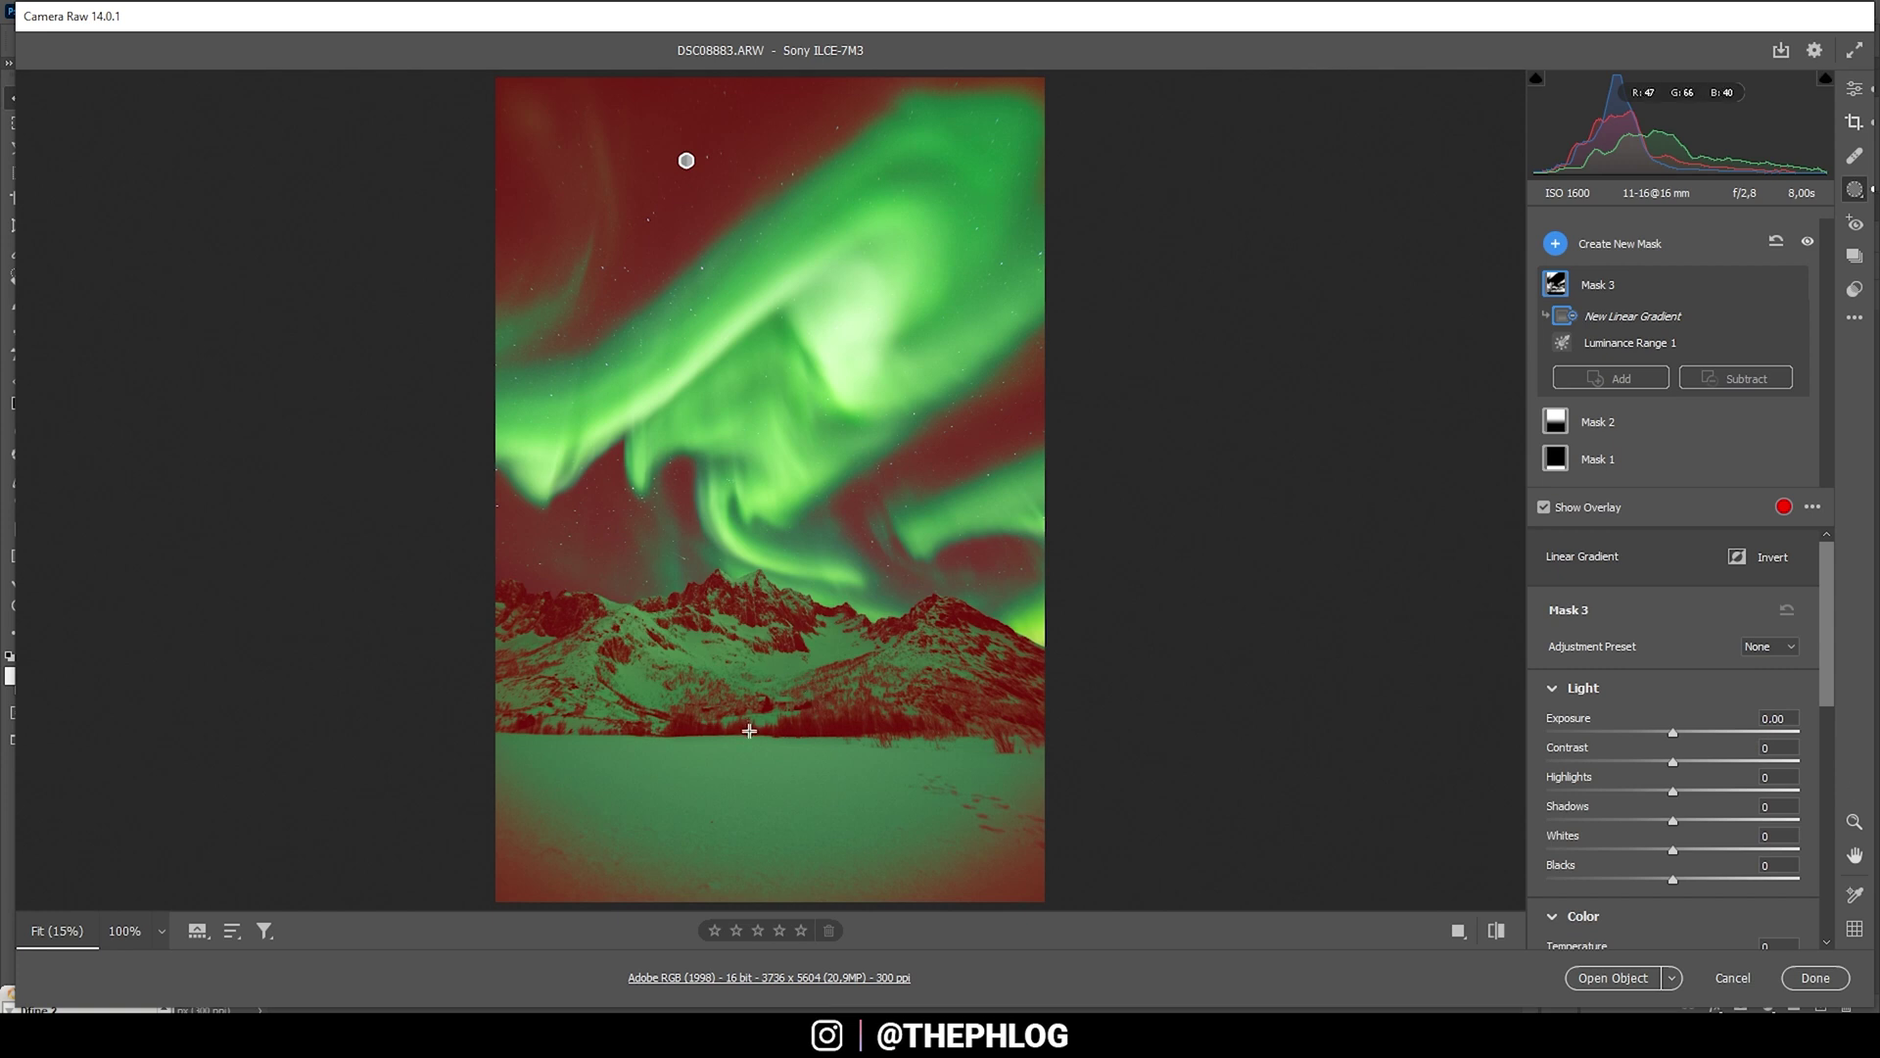
pyautogui.moveTo(758, 655); pyautogui.dragTo(760, 529)
pyautogui.moveTo(758, 594); pyautogui.dragTo(758, 564)
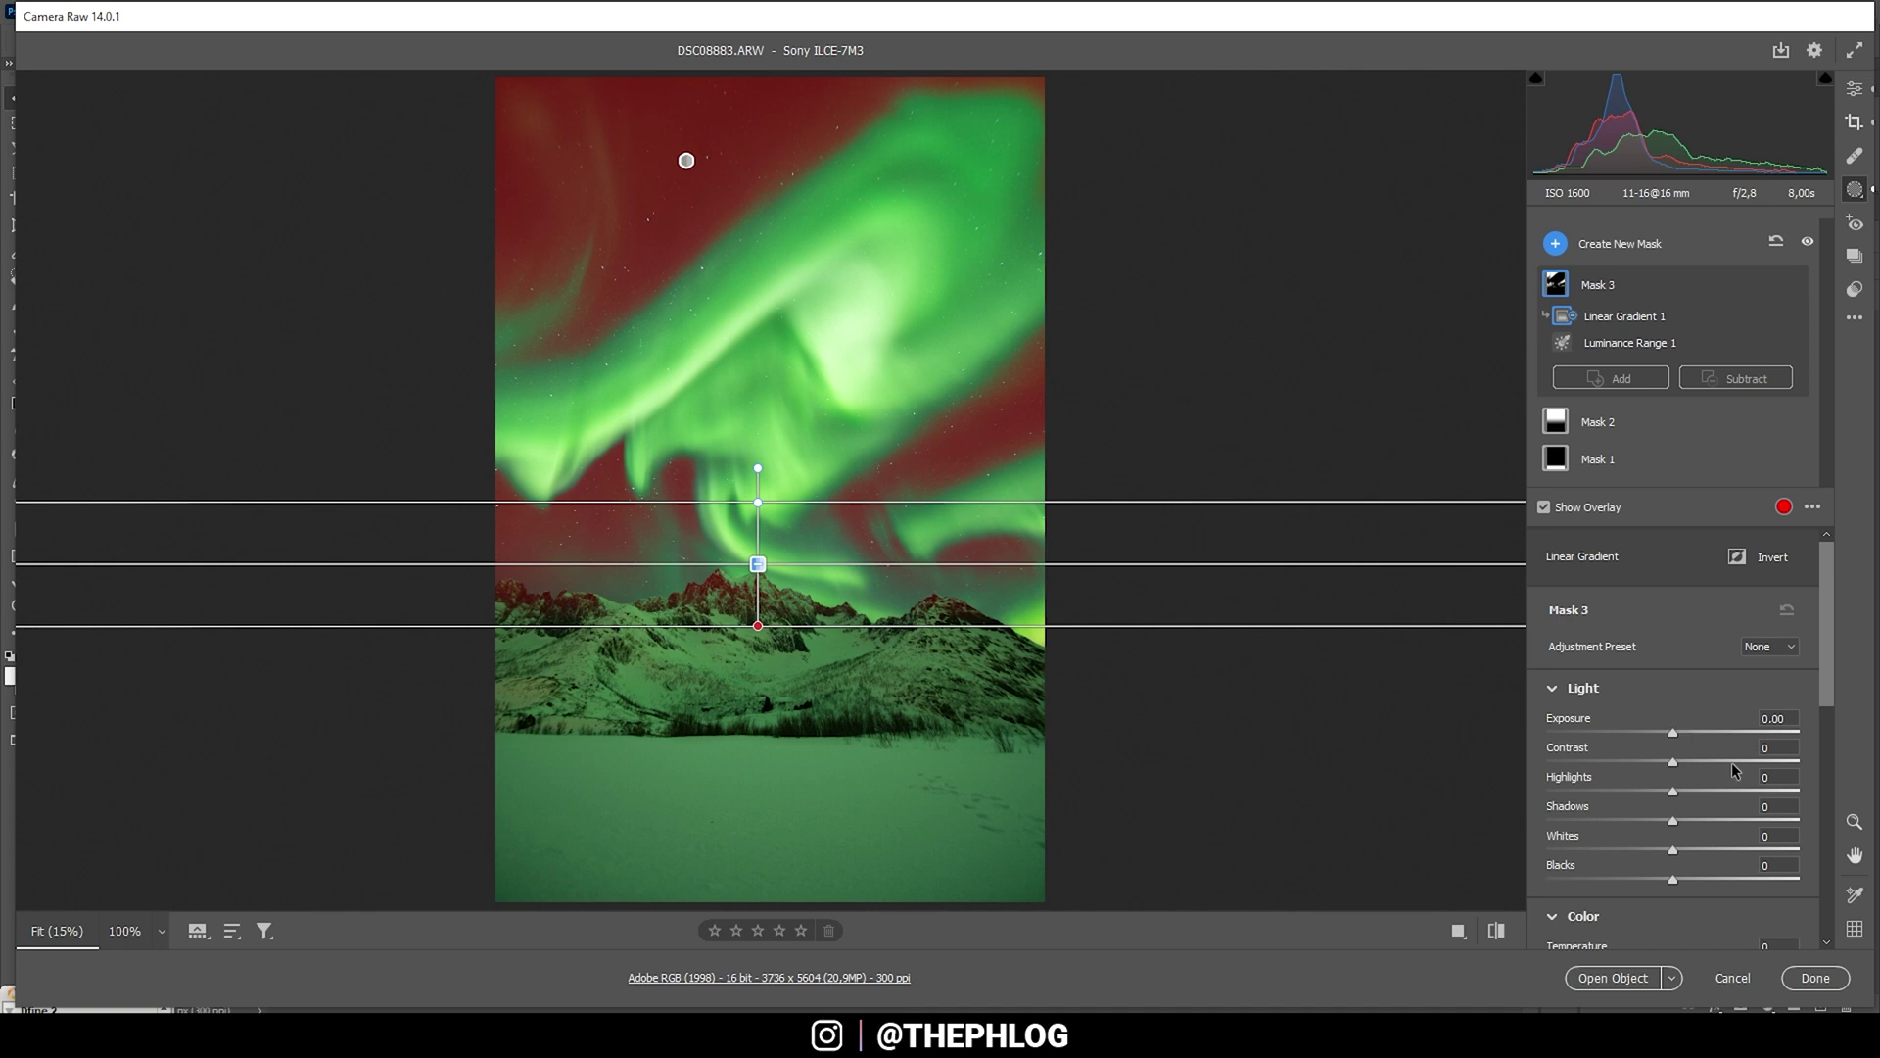
pyautogui.scroll(-1, 1732, 769)
pyautogui.moveTo(1673, 832); pyautogui.dragTo(1669, 777)
pyautogui.scroll(-3, 1670, 783)
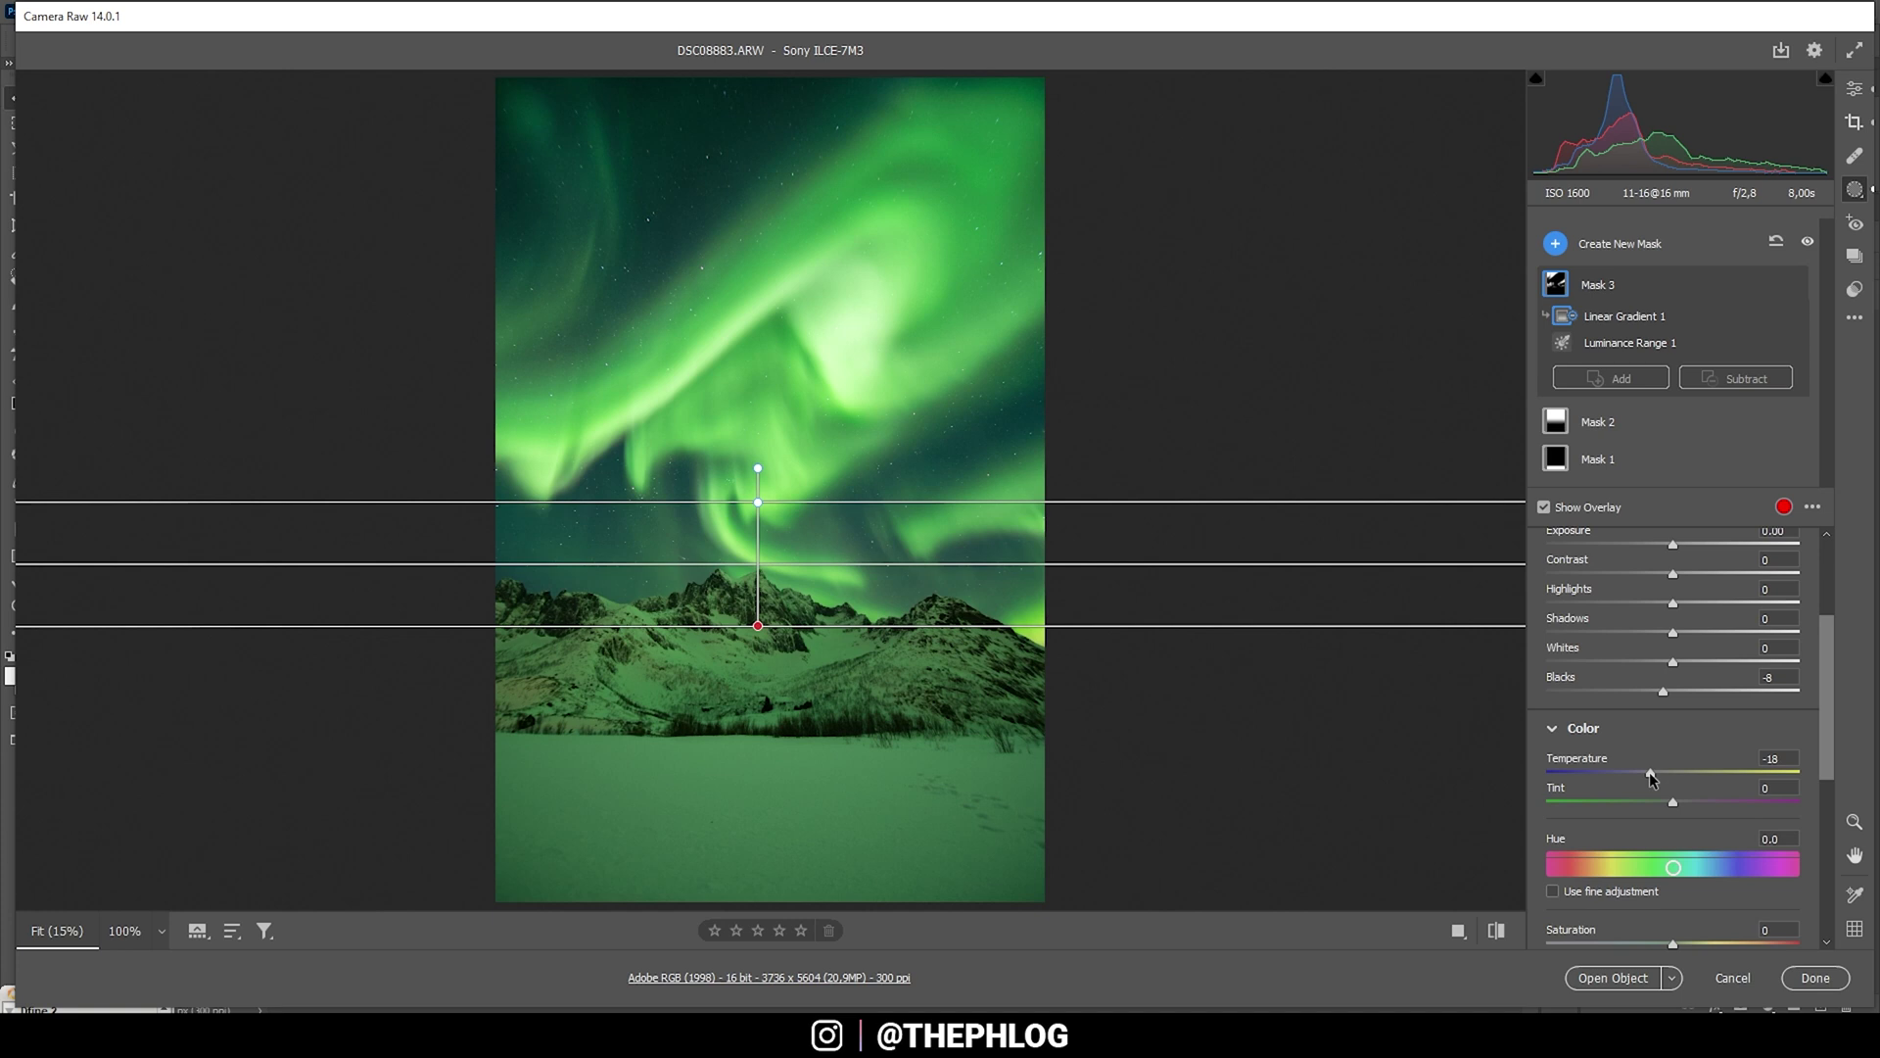
pyautogui.moveTo(1645, 779); pyautogui.dragTo(1645, 773)
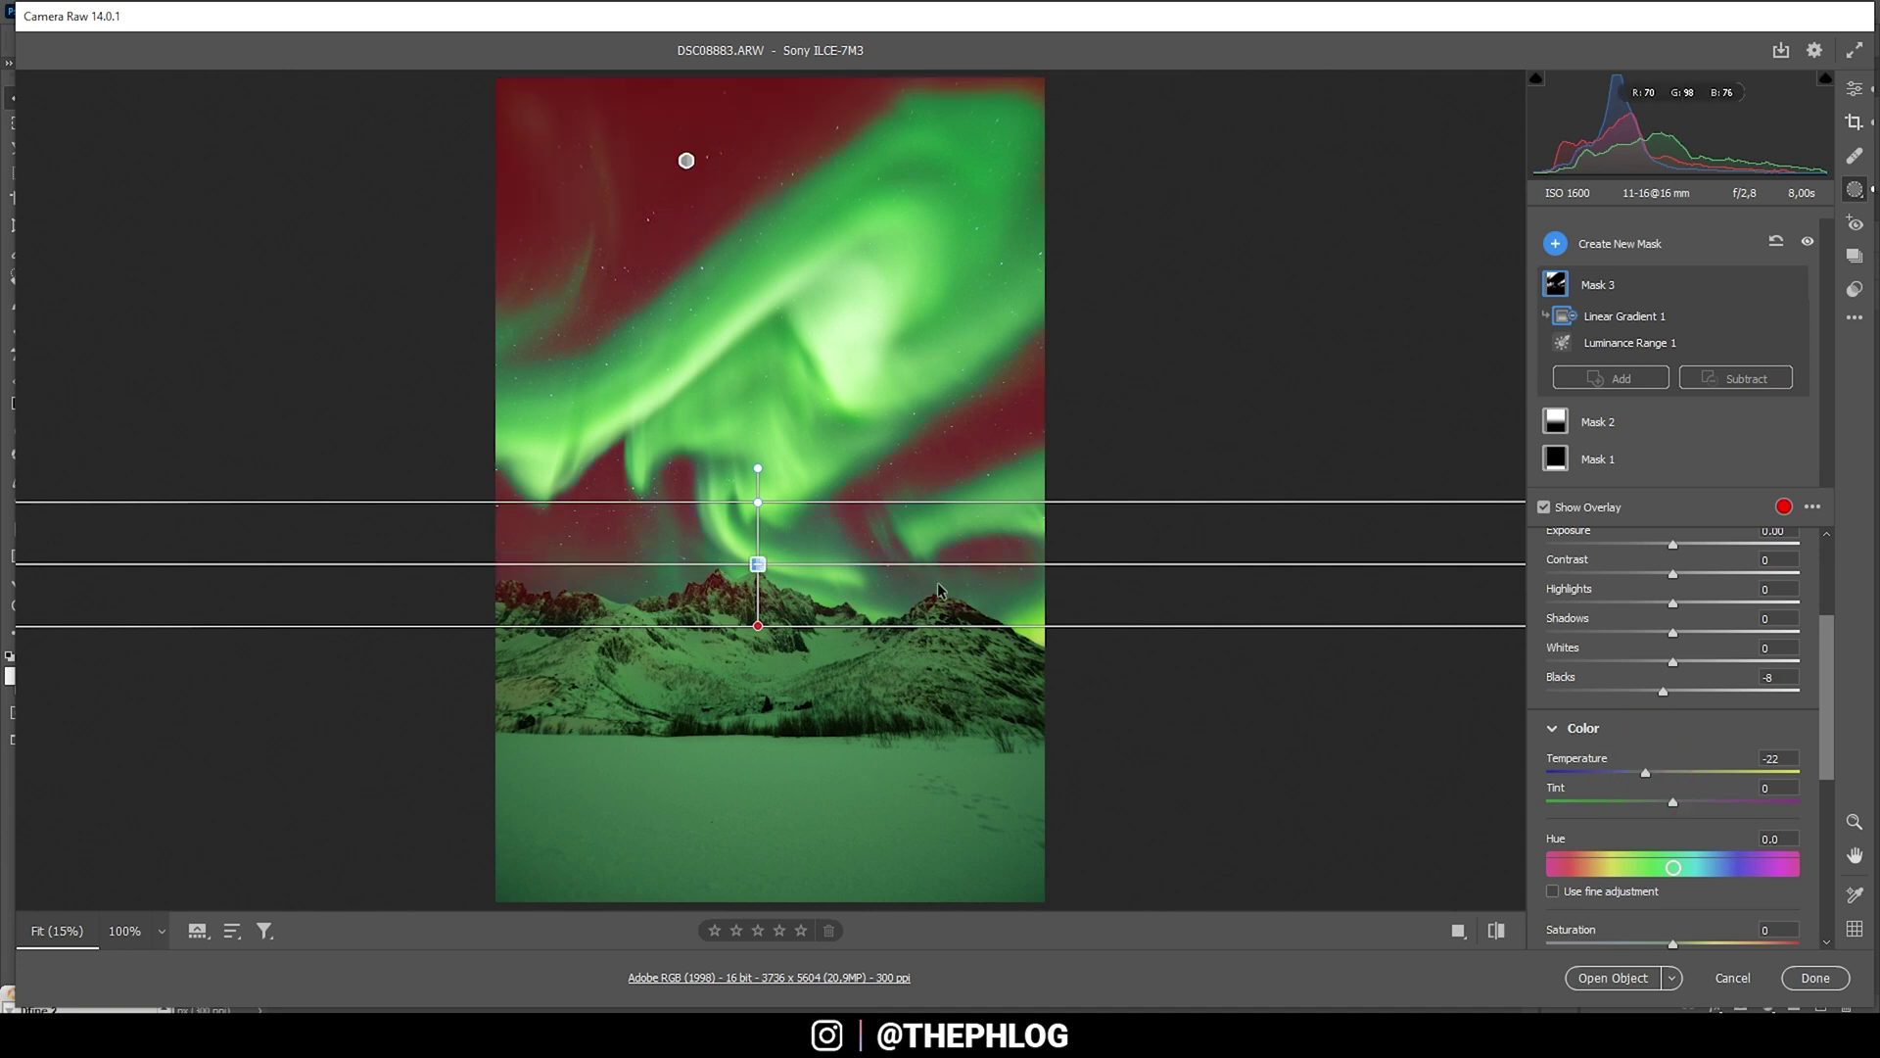
pyautogui.click(1855, 89)
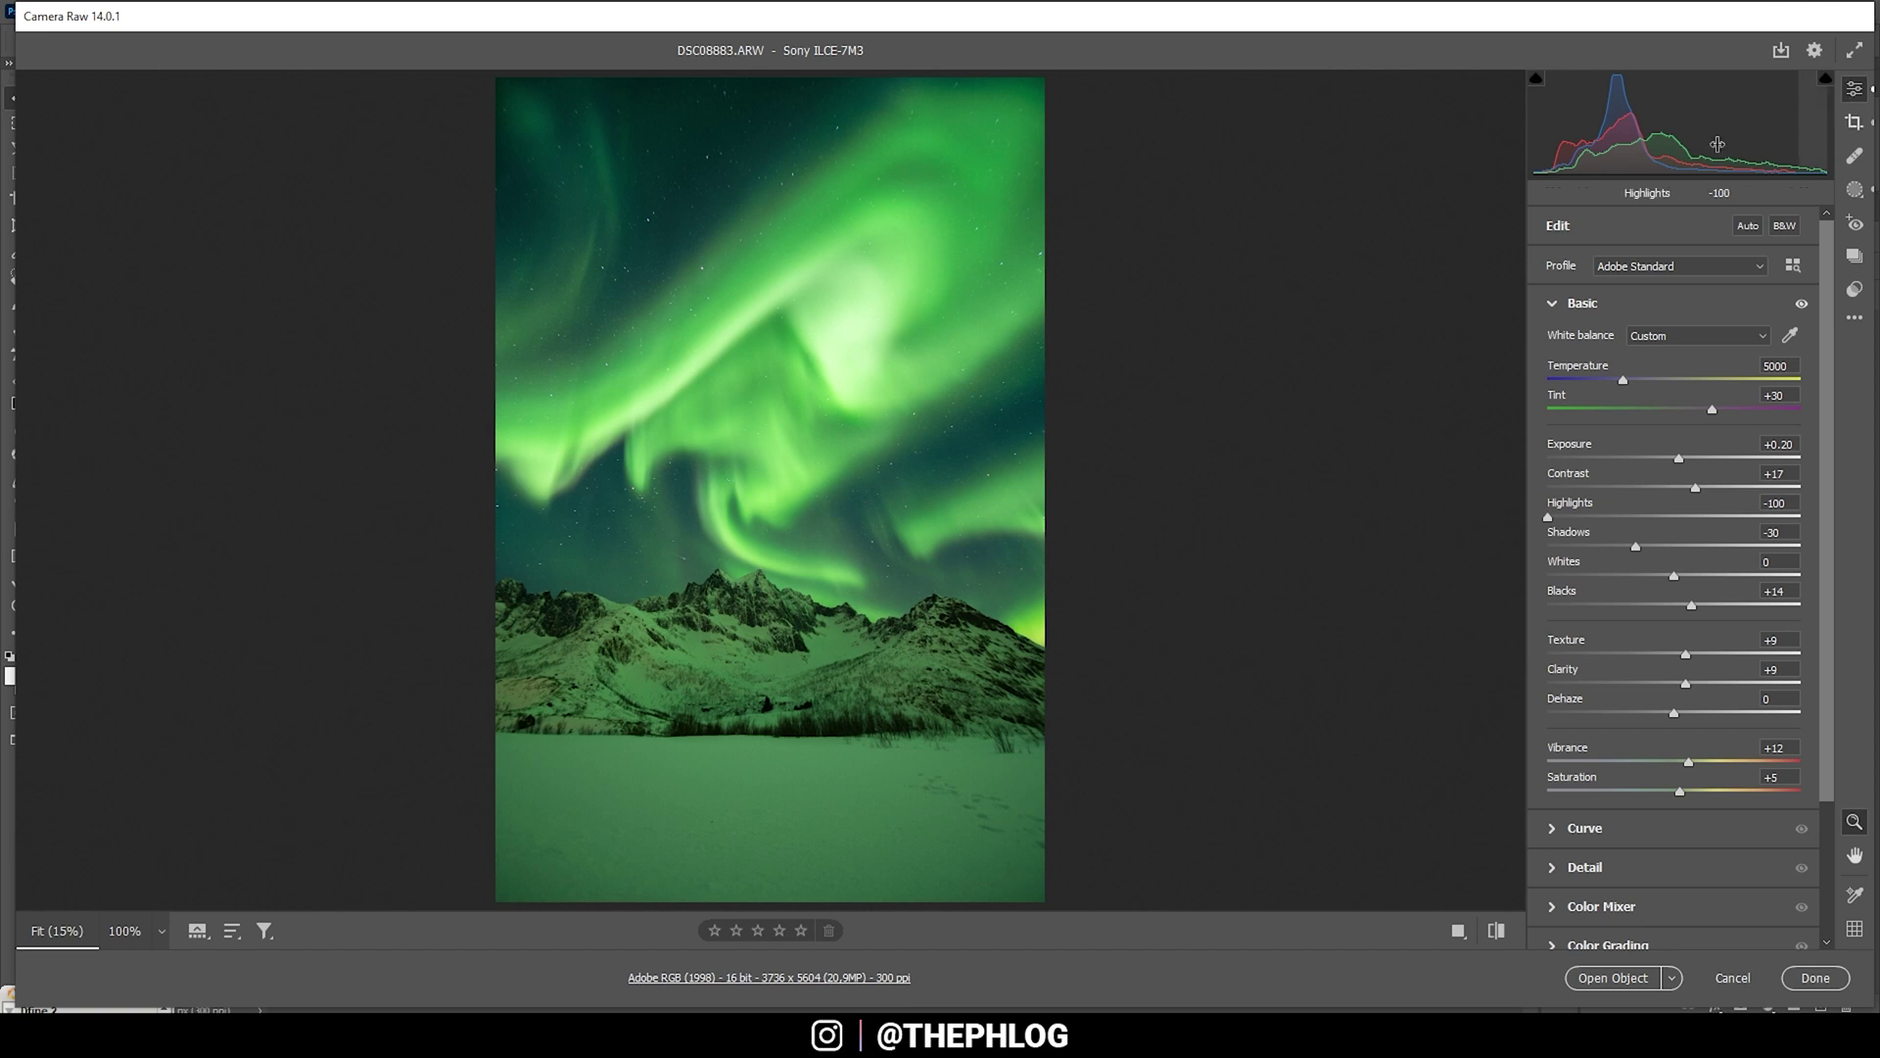
# Flip between the original and current edit a few times to compare them
pyautogui.click(1496, 933)
pyautogui.click(1497, 938)
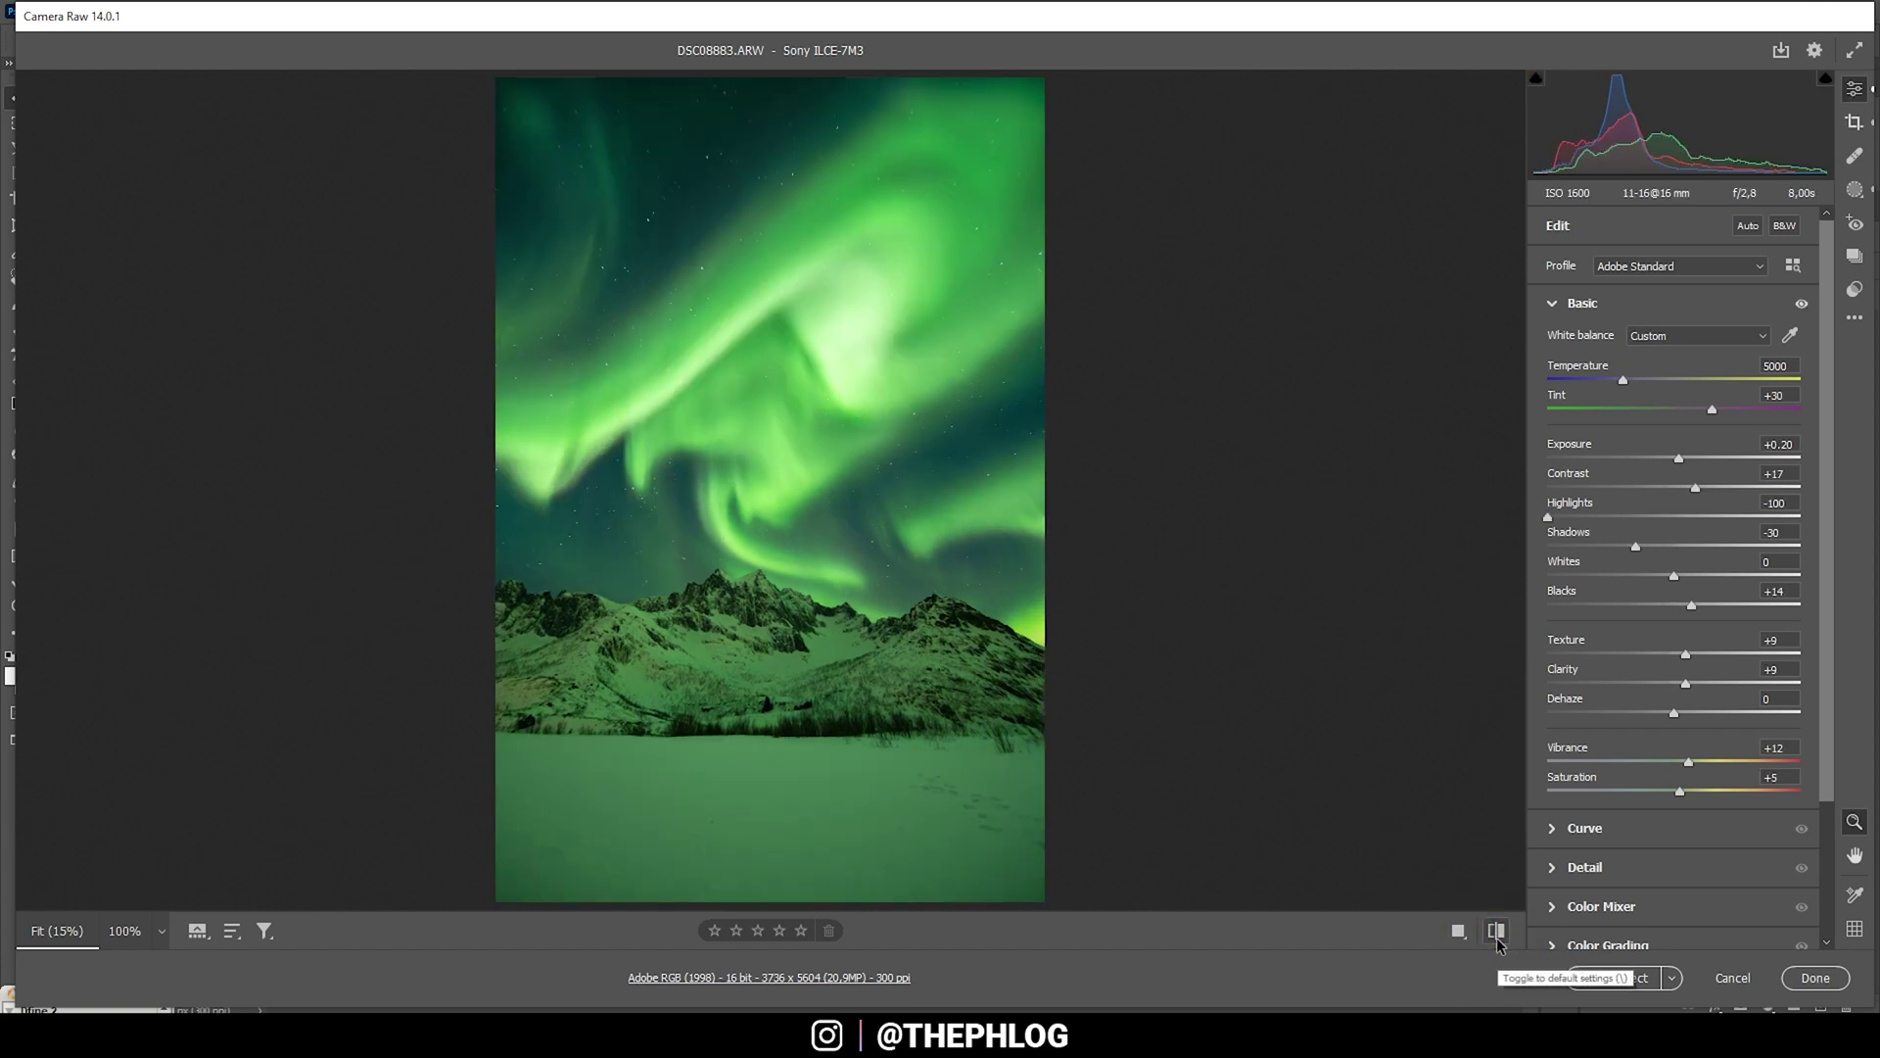
pyautogui.click(1497, 932)
pyautogui.click(1497, 932)
pyautogui.click(1496, 932)
pyautogui.click(1496, 932)
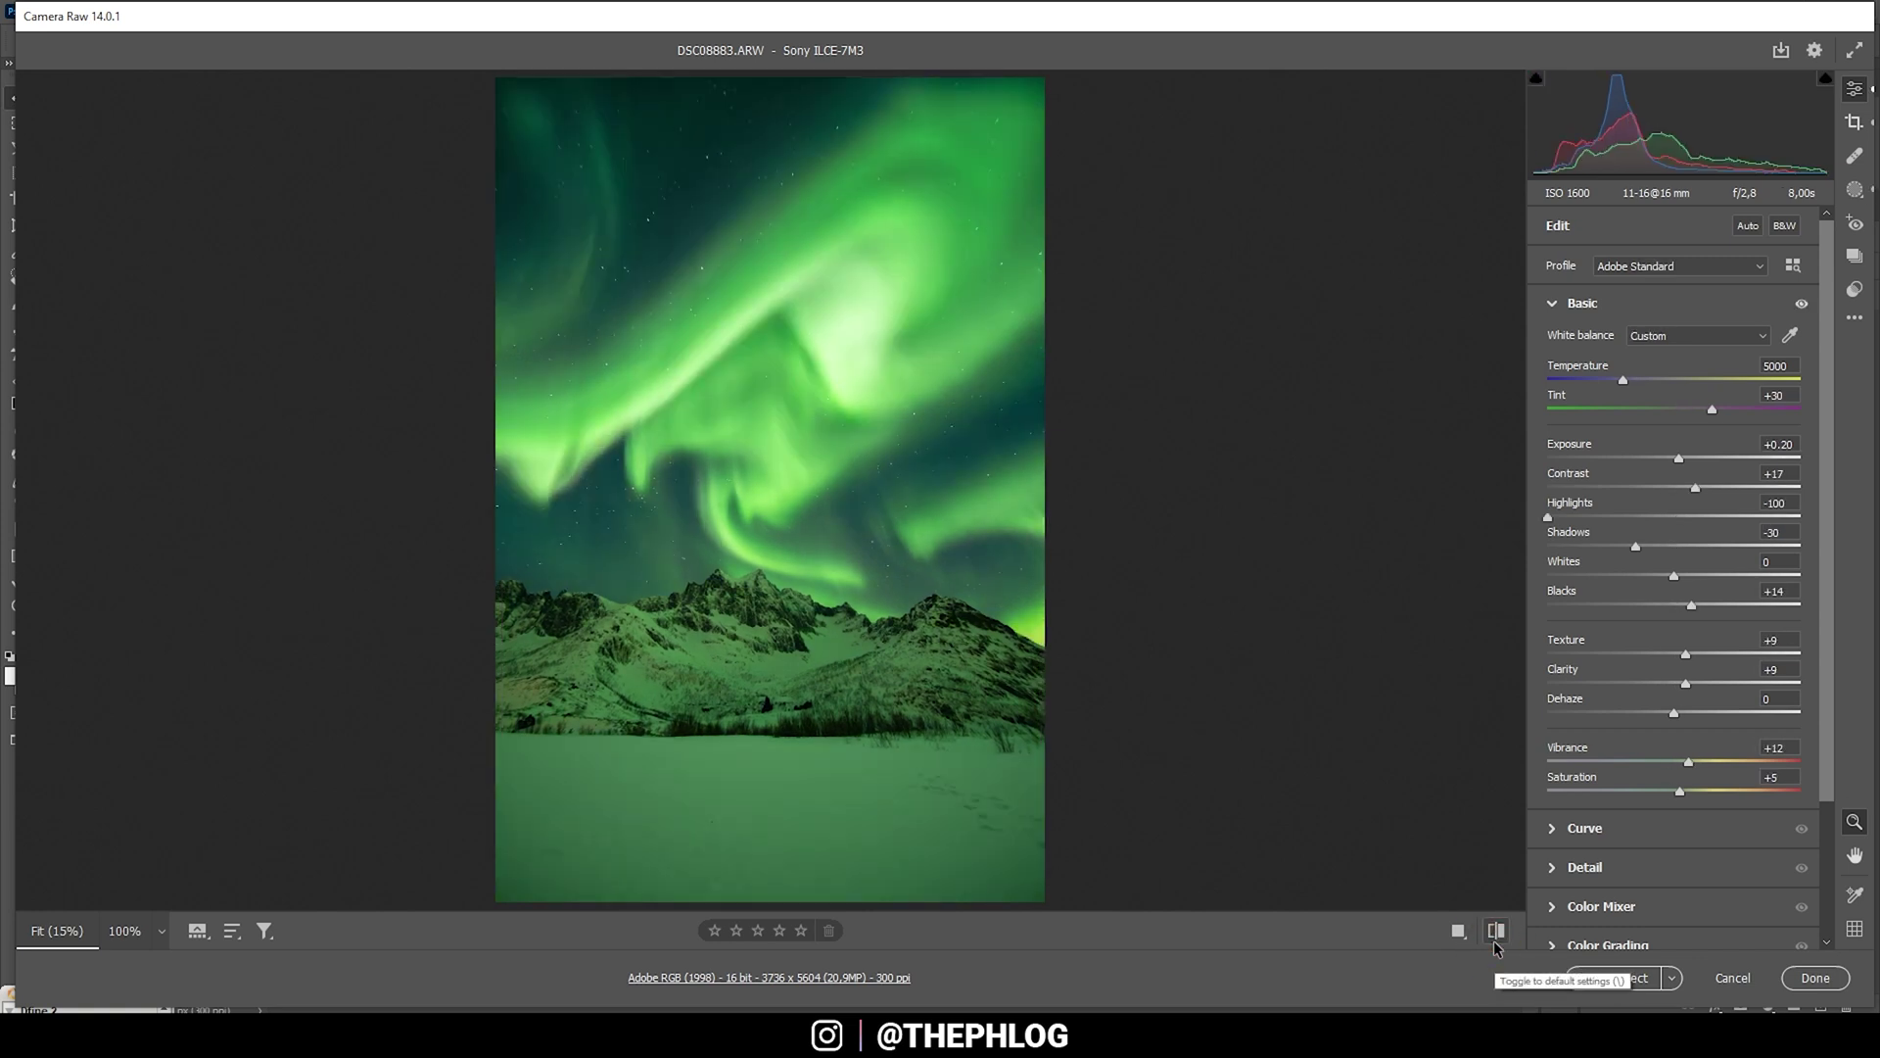
# Raise Mask 3's Blacks to +4 and lower its Temperature slightly
pyautogui.click(1855, 189)
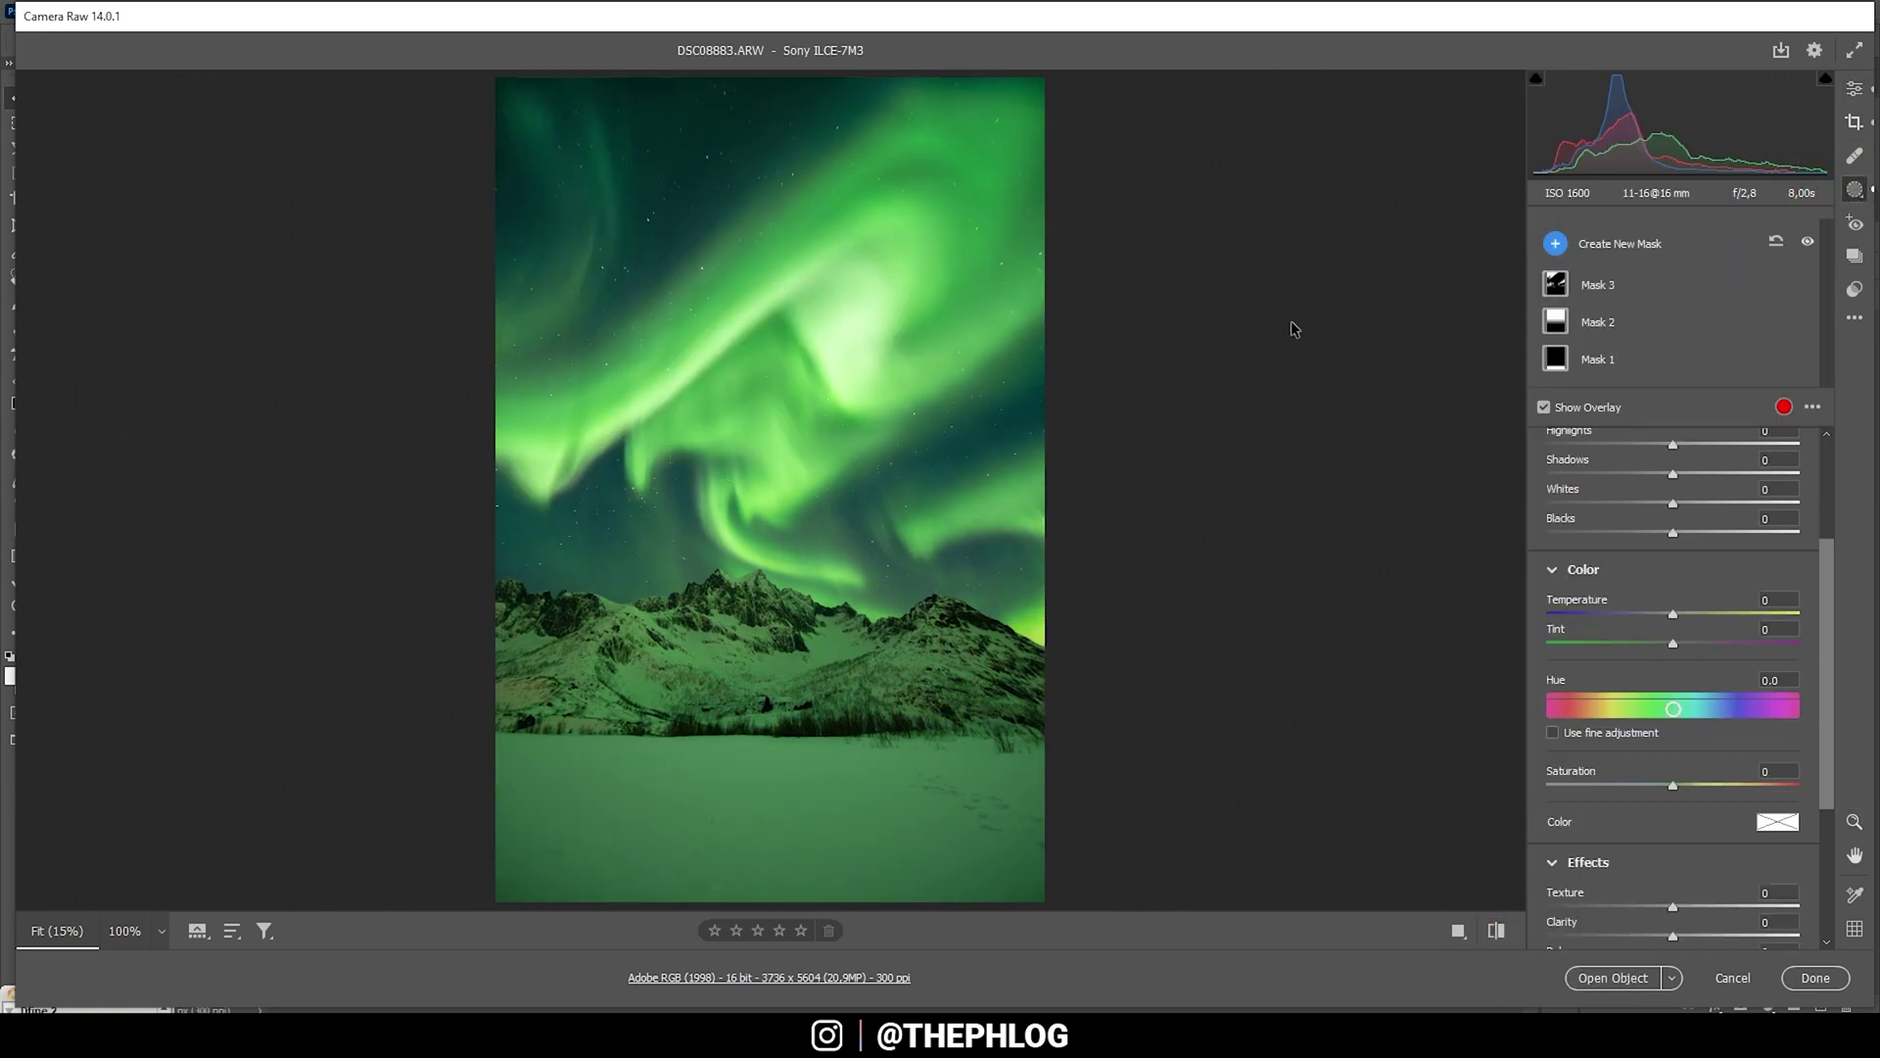
pyautogui.click(1591, 284)
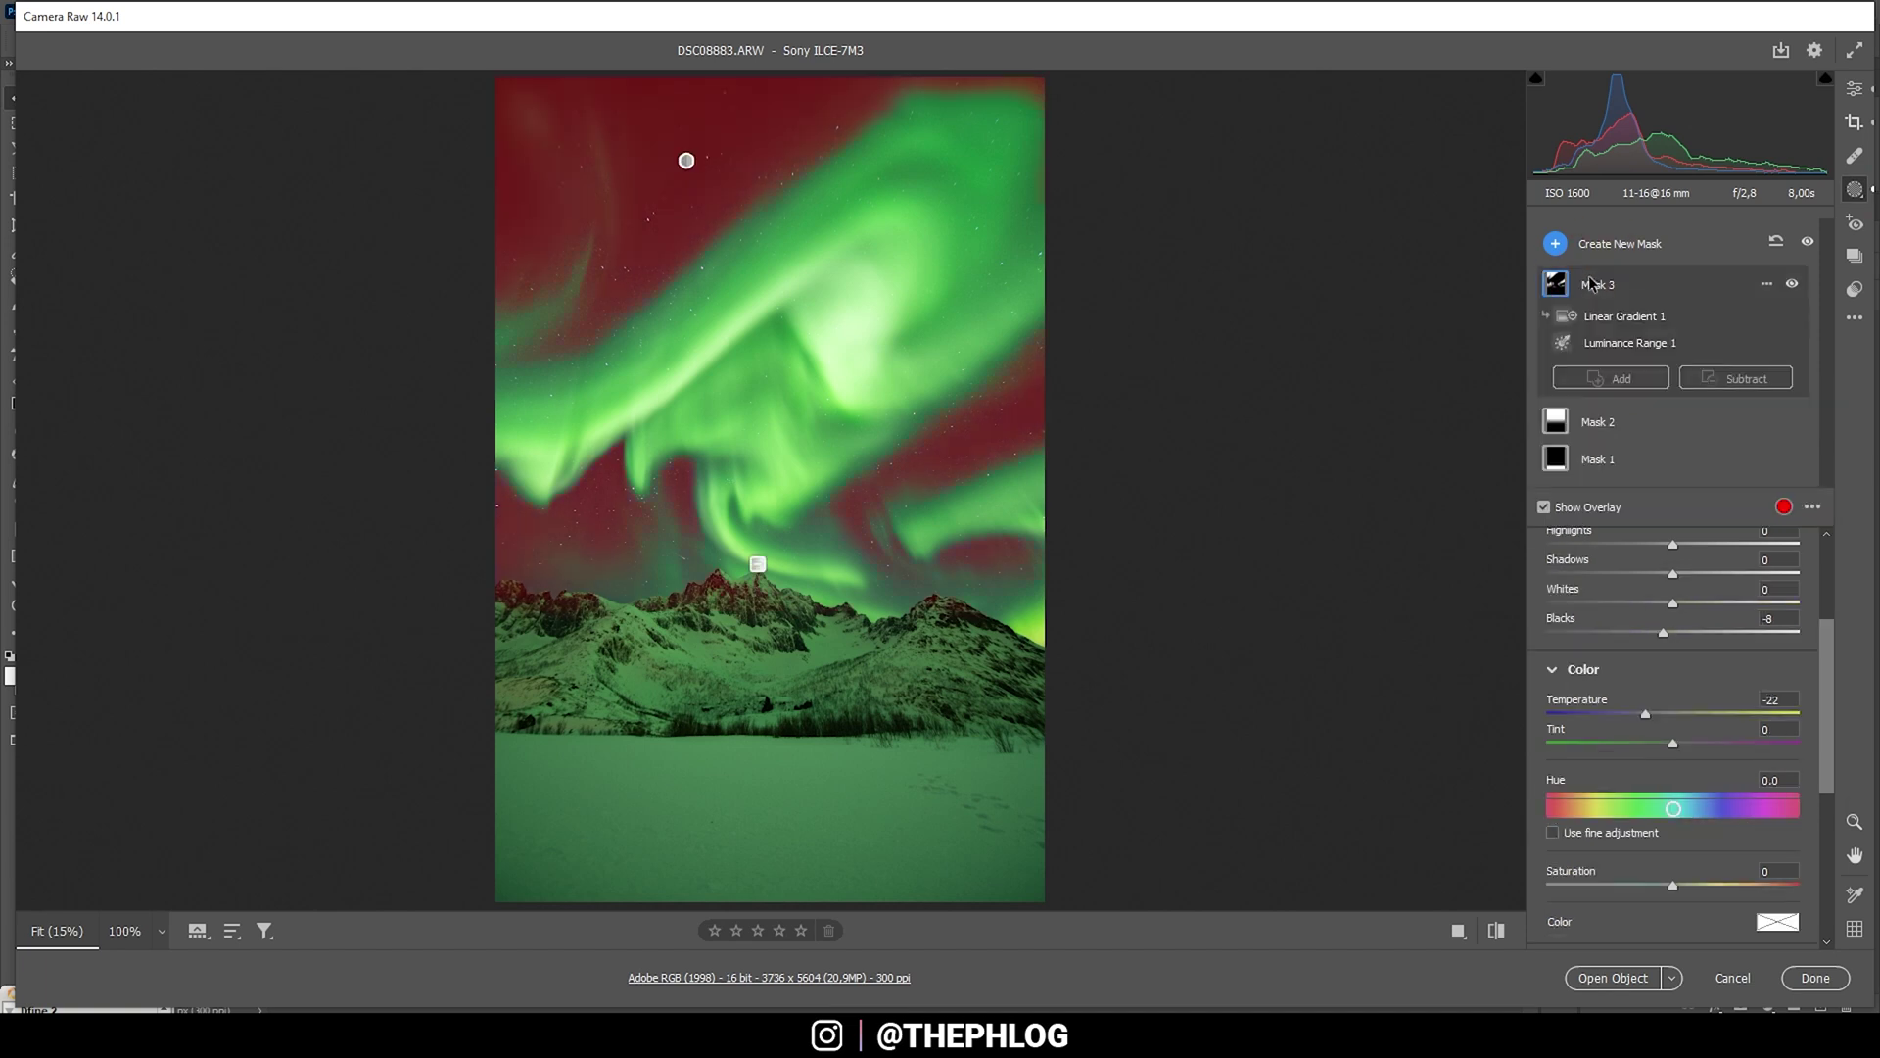
pyautogui.moveTo(1667, 630); pyautogui.dragTo(1684, 630)
pyautogui.moveTo(1645, 714); pyautogui.dragTo(1631, 715)
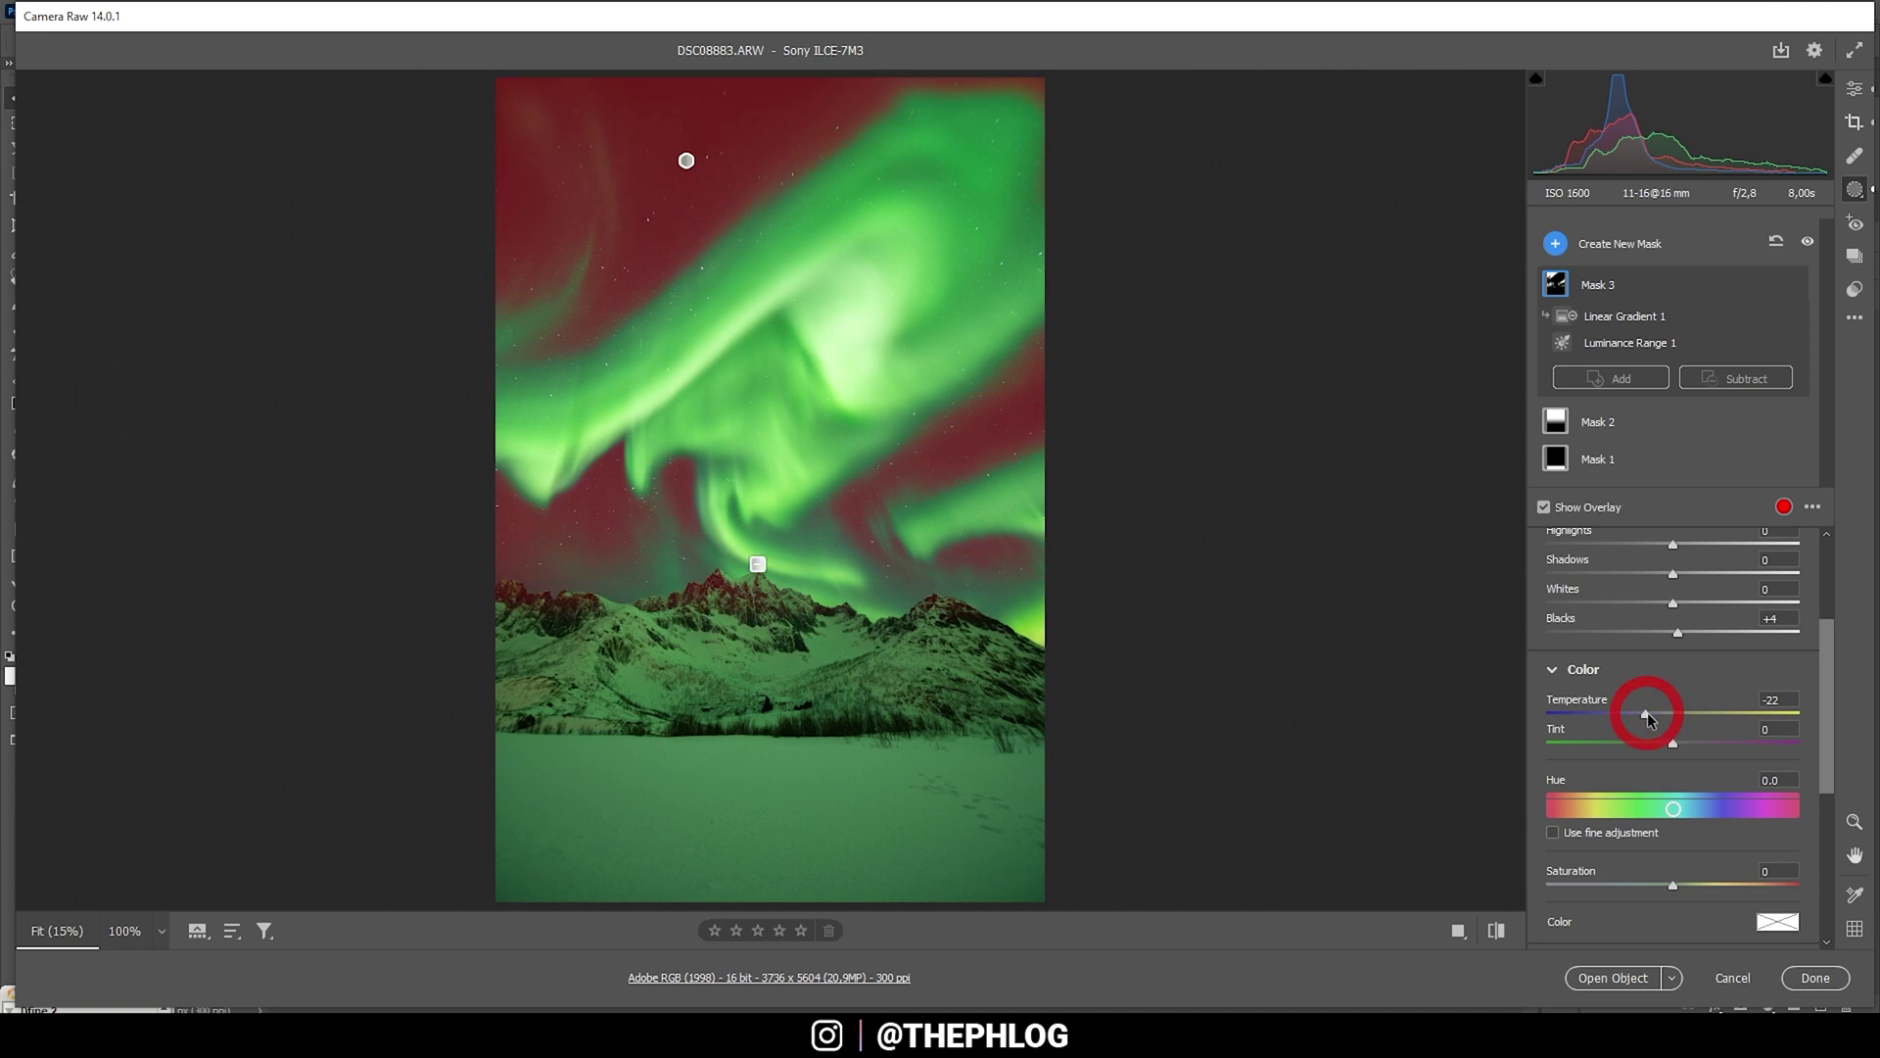
pyautogui.click(1843, 93)
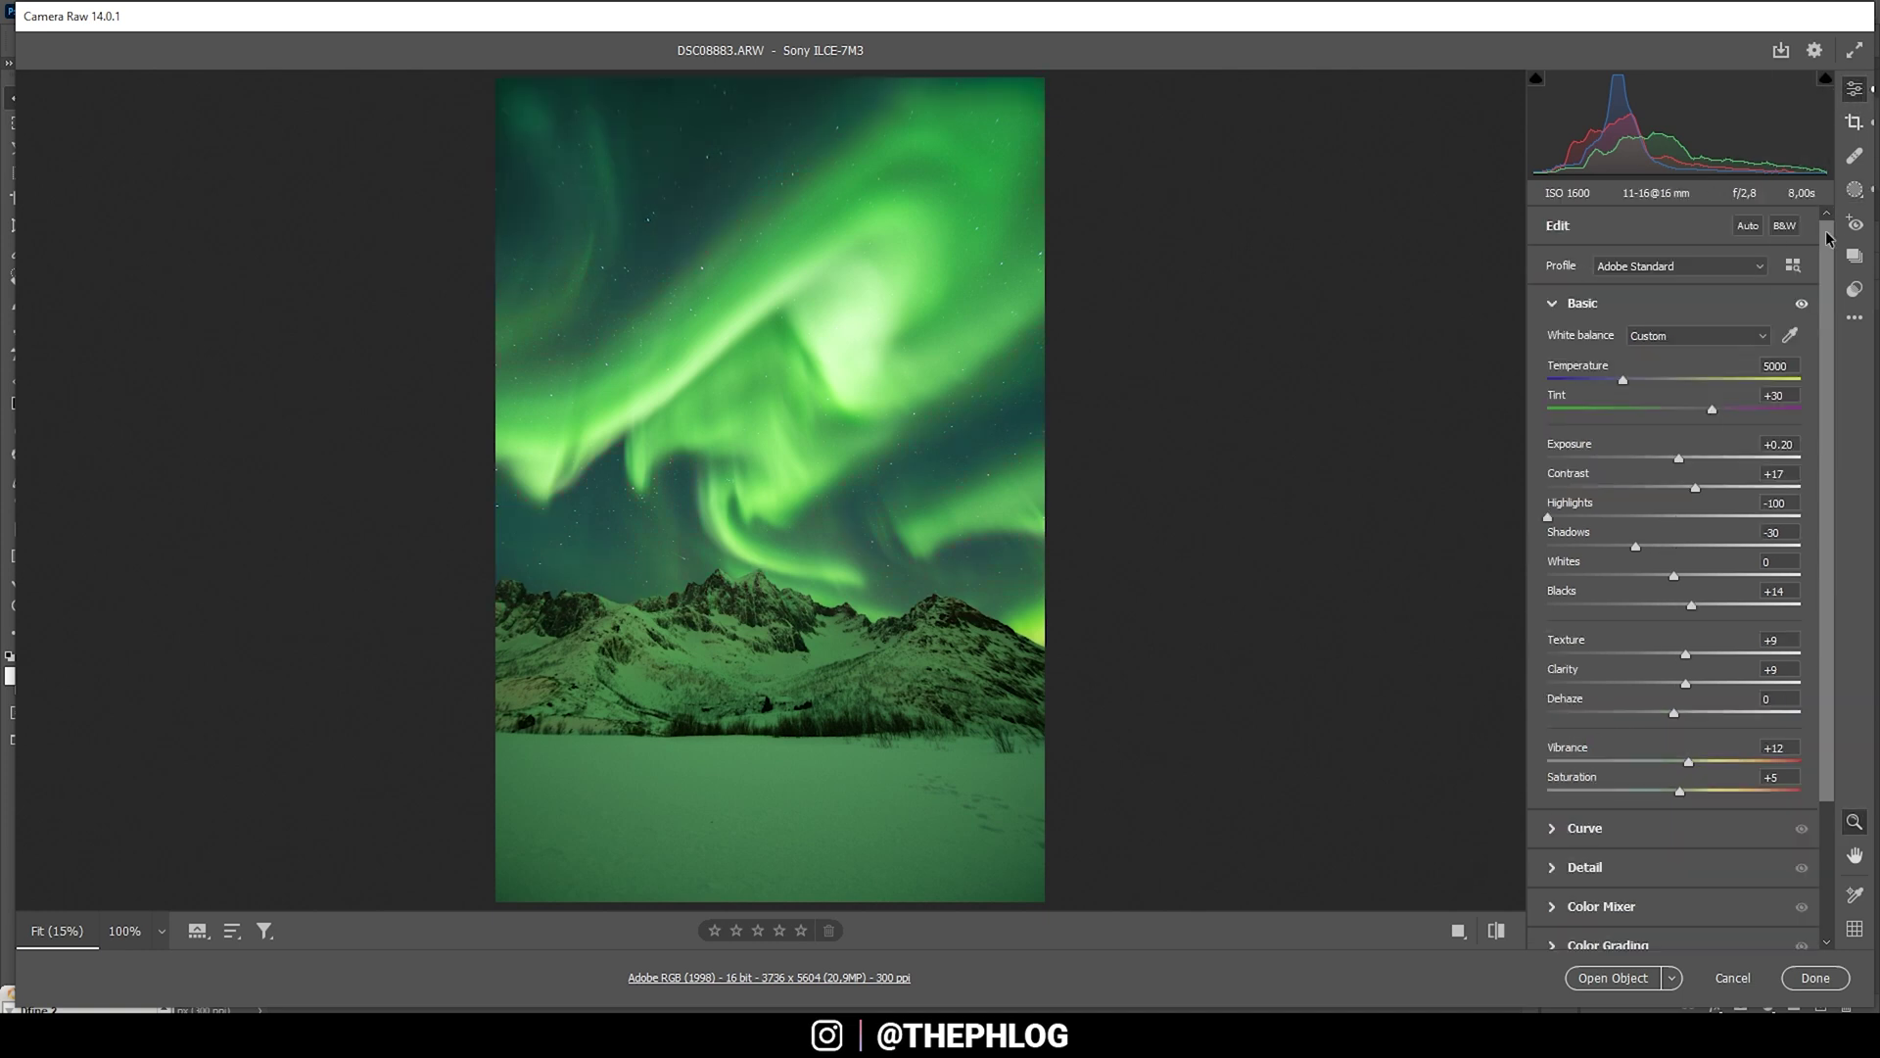
# Grade the highlights a faint green at Hue 112 and Saturation 6 in Color Grading
pyautogui.moveTo(1828, 238); pyautogui.dragTo(1835, 390)
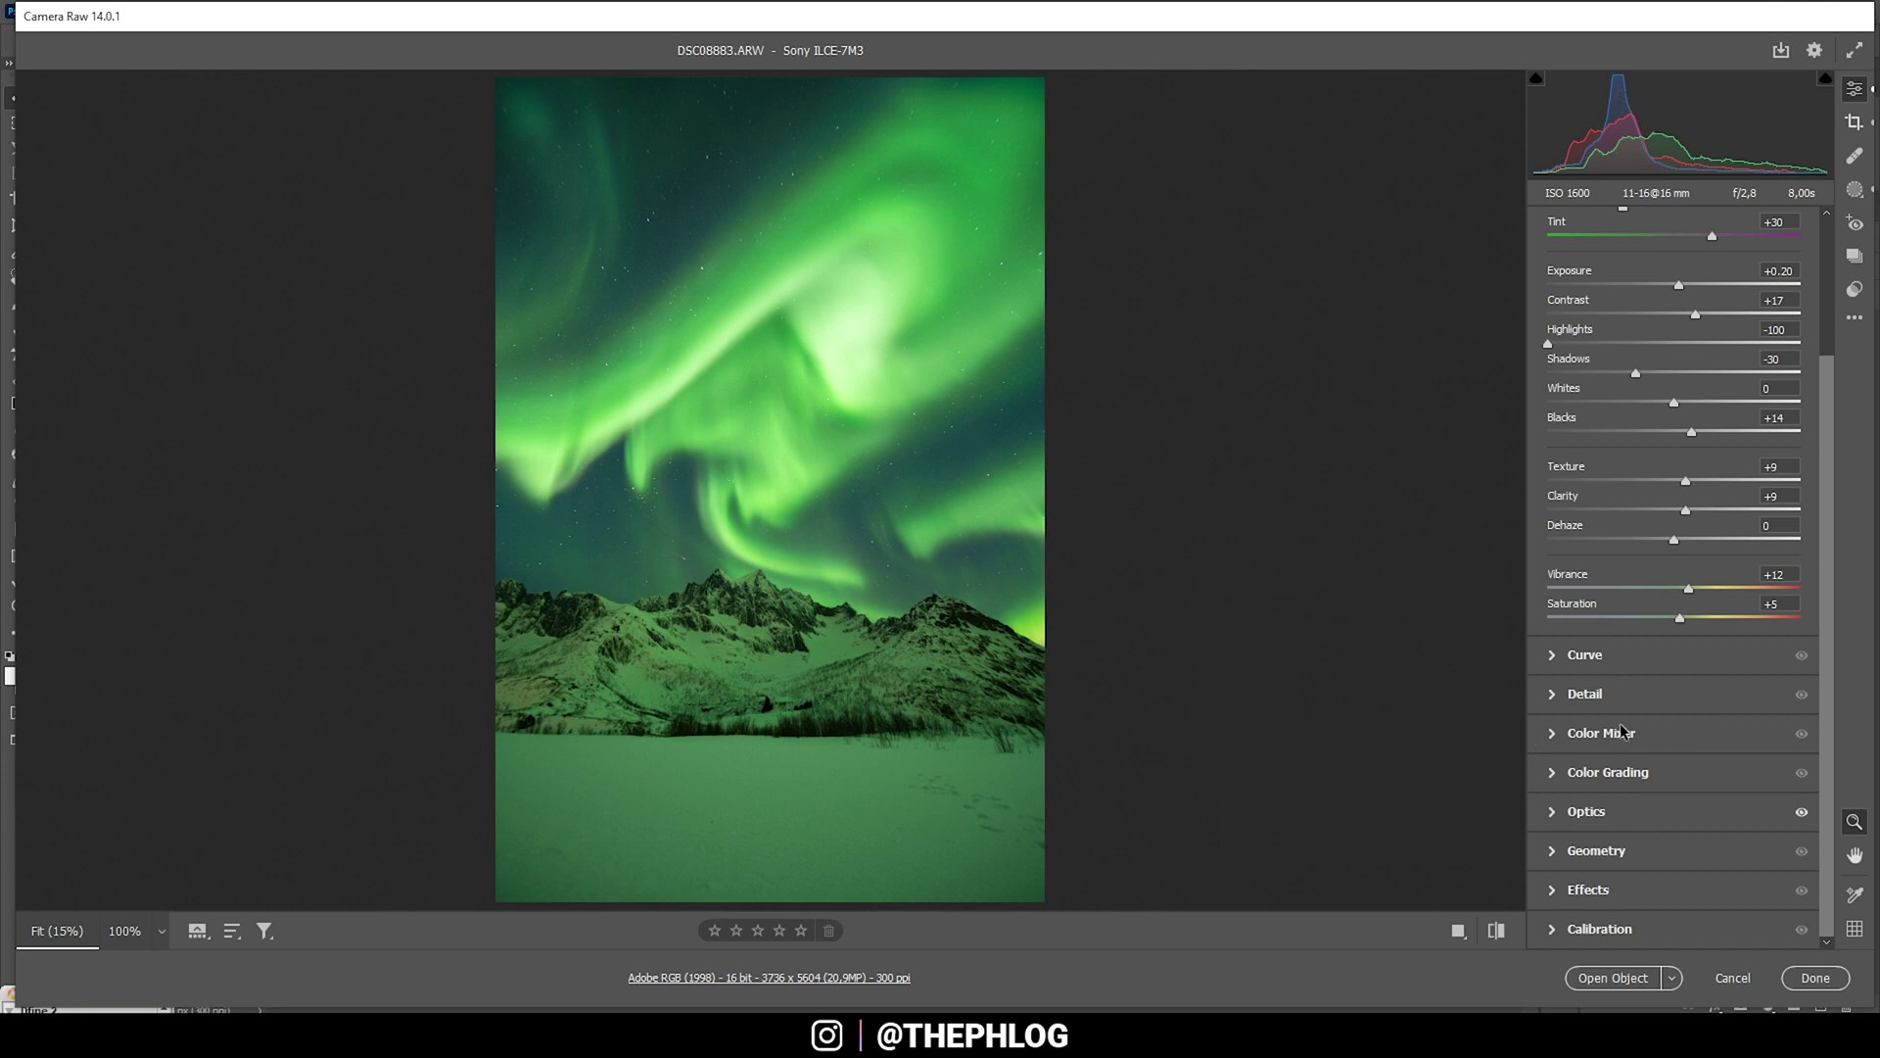
pyautogui.click(1551, 774)
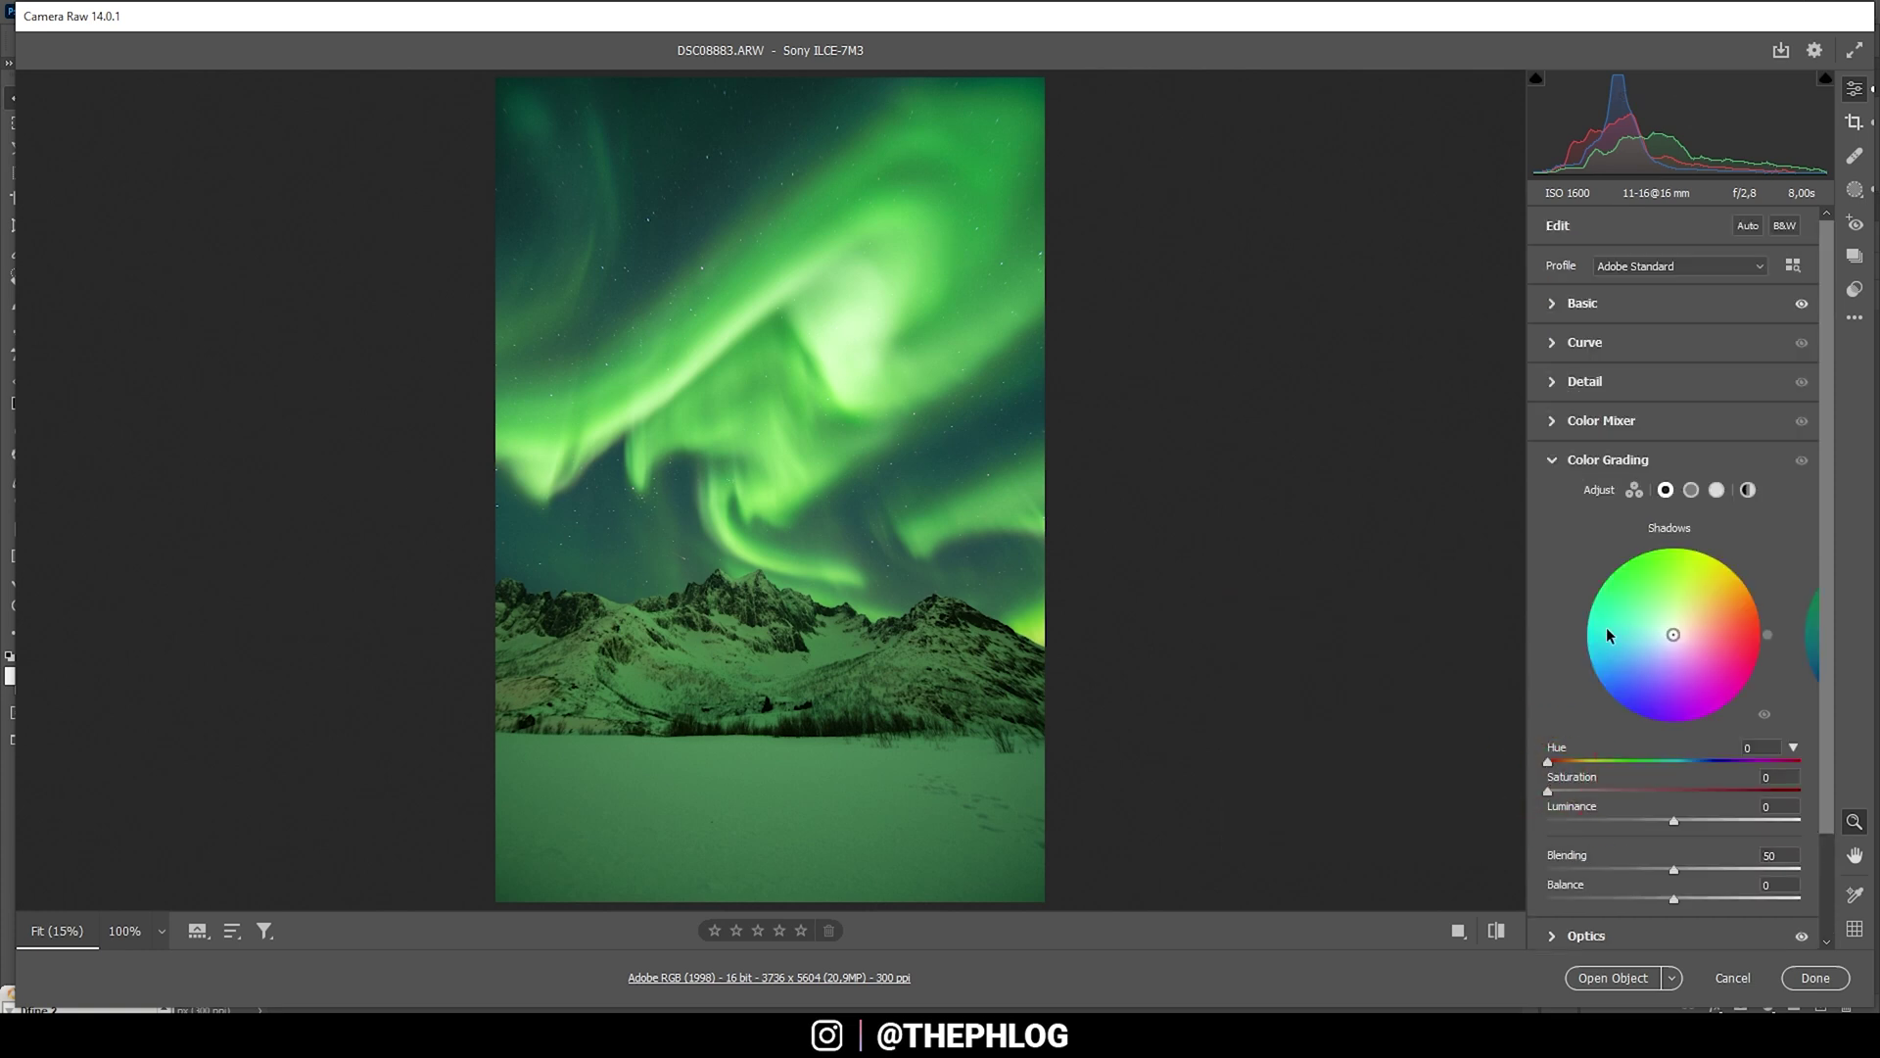
pyautogui.moveTo(1607, 471)
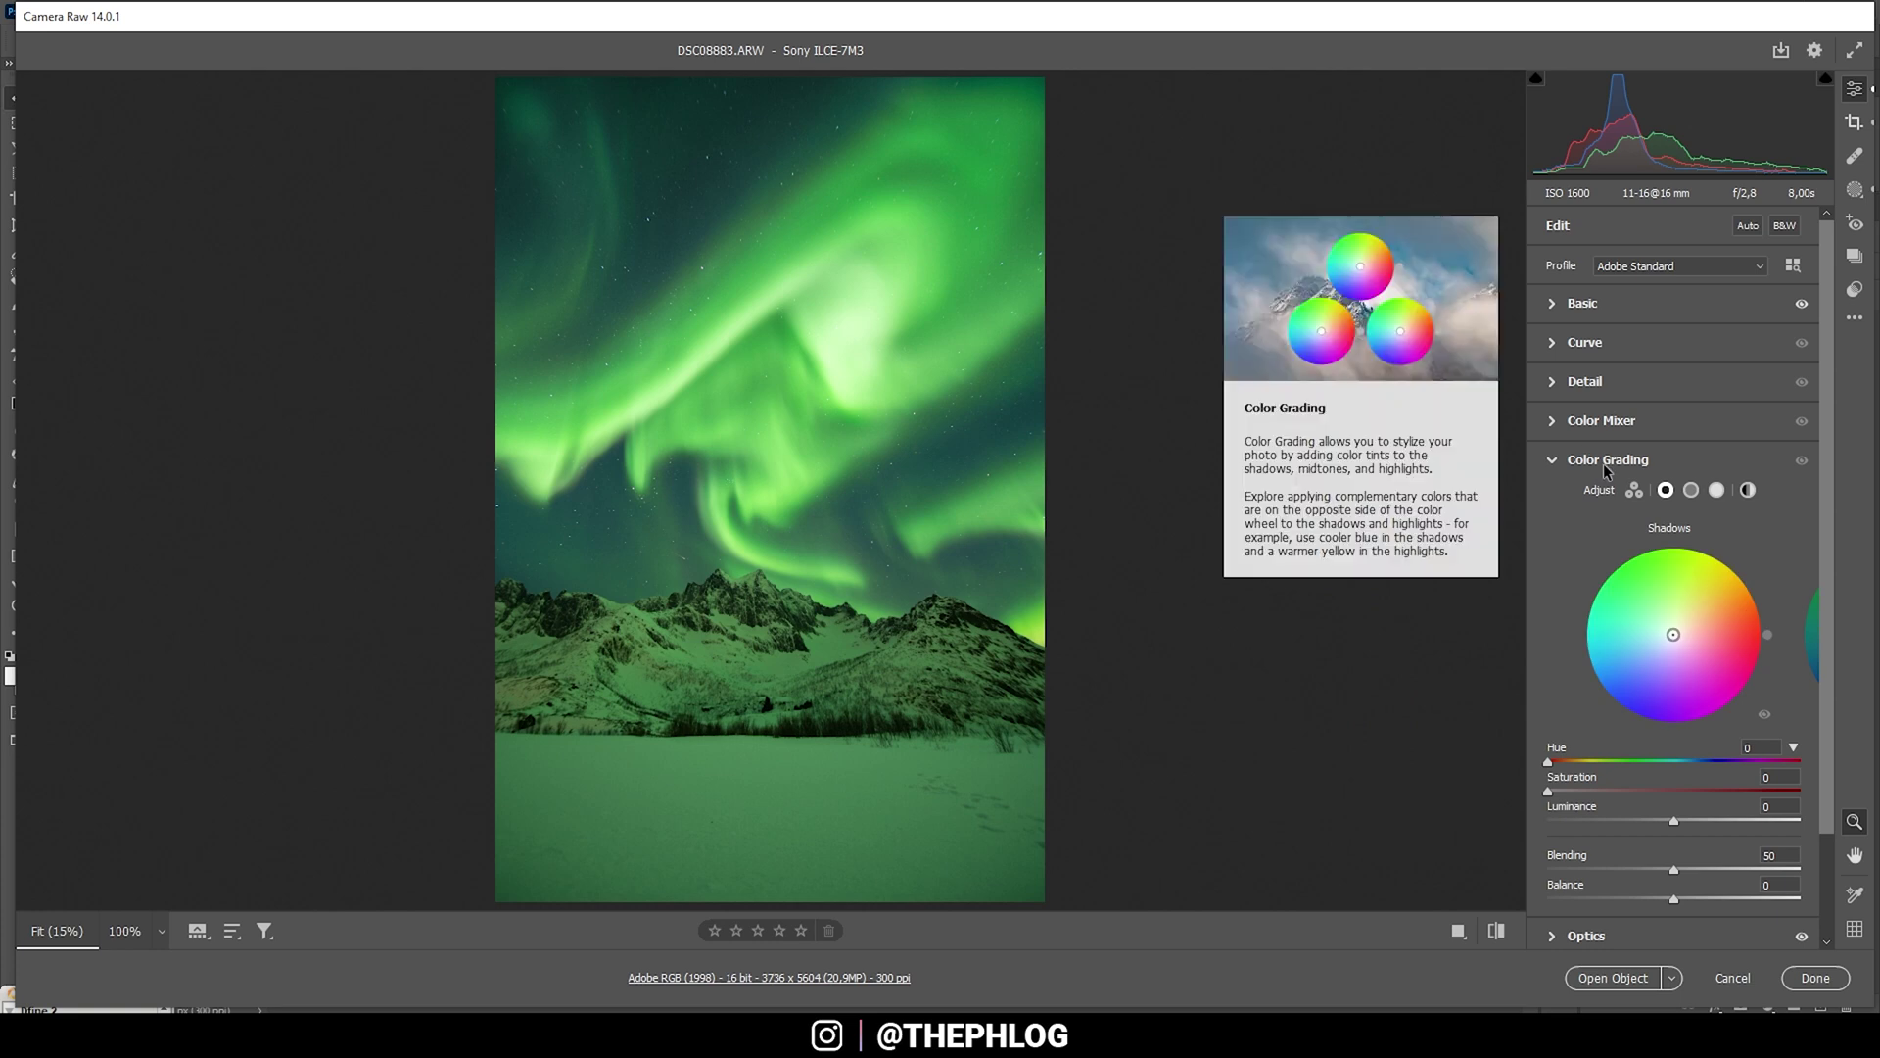
pyautogui.click(1710, 492)
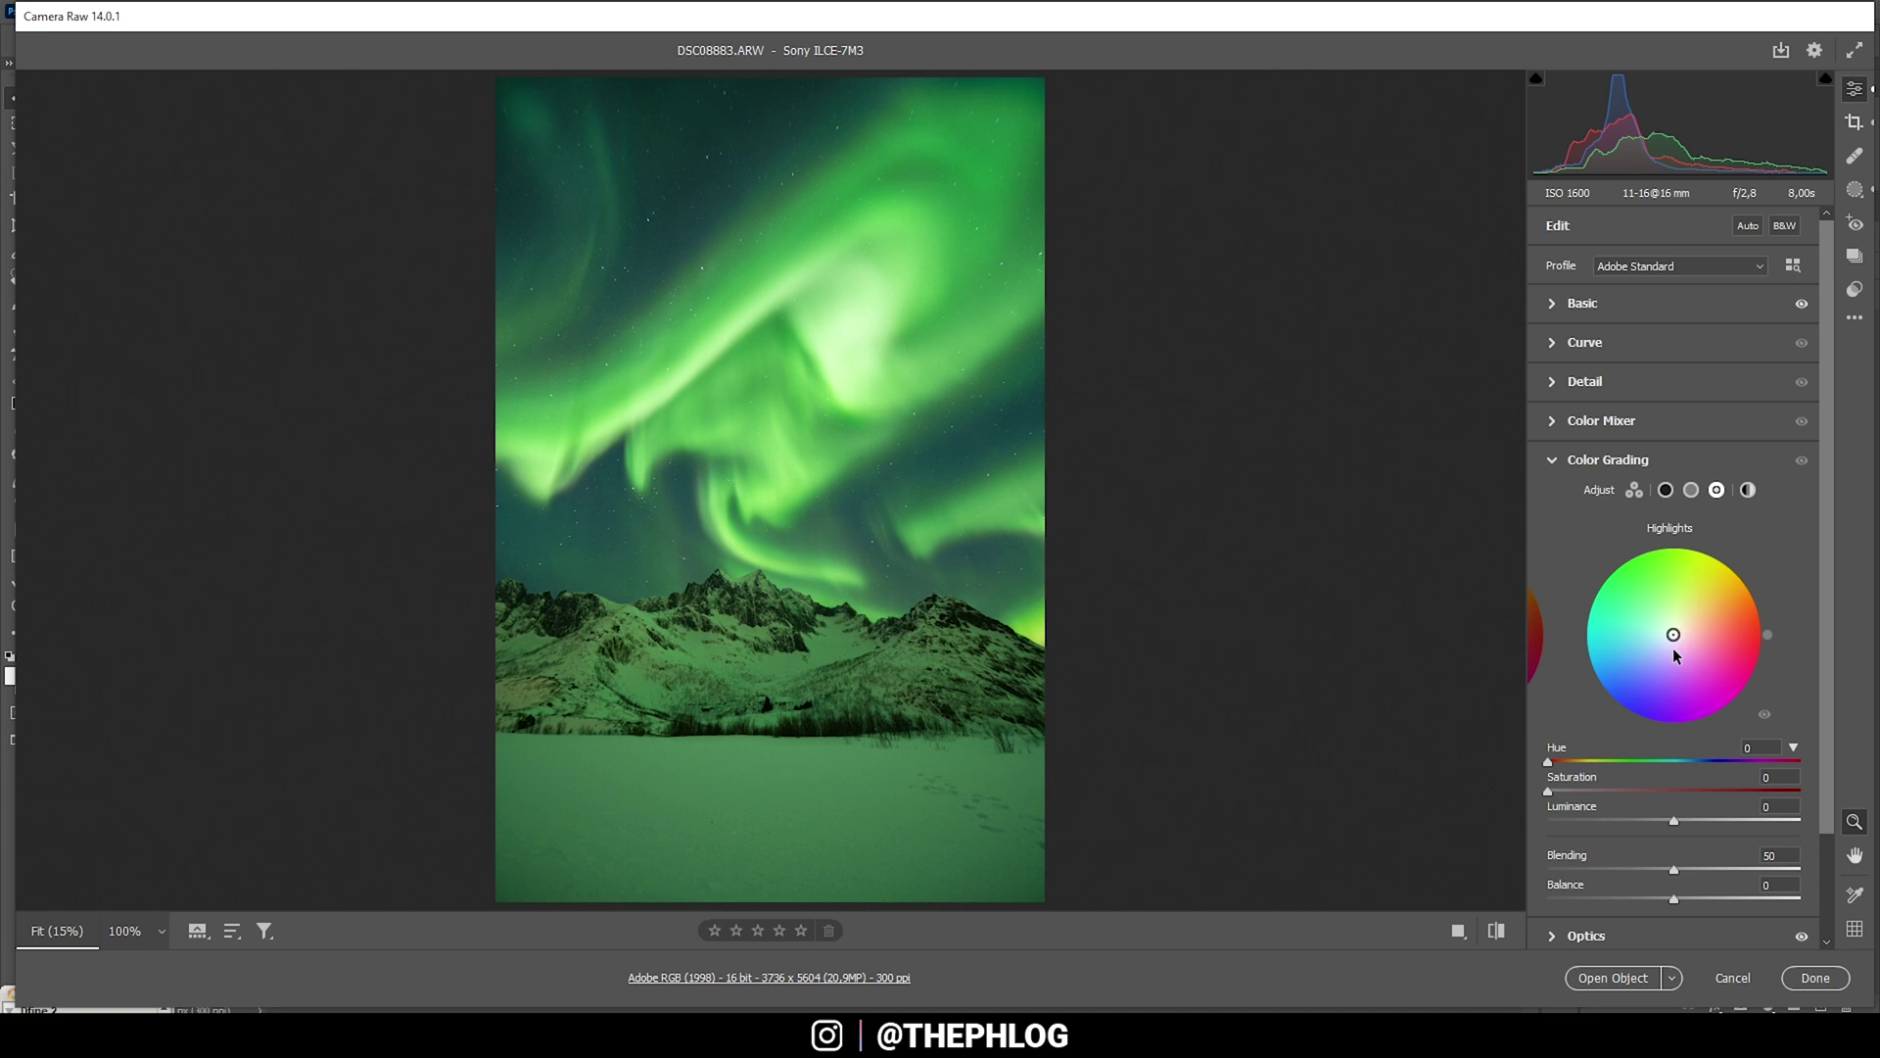
pyautogui.moveTo(1672, 648); pyautogui.dragTo(1671, 628)
pyautogui.moveTo(1622, 762); pyautogui.dragTo(1628, 762)
pyautogui.moveTo(1565, 790)
pyautogui.mouseDown()
pyautogui.moveTo(1539, 778)
pyautogui.moveTo(1565, 783)
pyautogui.mouseUp()
# Grade the shadows blue at Hue 222, Saturation 11, then preview without Color Grading
pyautogui.click(1564, 791)
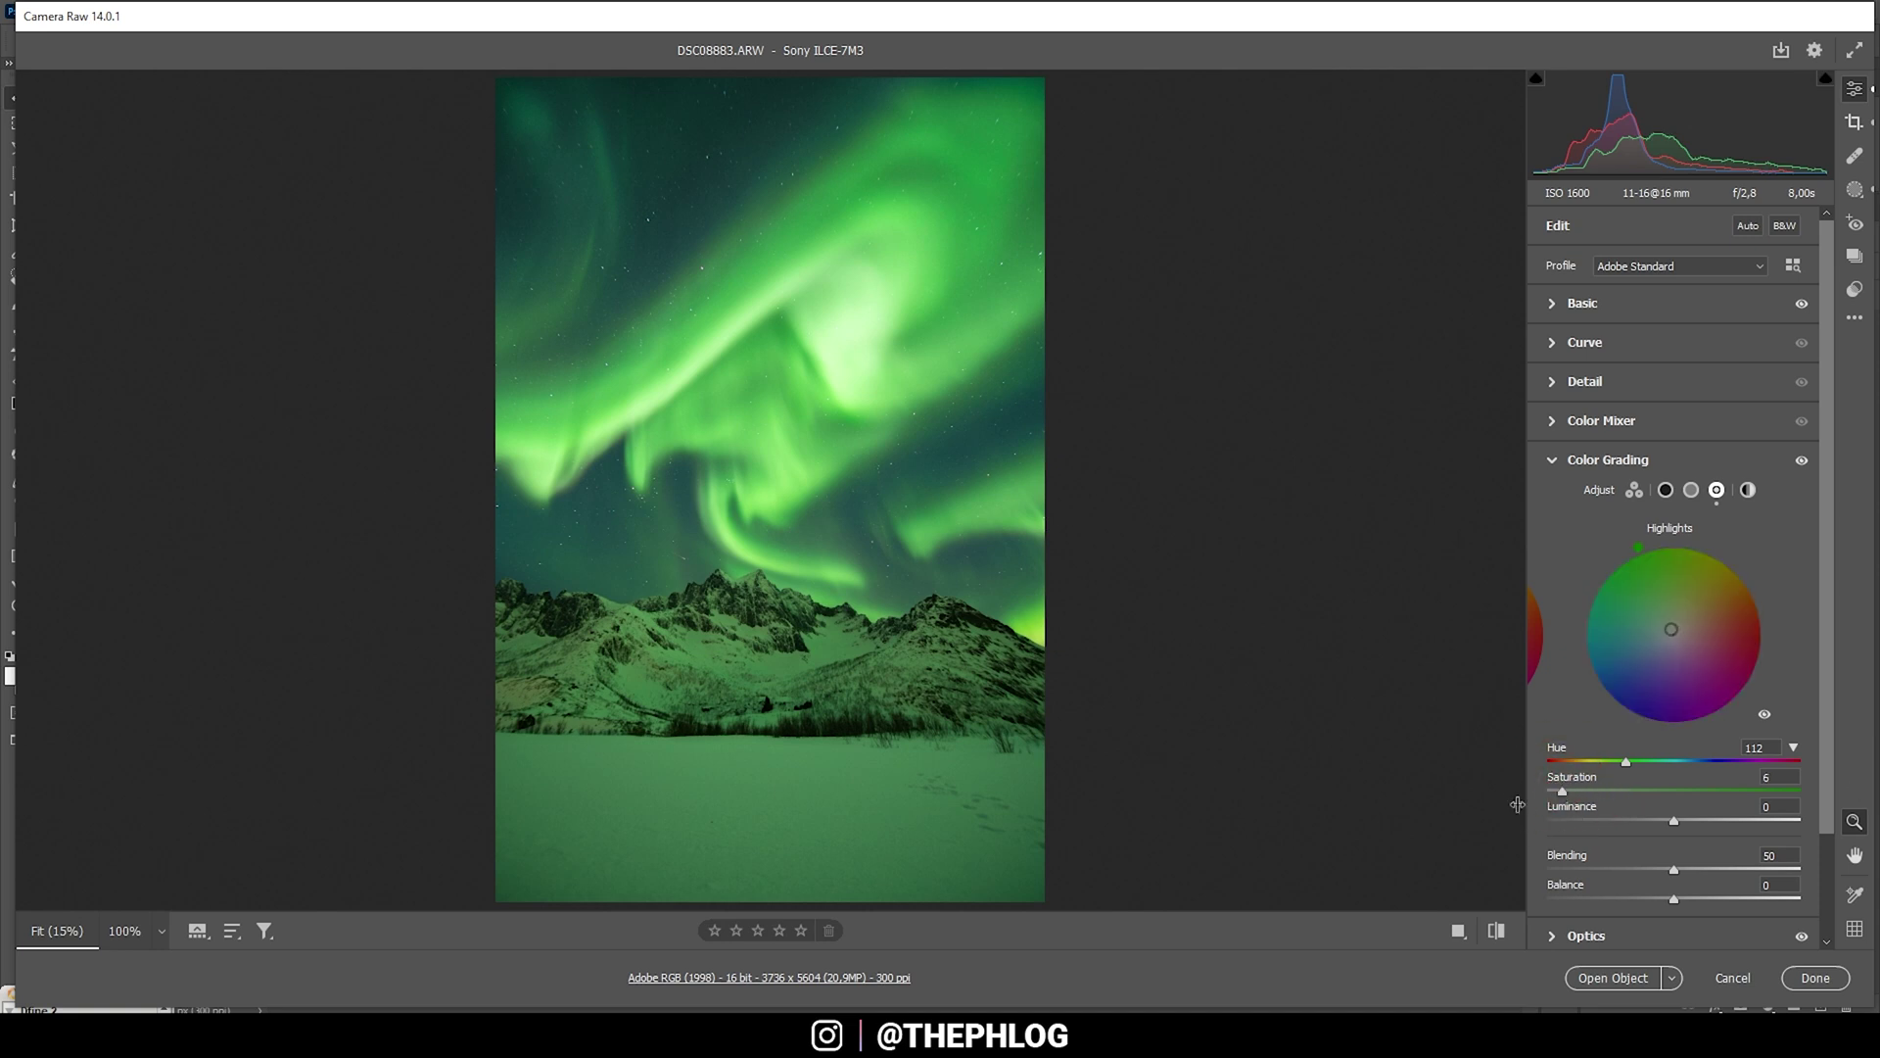
pyautogui.click(1665, 492)
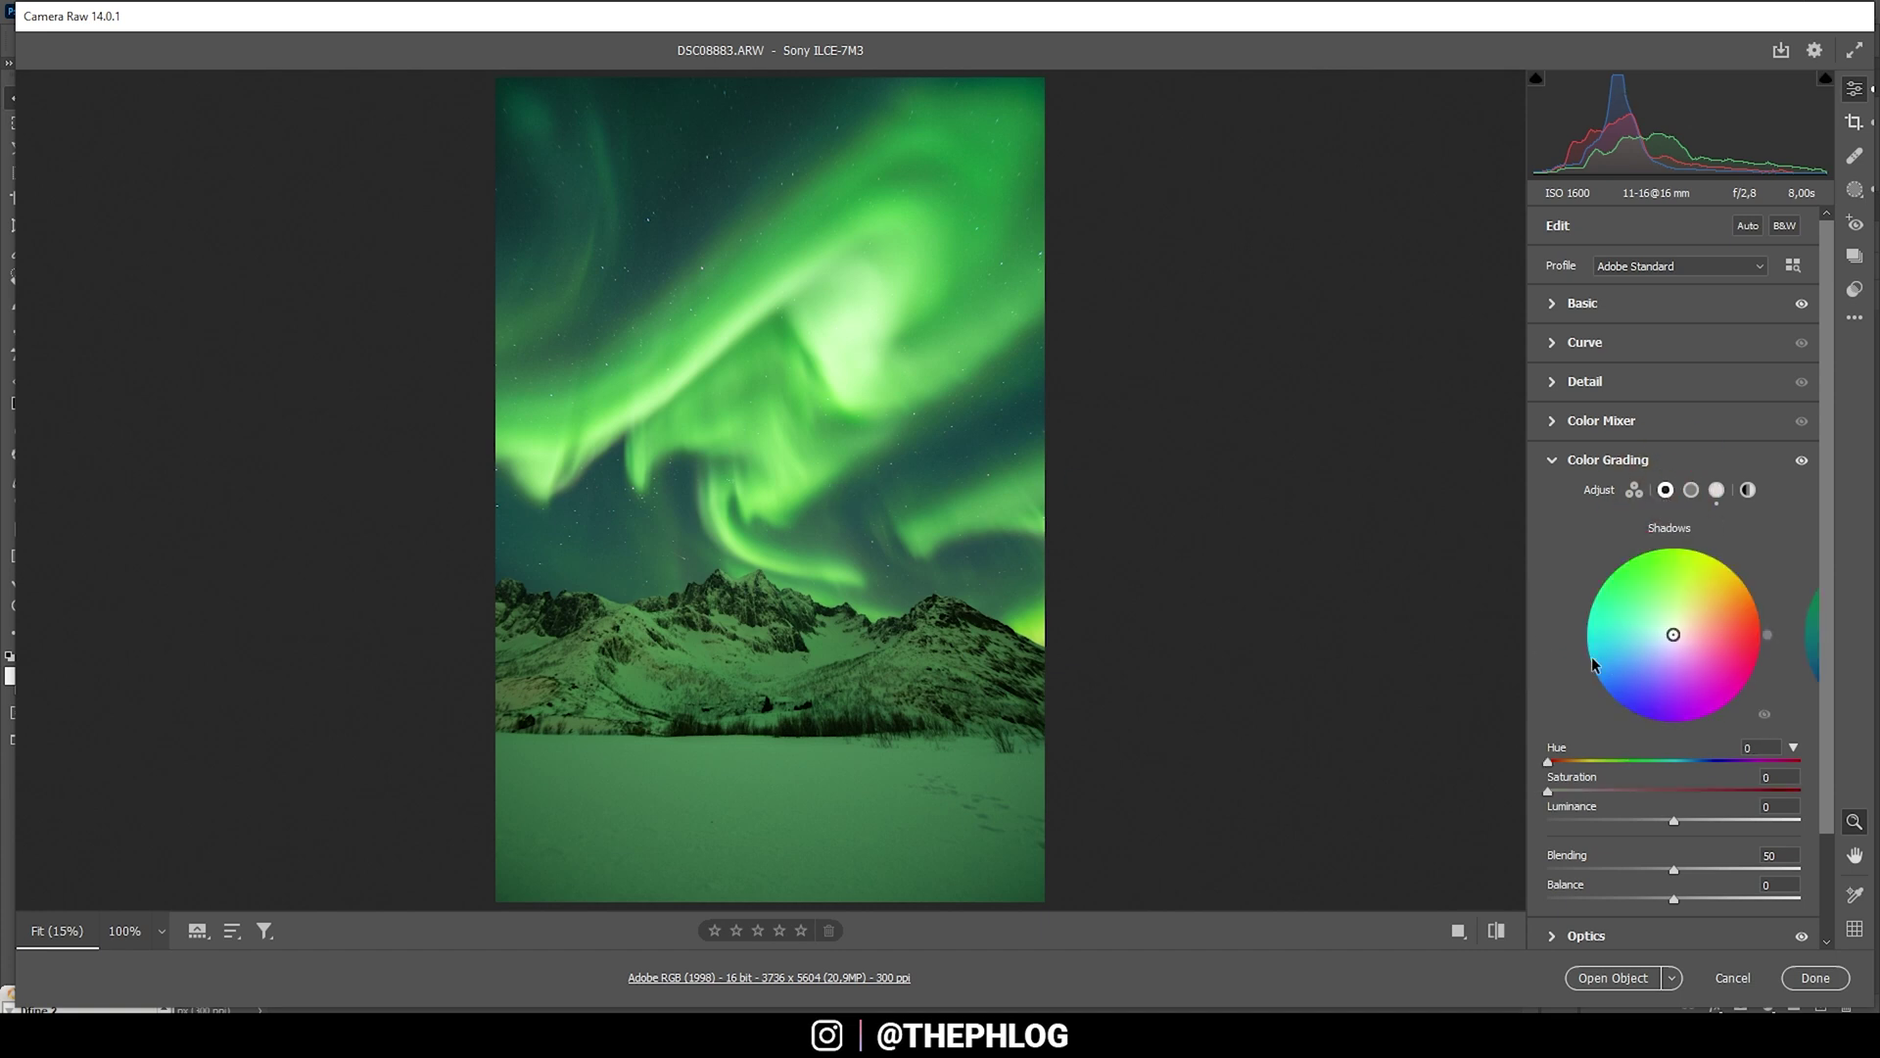
pyautogui.moveTo(1674, 638); pyautogui.dragTo(1652, 653)
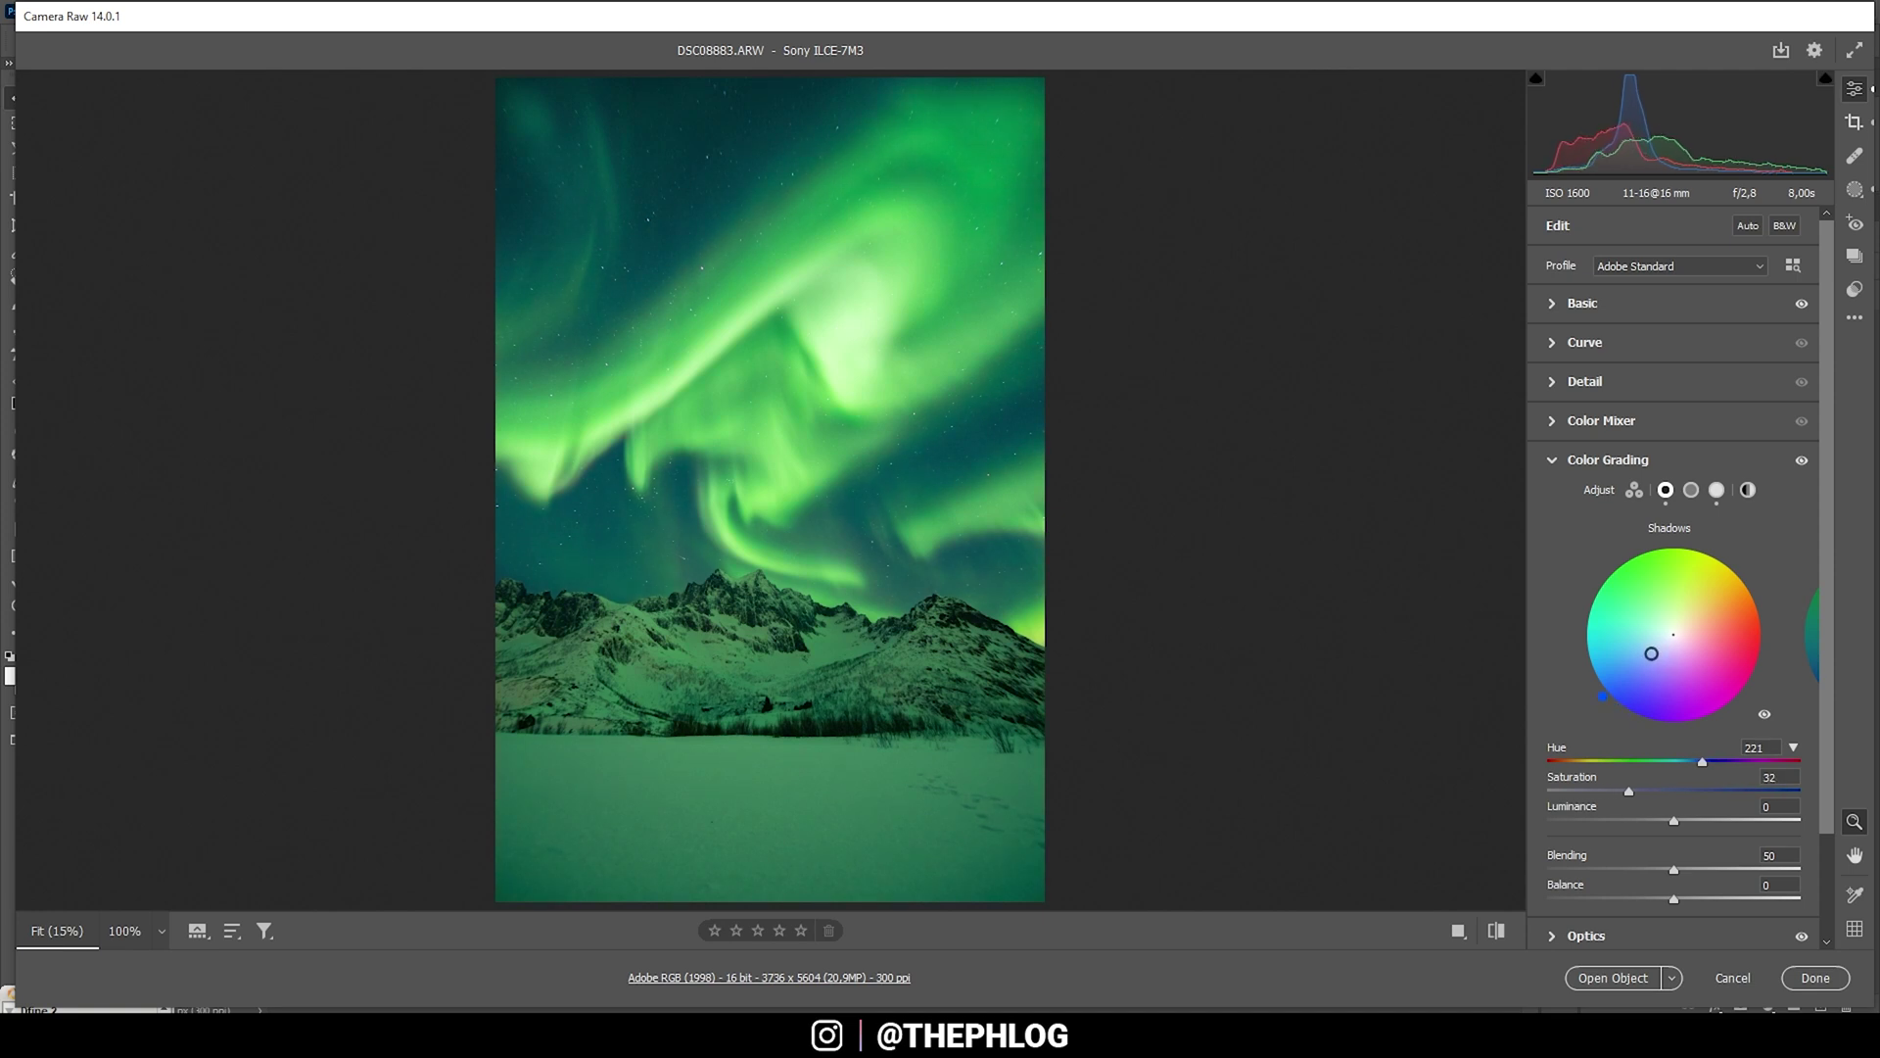
pyautogui.moveTo(1703, 761); pyautogui.dragTo(1705, 762)
pyautogui.moveTo(1627, 792); pyautogui.dragTo(1548, 787)
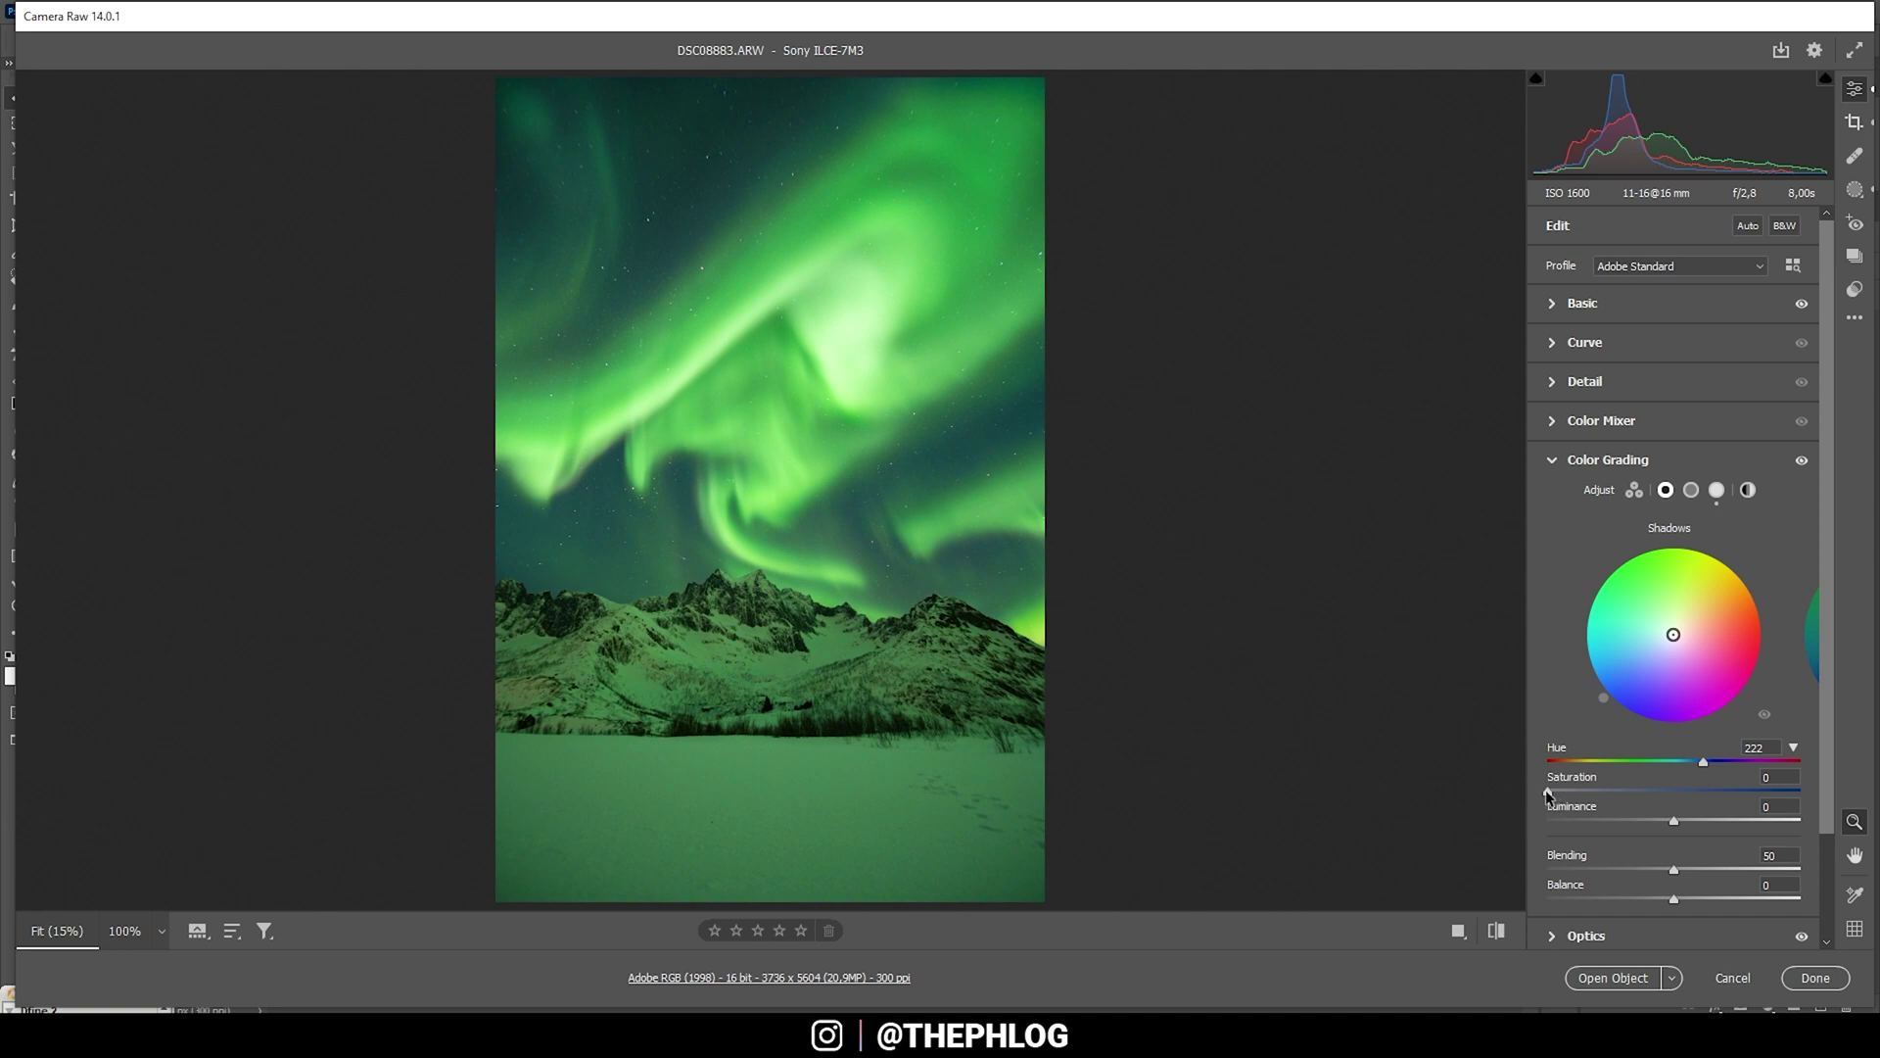
pyautogui.moveTo(1546, 790); pyautogui.dragTo(1573, 793)
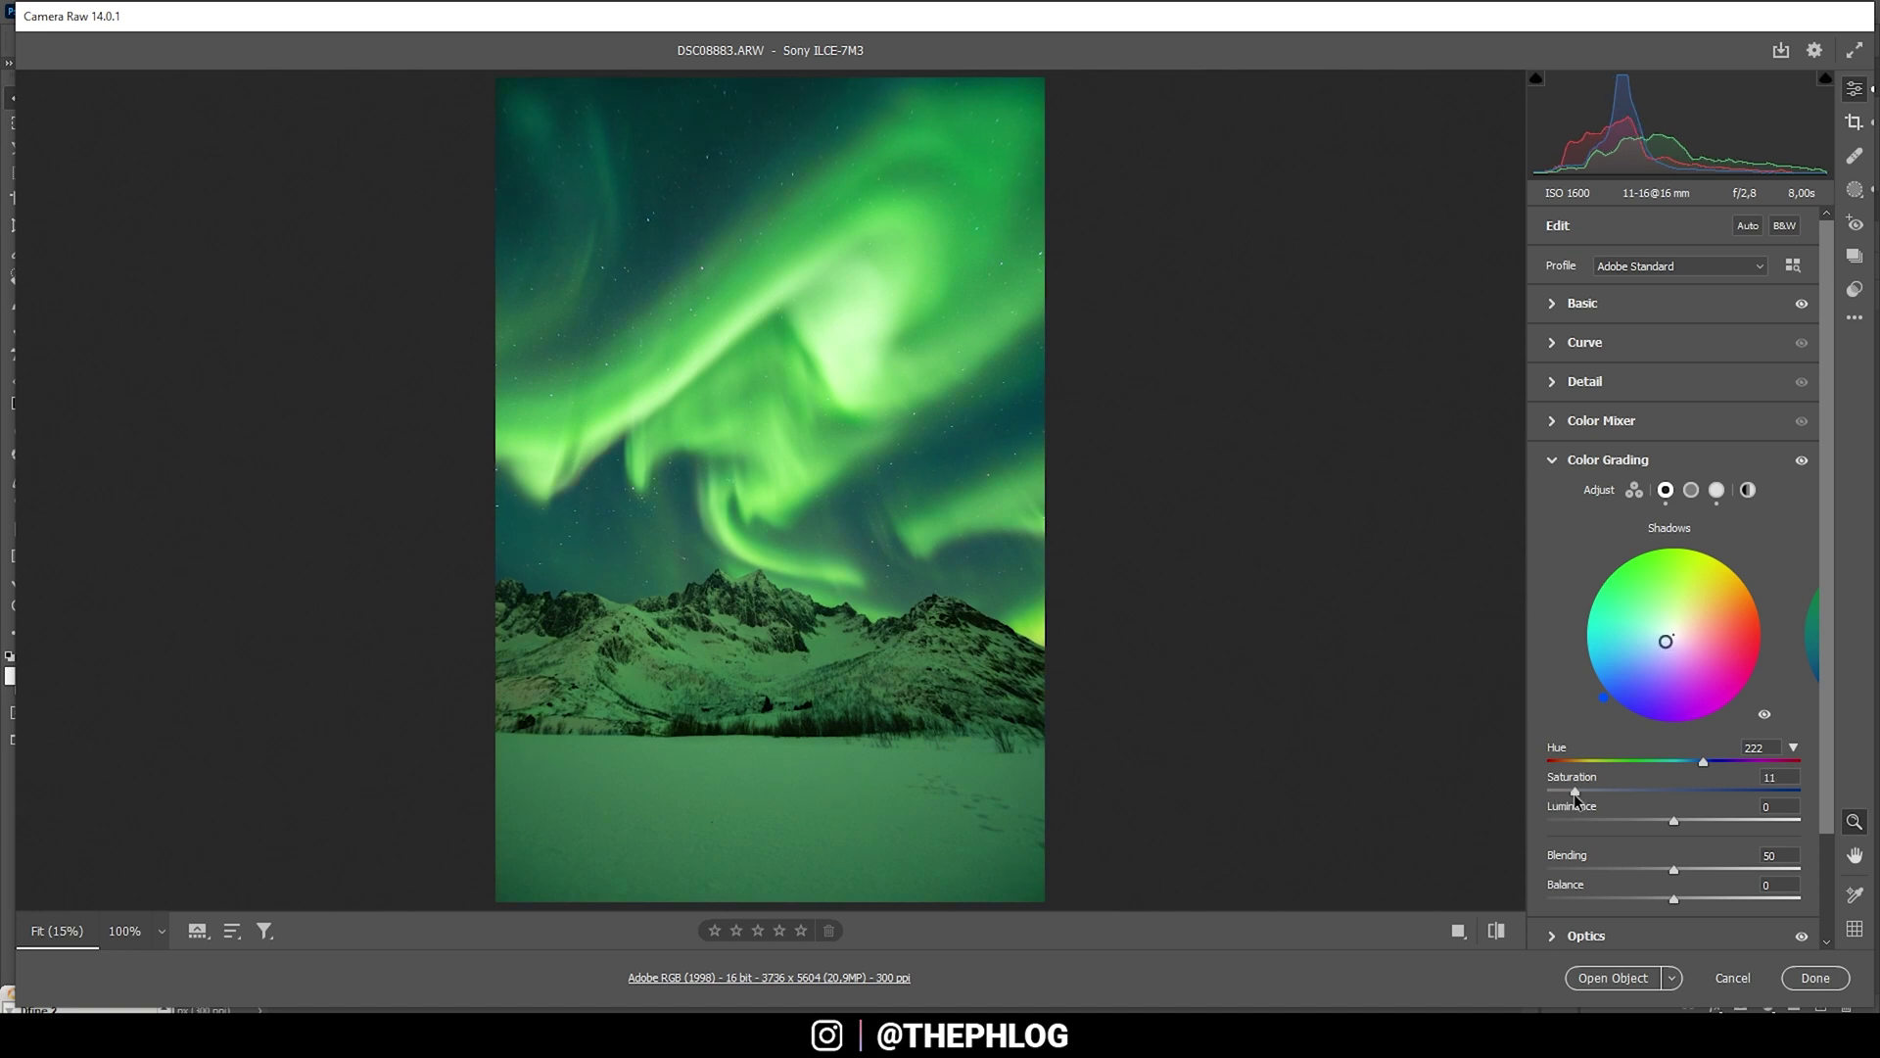
pyautogui.moveTo(1802, 464); pyautogui.dragTo(1802, 464)
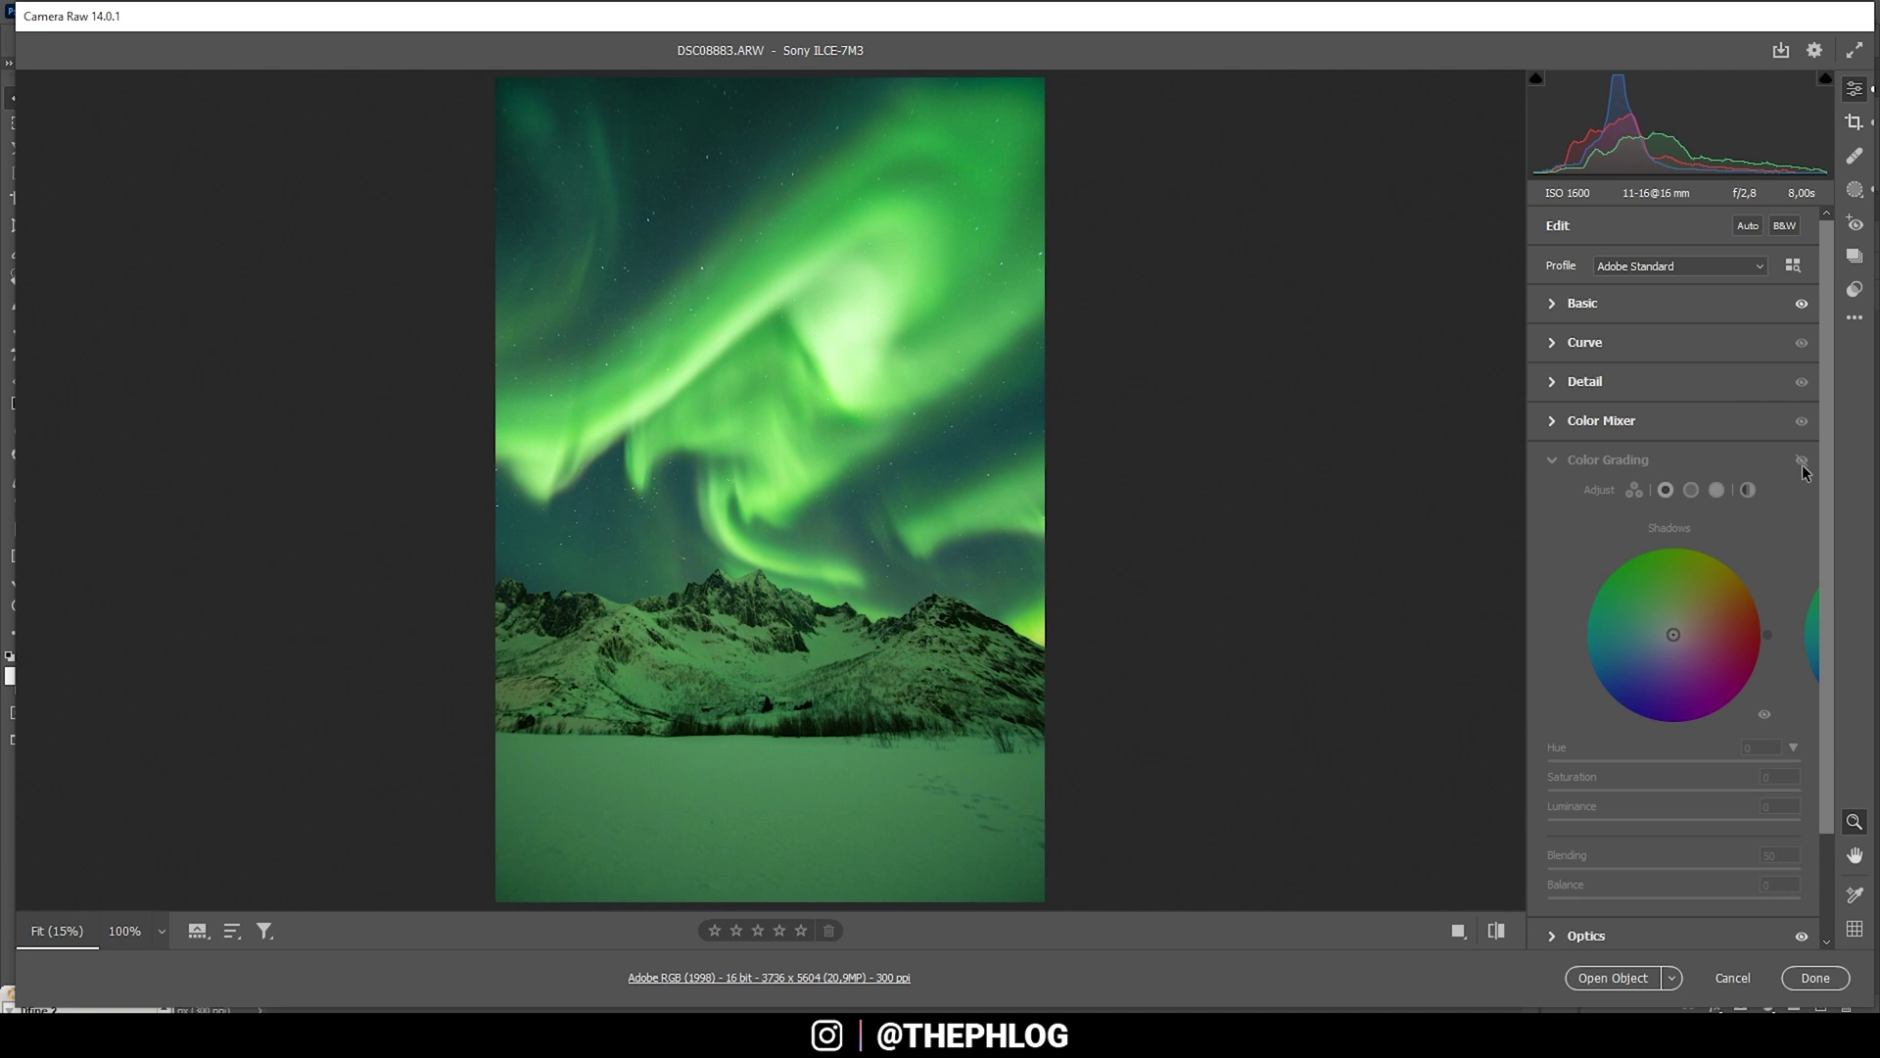
# Toggle Color Grading off and on to compare, then collapse its panel
pyautogui.click(1803, 466)
pyautogui.doubleClick(1803, 466)
pyautogui.click(1665, 459)
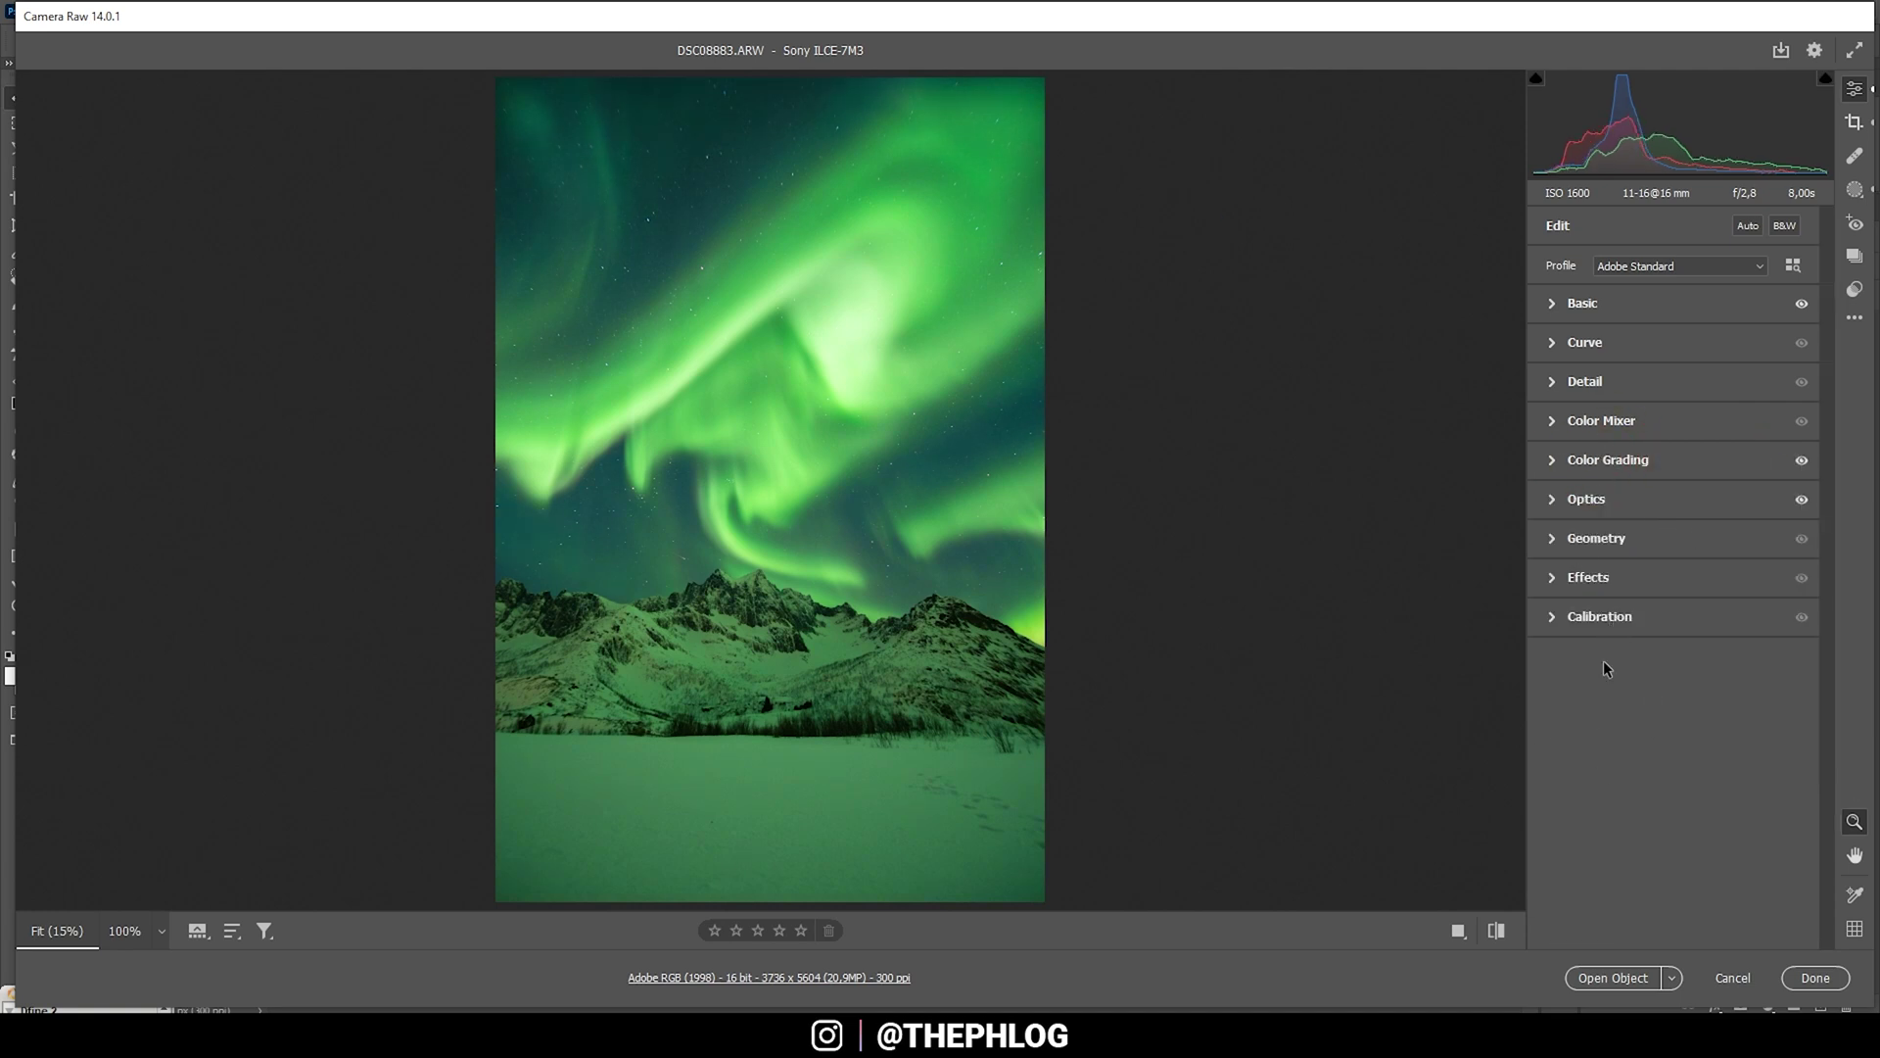
# In Calibration, set Blue Primary Hue to -16 and Green Primary Hue to -11
pyautogui.click(1588, 613)
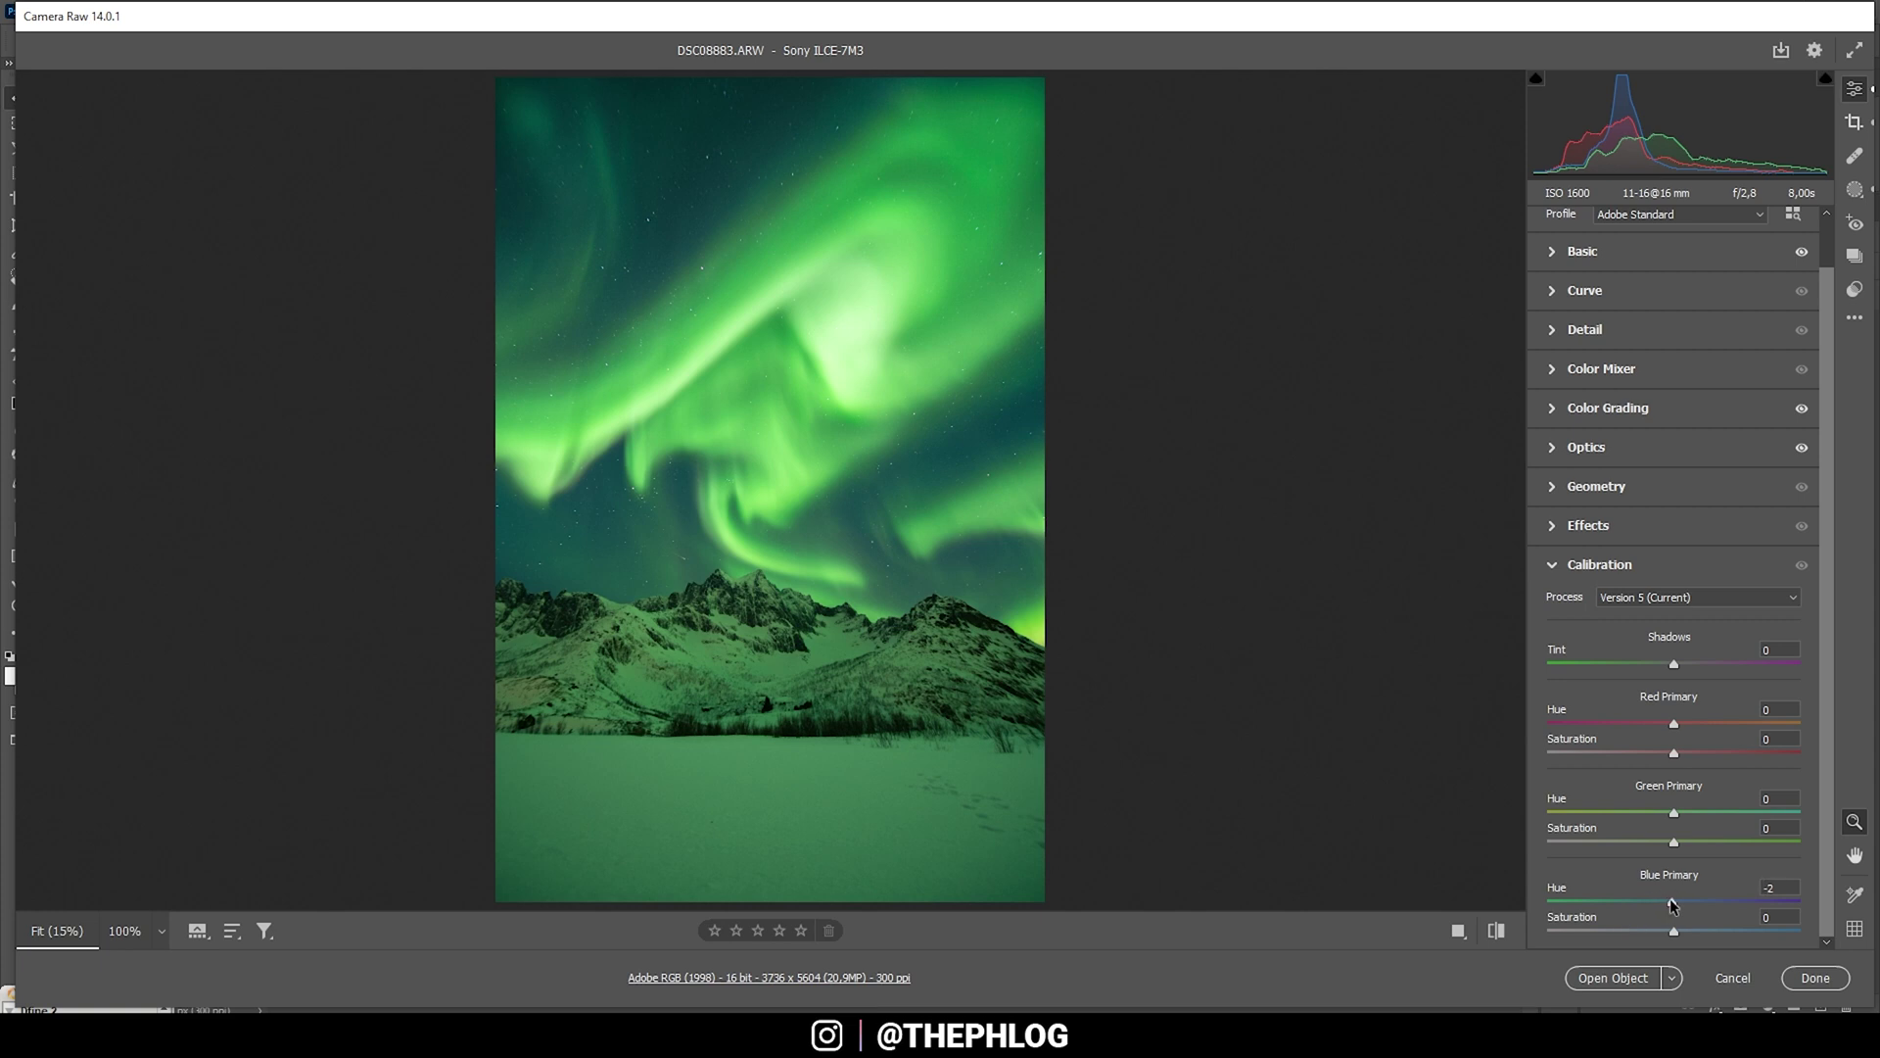
pyautogui.moveTo(1672, 903); pyautogui.dragTo(1662, 905)
pyautogui.moveTo(1659, 903); pyautogui.dragTo(1654, 902)
pyautogui.moveTo(1675, 813); pyautogui.dragTo(1665, 813)
# Sharpen to 55 with masking 52, then open the photo in Photoshop as a smart object
pyautogui.click(1553, 330)
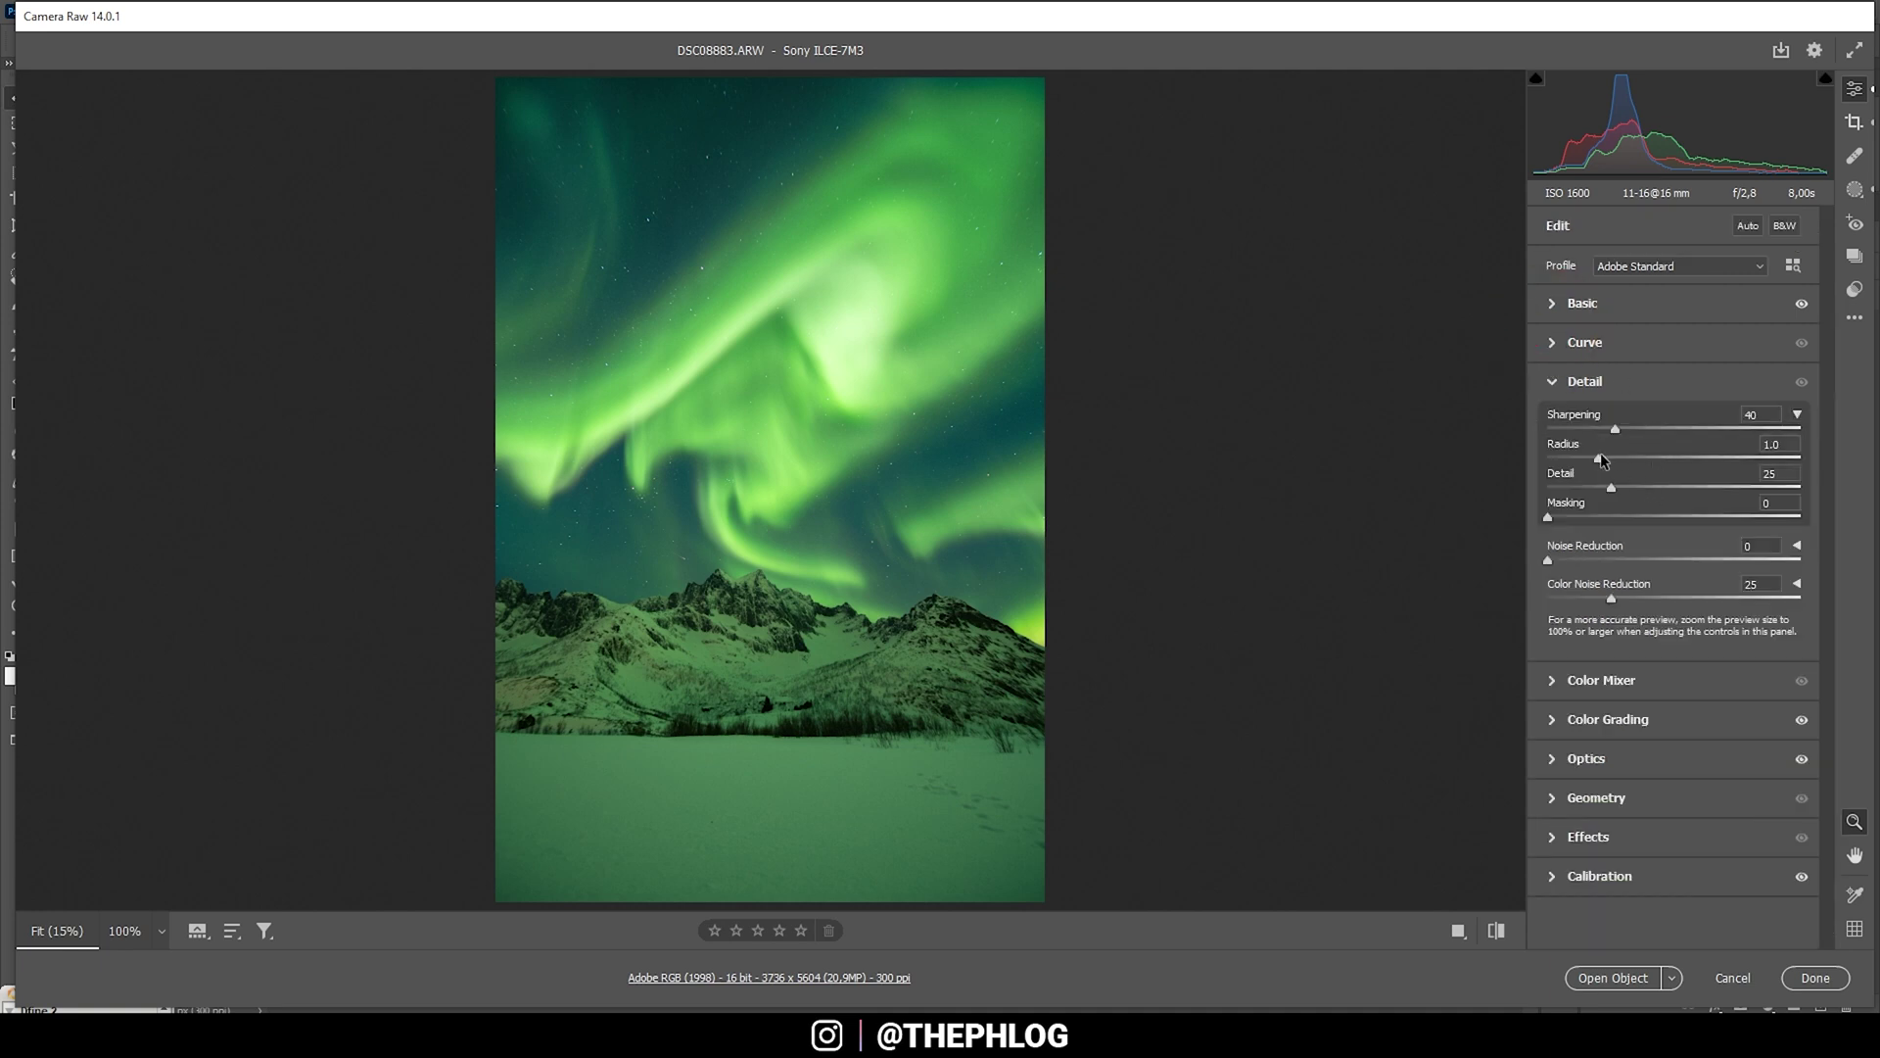
pyautogui.moveTo(1570, 521); pyautogui.dragTo(1676, 525)
pyautogui.moveTo(1625, 425); pyautogui.dragTo(1635, 426)
pyautogui.click(1613, 978)
# Add an empty Layer 1 in Overlay mode above DSC08883 and open TK RapidMask2
pyautogui.scroll(1, 830, 669)
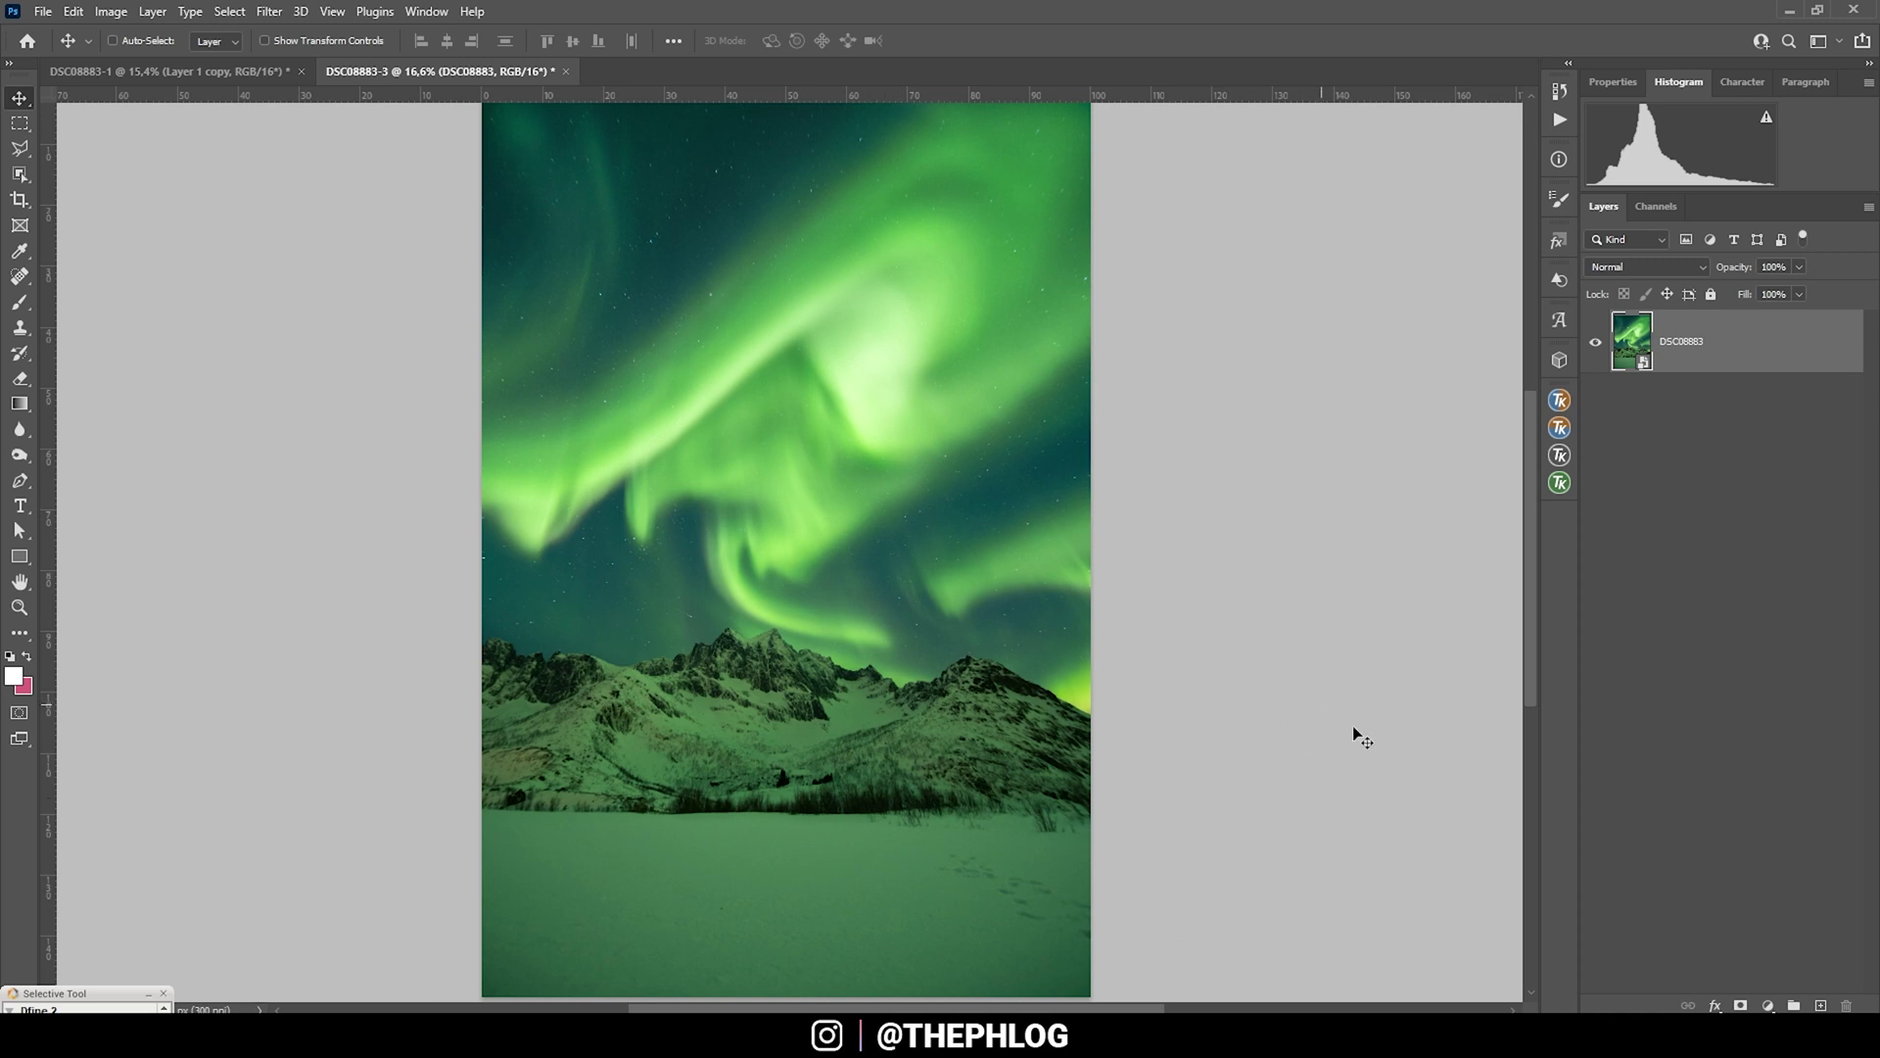
pyautogui.click(1821, 1005)
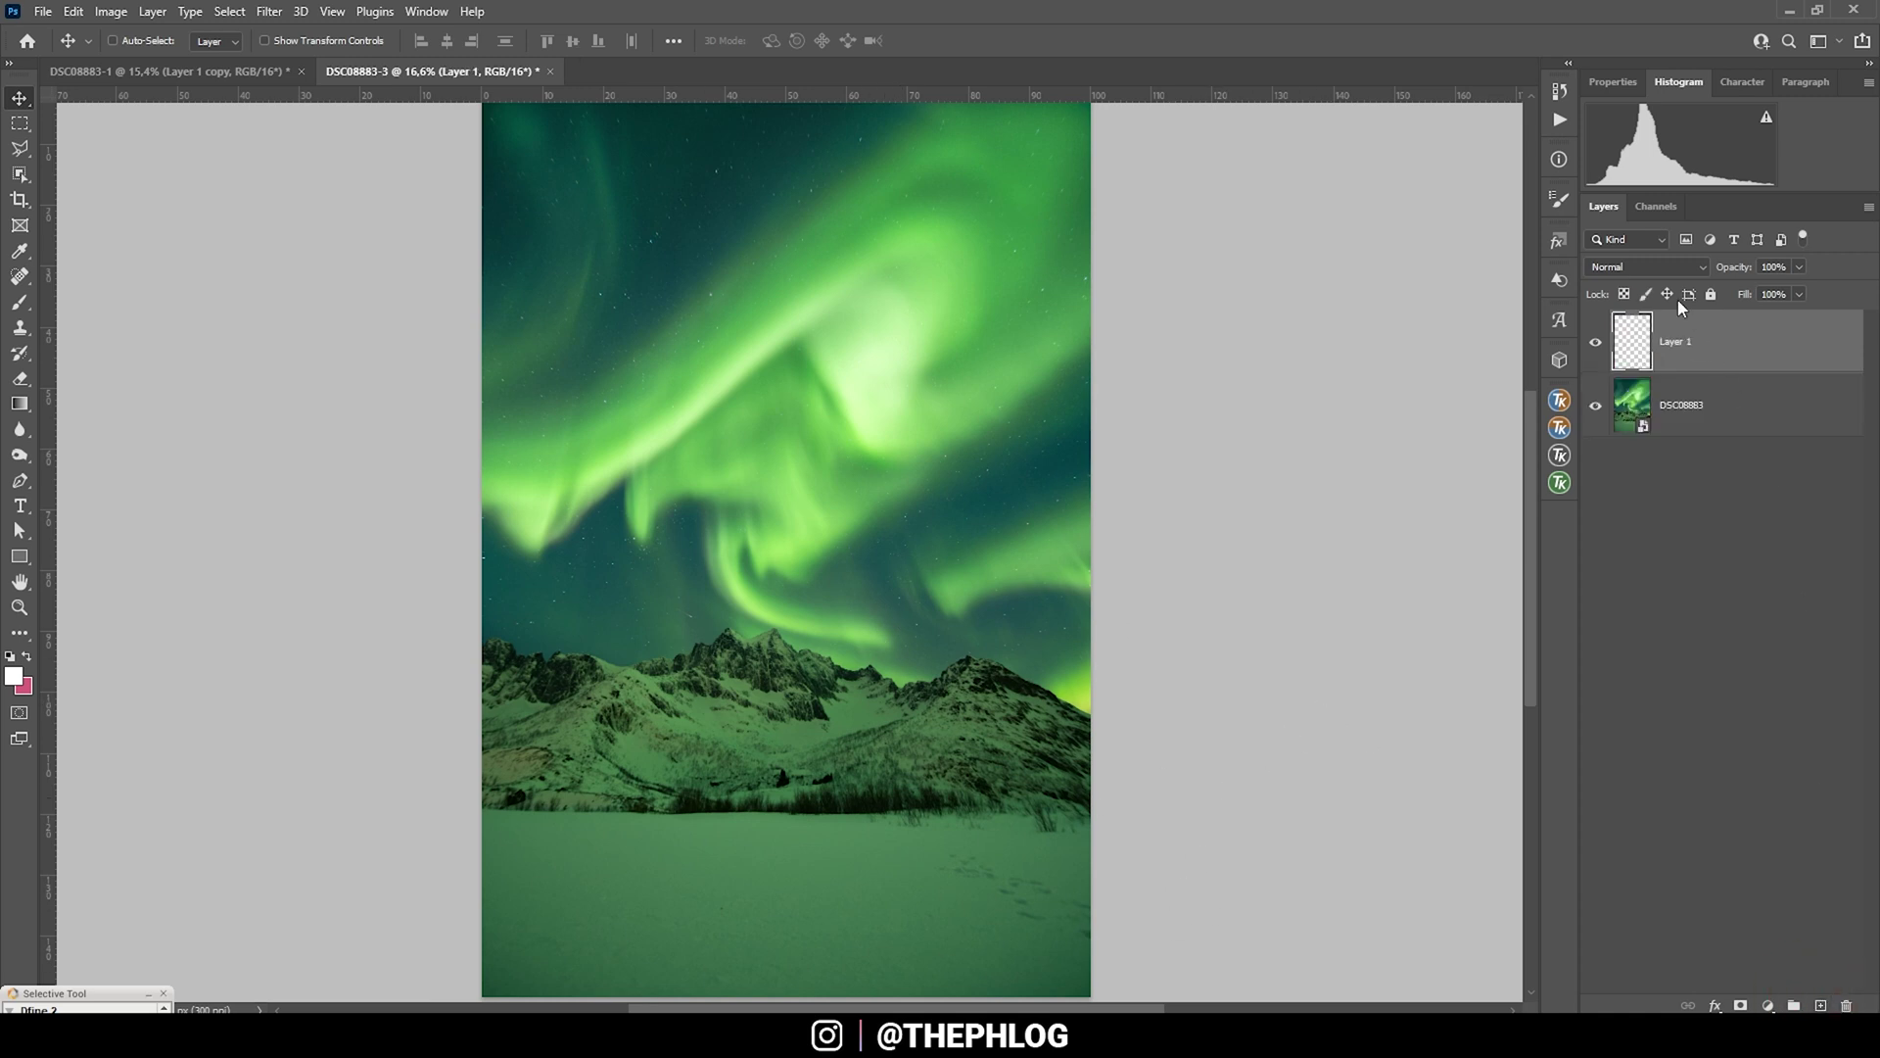
pyautogui.click(1700, 268)
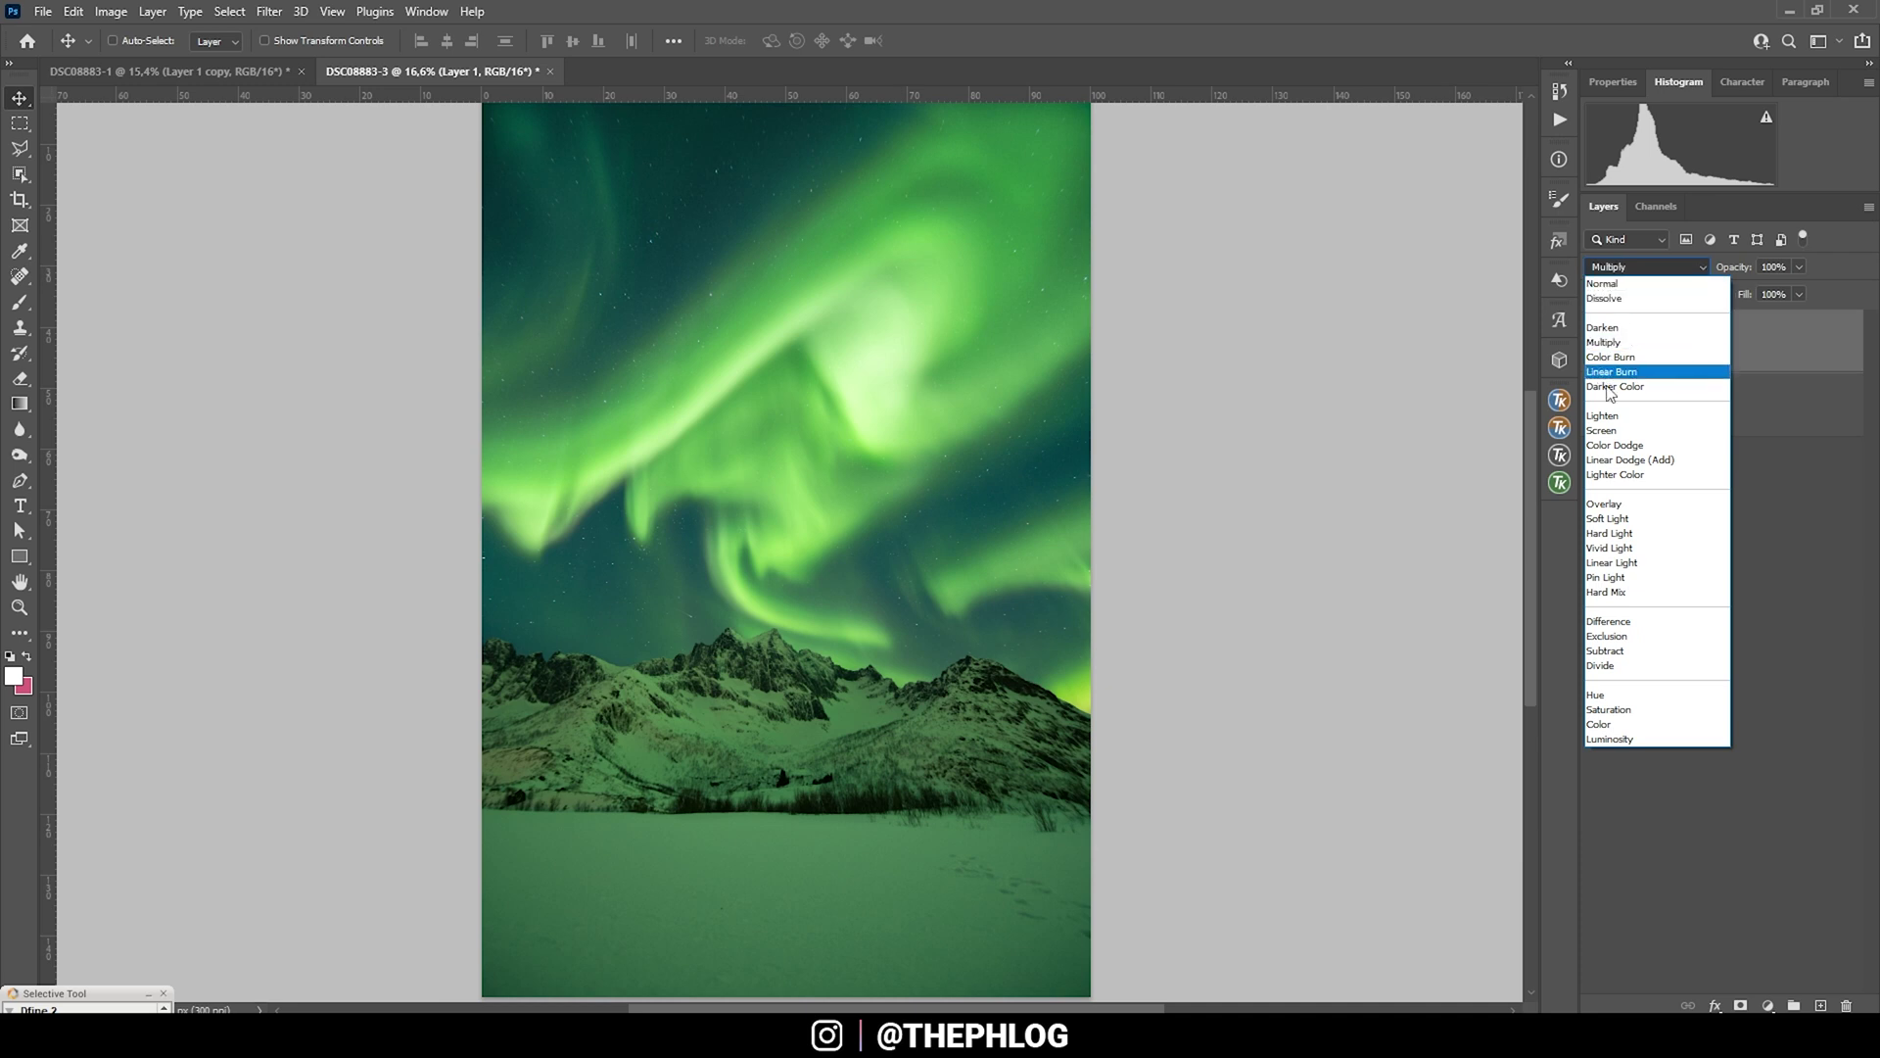
pyautogui.click(1657, 505)
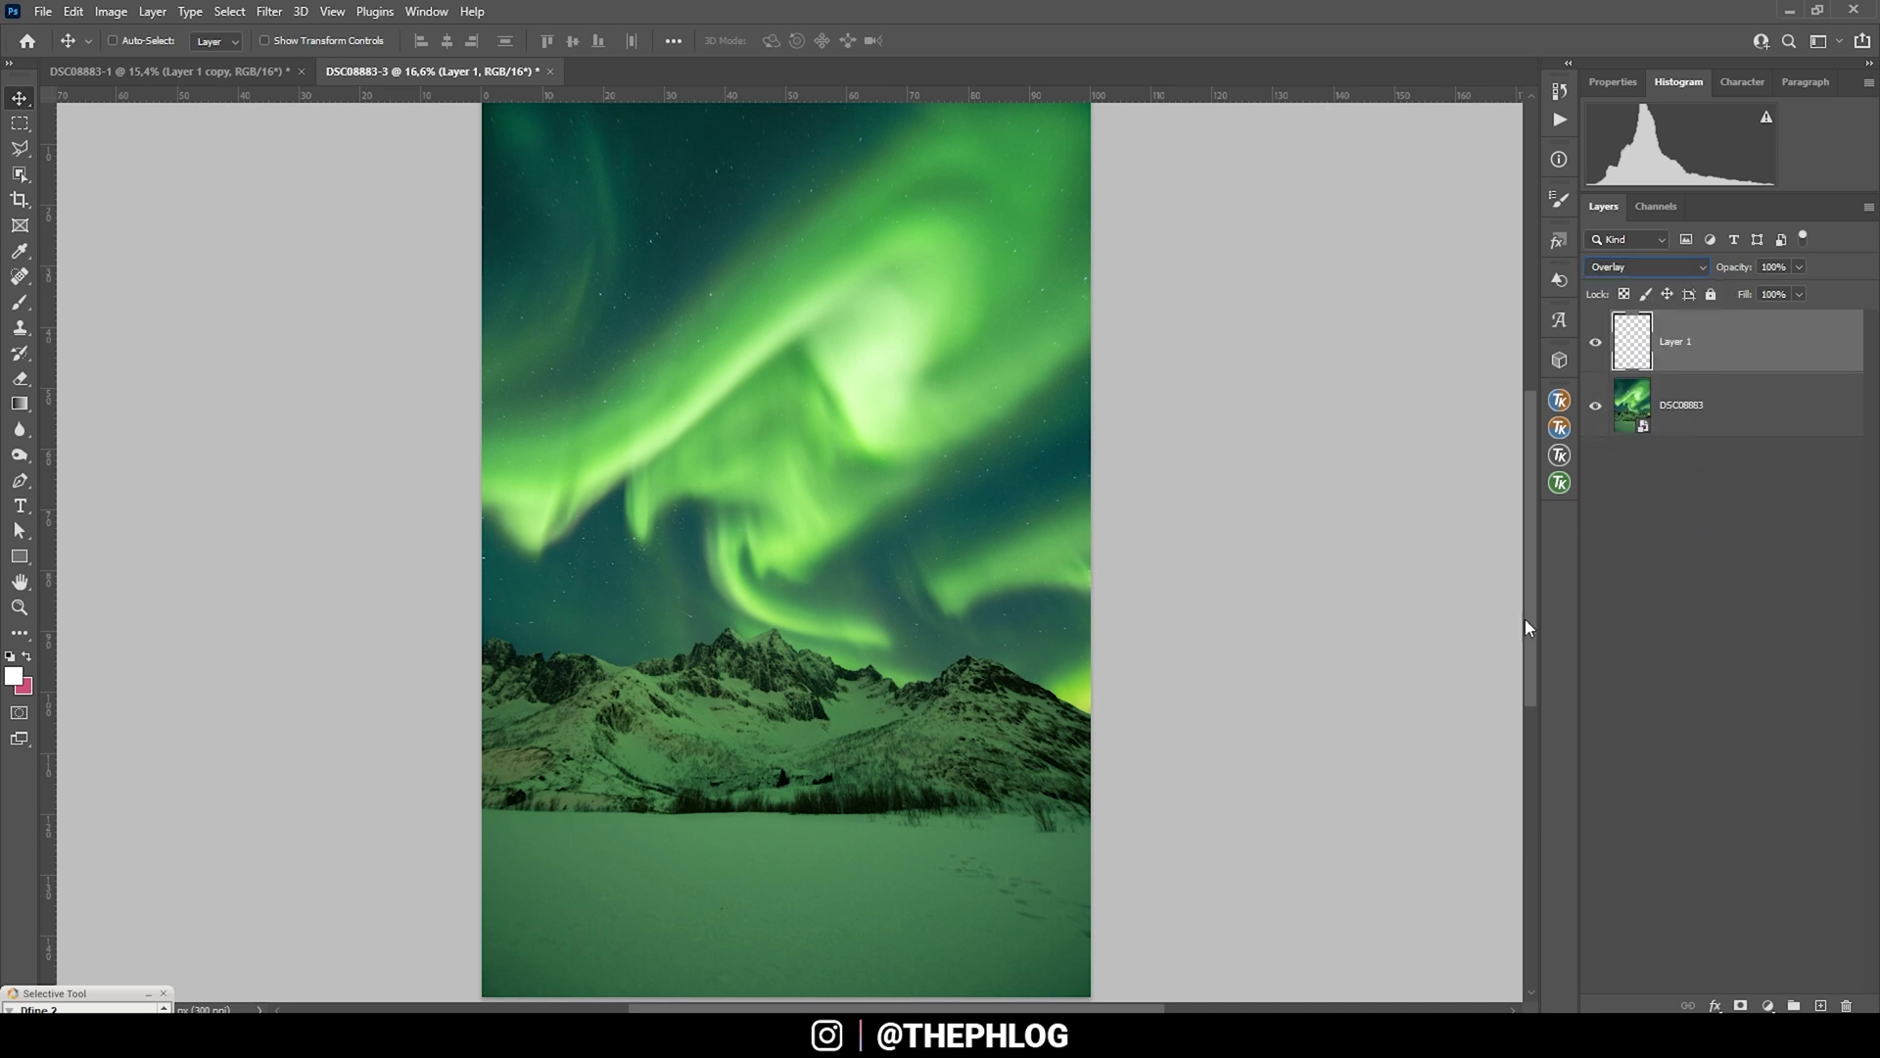
pyautogui.click(1559, 483)
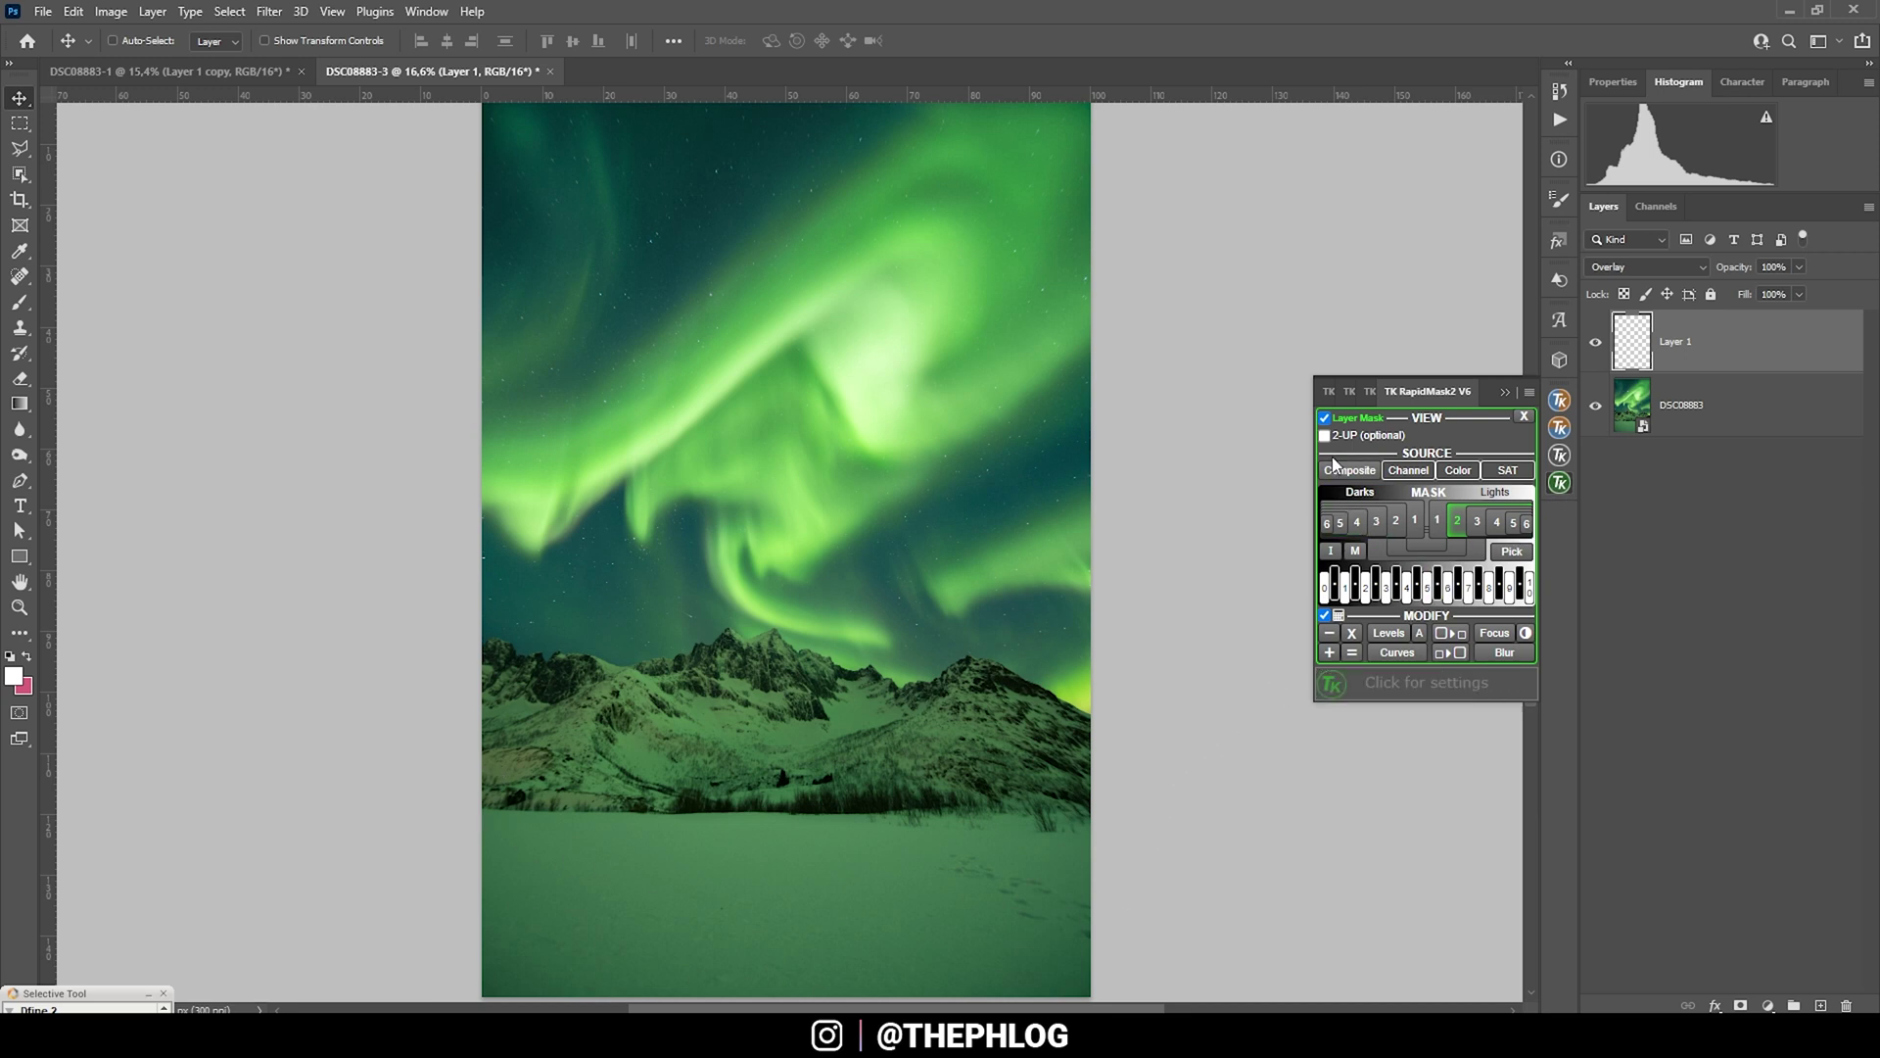
# Give Layer 1 a Lights-1 luminosity layer mask using TK RapidMask2
pyautogui.click(1324, 418)
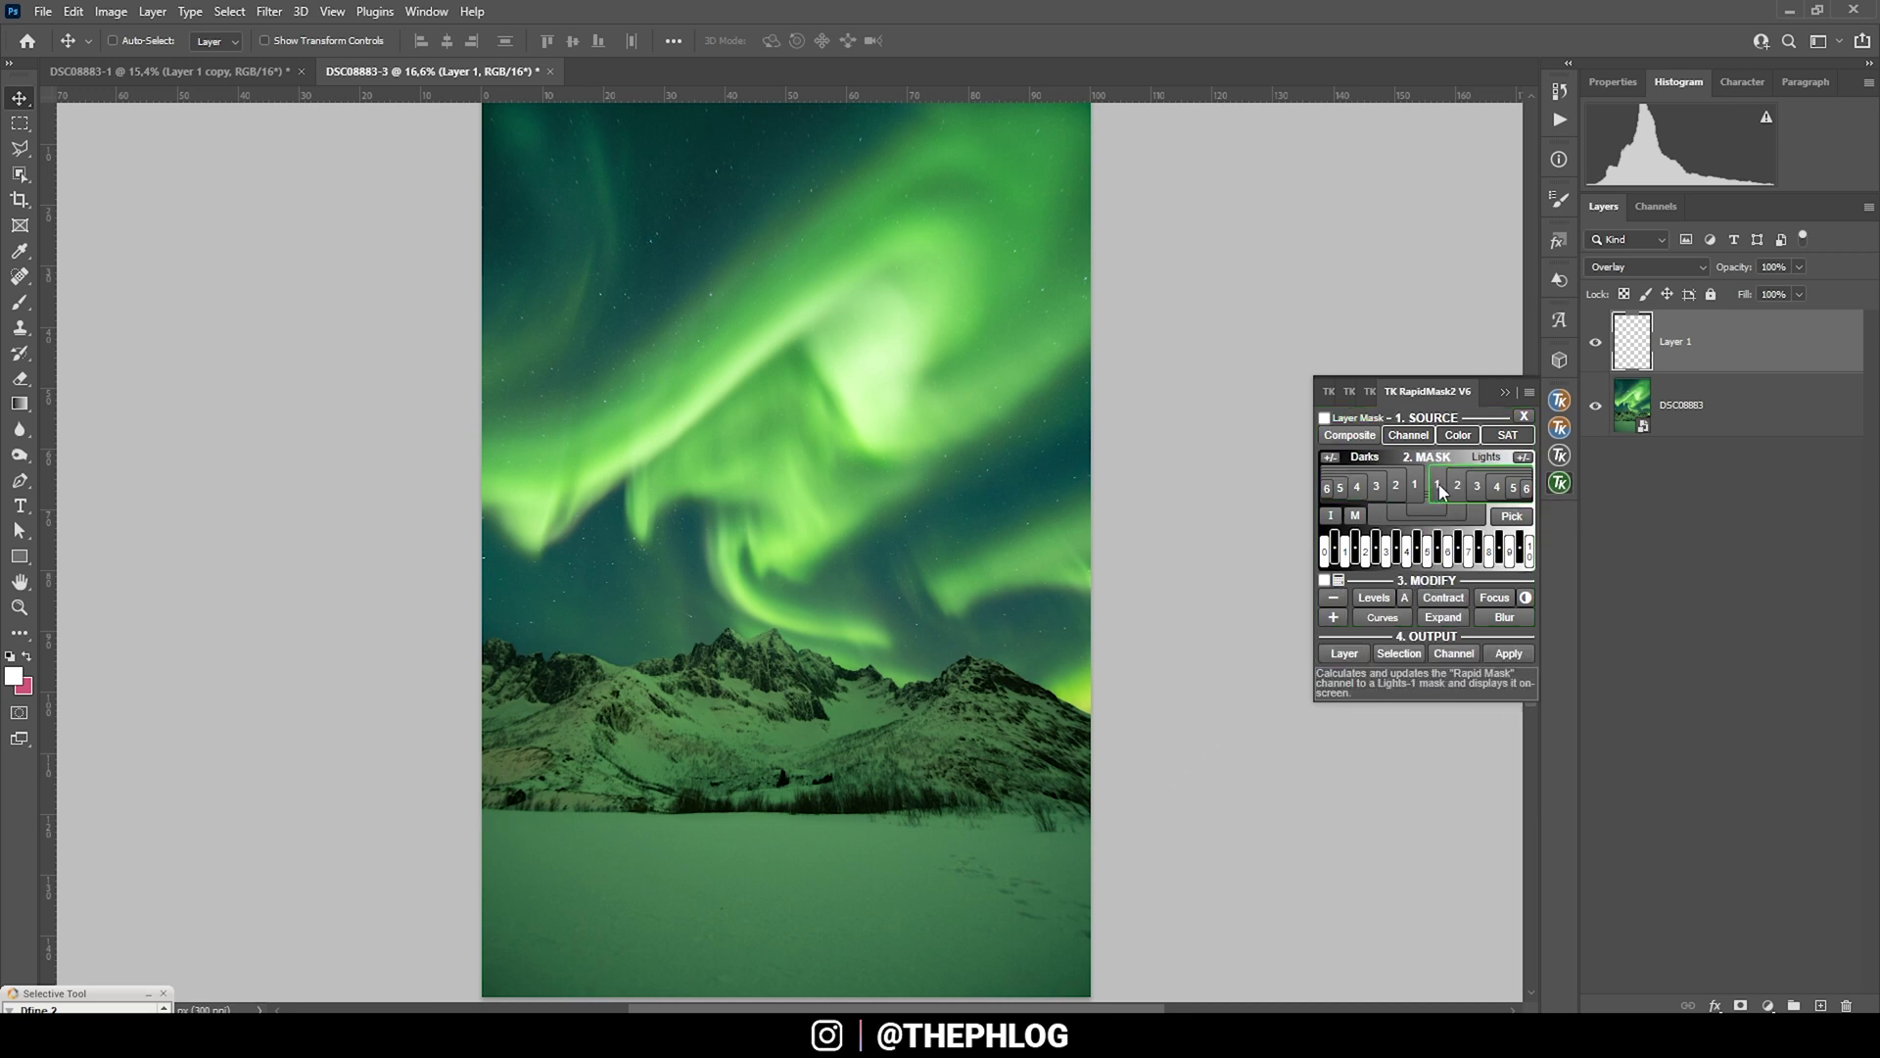
pyautogui.click(1438, 484)
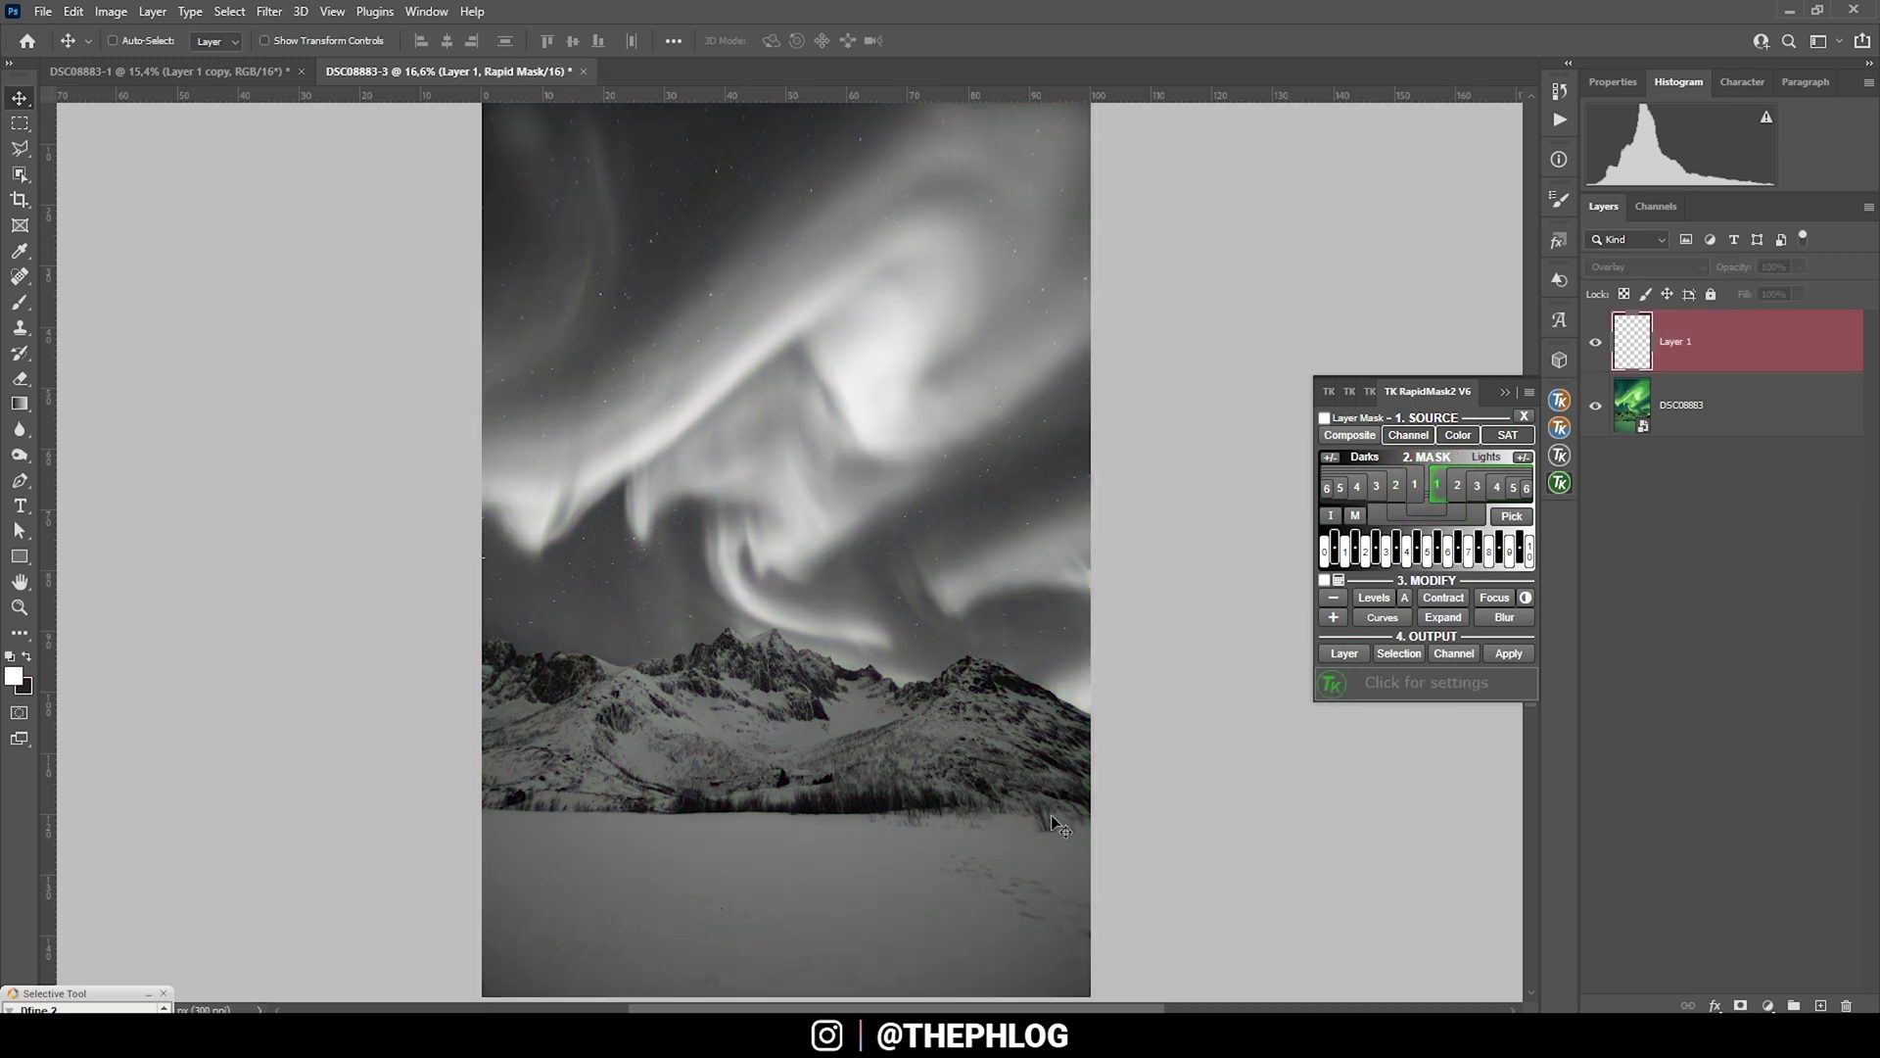
pyautogui.click(1324, 418)
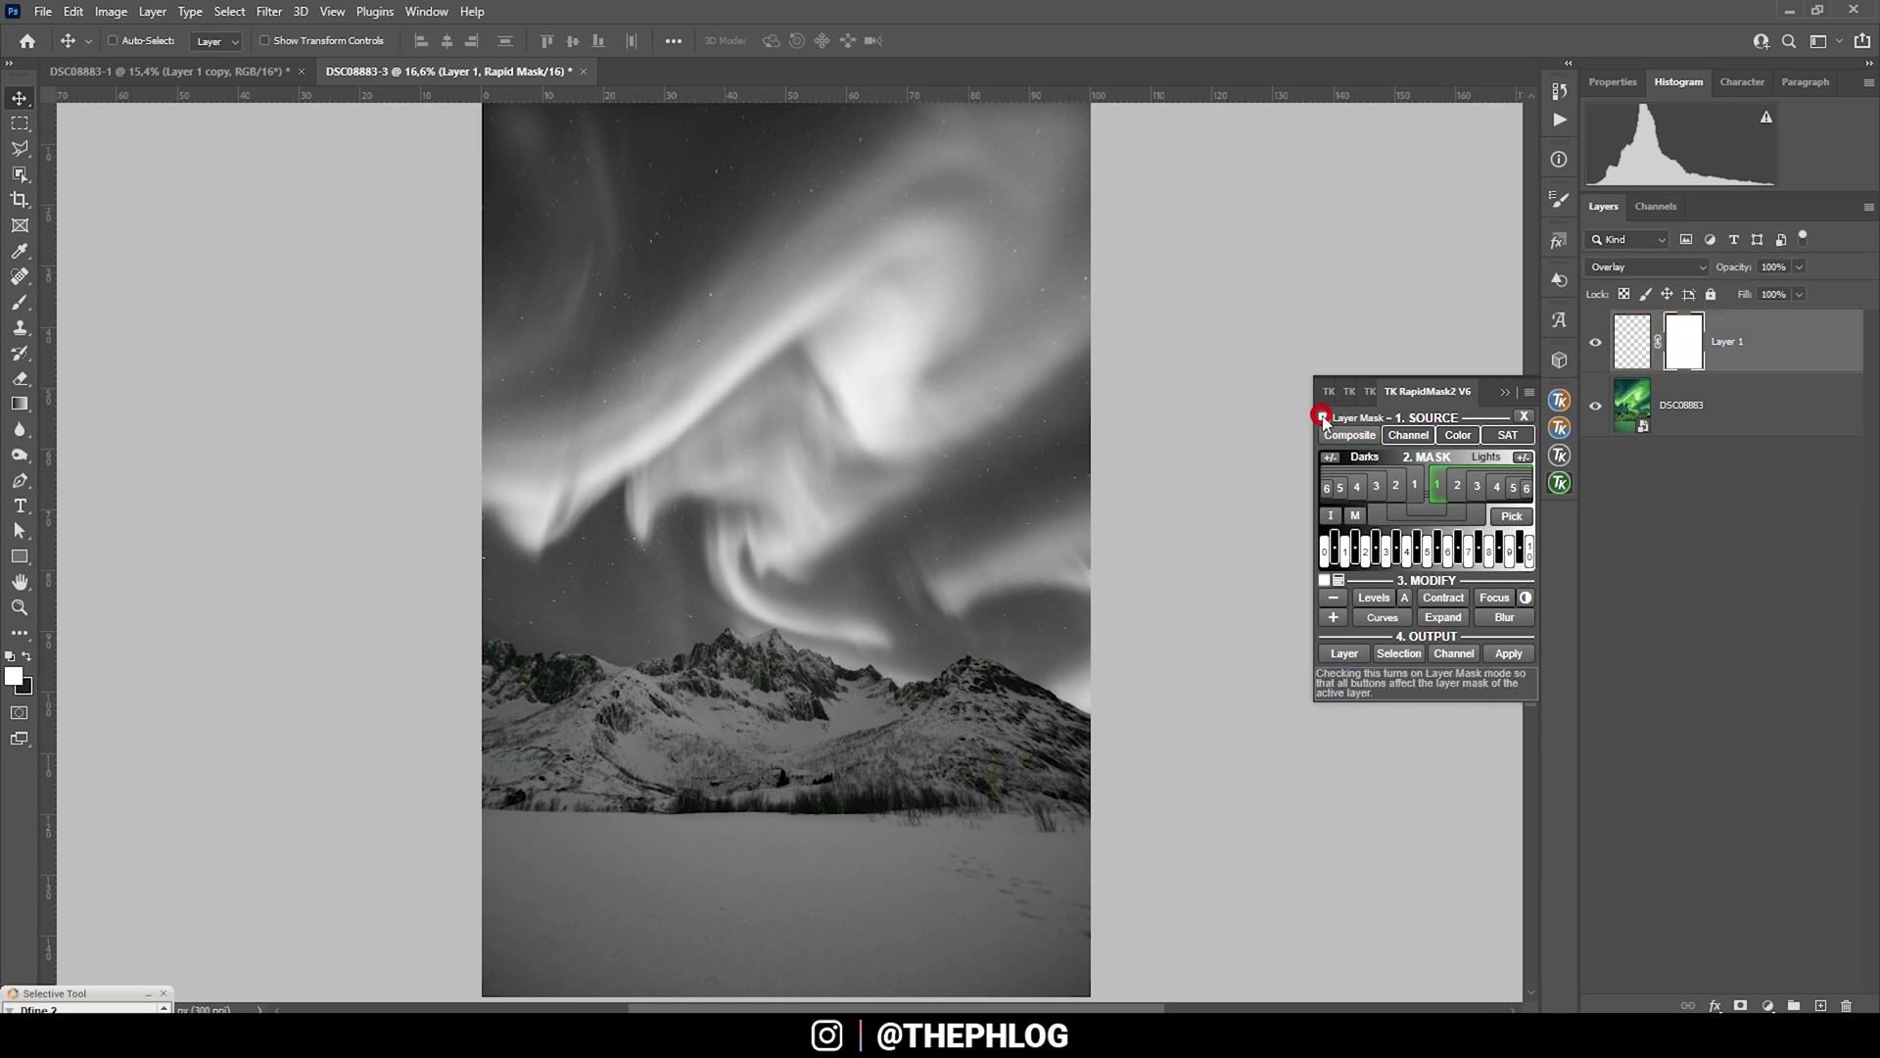
pyautogui.click(1435, 523)
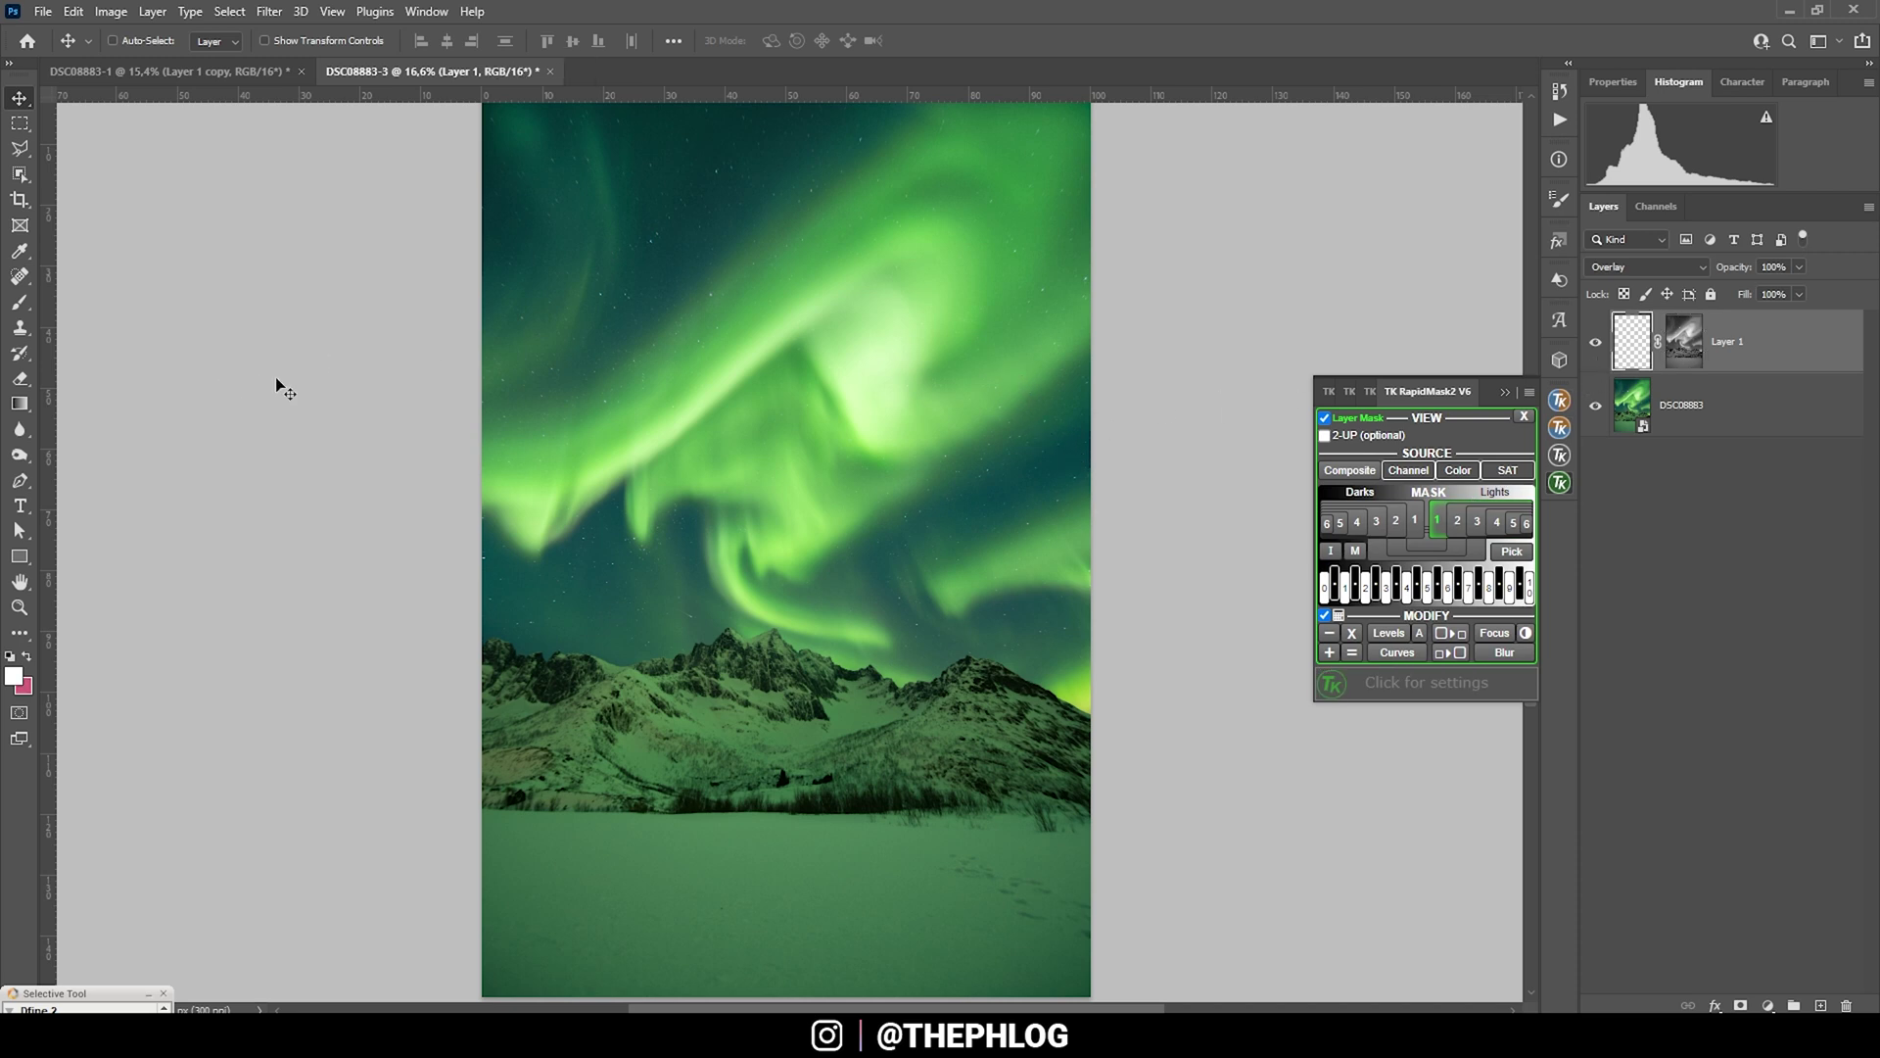
pyautogui.press('b')
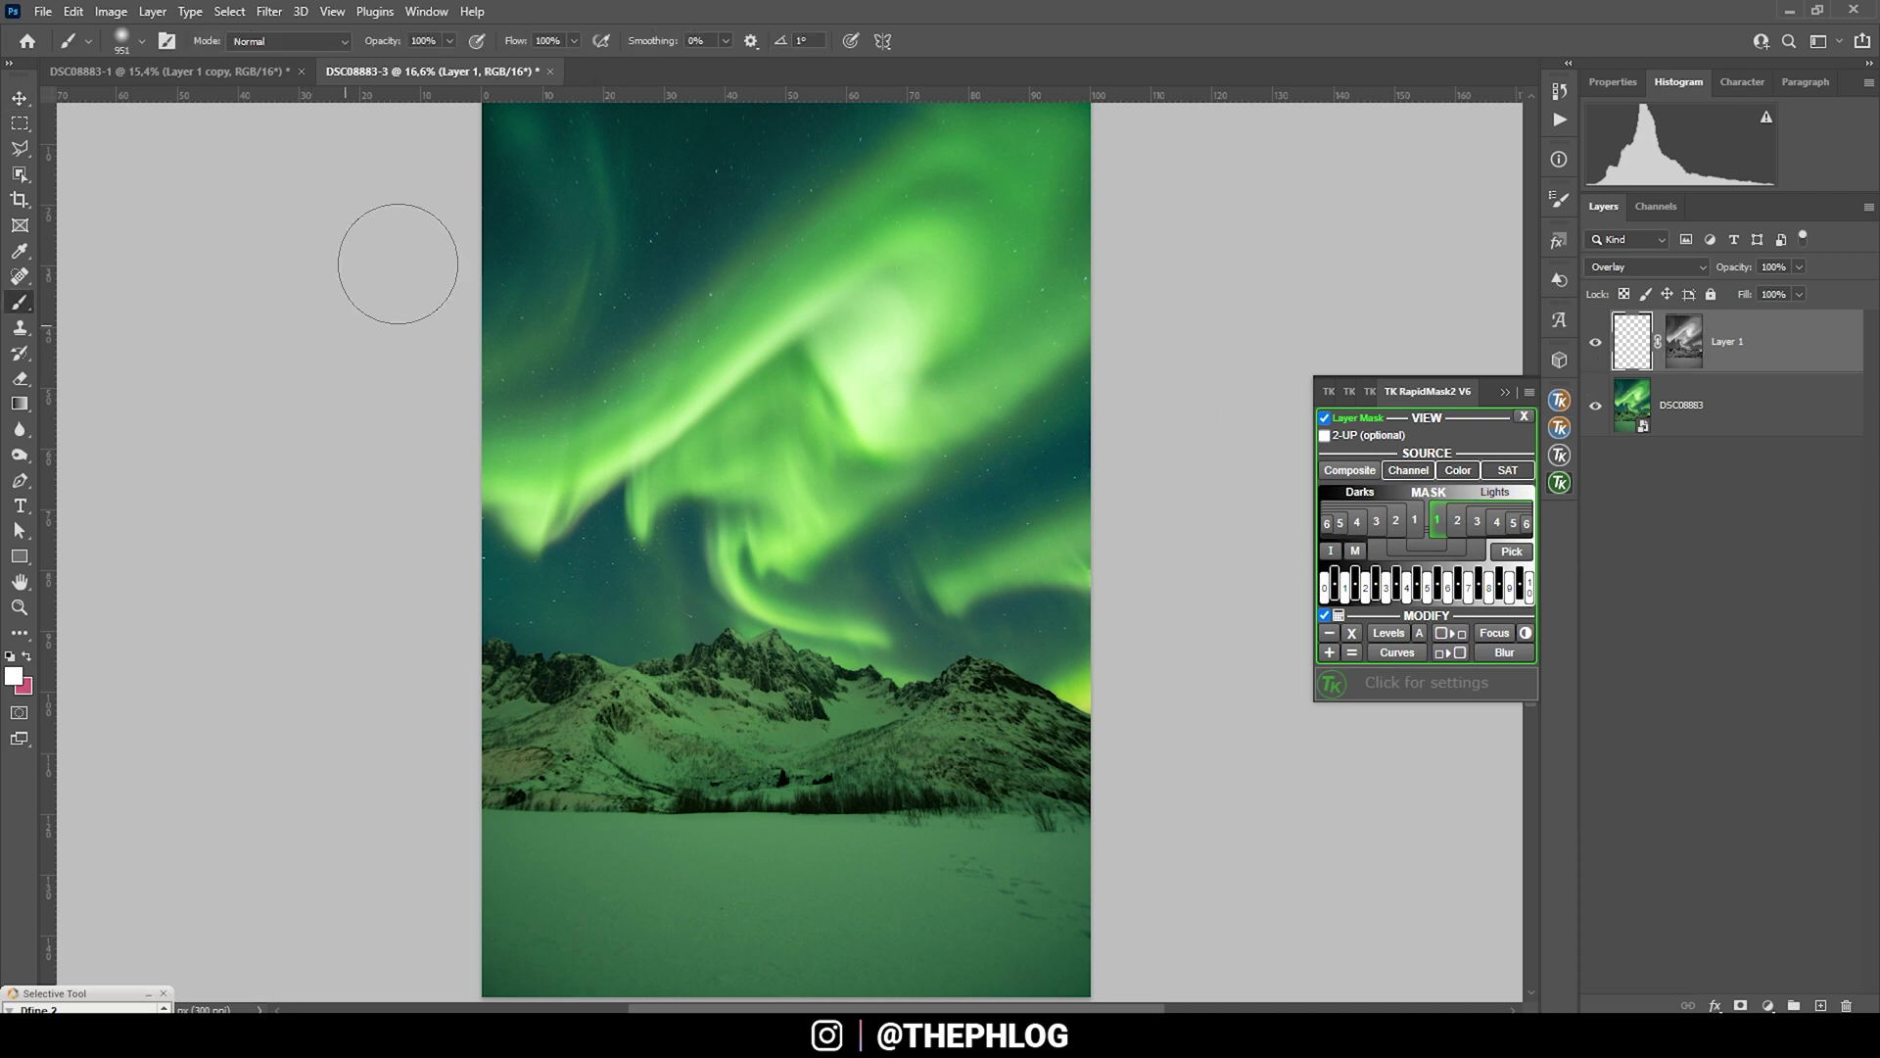
# Lower the brush opacity to 24% and set the foreground colour to white (ffffff)
pyautogui.click(449, 41)
pyautogui.moveTo(450, 61); pyautogui.dragTo(390, 67)
pyautogui.click(460, 37)
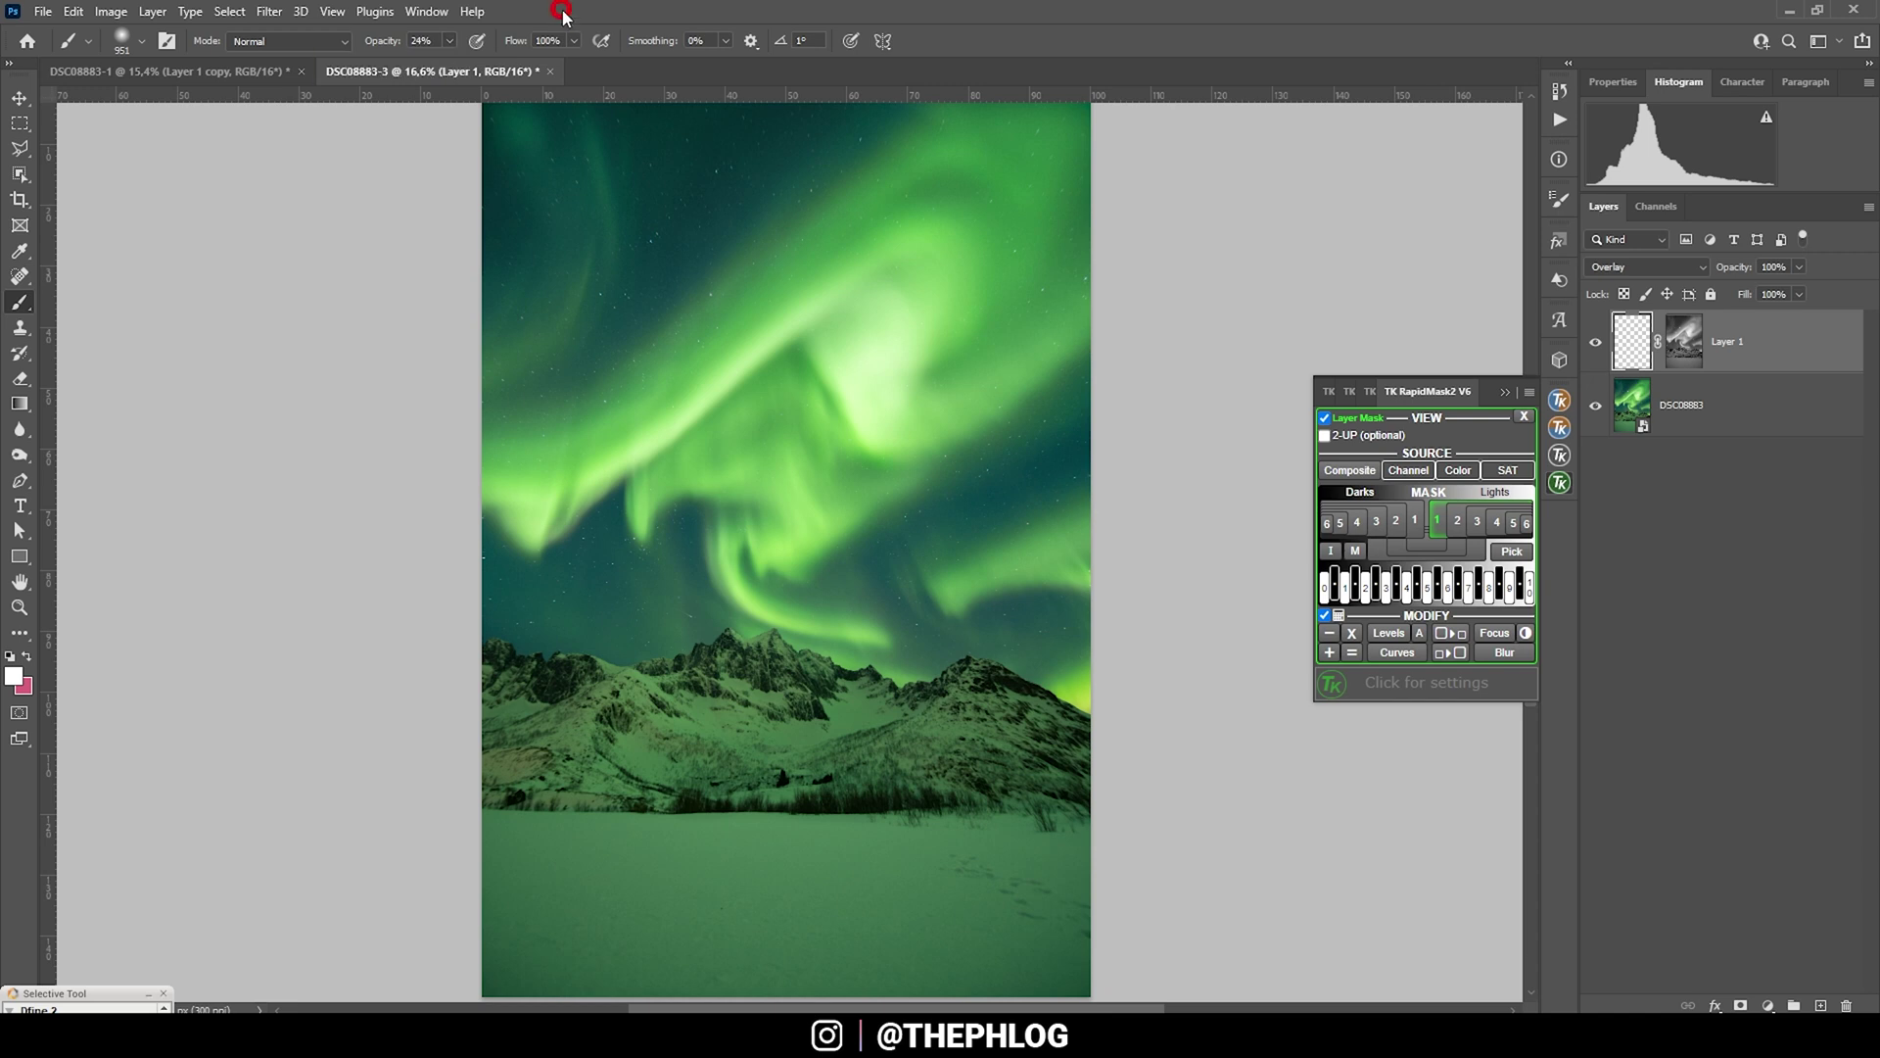
pyautogui.click(13, 682)
pyautogui.write('ffffff')
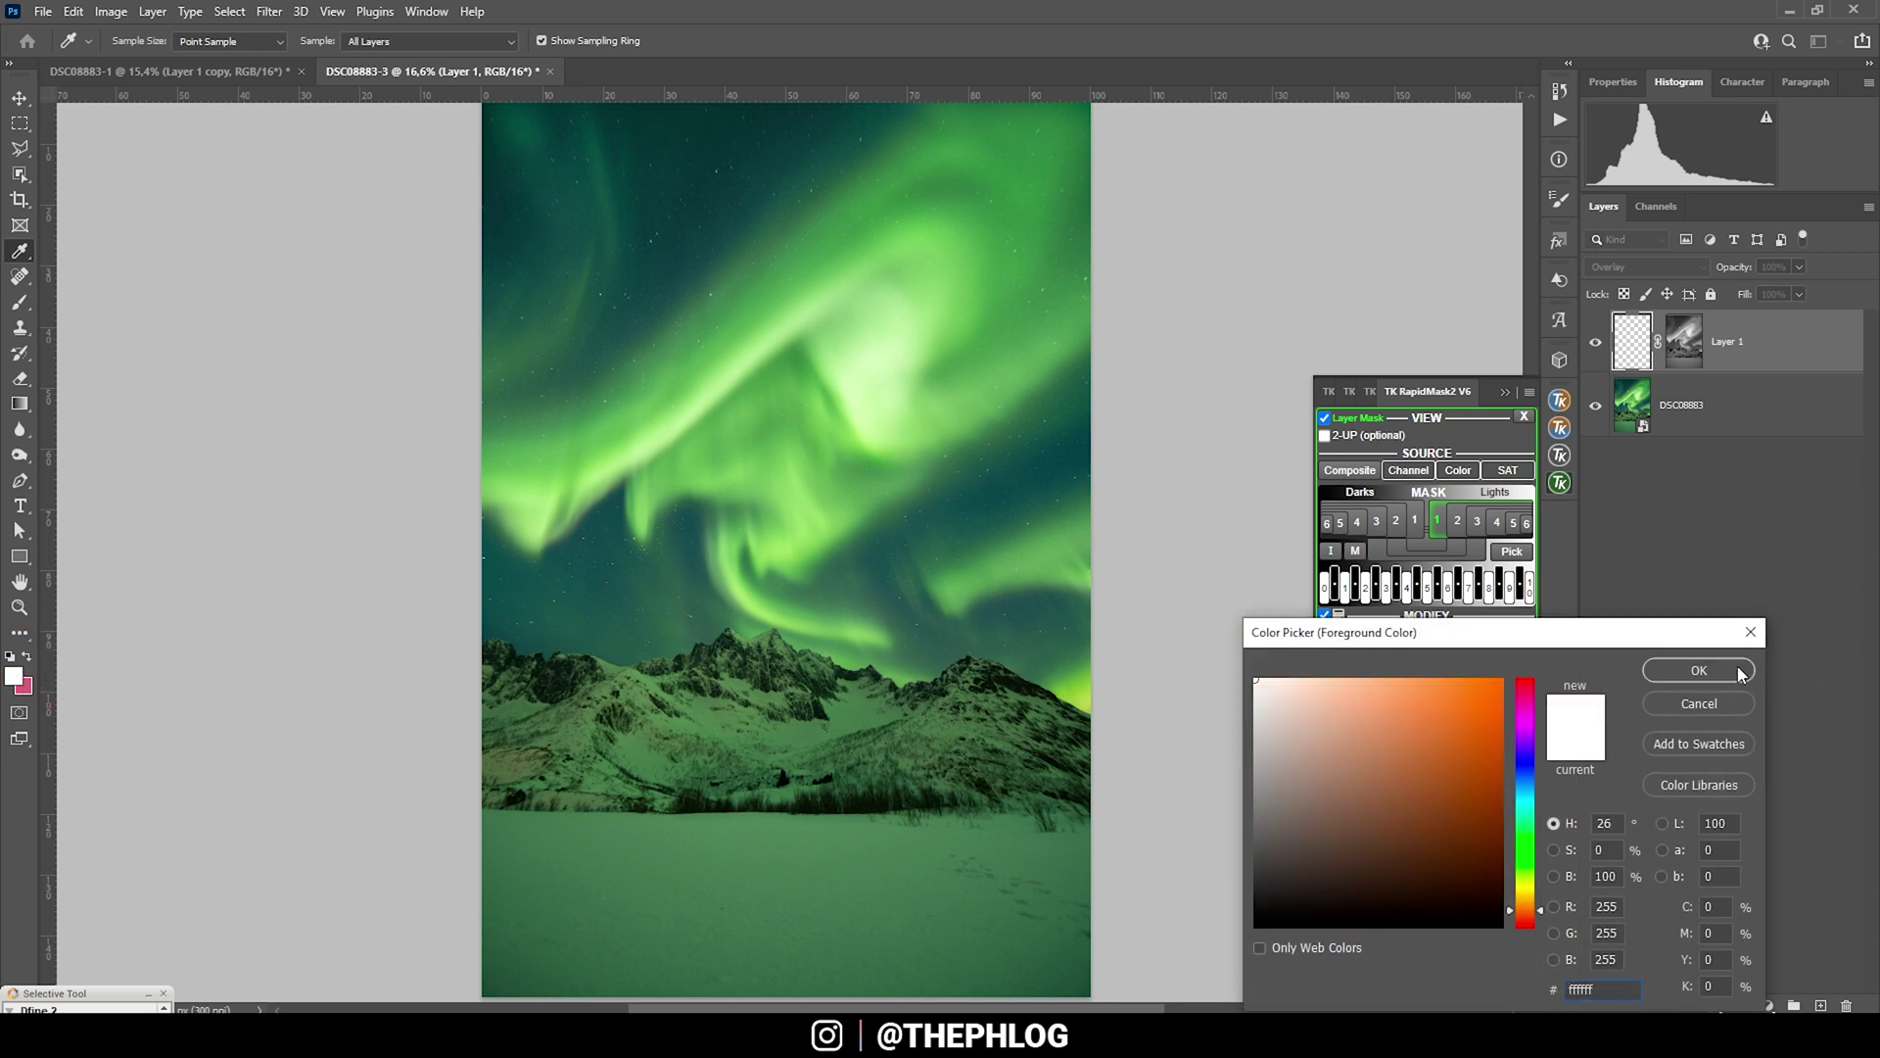
pyautogui.click(1699, 671)
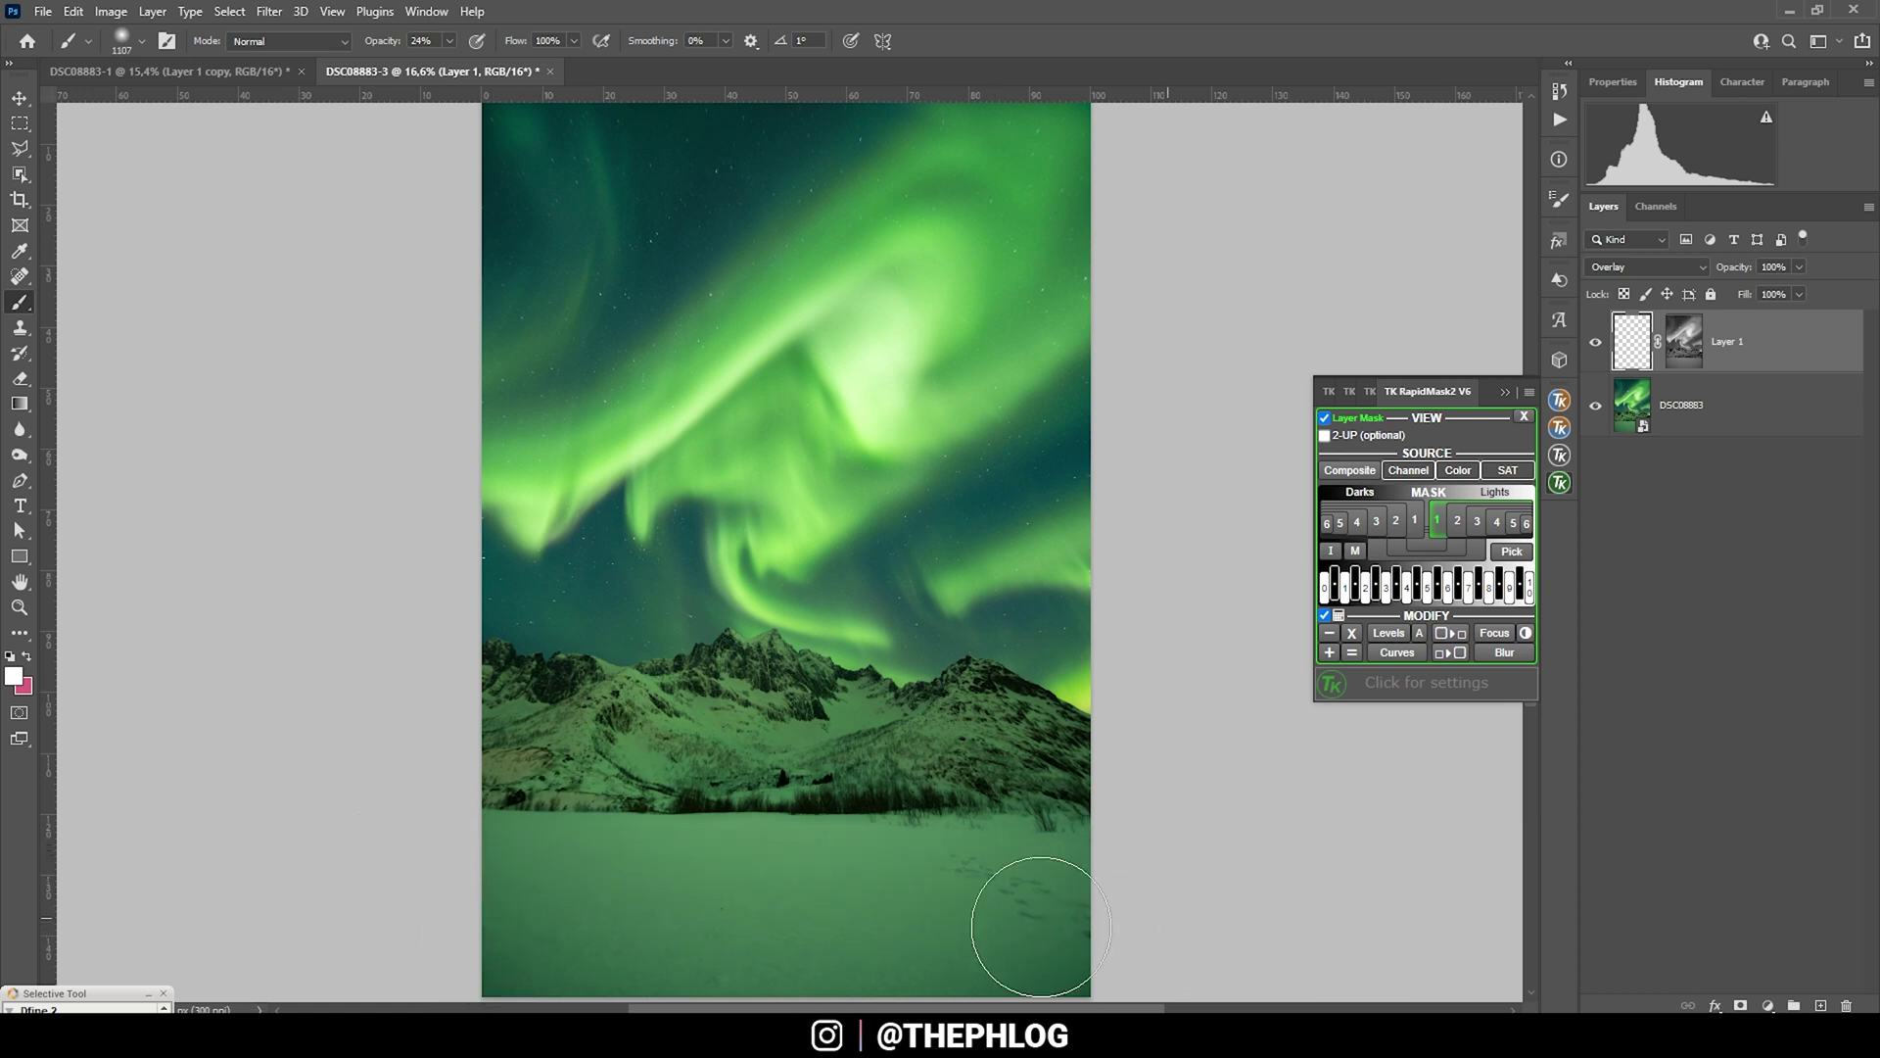
# Resize the brush to about 806 px and set its opacity to 18%
pyautogui.scroll(-2, 607, 866)
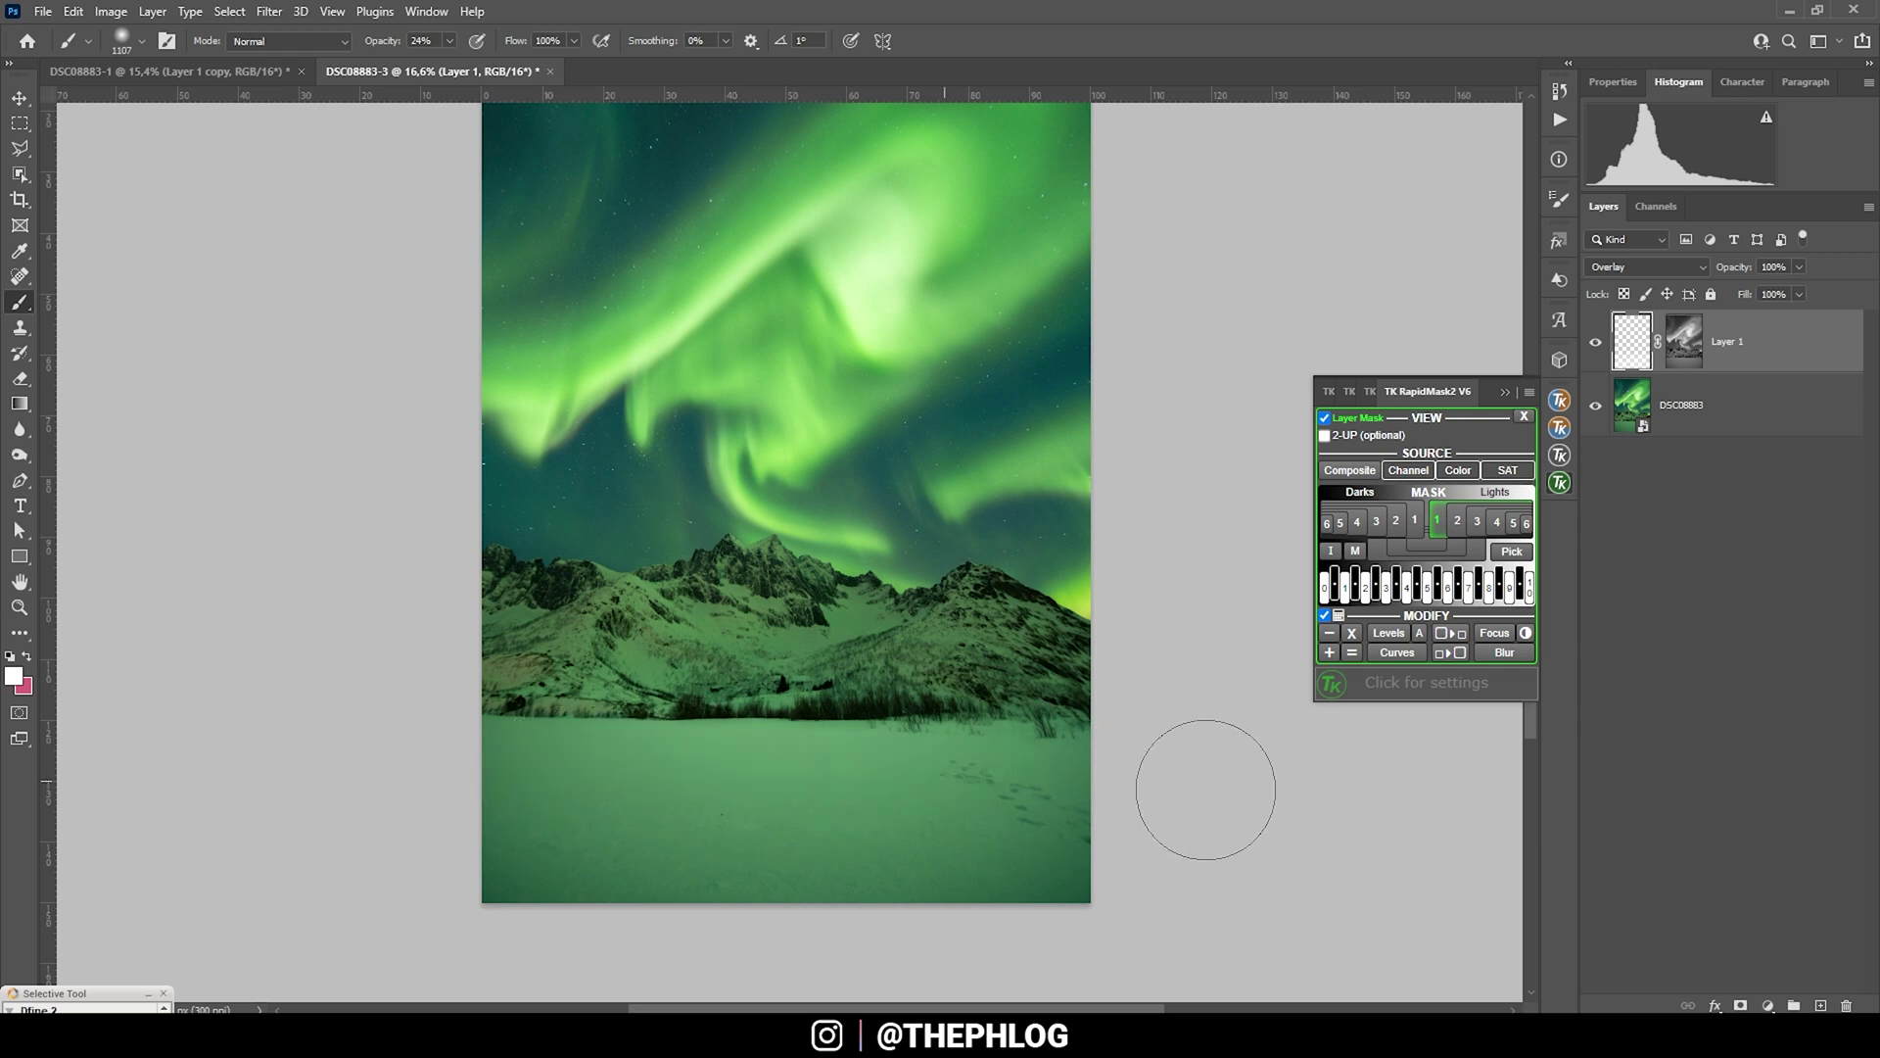
pyautogui.keyDown('alt'); pyautogui.rightClick(697, 707); pyautogui.keyUp('alt')
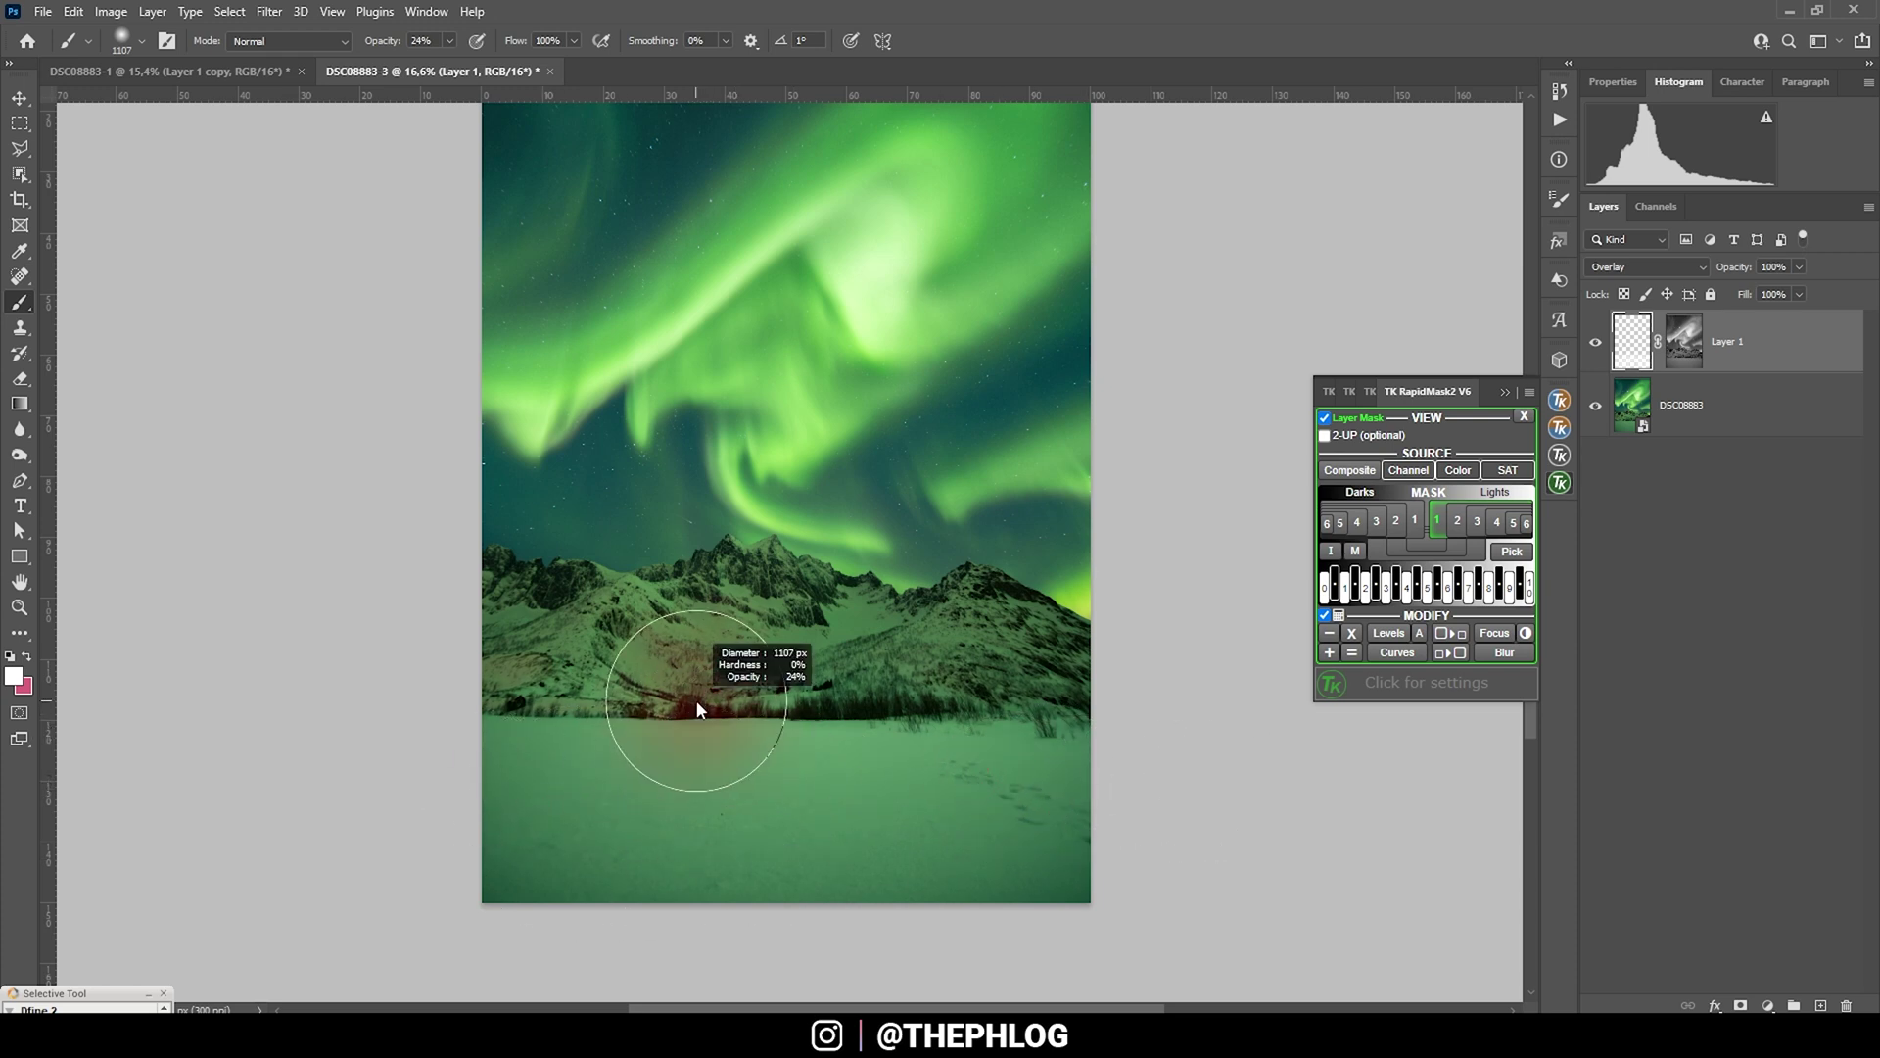
pyautogui.moveTo(697, 707); pyautogui.dragTo(672, 707)
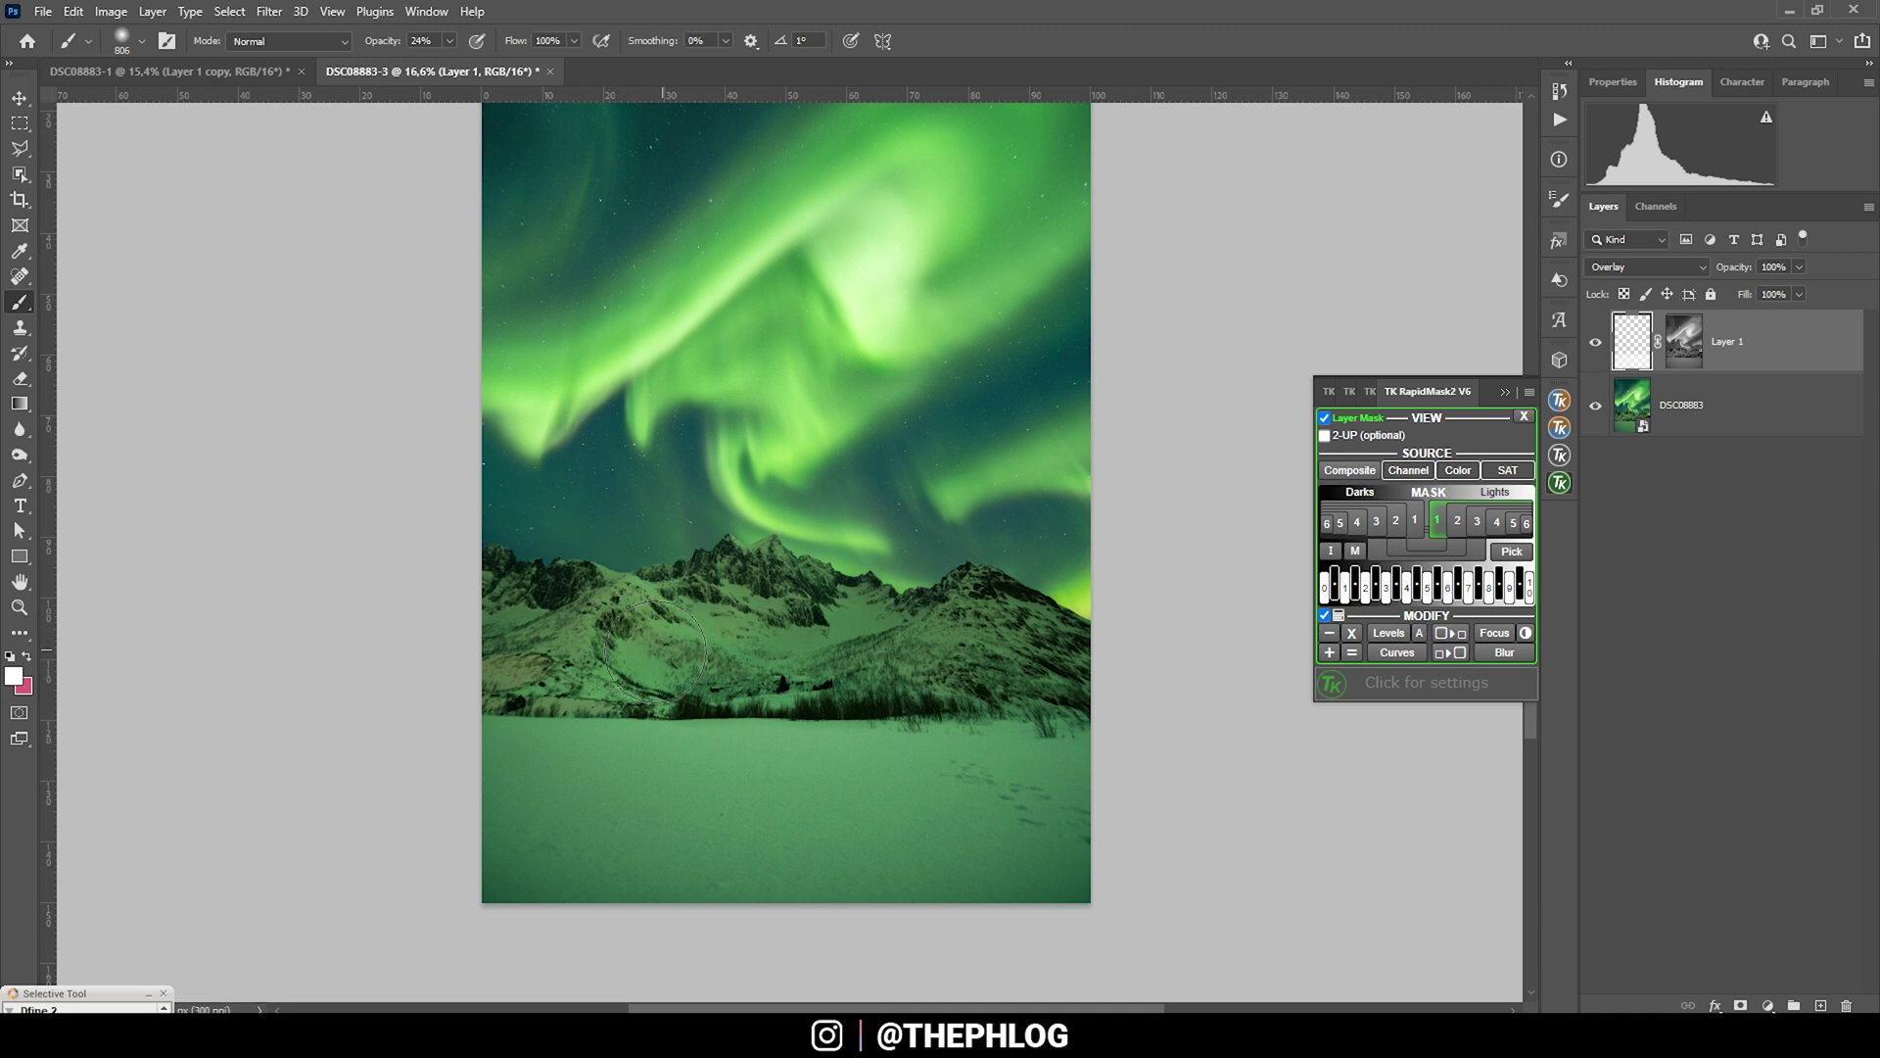
pyautogui.keyDown('alt'); pyautogui.rightClick(701, 643); pyautogui.keyUp('alt')
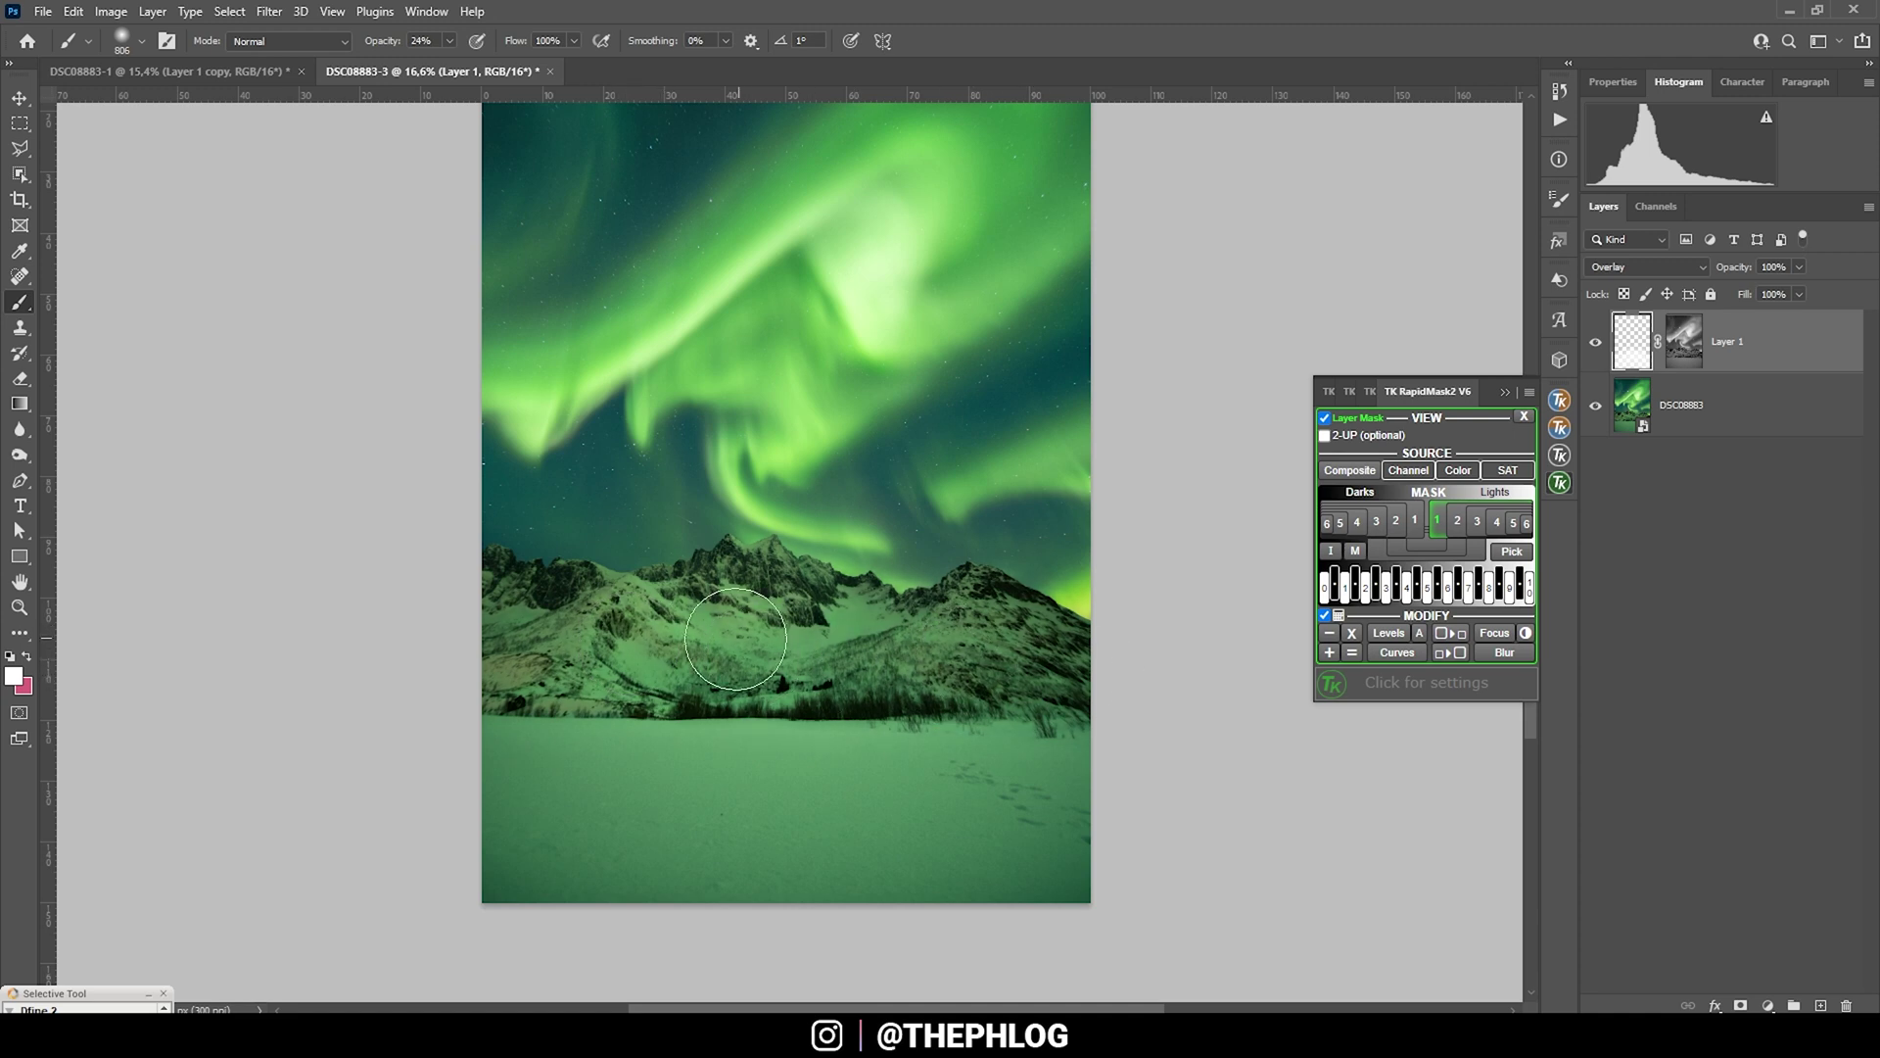
pyautogui.scroll(3, 714, 789)
pyautogui.press('1')
pyautogui.press('8')
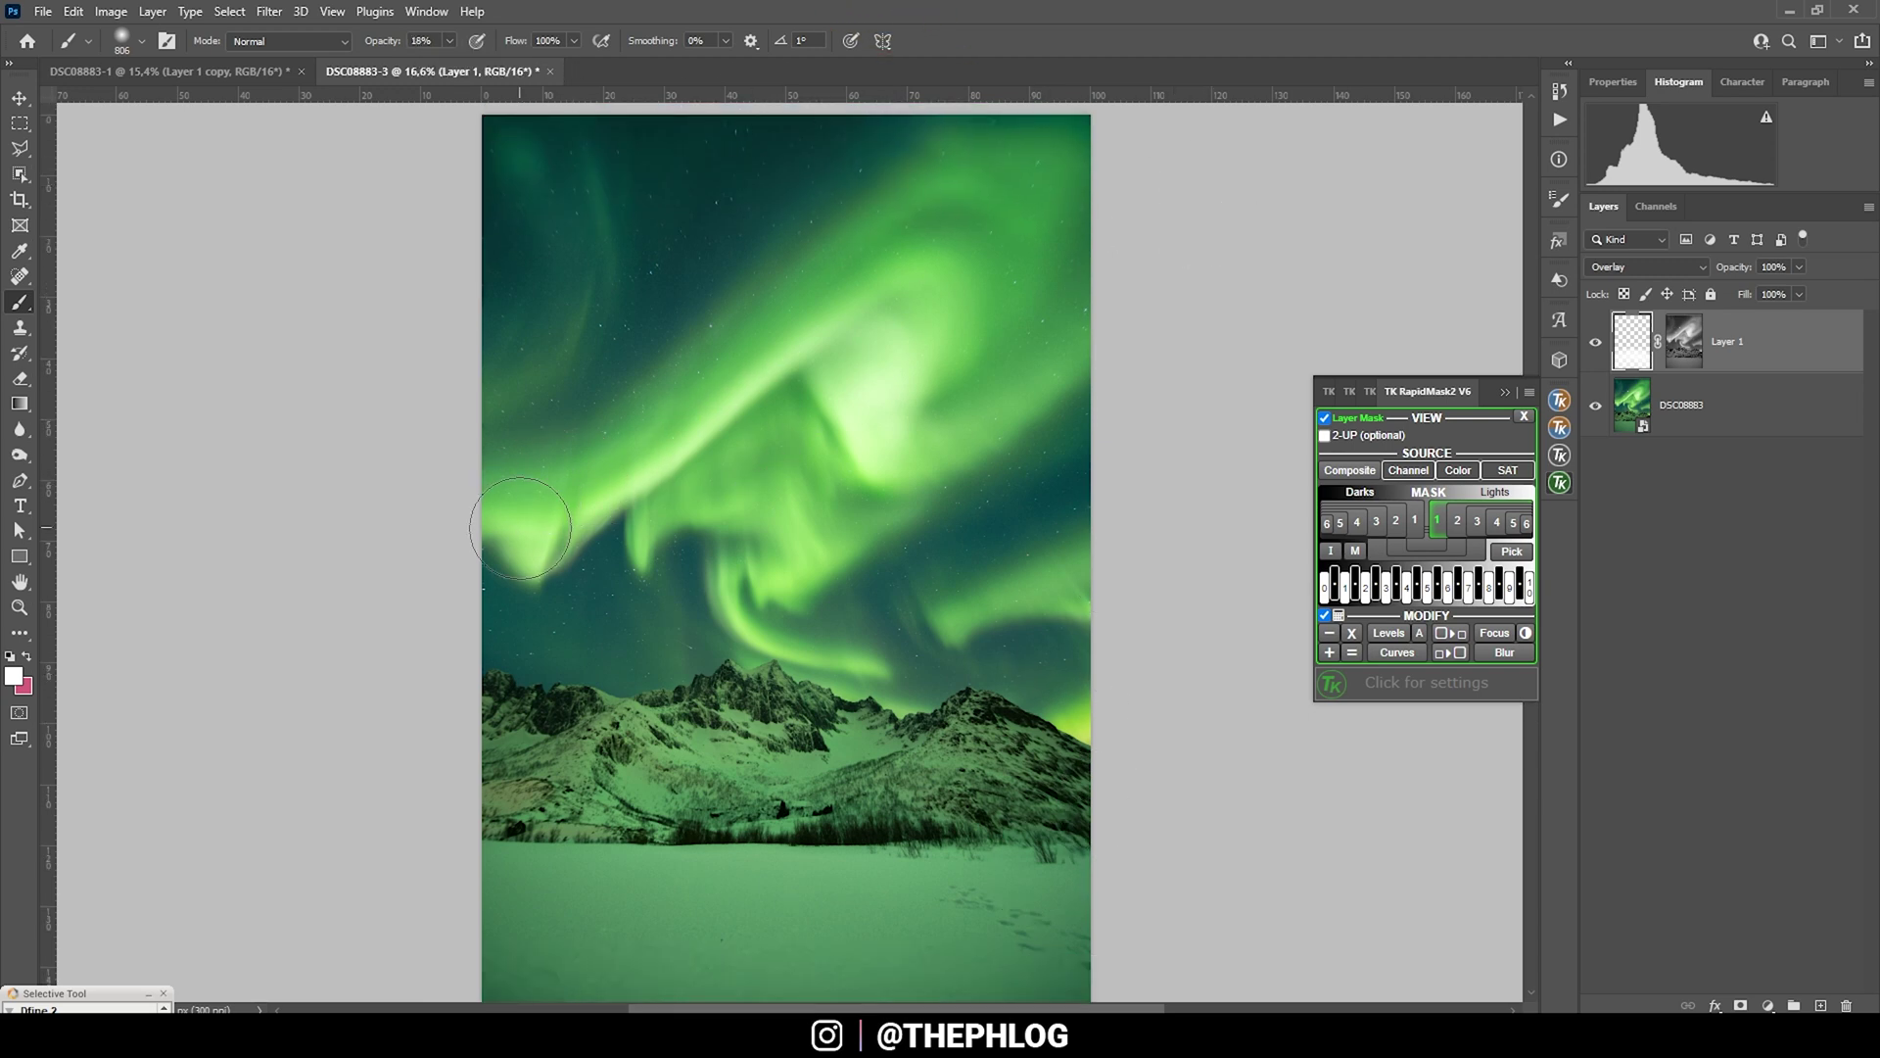
# Paint white over the aurora curl, the band above the peaks, and the dark gap
pyautogui.moveTo(494, 537); pyautogui.dragTo(1077, 196)
pyautogui.press('[')
pyautogui.press('[')
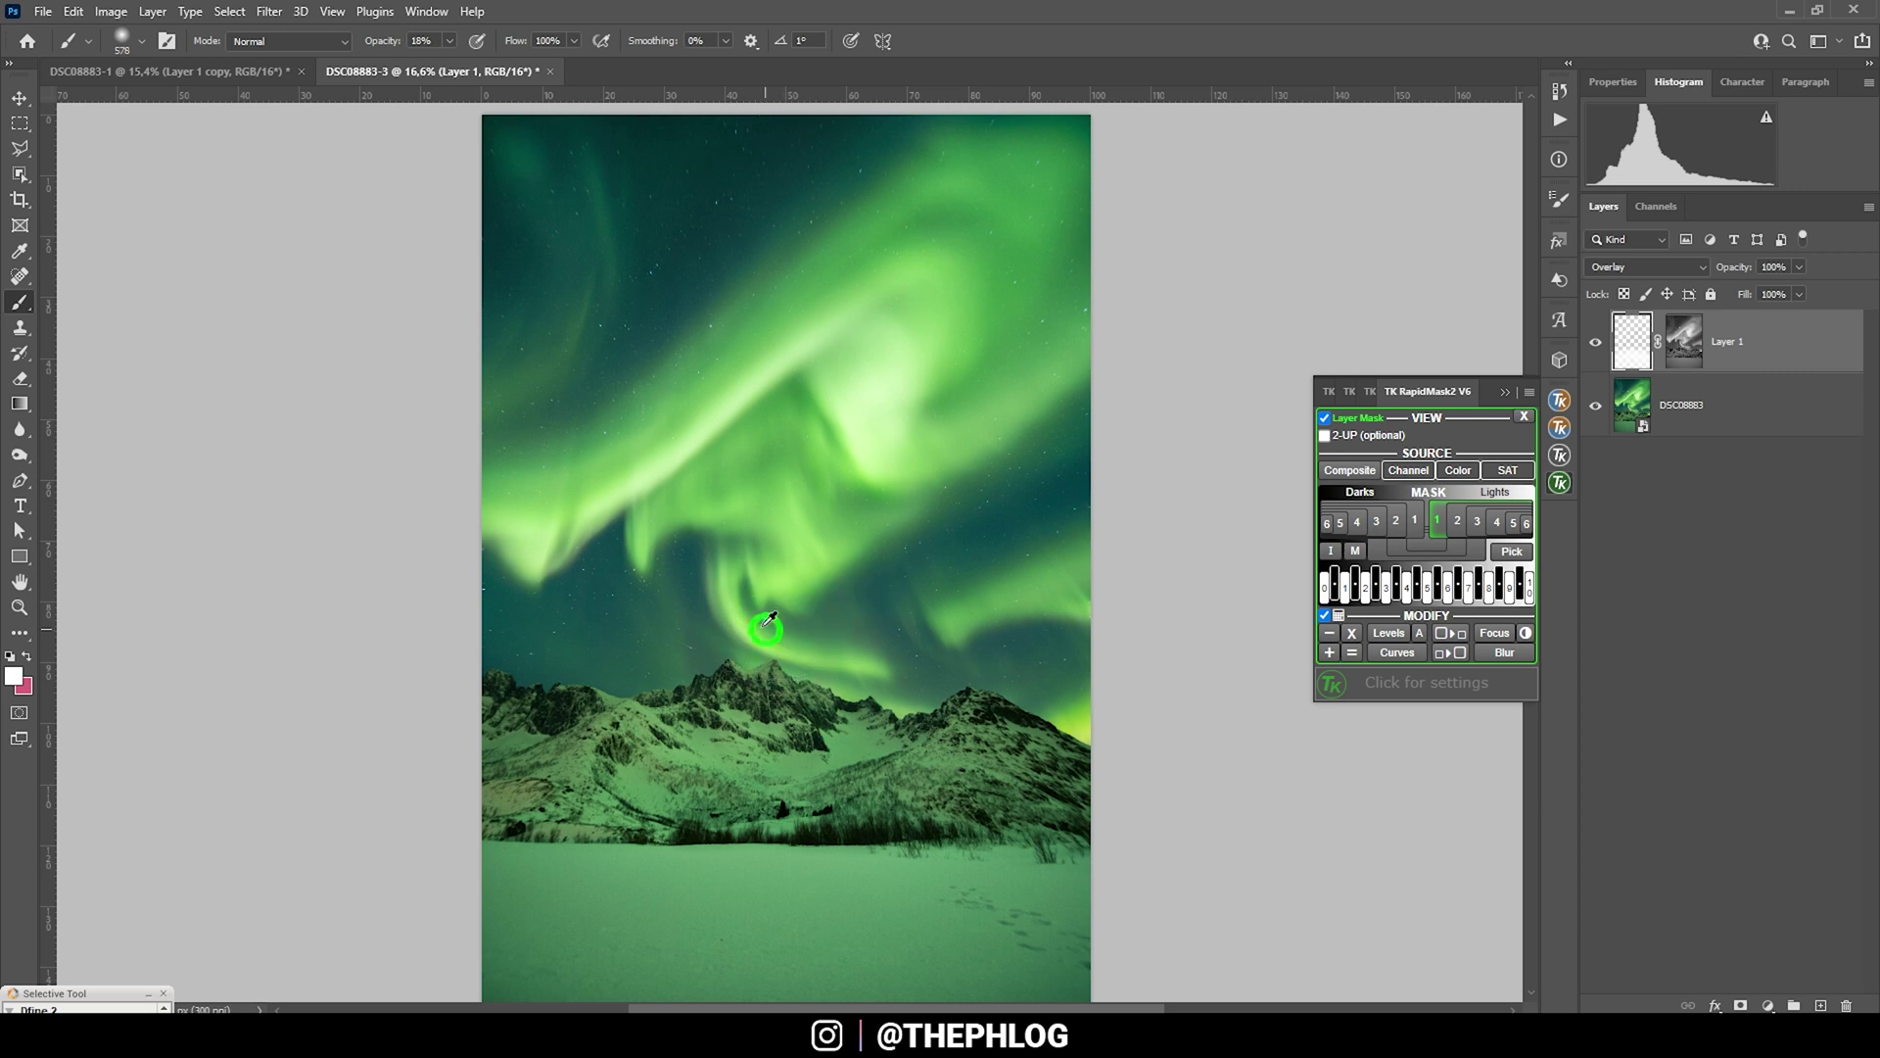
pyautogui.moveTo(725, 597)
pyautogui.mouseDown()
pyautogui.moveTo(812, 658)
pyautogui.moveTo(932, 660)
pyautogui.moveTo(1004, 609)
pyautogui.mouseUp()
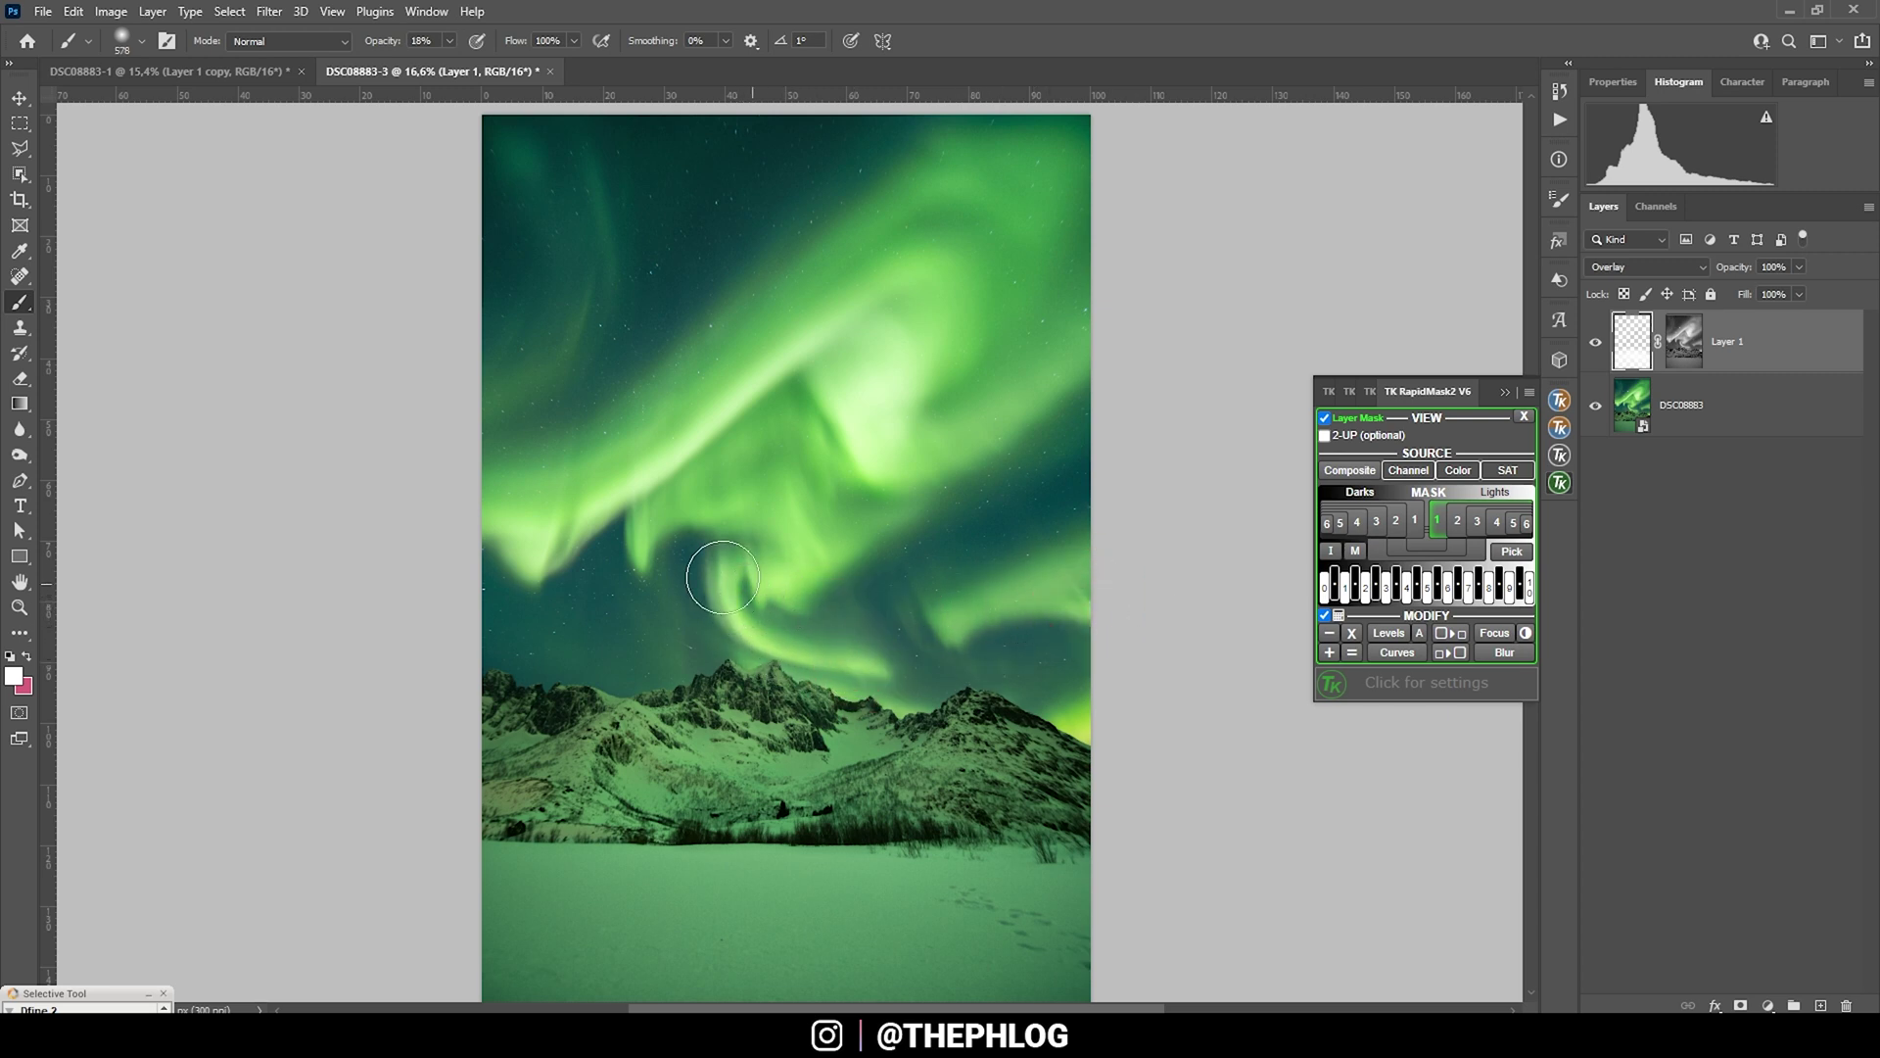
pyautogui.moveTo(722, 579)
pyautogui.mouseDown()
pyautogui.moveTo(704, 524)
pyautogui.moveTo(794, 546)
pyautogui.mouseUp()
pyautogui.scroll(-1, 1142, 512)
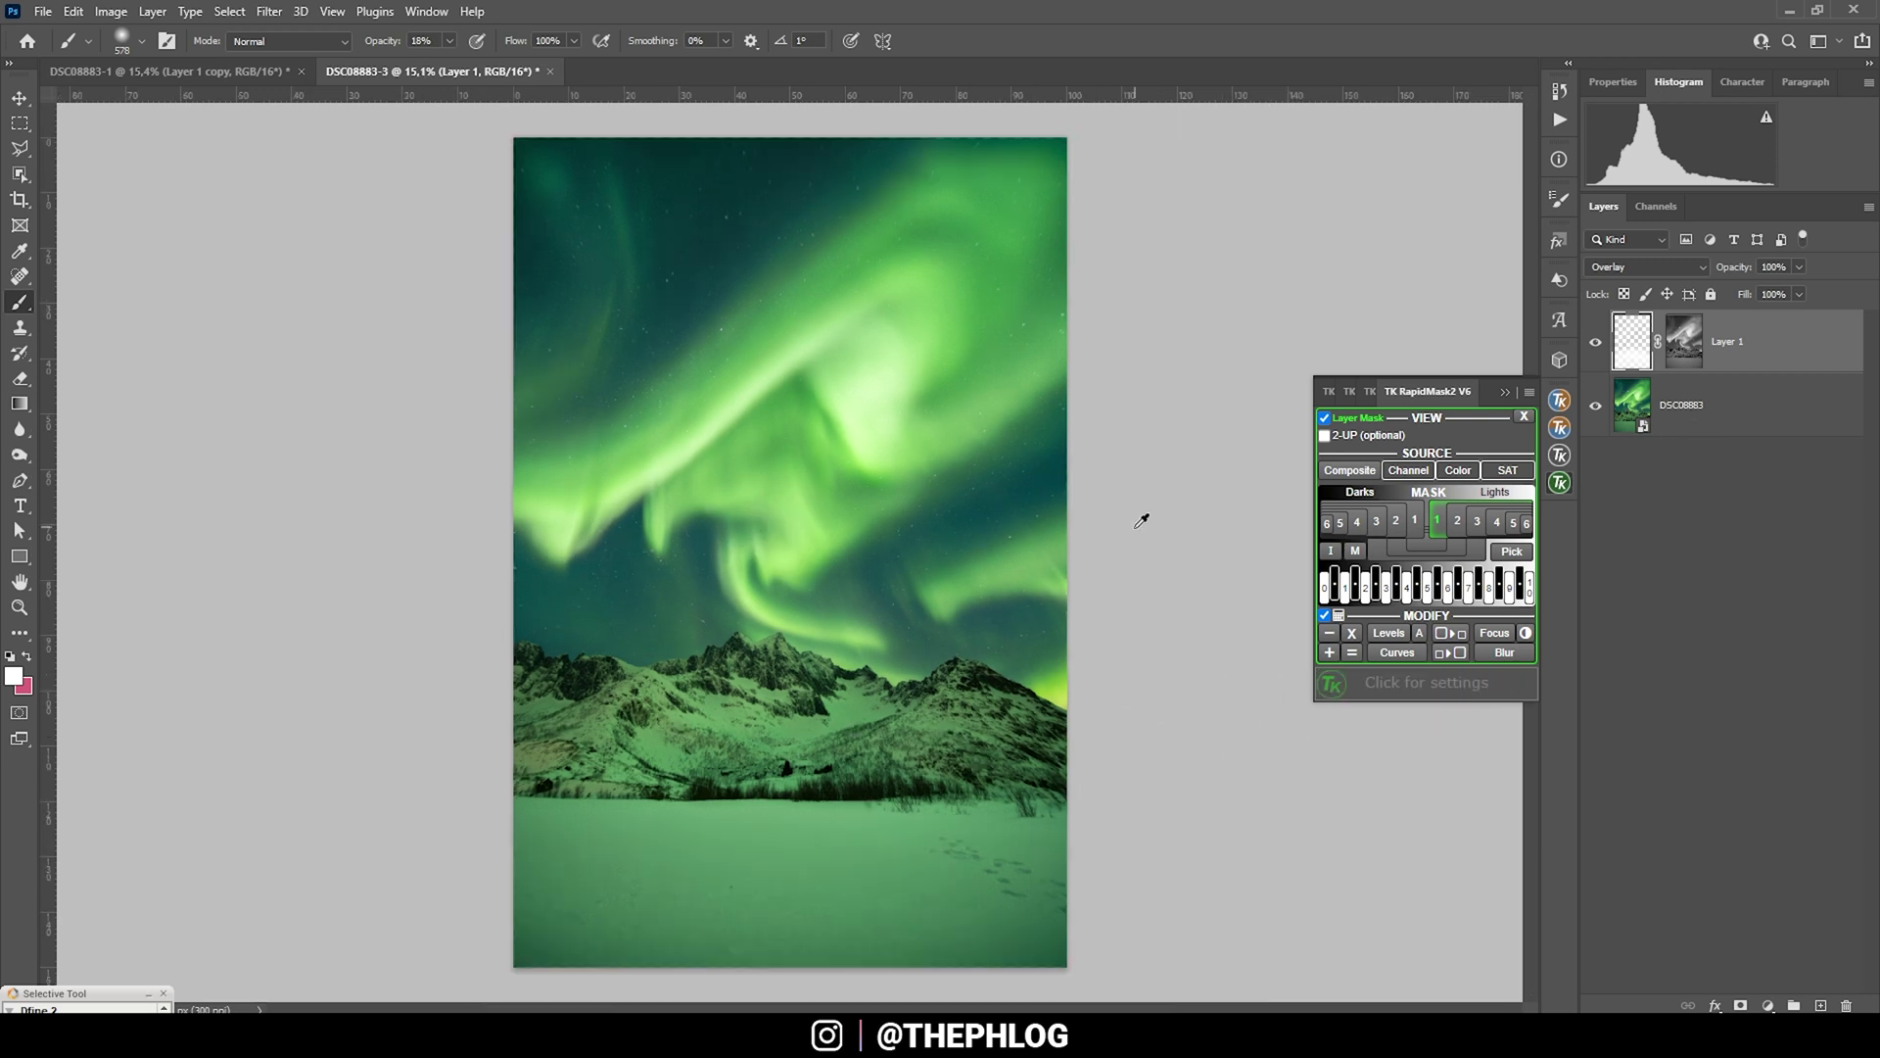
# Toggle Layer 1's visibility repeatedly to compare the image with and without dodging
pyautogui.click(1596, 345)
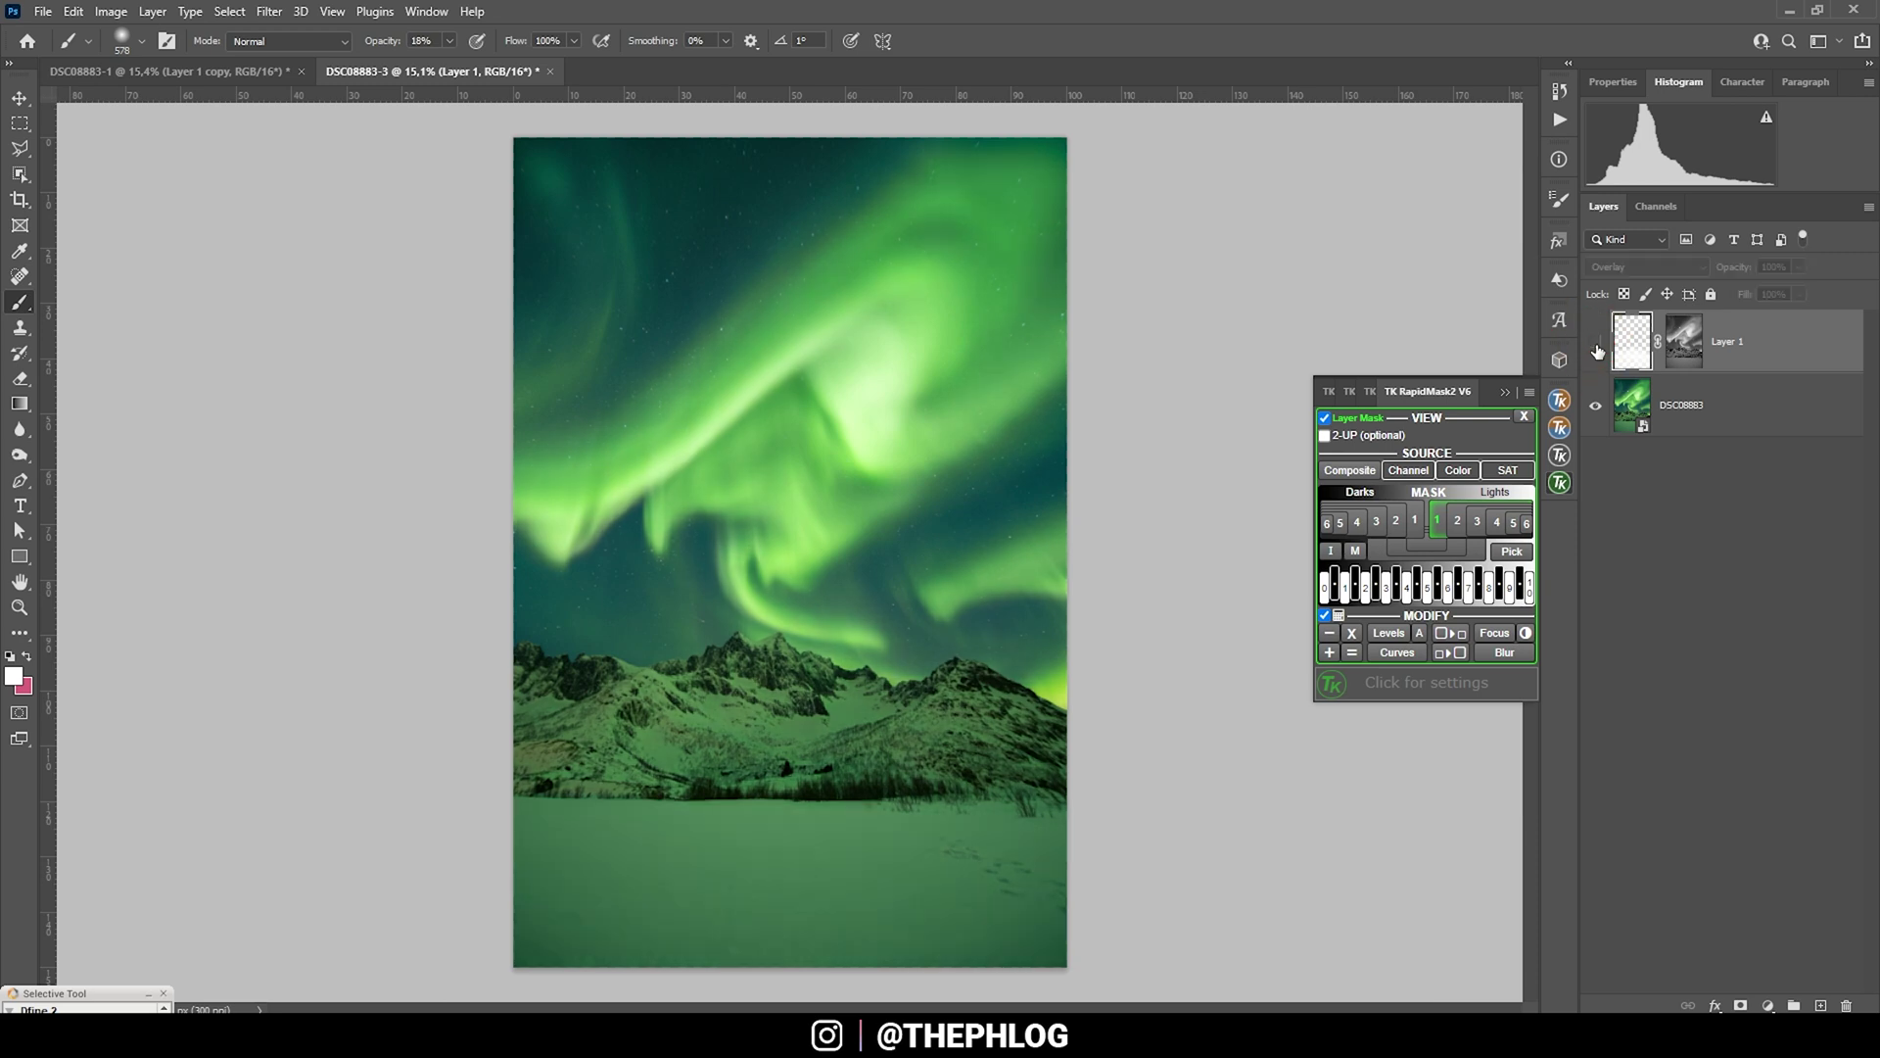
pyautogui.click(1596, 345)
pyautogui.click(1596, 344)
pyautogui.click(1596, 344)
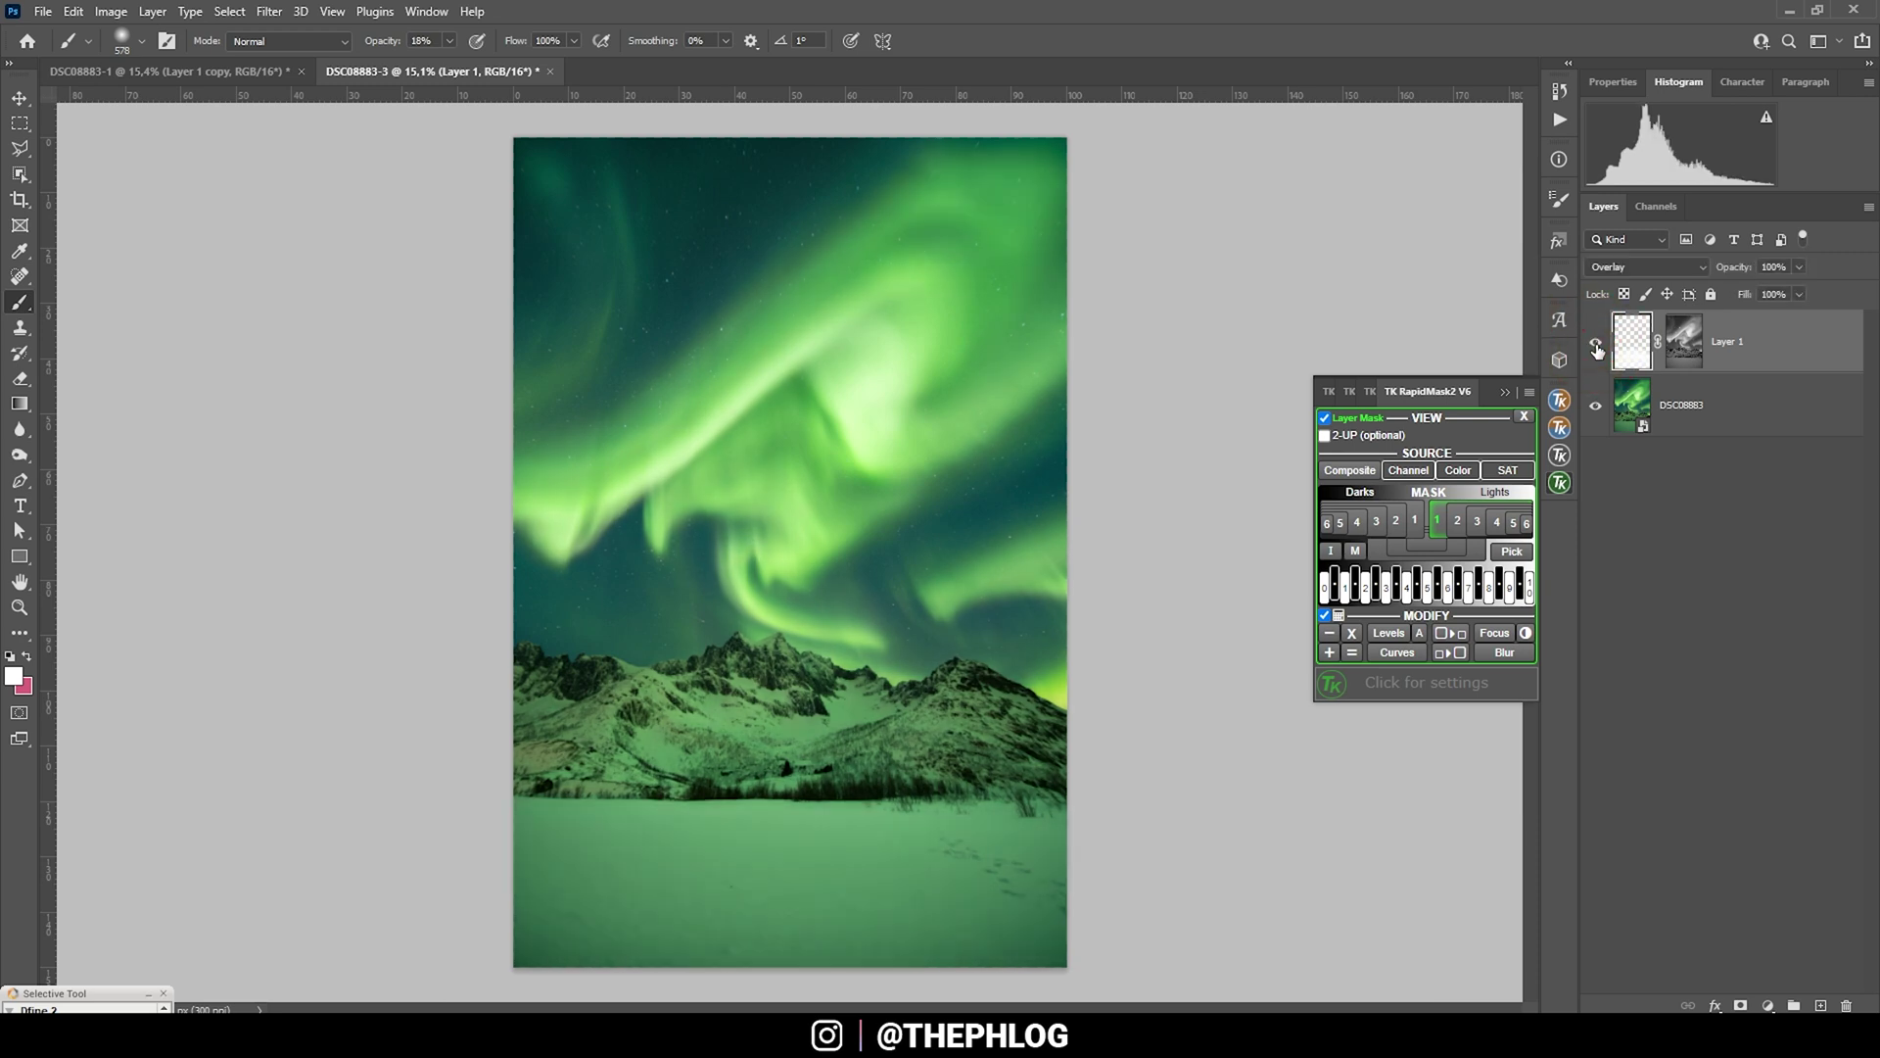
pyautogui.click(1597, 345)
pyautogui.click(1596, 345)
# Close TK RapidMask2 and merge Layer 1 with DSC08883 into one layer
pyautogui.click(1631, 331)
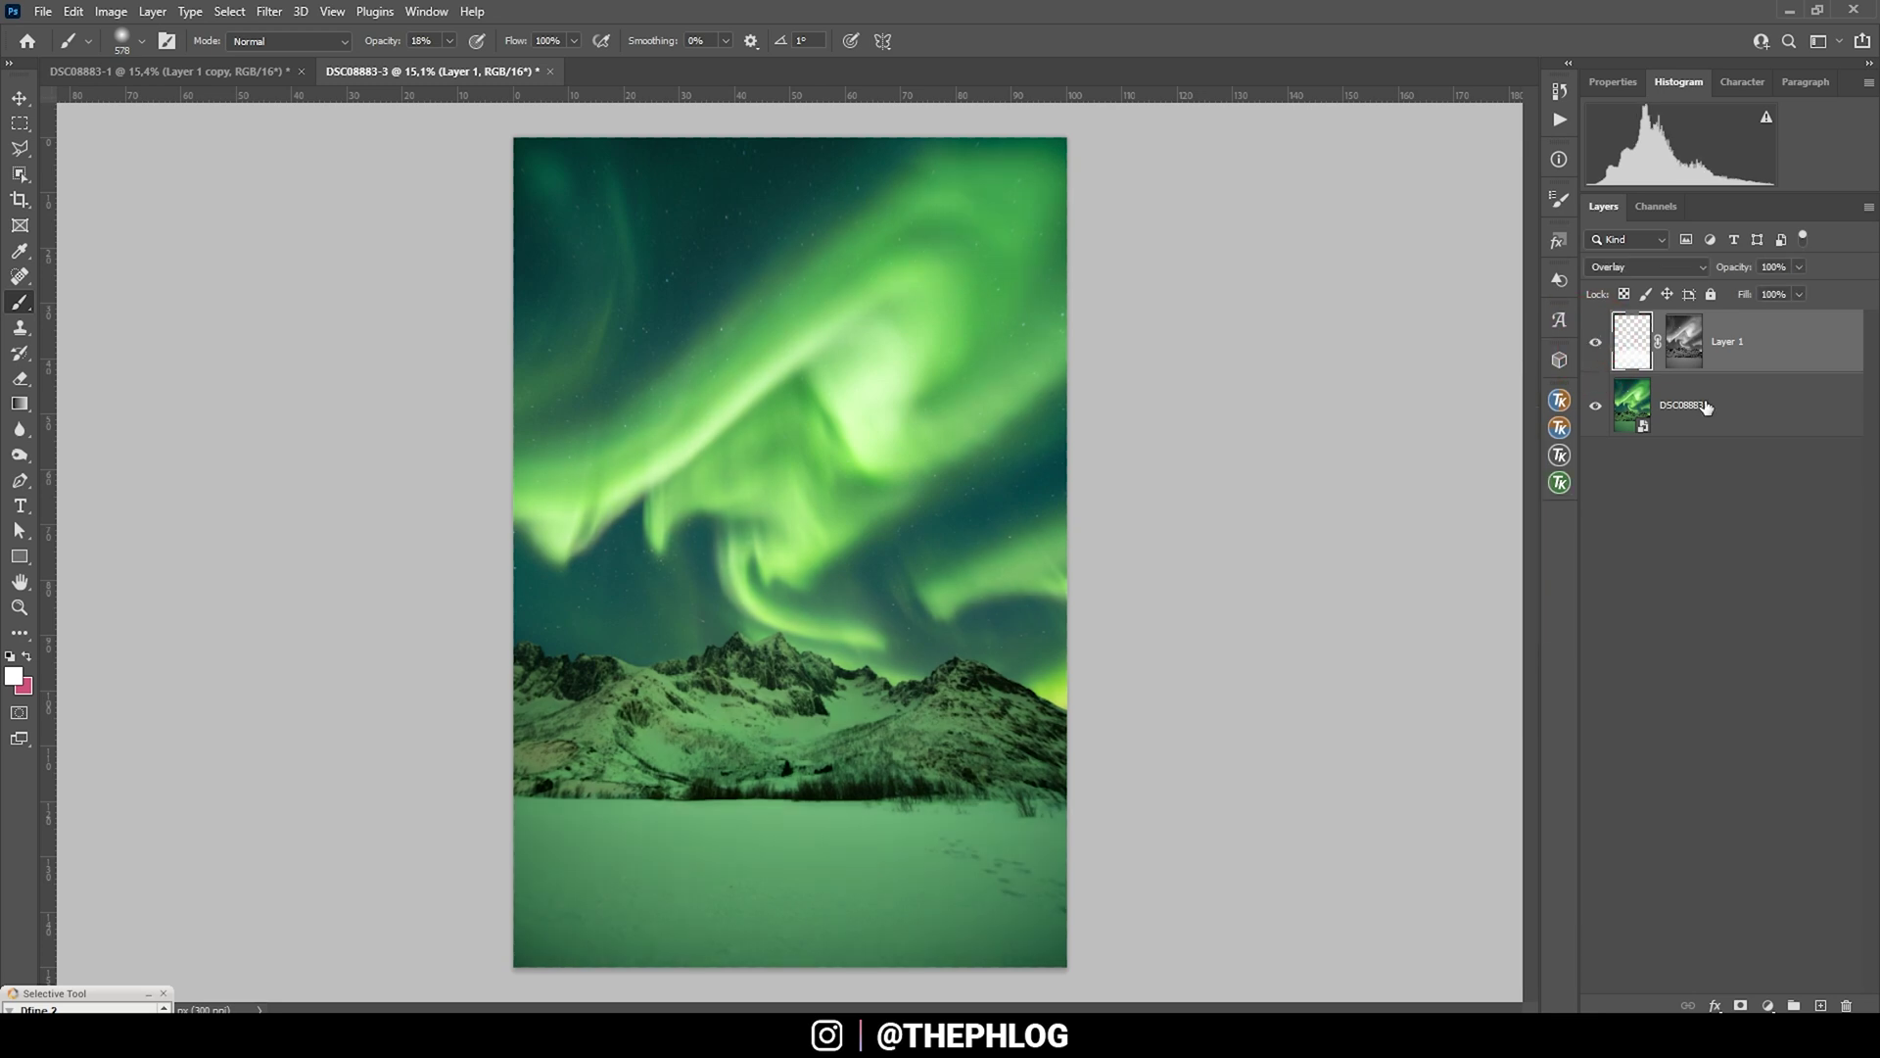
pyautogui.keyDown('shift'); pyautogui.click(1706, 407); pyautogui.keyUp('shift')
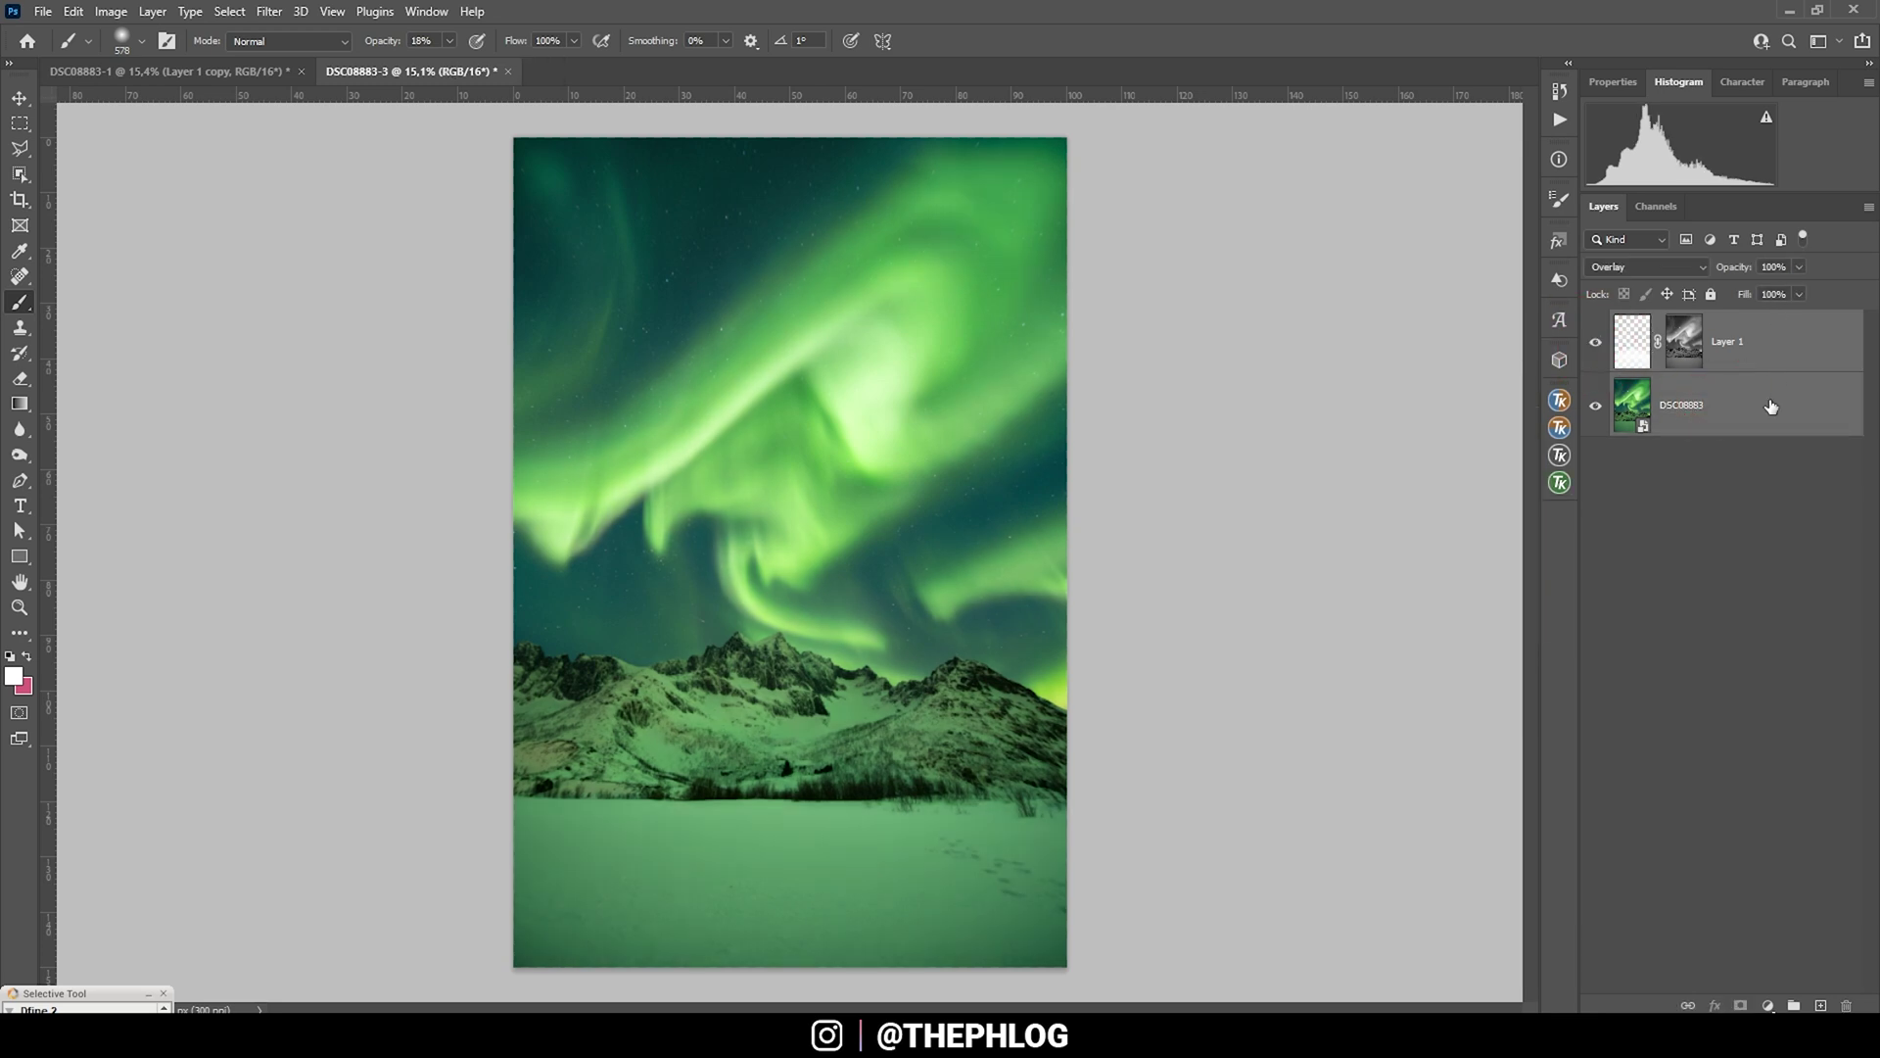
pyautogui.hotkey('ctrl', 'e')
# With an enlarged Clone Stamp brush, cover the footprints across the middle of the snow
pyautogui.press('s')
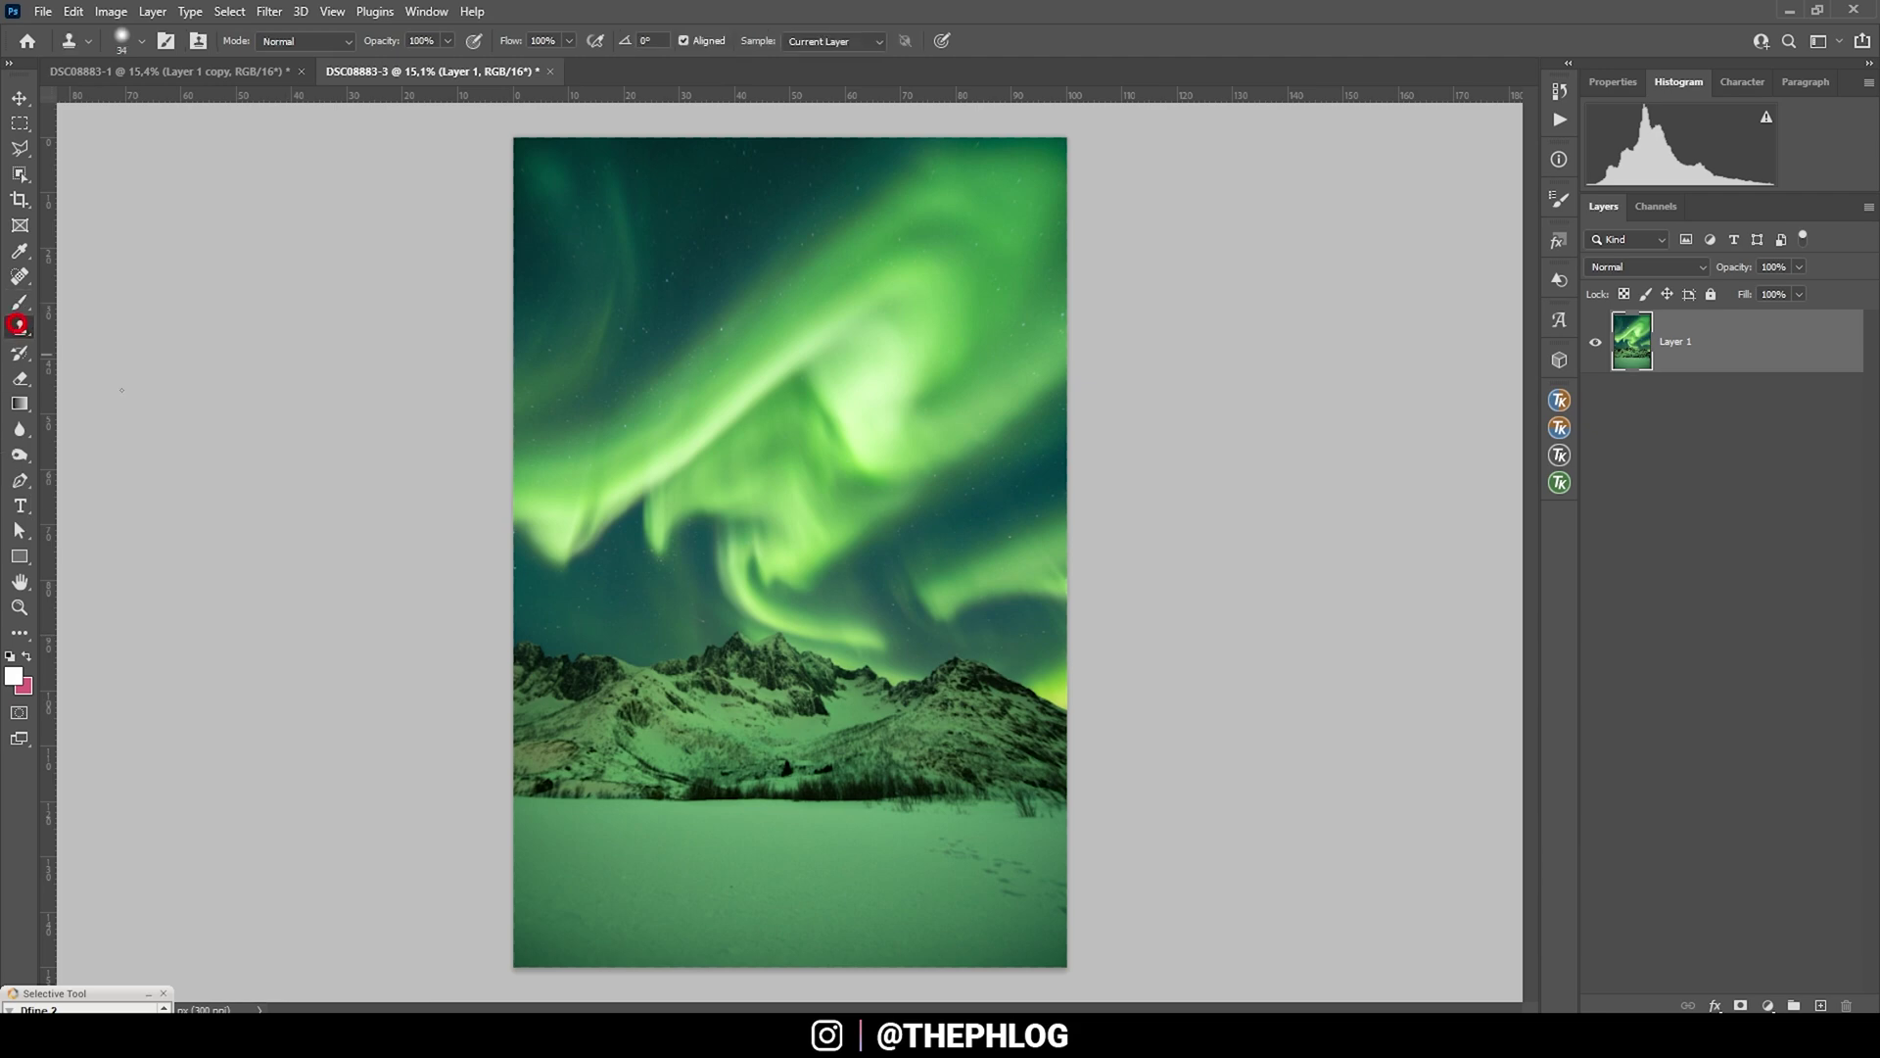
pyautogui.scroll(8, 971, 853)
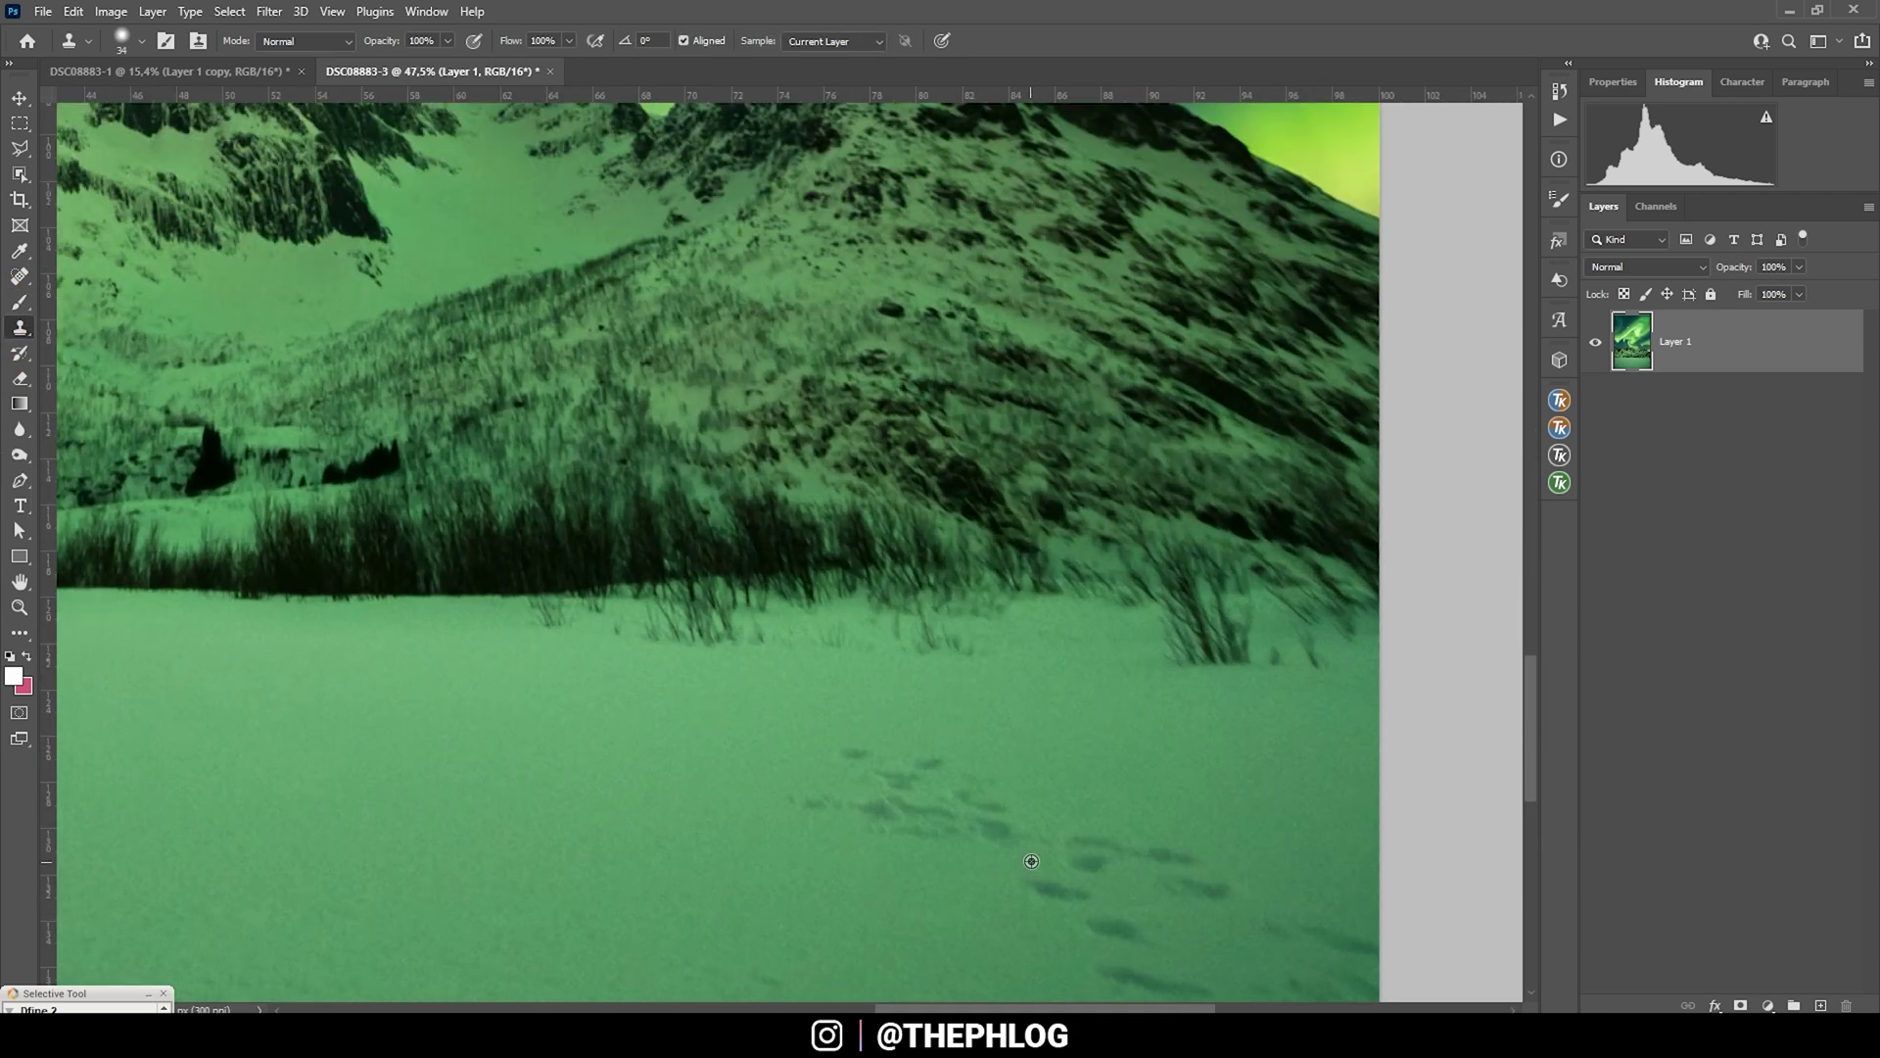
pyautogui.scroll(-2, 1019, 793)
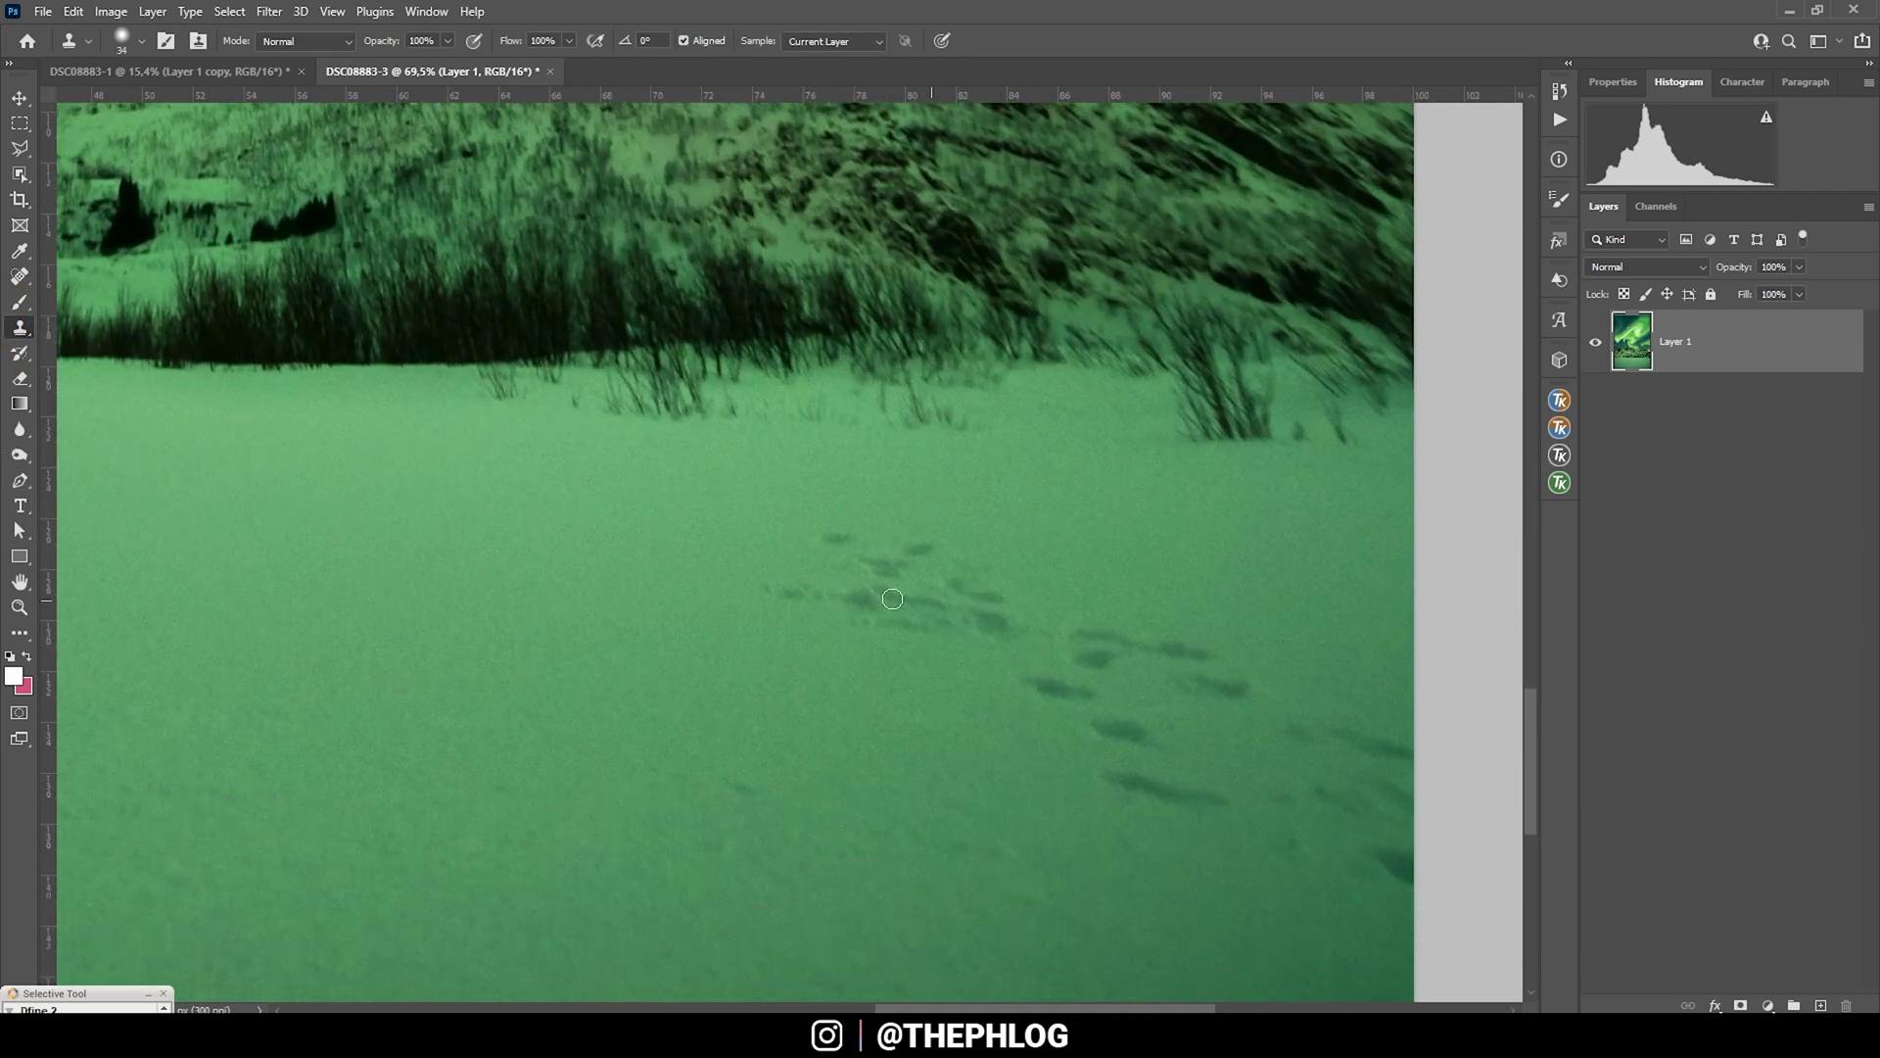
pyautogui.keyDown('alt'); pyautogui.rightClick(805, 615); pyautogui.keyUp('alt')
pyautogui.keyDown('alt'); pyautogui.rightClick(756, 597); pyautogui.keyUp('alt')
pyautogui.keyDown('alt'); pyautogui.click(676, 578); pyautogui.keyUp('alt')
pyautogui.click(887, 593)
pyautogui.click(966, 610)
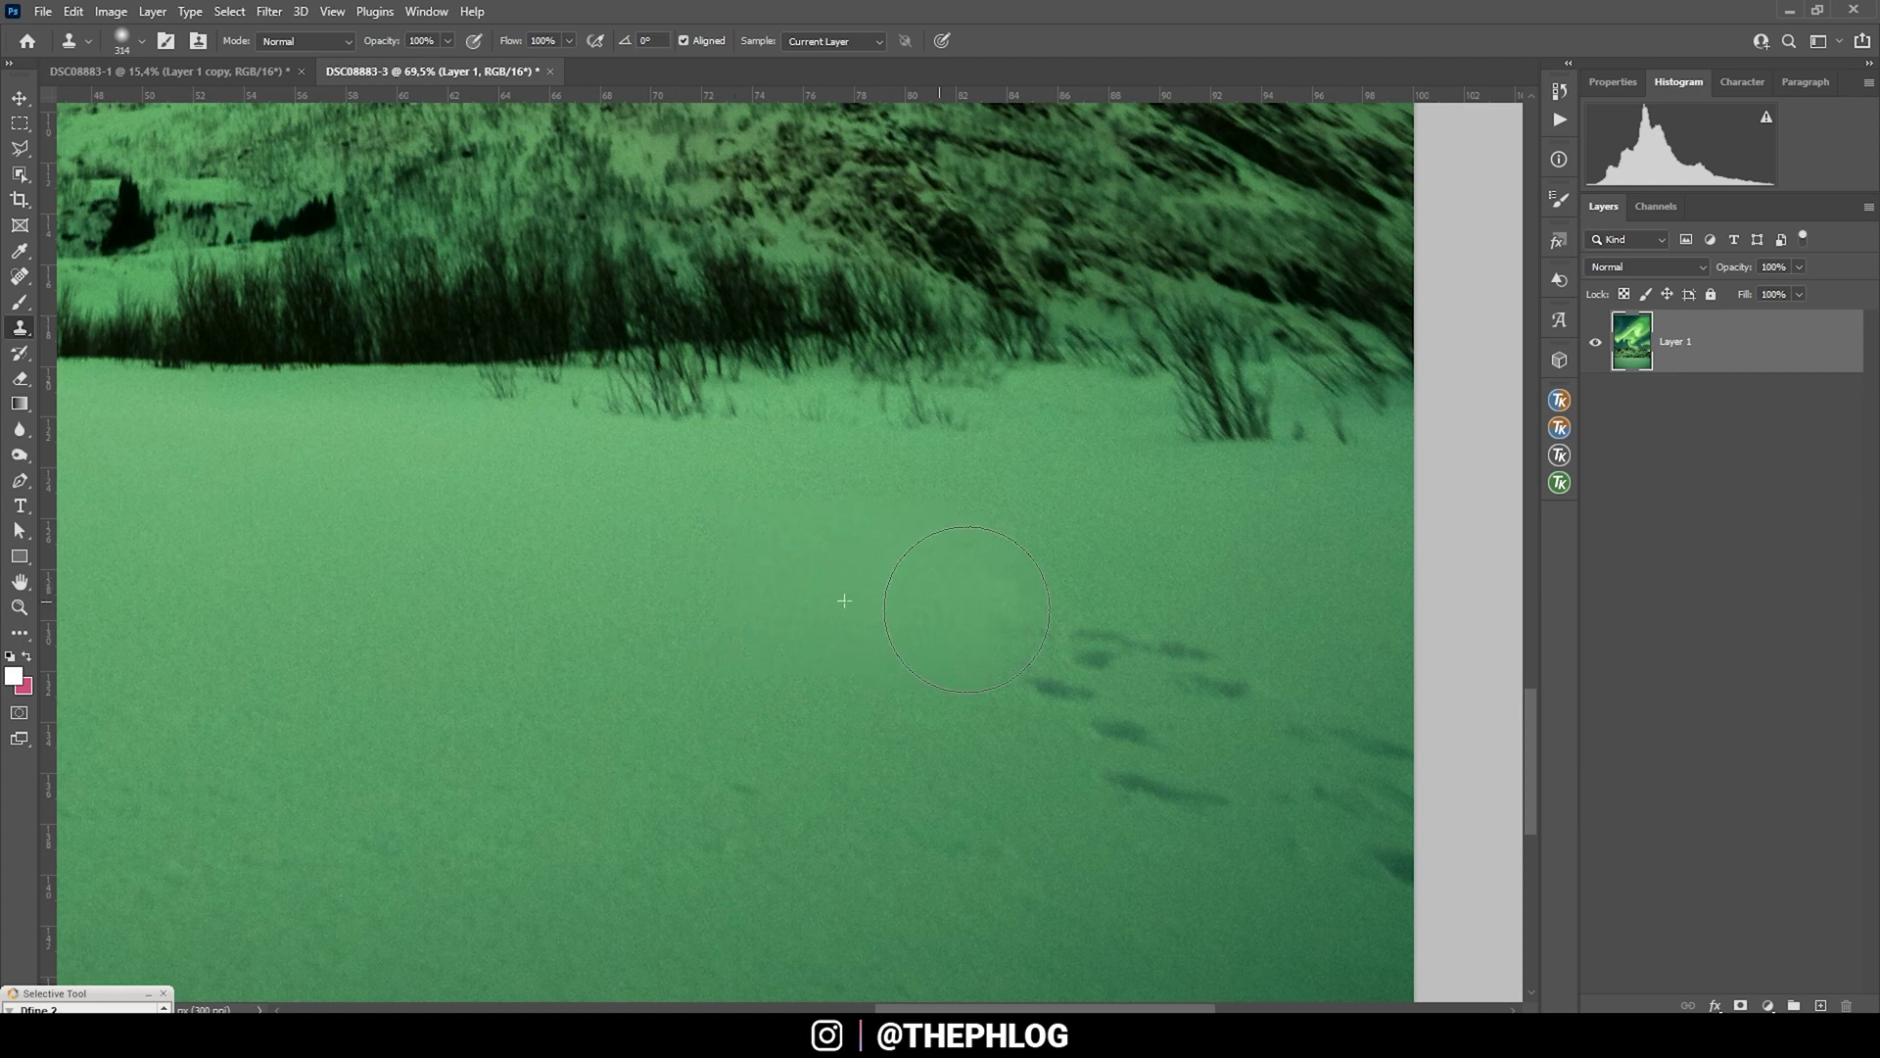
pyautogui.click(1054, 638)
# Sample clean snow near the bottom edge, clone over the bottom-right marks, and fit the image
pyautogui.scroll(-5, 1306, 659)
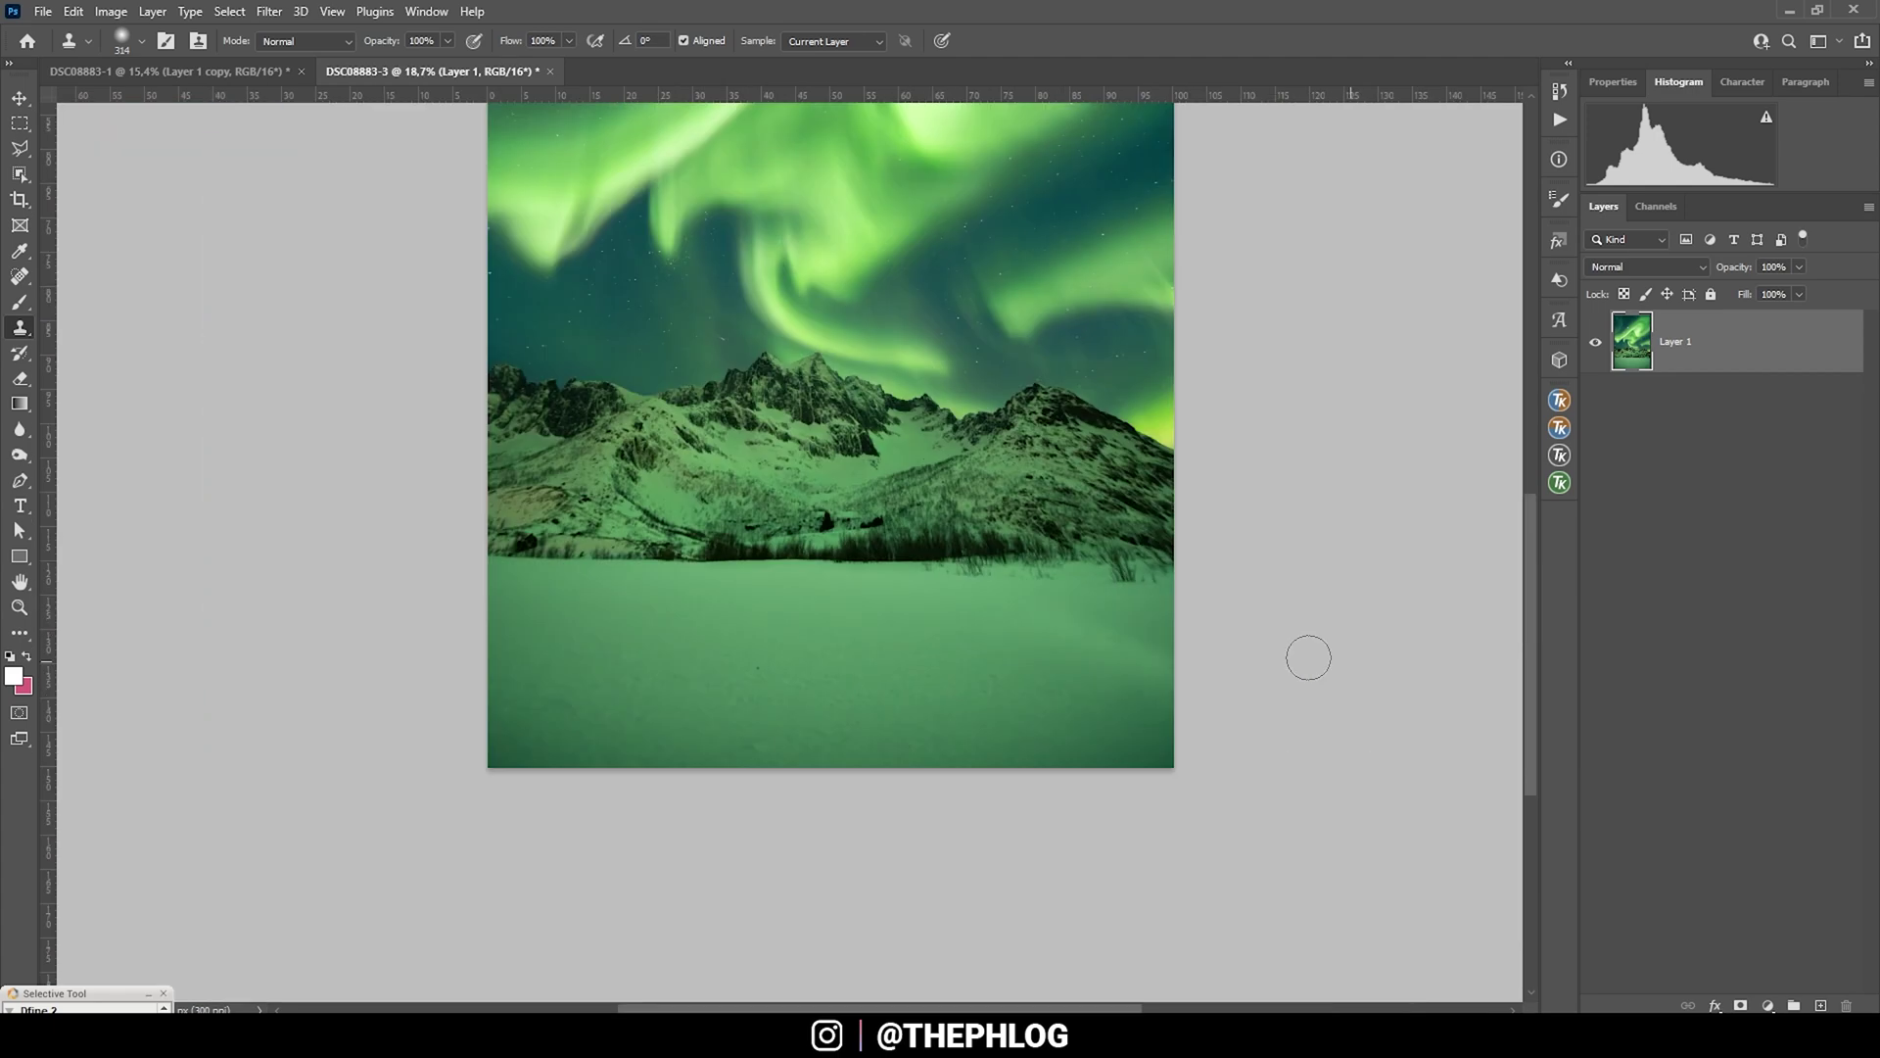
pyautogui.scroll(5, 1155, 470)
pyautogui.scroll(-2, 944, 777)
pyautogui.click(966, 797)
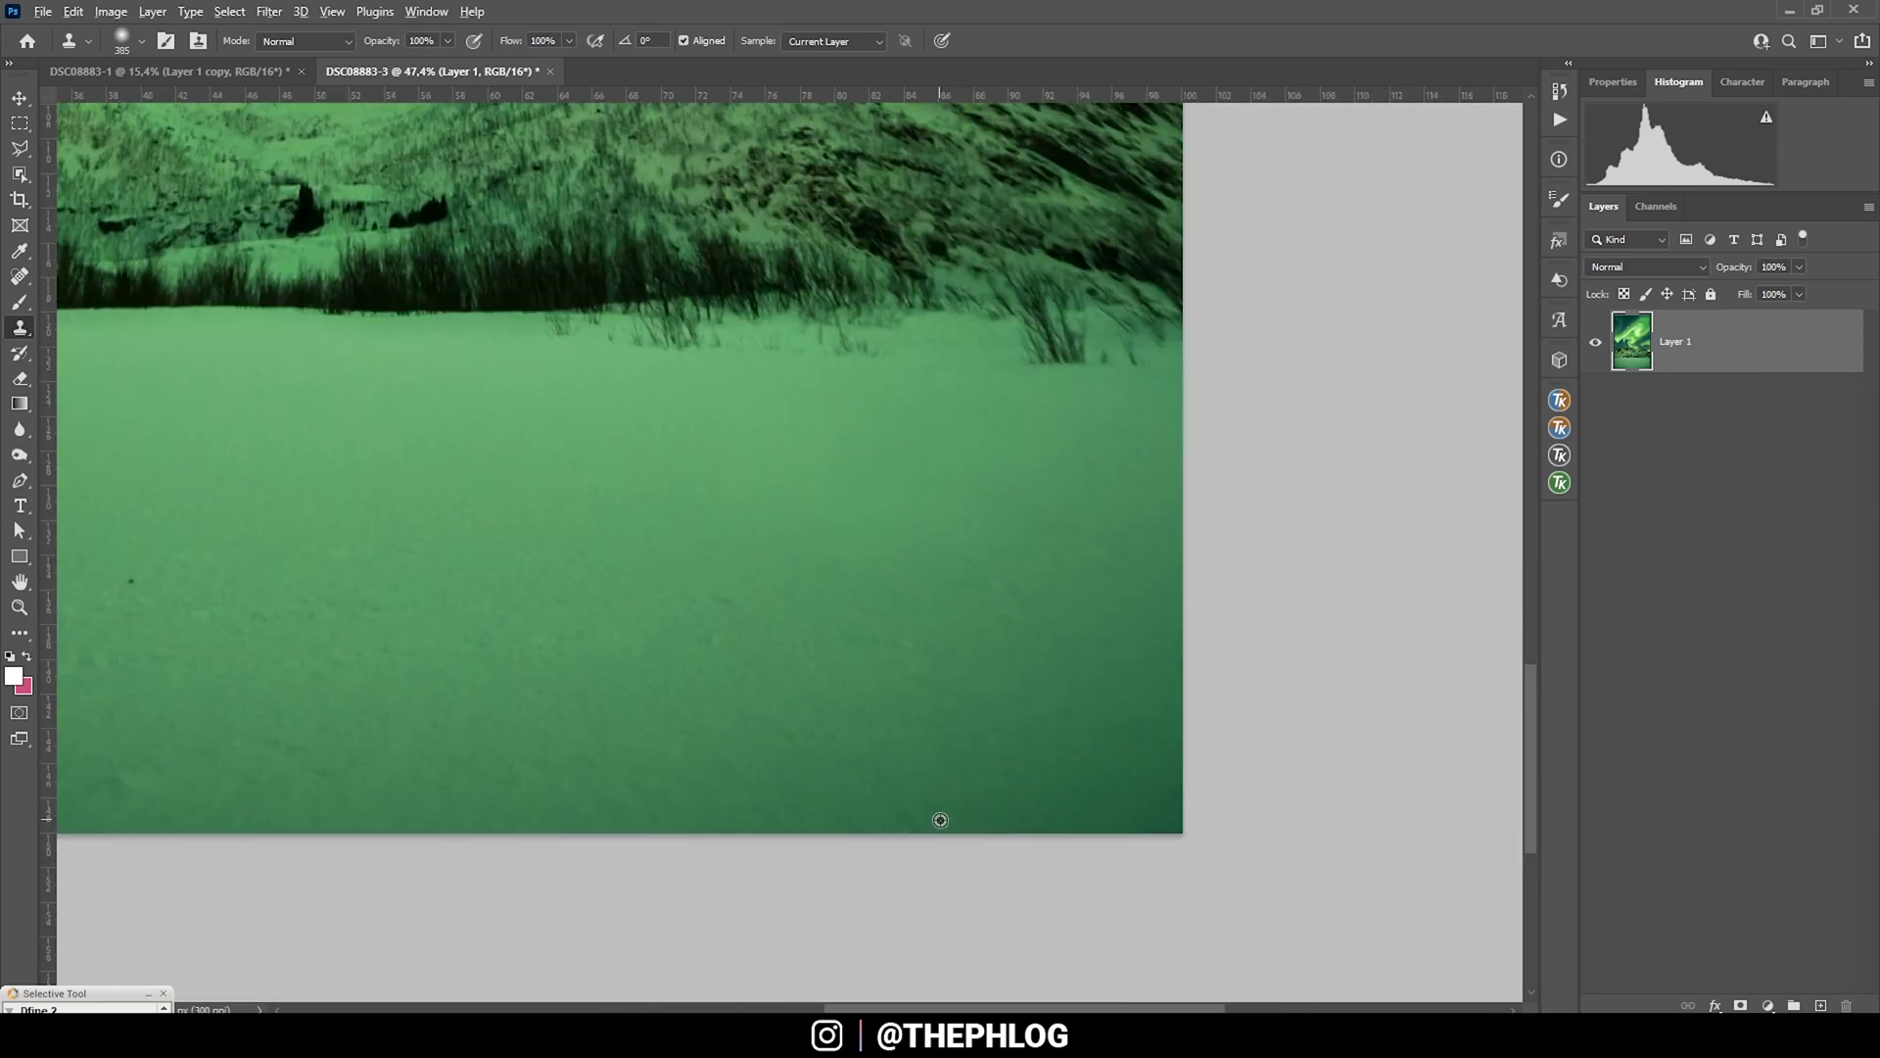
pyautogui.click(940, 818)
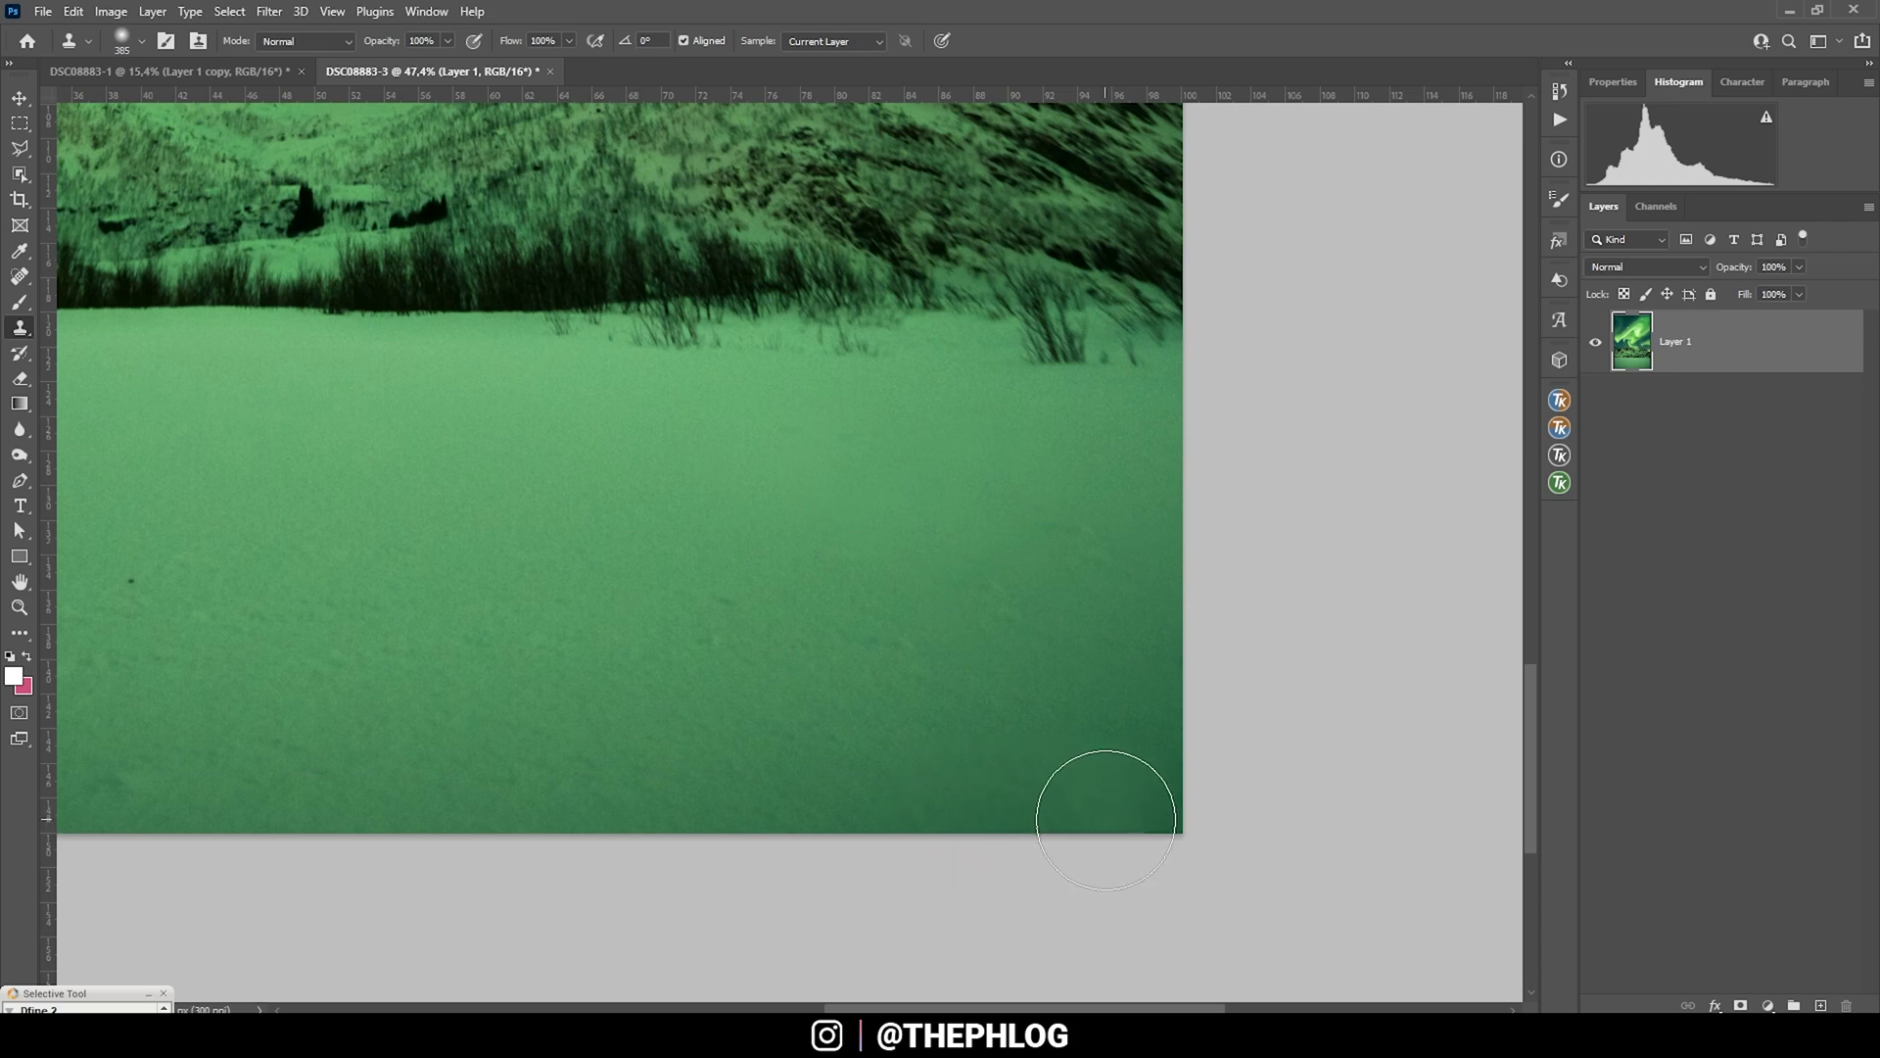
pyautogui.click(1146, 817)
pyautogui.click(1160, 825)
pyautogui.scroll(-2, 1159, 810)
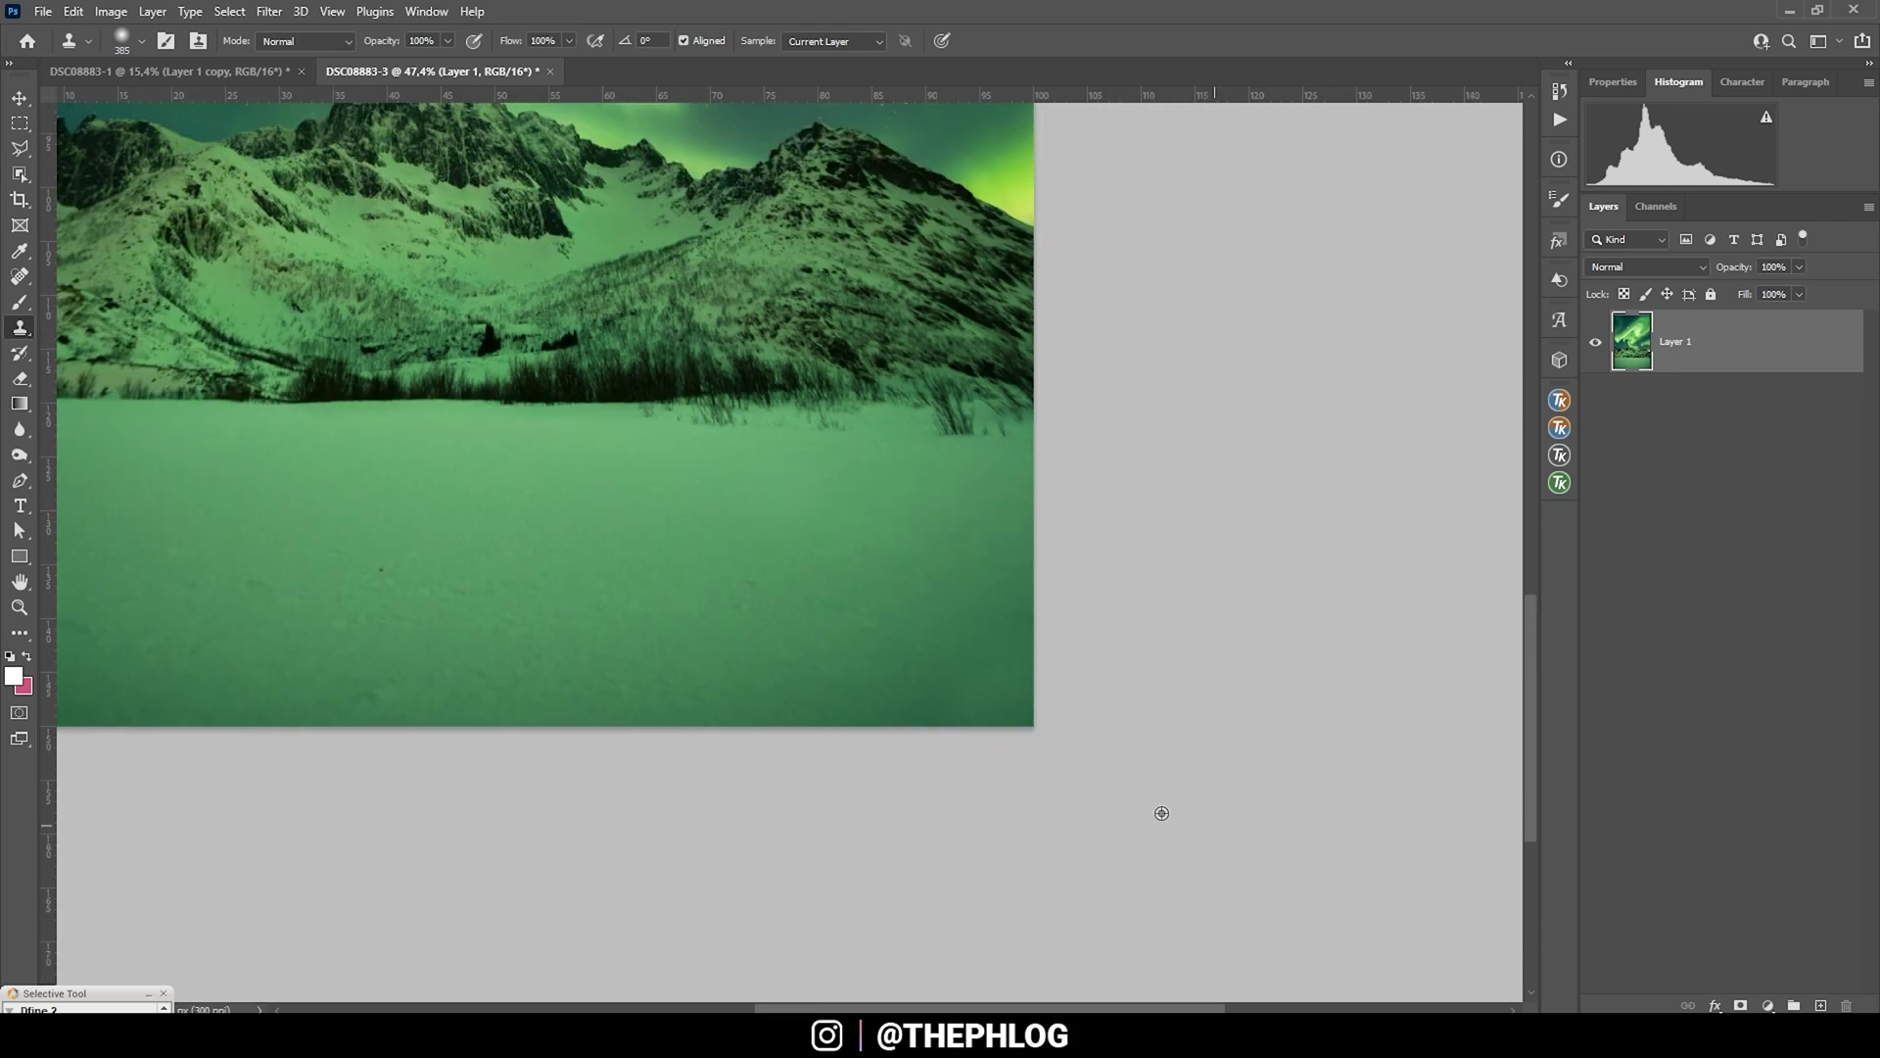
pyautogui.hotkey('ctrl', '0')
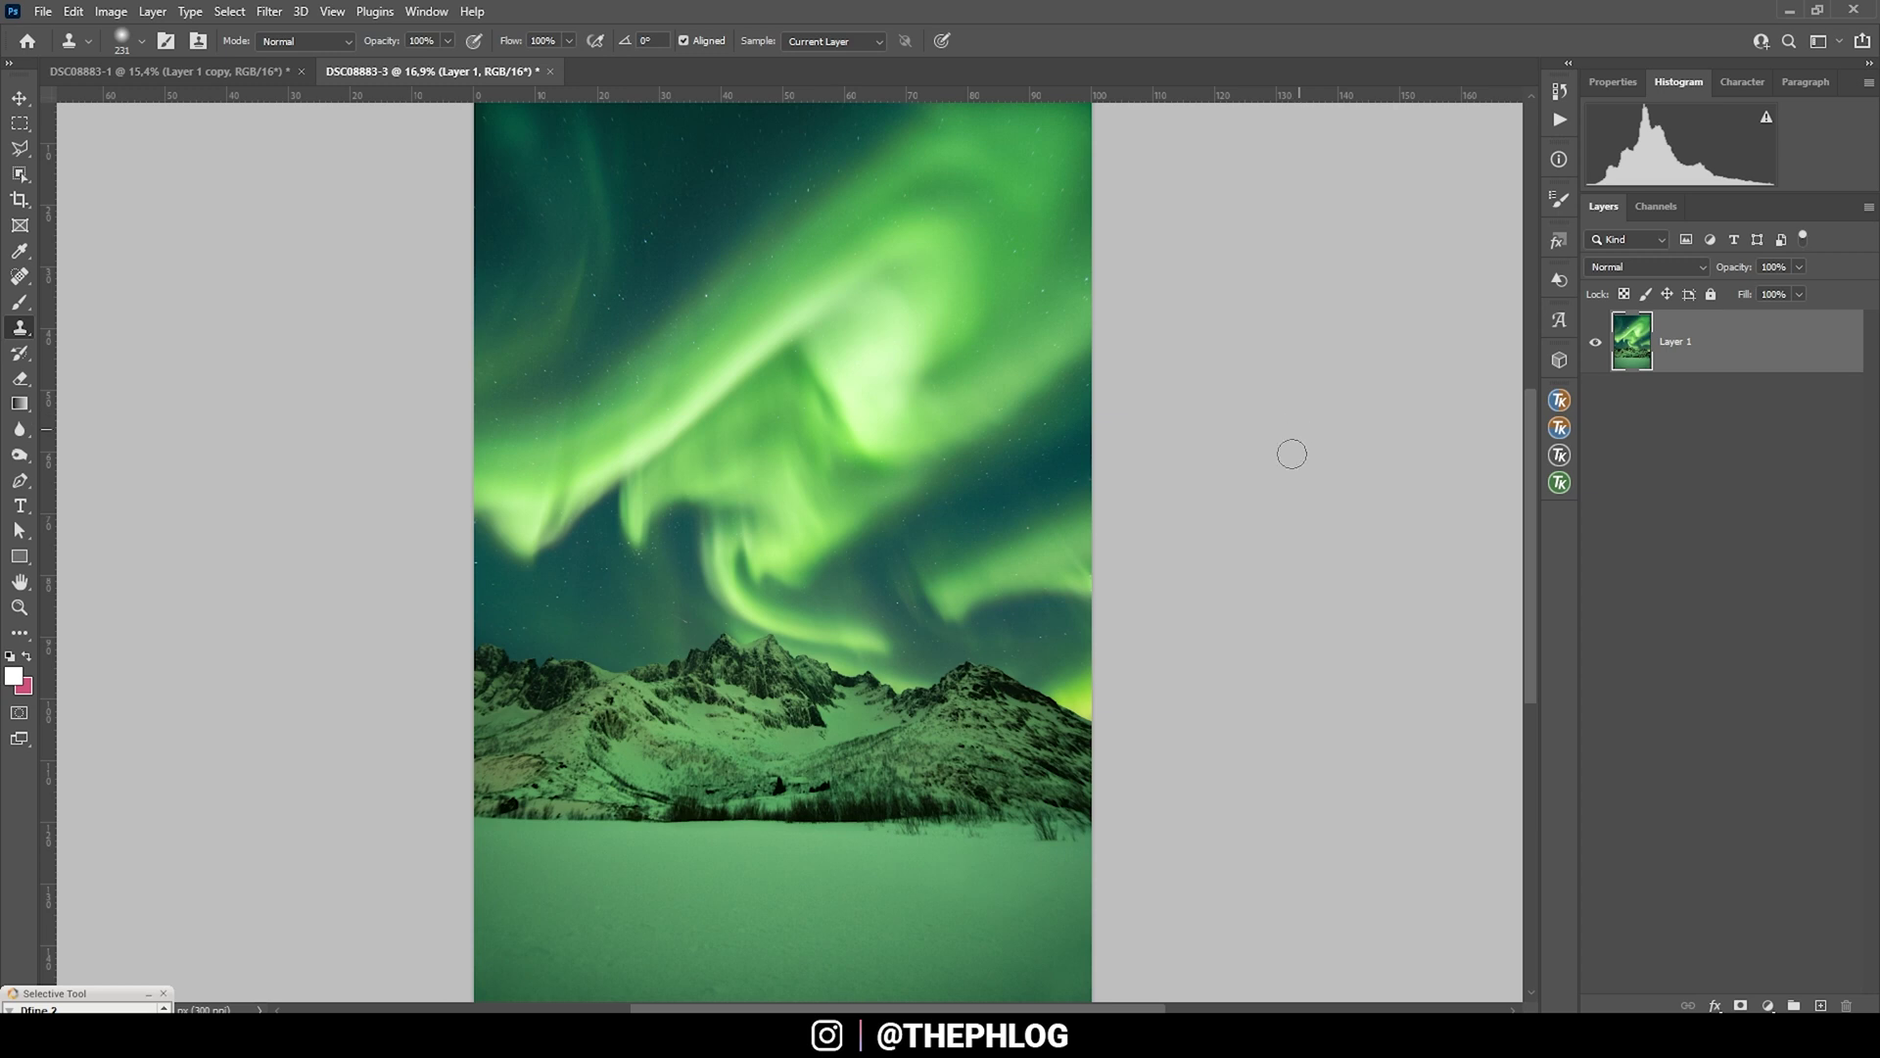
pyautogui.scroll(10, 686, 619)
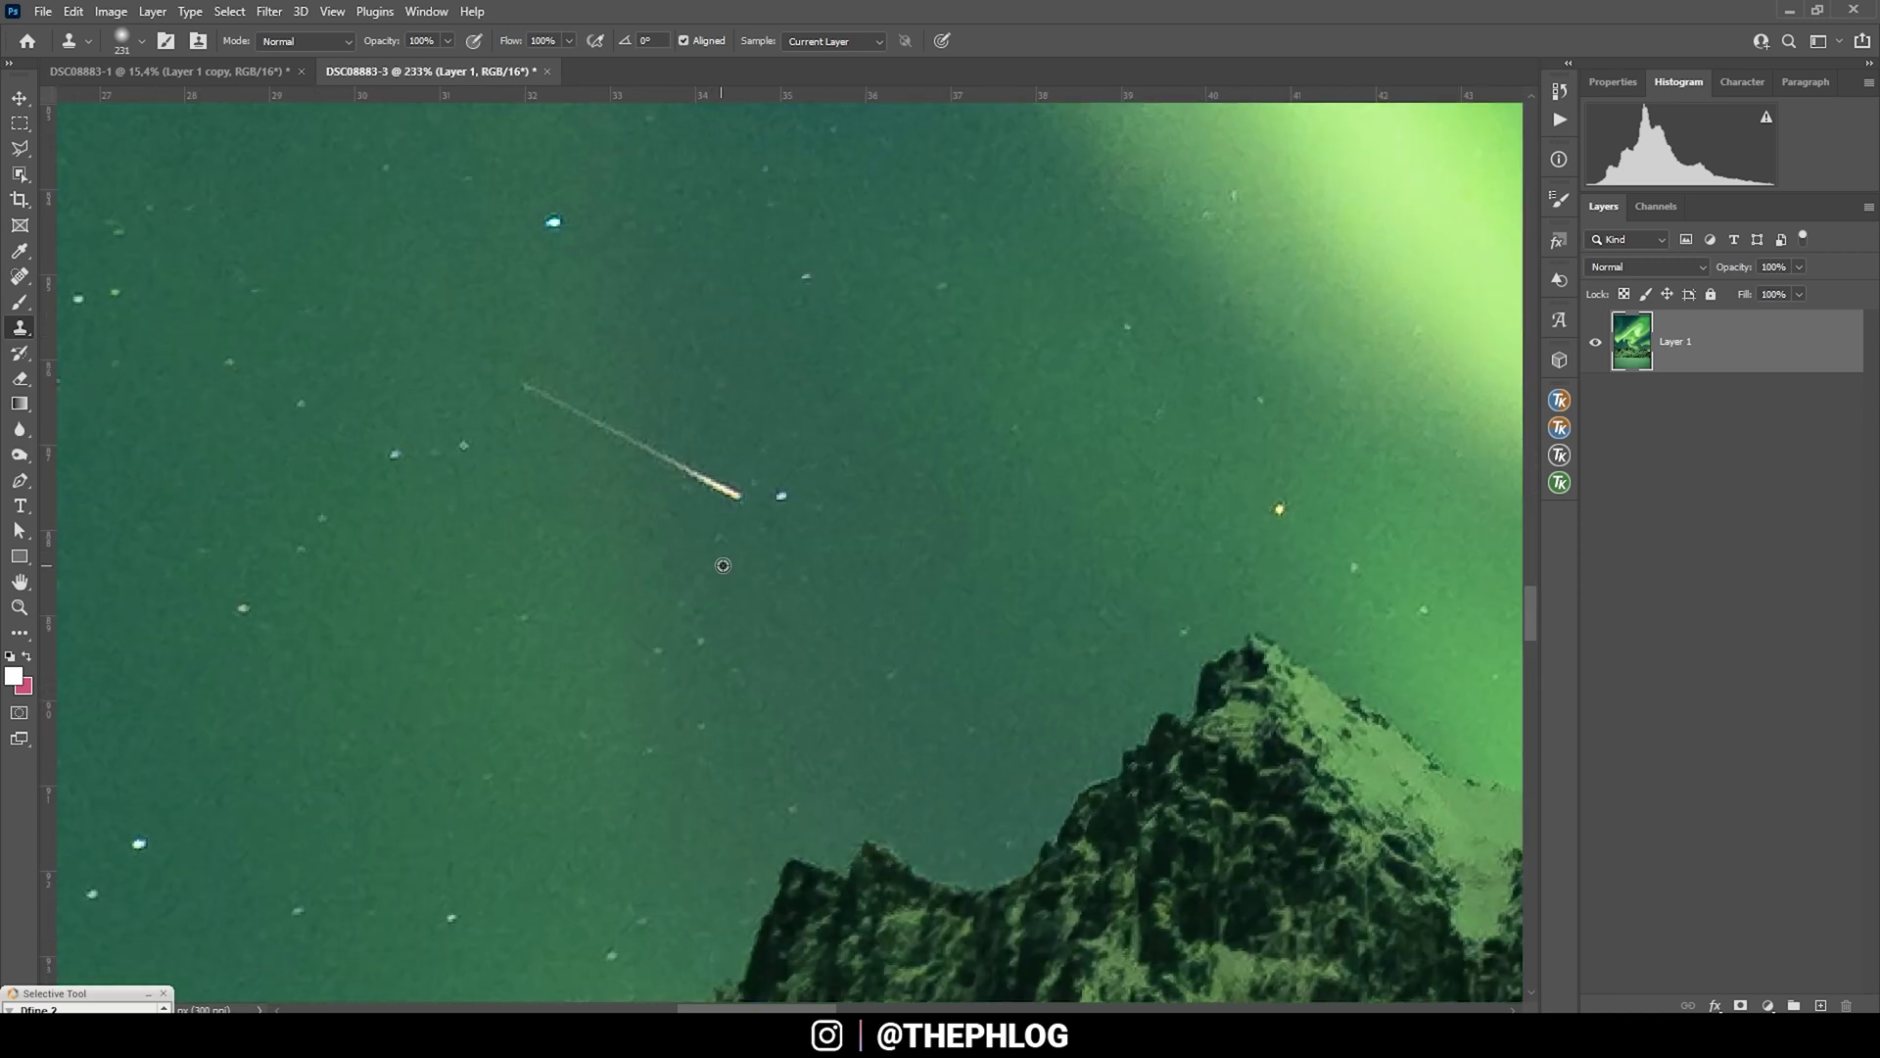
# Finish cloning and switch to the Move tool, zooming in on the meteor
pyautogui.keyDown('alt'); pyautogui.click(722, 566); pyautogui.keyUp('alt')
pyautogui.moveTo(881, 862); pyautogui.dragTo(1112, 819)
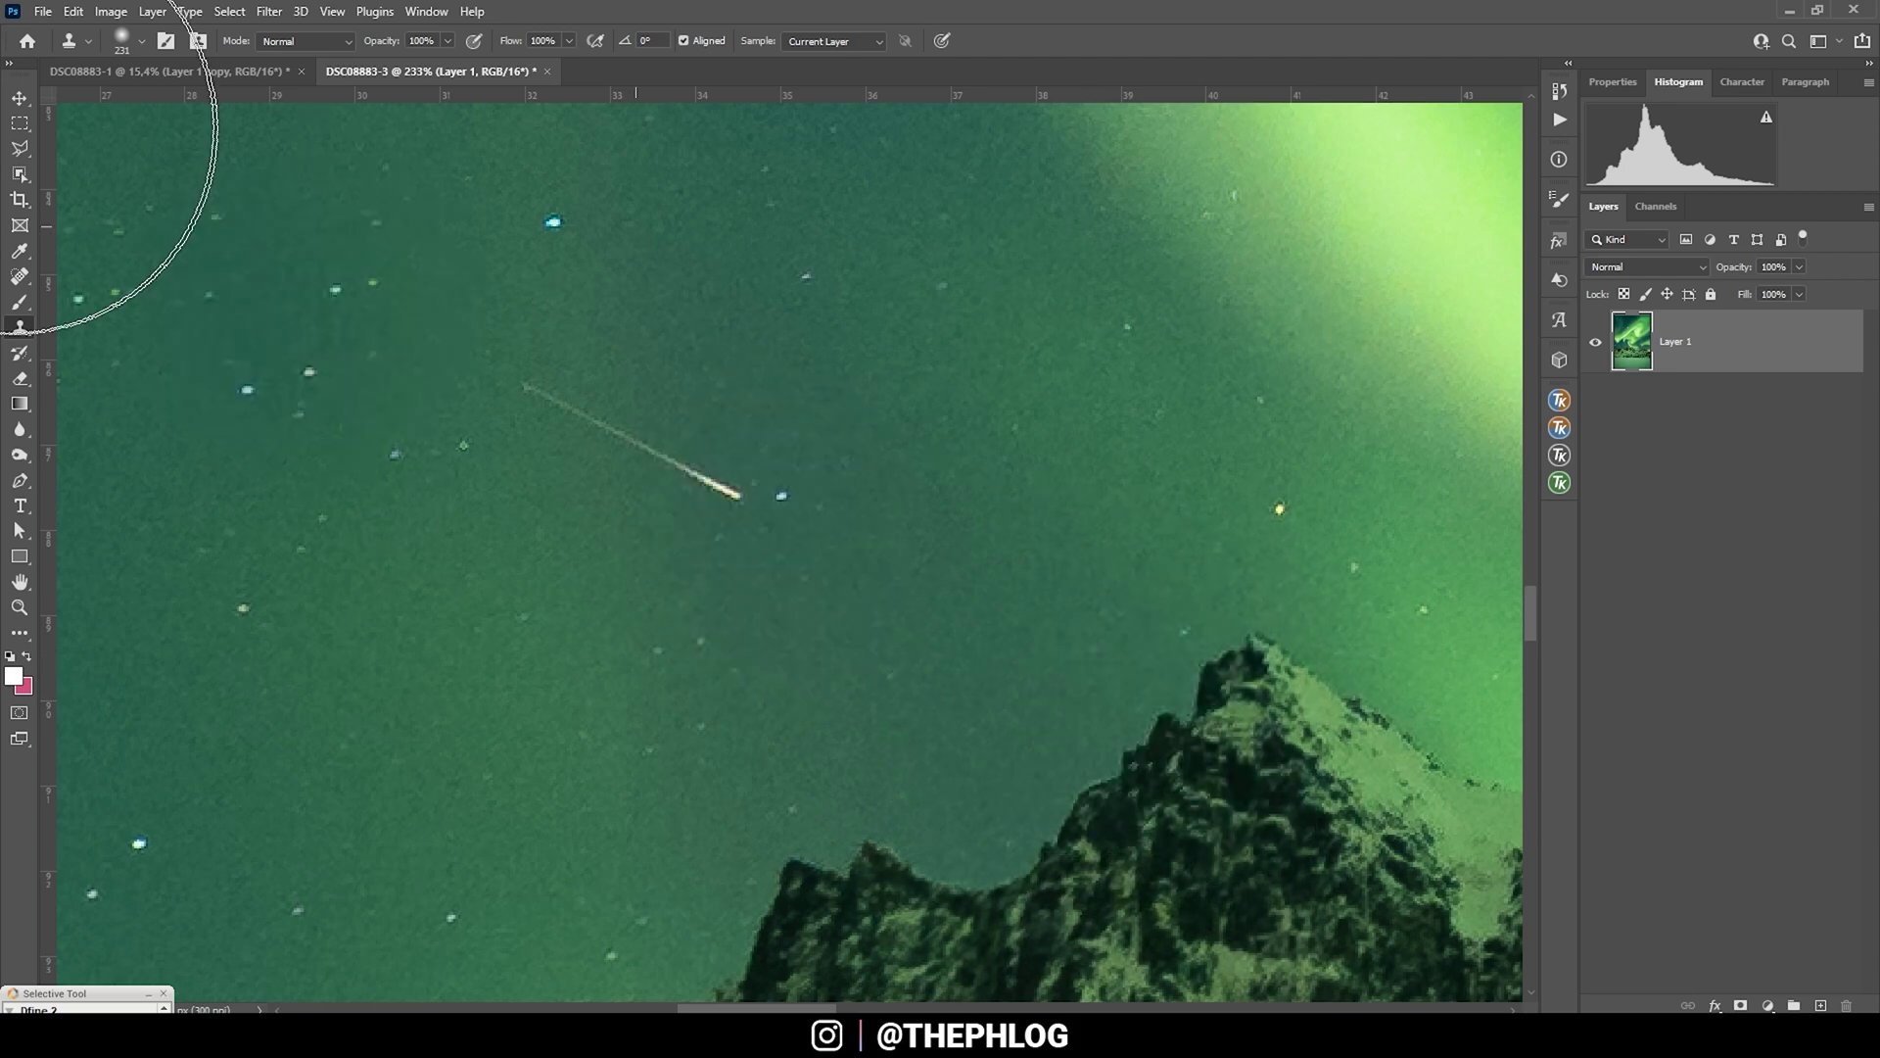
pyautogui.click(20, 98)
pyautogui.scroll(-3, 970, 563)
pyautogui.scroll(5, 975, 560)
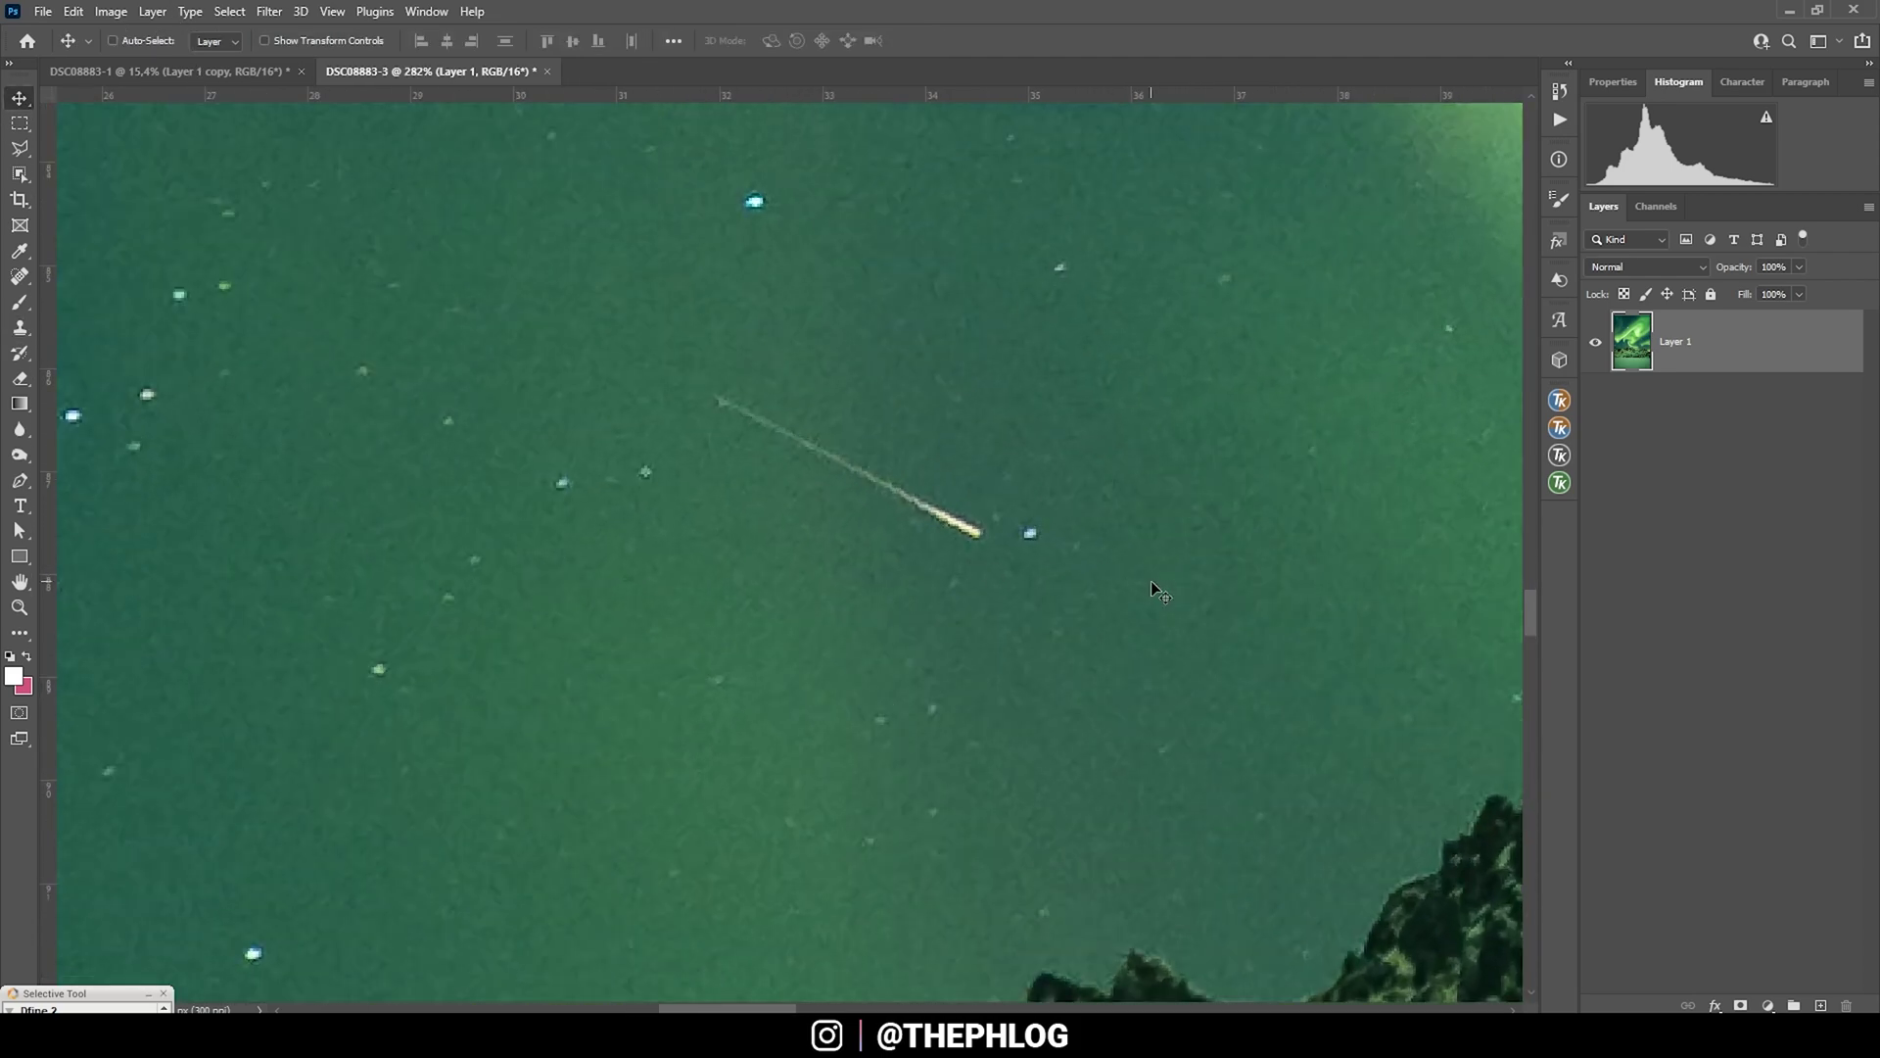
pyautogui.scroll(-2, 1028, 626)
pyautogui.scroll(4, 1053, 592)
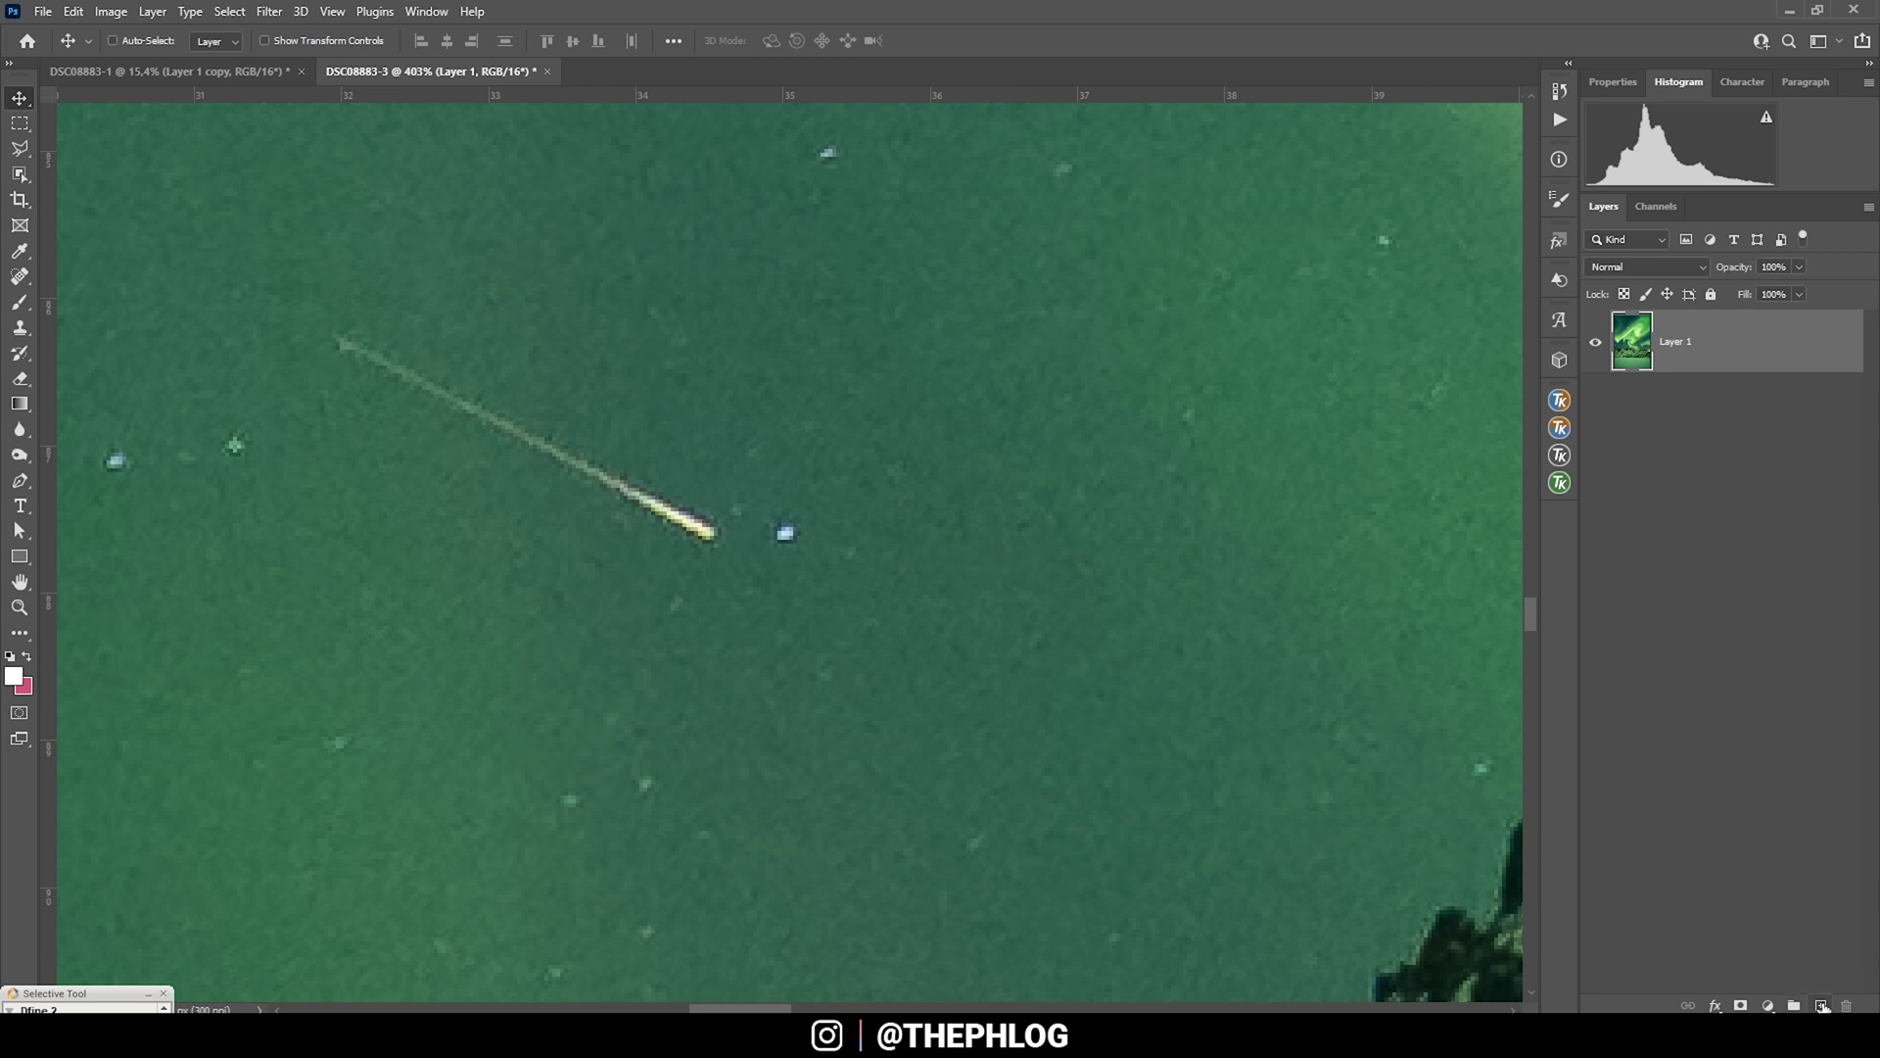
# Add a new empty Layer 2 set to Hard Light blend mode
pyautogui.click(1822, 1006)
pyautogui.click(1645, 268)
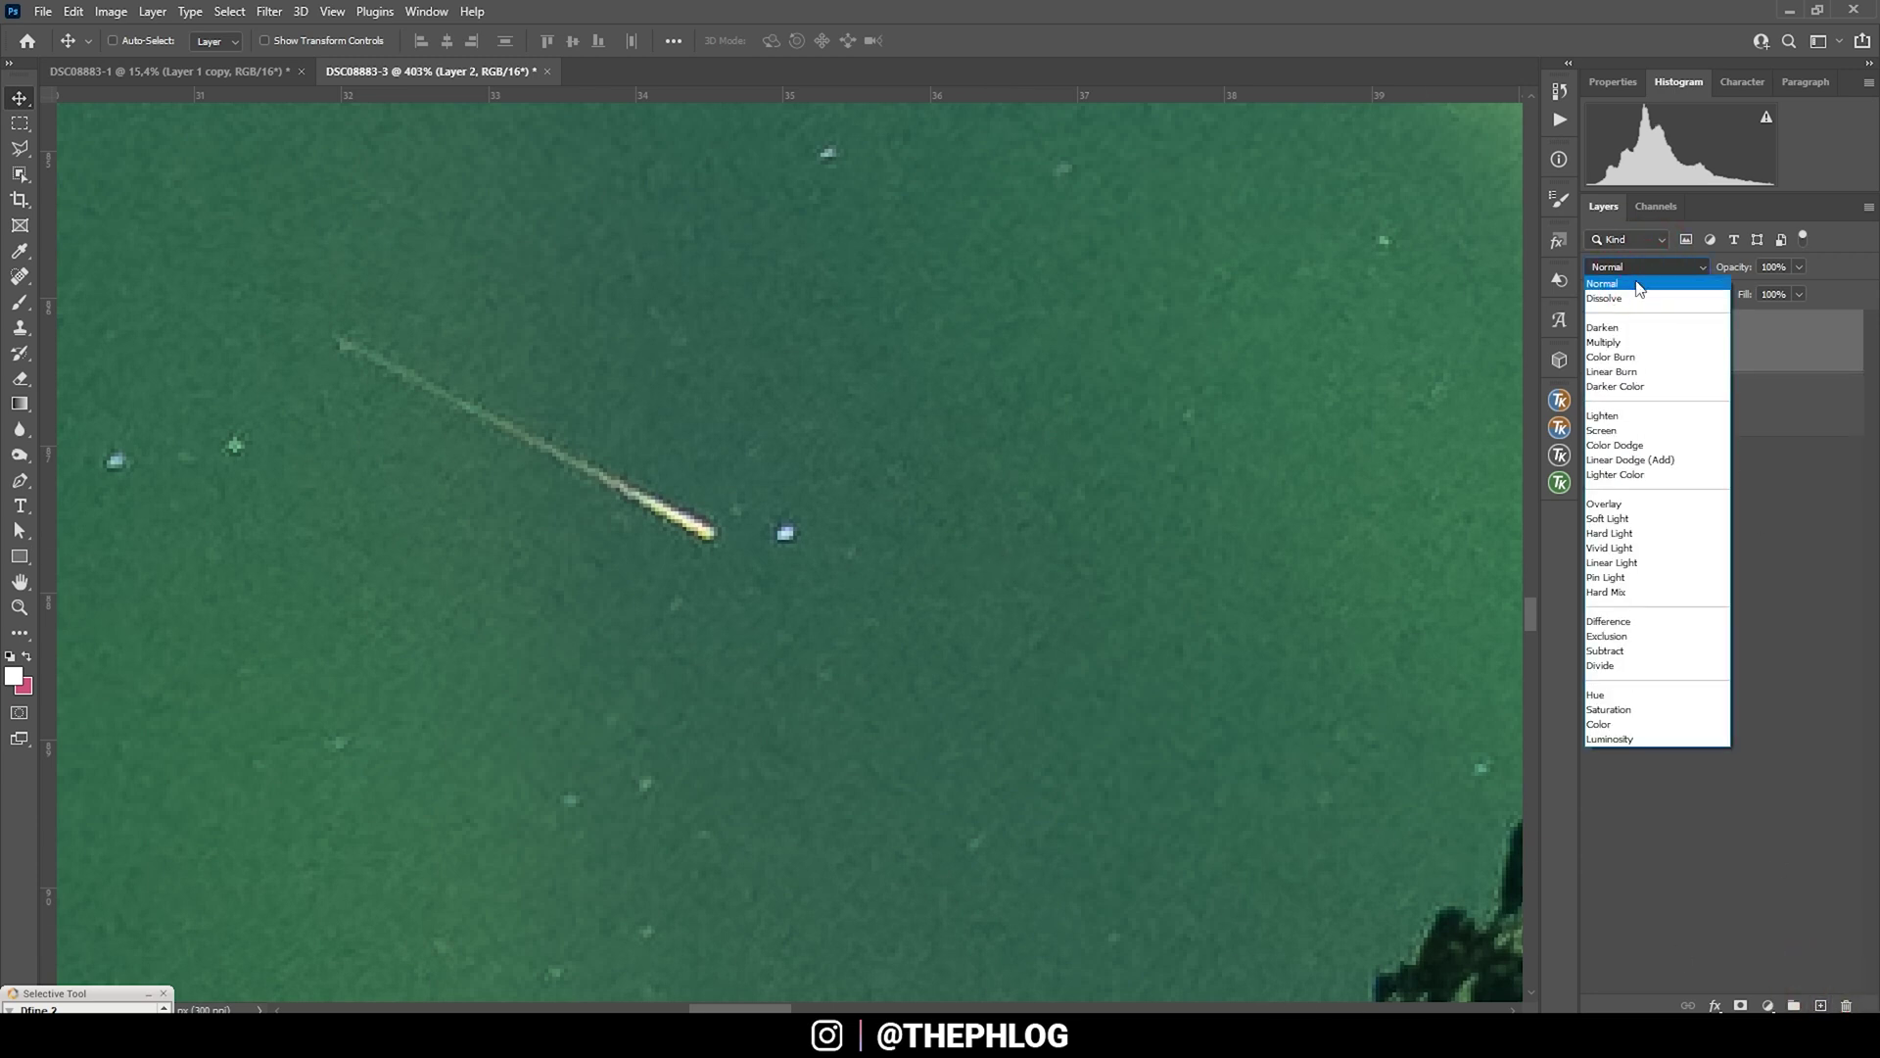
pyautogui.click(1622, 534)
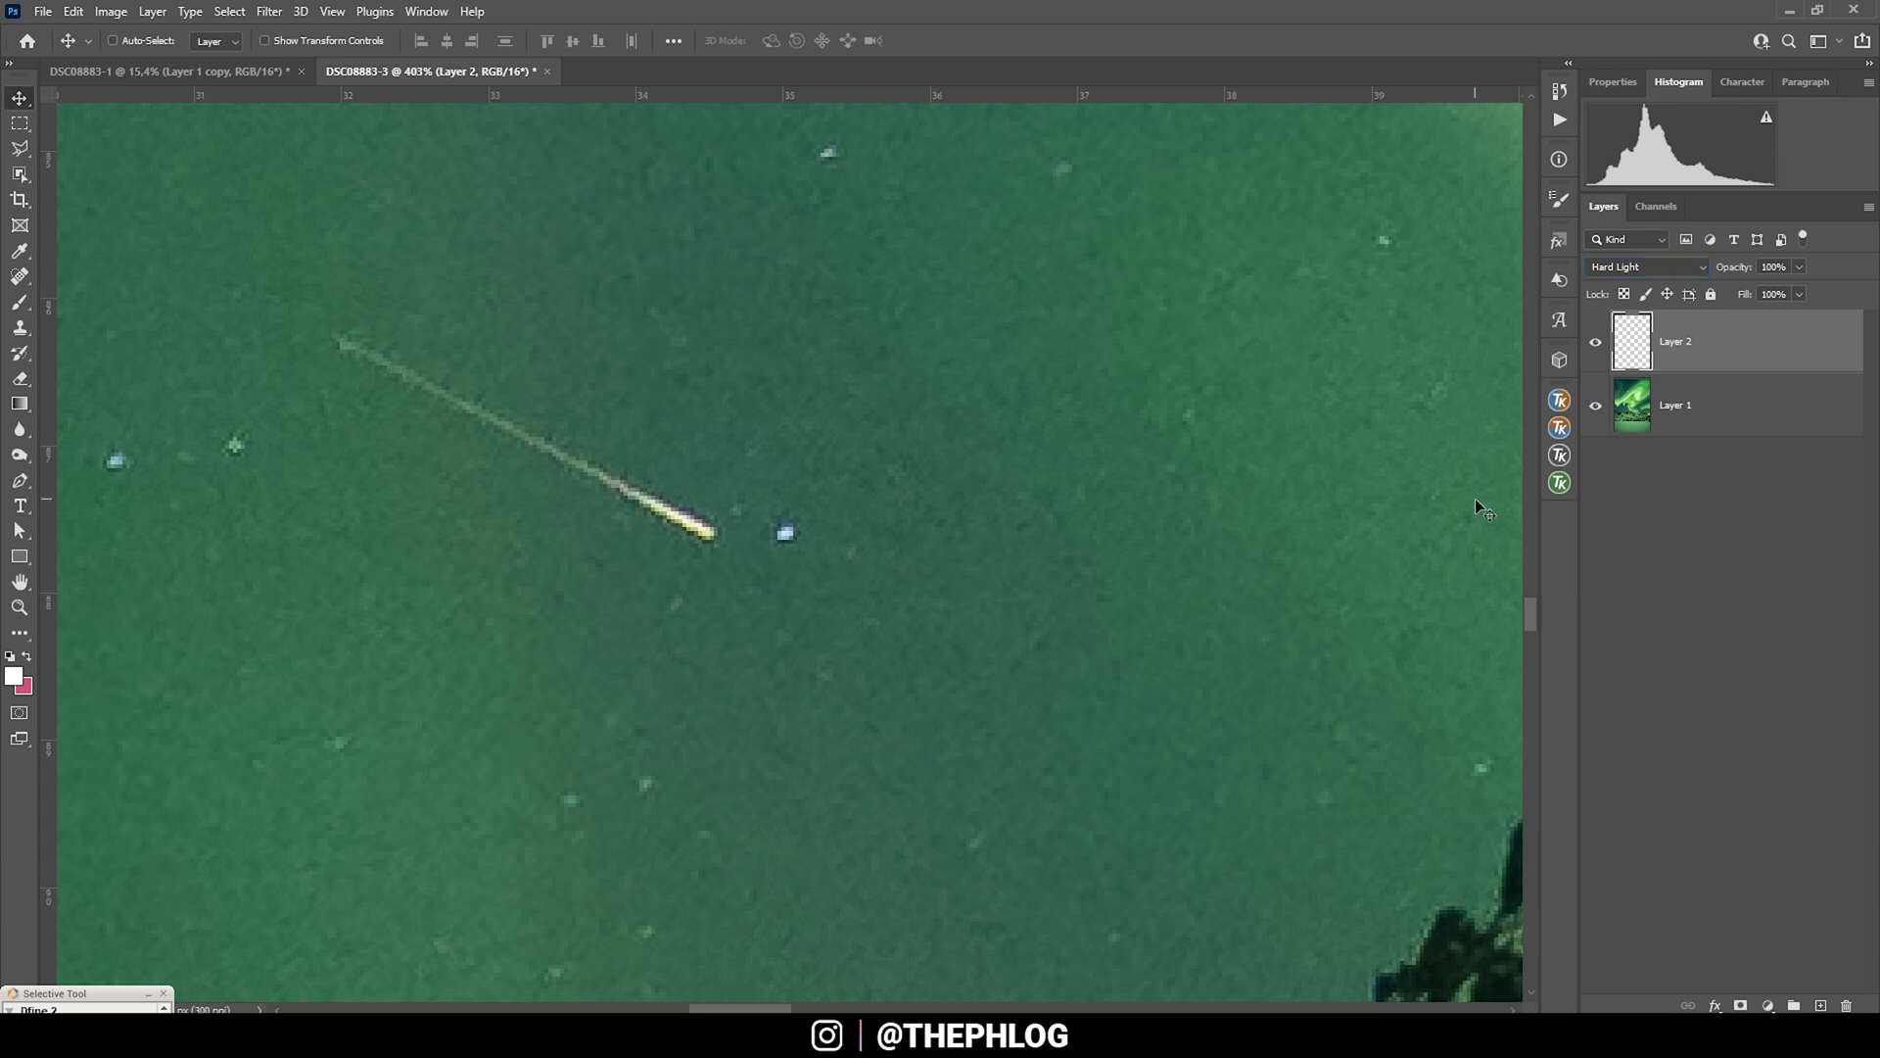
pyautogui.press('b')
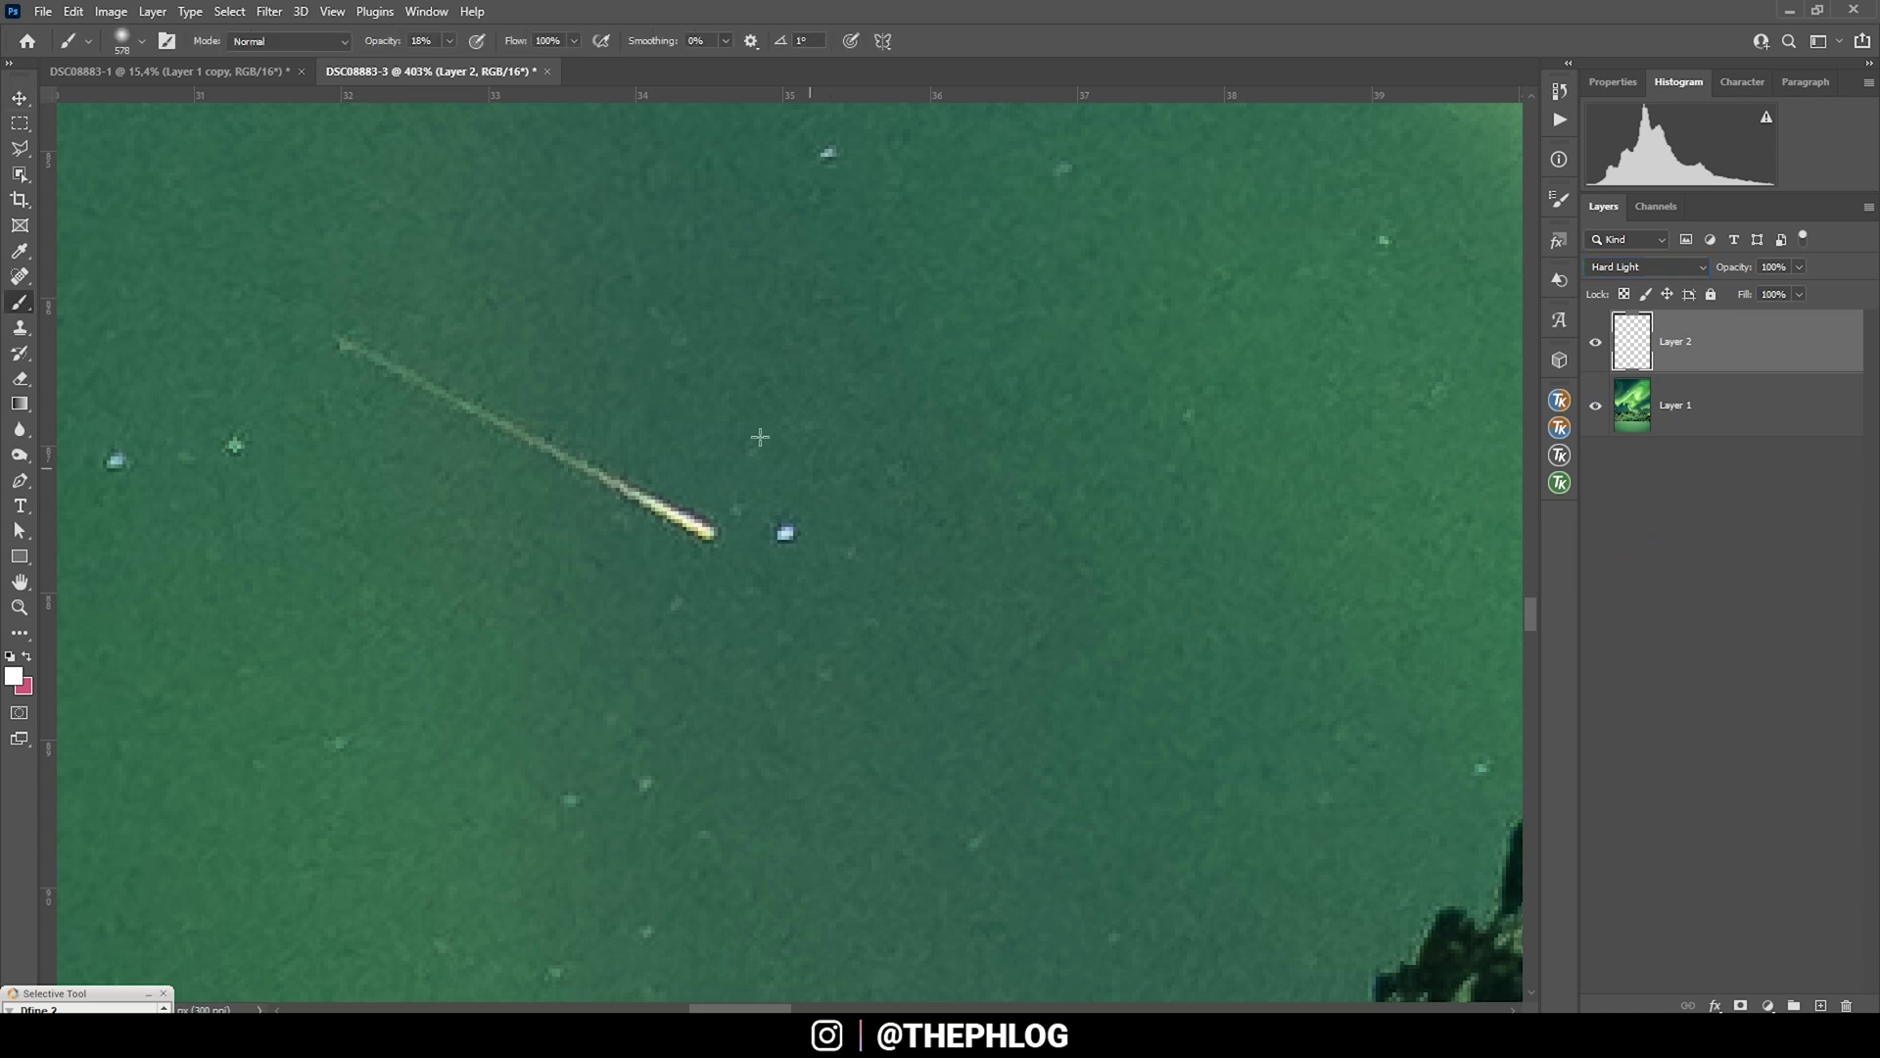
# Set the brush to 10% opacity and shrink it to 13 px along the meteor trail
pyautogui.click(451, 42)
pyautogui.moveTo(1063, 512); pyautogui.dragTo(862, 512)
pyautogui.moveTo(1060, 512)
pyautogui.mouseDown()
pyautogui.moveTo(873, 588)
pyautogui.moveTo(831, 554)
pyautogui.mouseUp()
pyautogui.moveTo(695, 522)
pyautogui.mouseDown()
pyautogui.moveTo(637, 499)
pyautogui.moveTo(722, 533)
pyautogui.mouseUp()
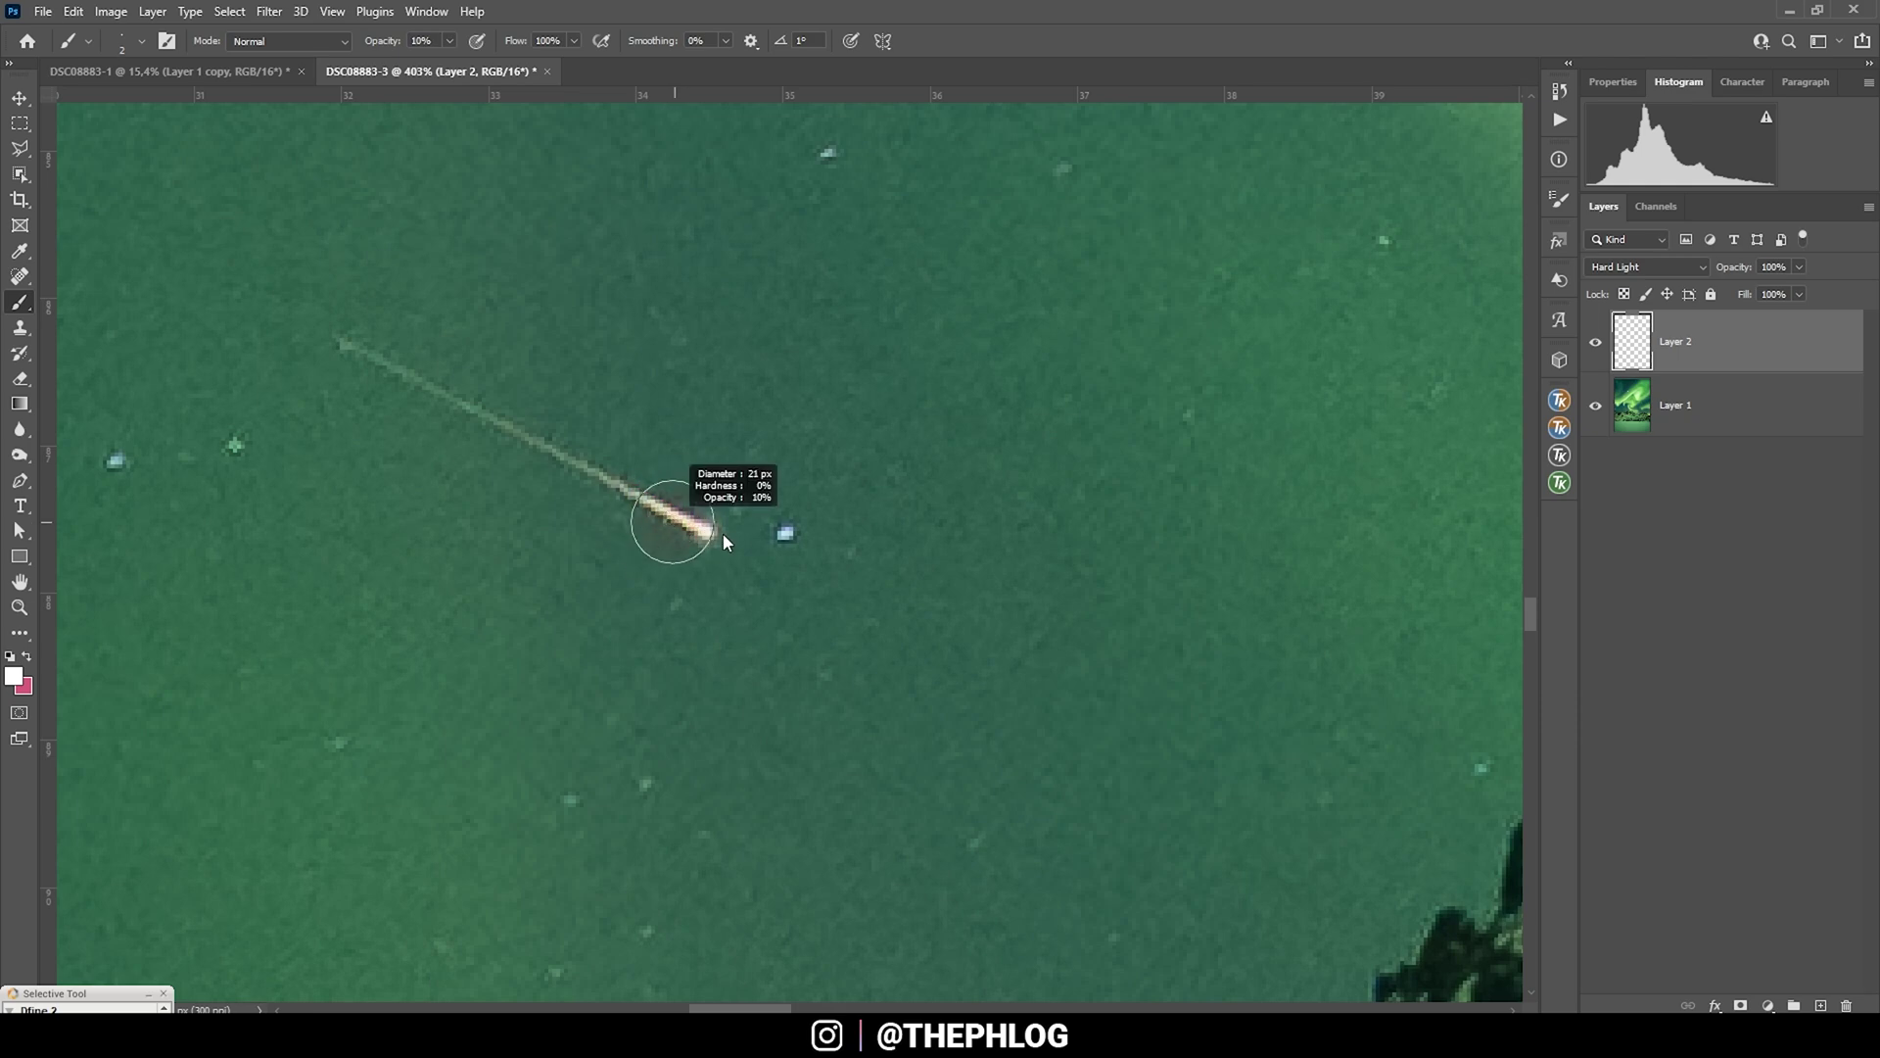
pyautogui.scroll(-5, 1048, 554)
pyautogui.scroll(6, 1049, 555)
pyautogui.moveTo(424, 487); pyautogui.dragTo(424, 487)
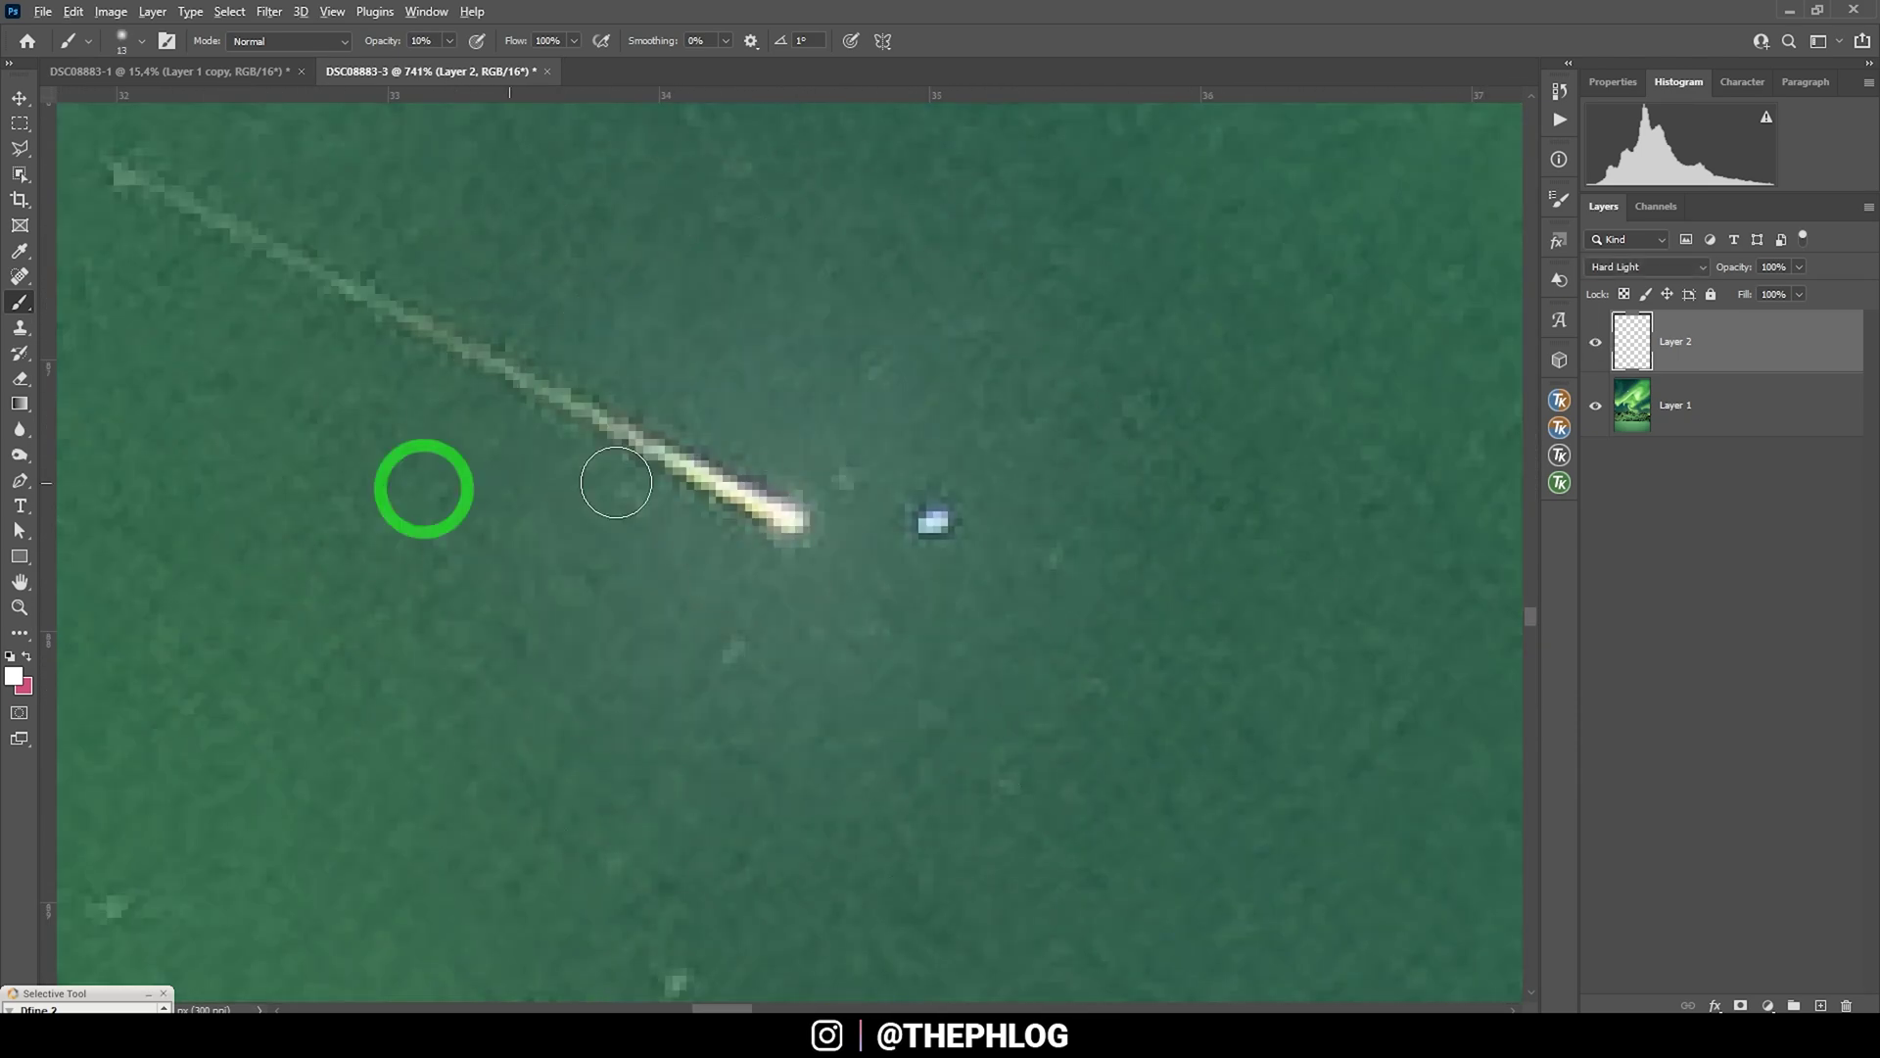
pyautogui.scroll(-5, 424, 487)
pyautogui.scroll(4, 424, 487)
# Lower Layer 2's opacity to 59%
pyautogui.click(1799, 266)
pyautogui.moveTo(1805, 289)
pyautogui.mouseDown()
pyautogui.moveTo(1758, 293)
pyautogui.moveTo(1788, 290)
pyautogui.mouseUp()
pyautogui.scroll(-10, 1053, 530)
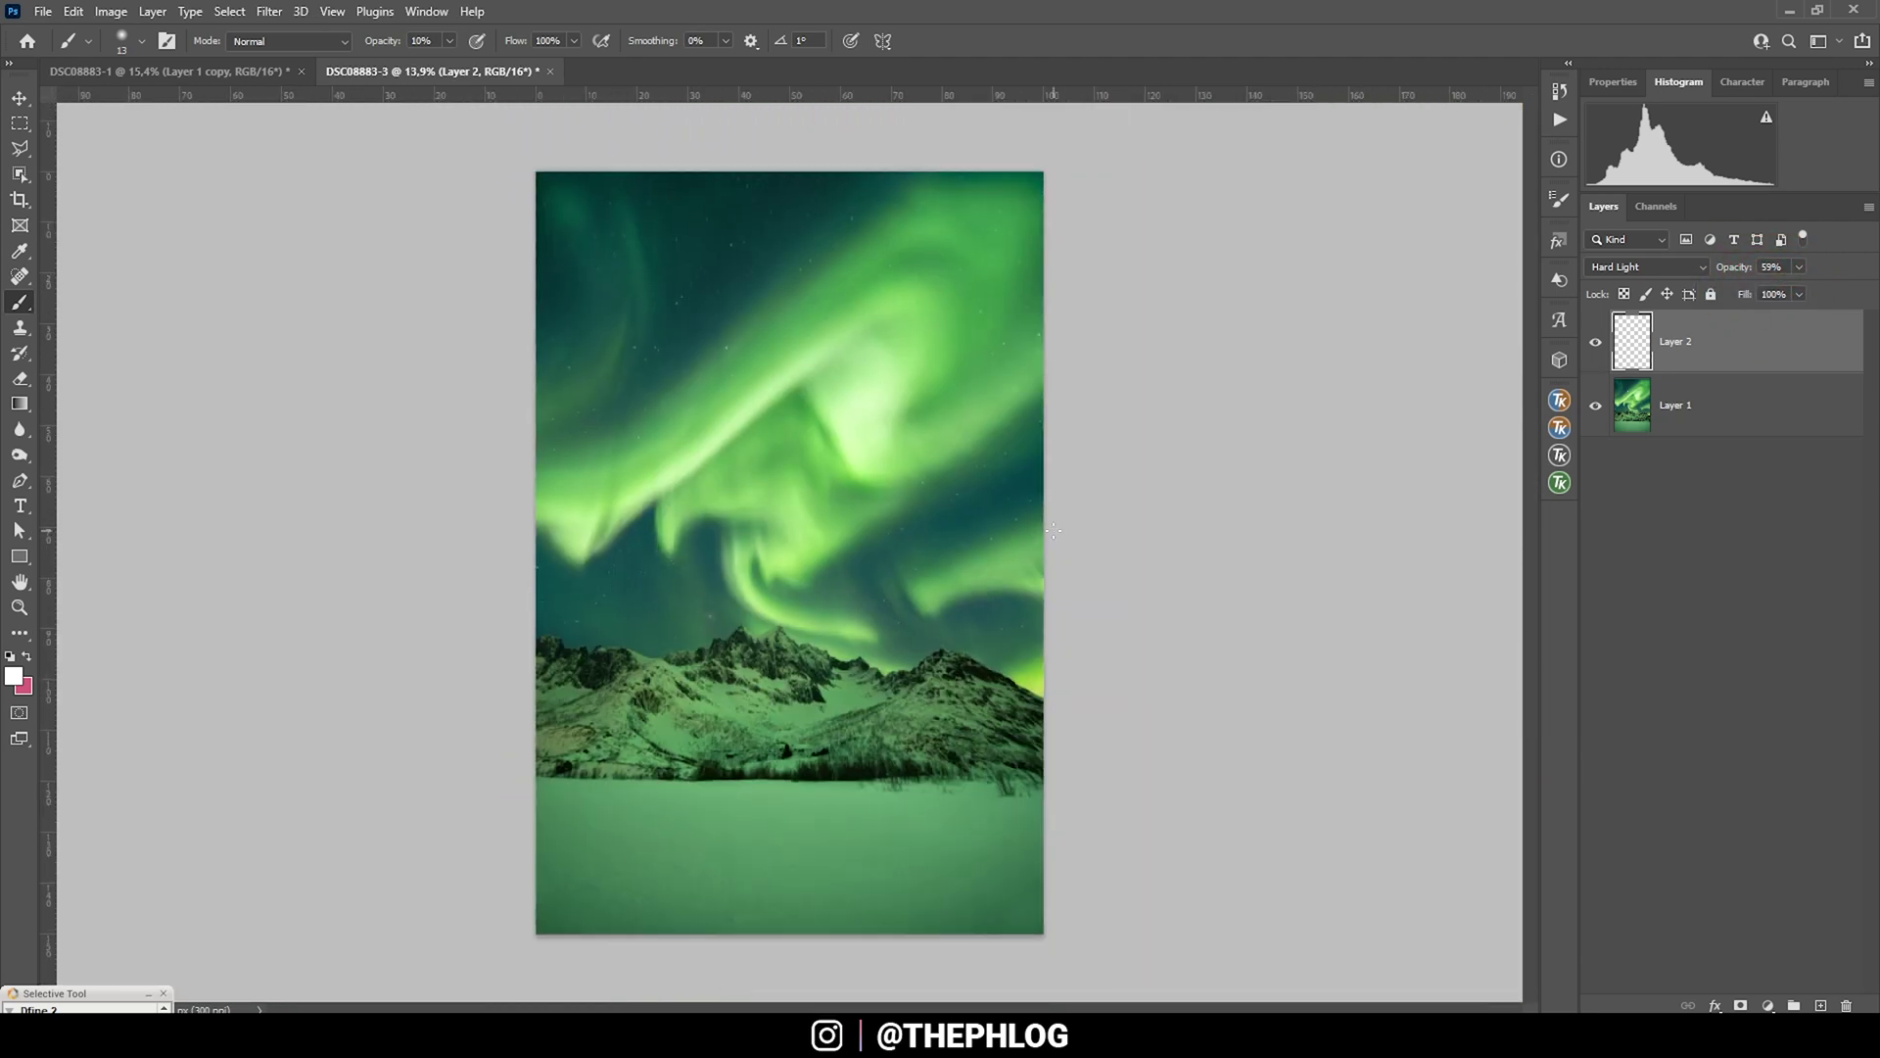
pyautogui.scroll(2, 744, 729)
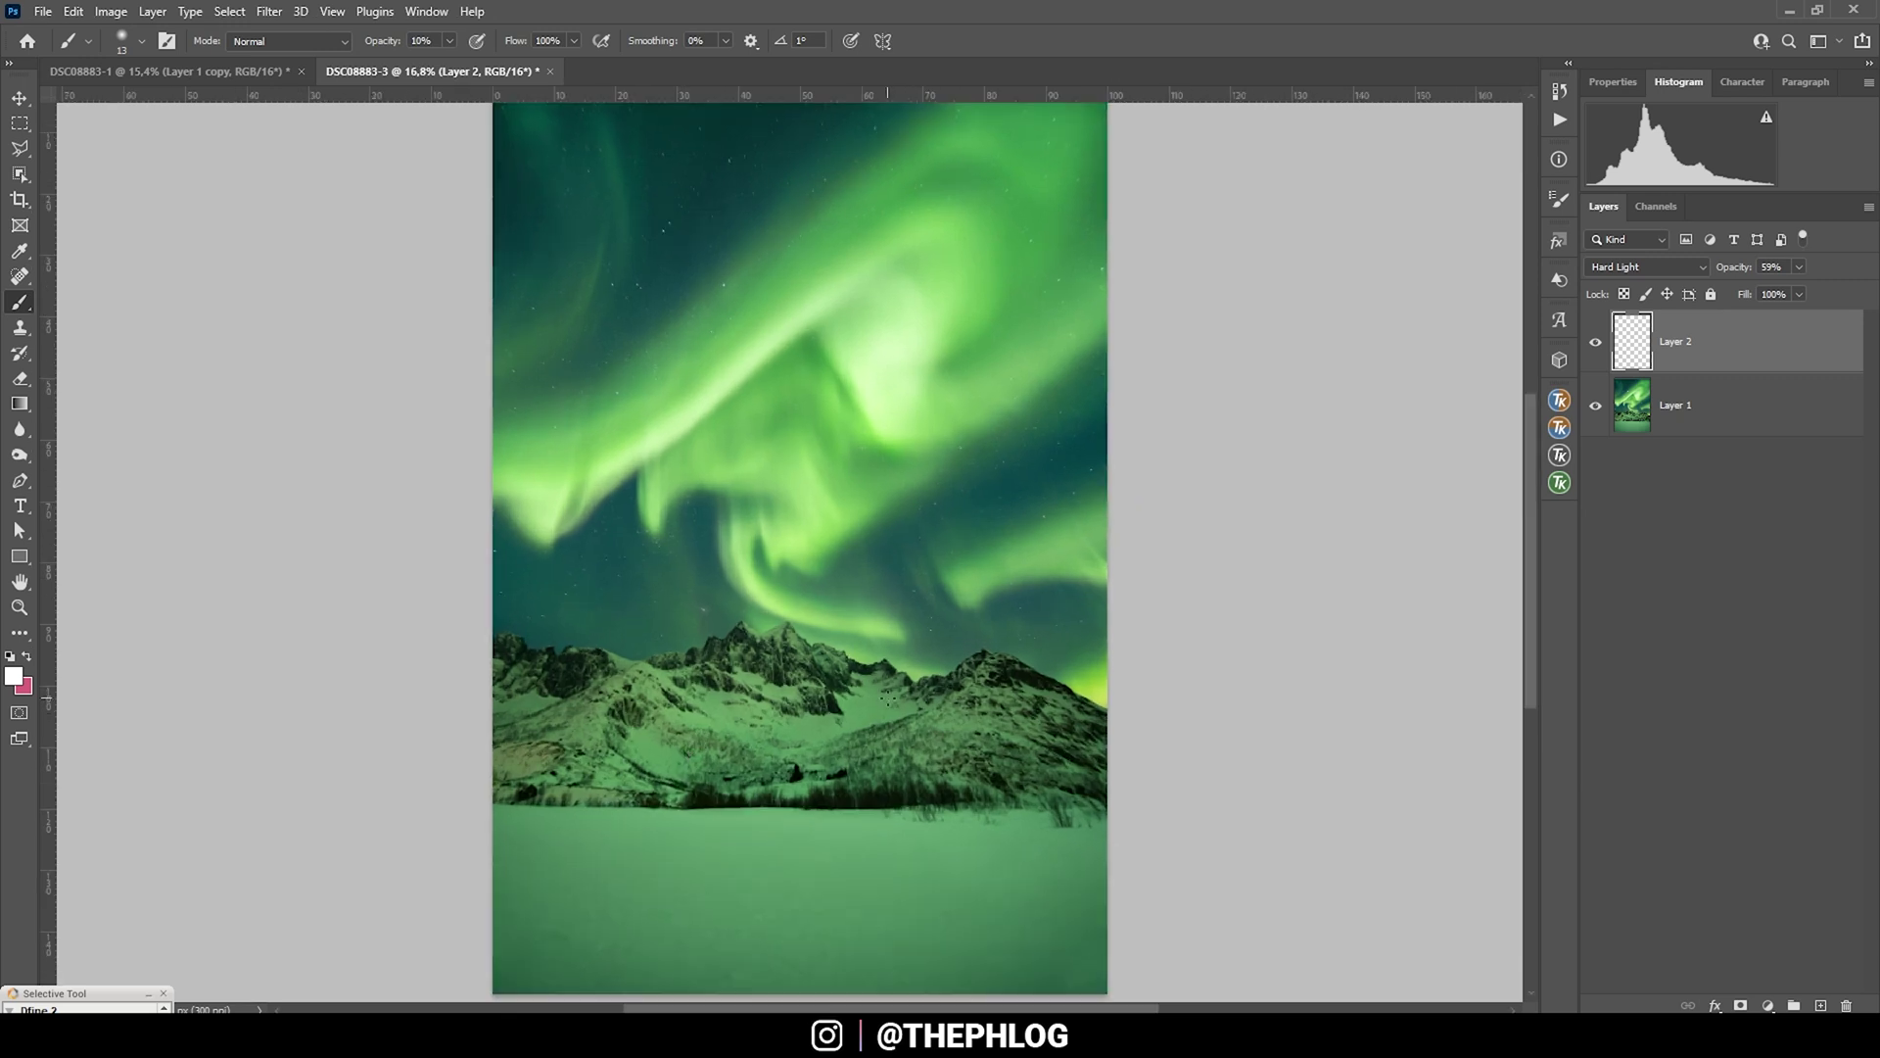